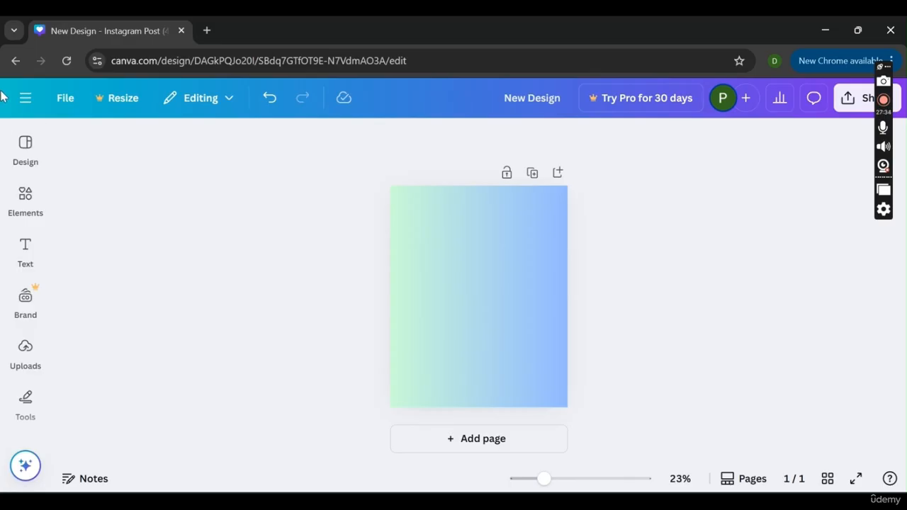
Search the design templates for "fashion" and look through the matching templates
{"action": "left_click", "coordinate": [23, 153]}
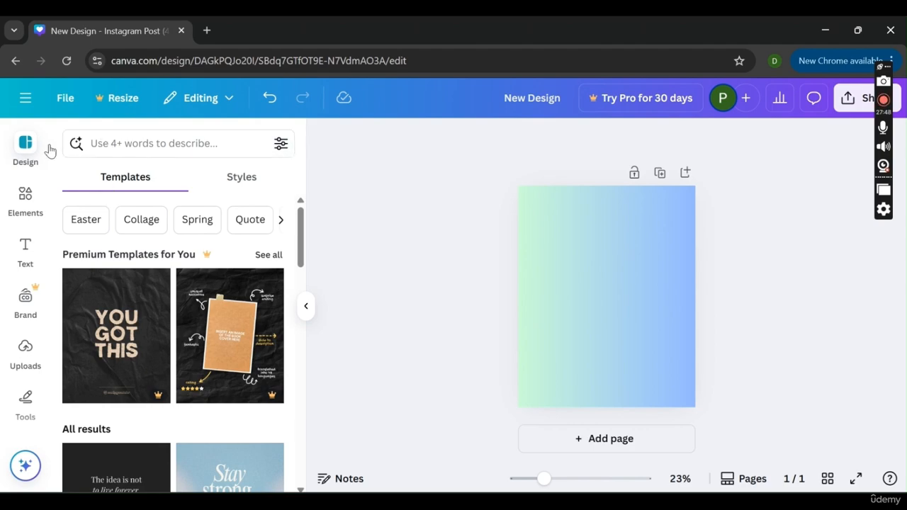
{"action": "left_click_drag", "start_coordinate": [300, 220], "coordinate": [245, 225]}
{"action": "left_click", "coordinate": [193, 144]}
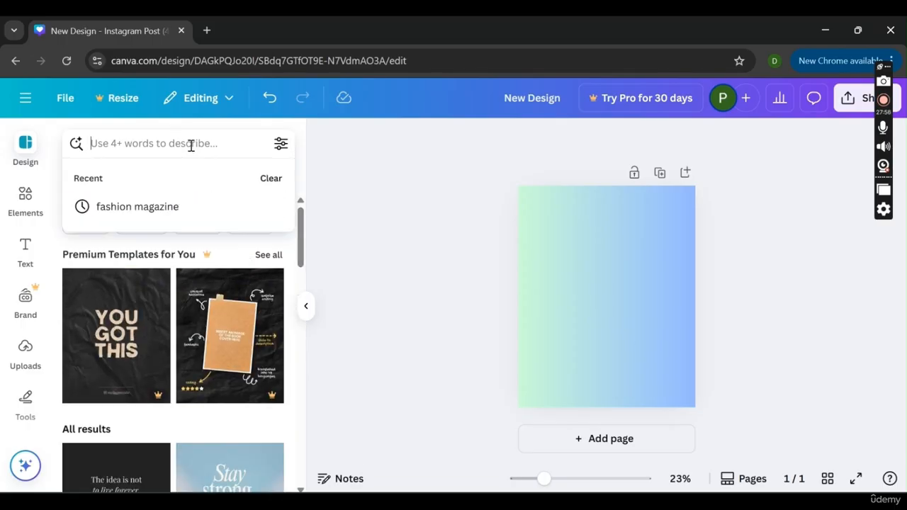
{"action": "type", "text": "fashion"}
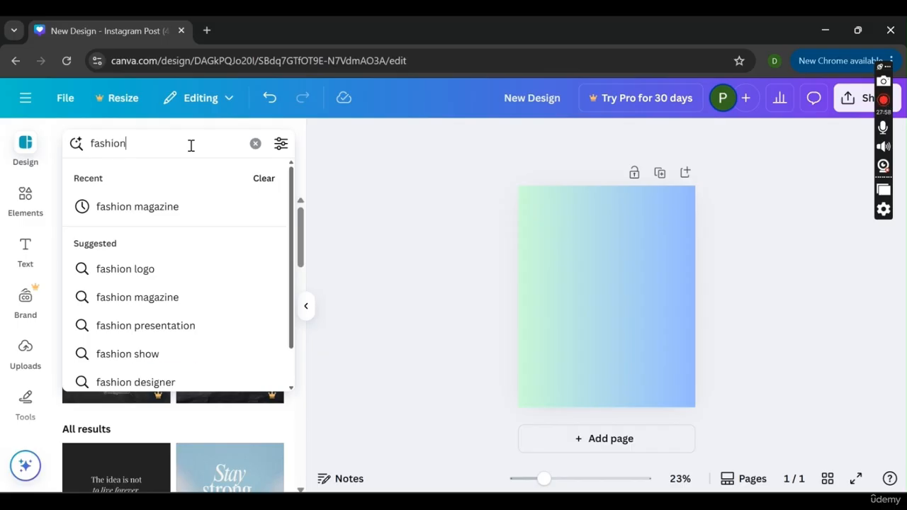
{"action": "key", "text": "Return"}
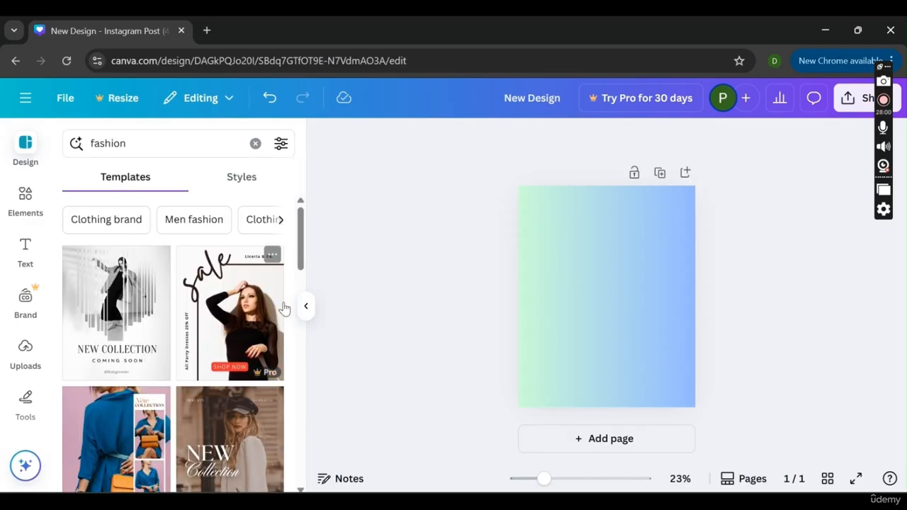
{"action": "left_click_drag", "start_coordinate": [300, 254], "coordinate": [271, 227]}
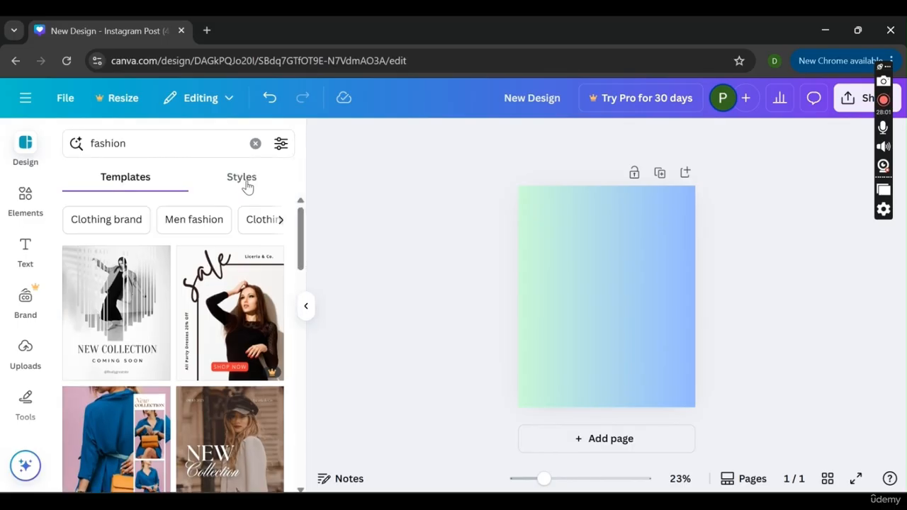
Replace the template search with "shoes" and browse the shoe templates
{"action": "left_click", "coordinate": [267, 144]}
{"action": "left_click", "coordinate": [256, 144]}
{"action": "type", "text": "s"}
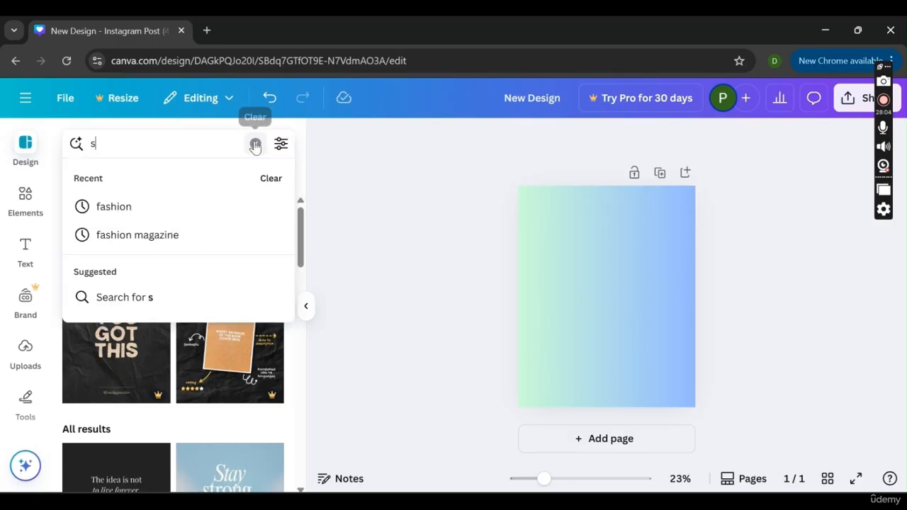
{"action": "type", "text": "hoes"}
{"action": "key", "text": "Return"}
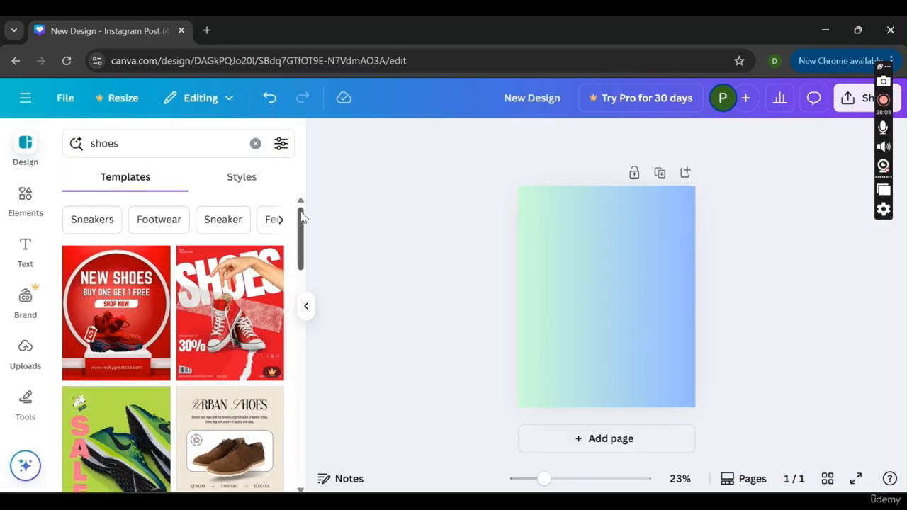
{"action": "left_click_drag", "start_coordinate": [301, 216], "coordinate": [296, 318]}
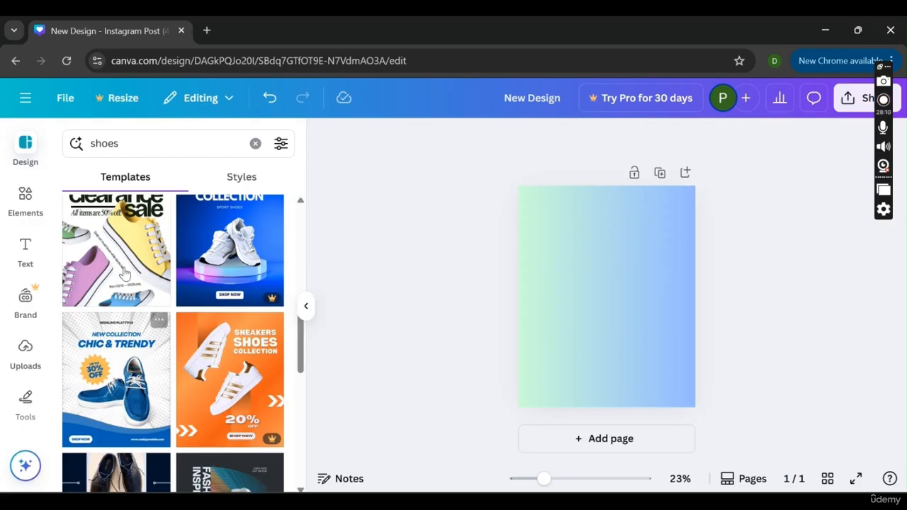
{"action": "left_click_drag", "start_coordinate": [300, 355], "coordinate": [264, 173]}
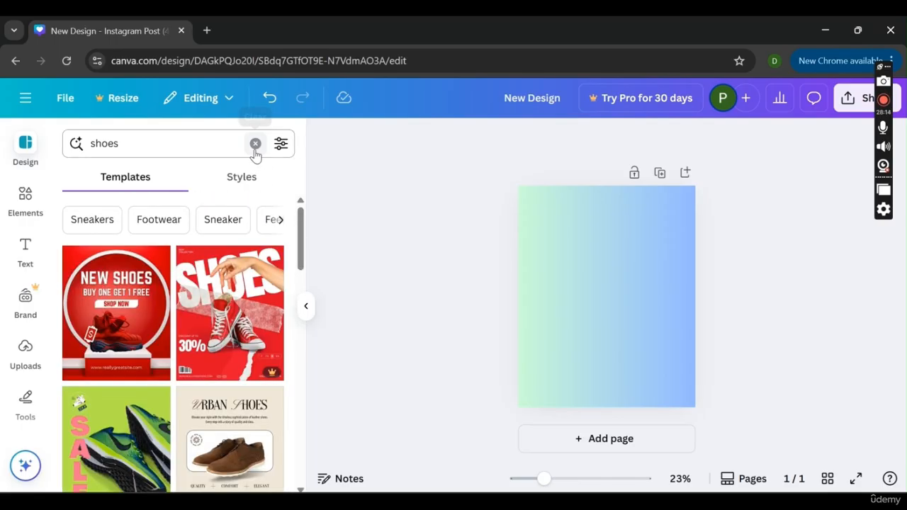
Clear the shoe search and search the design templates for "bags"
{"action": "left_click", "coordinate": [255, 144]}
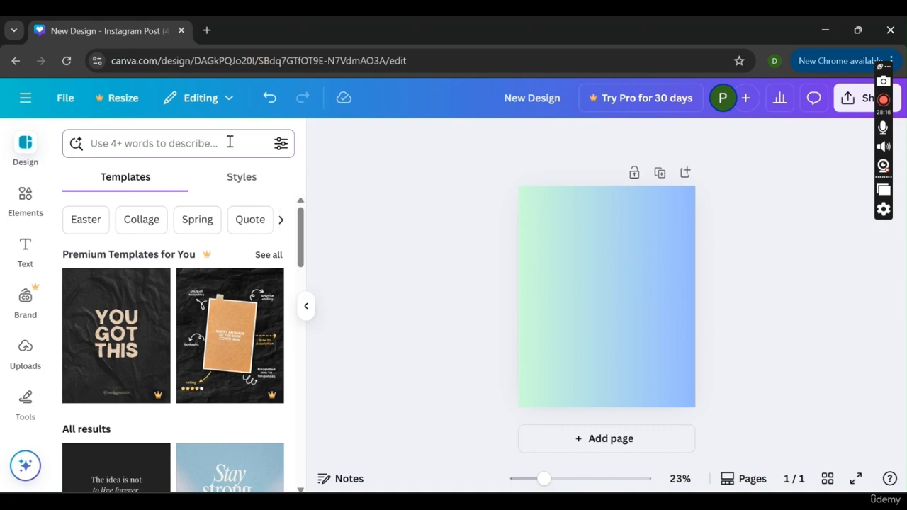
{"action": "type", "text": "bags"}
{"action": "key", "text": "Return"}
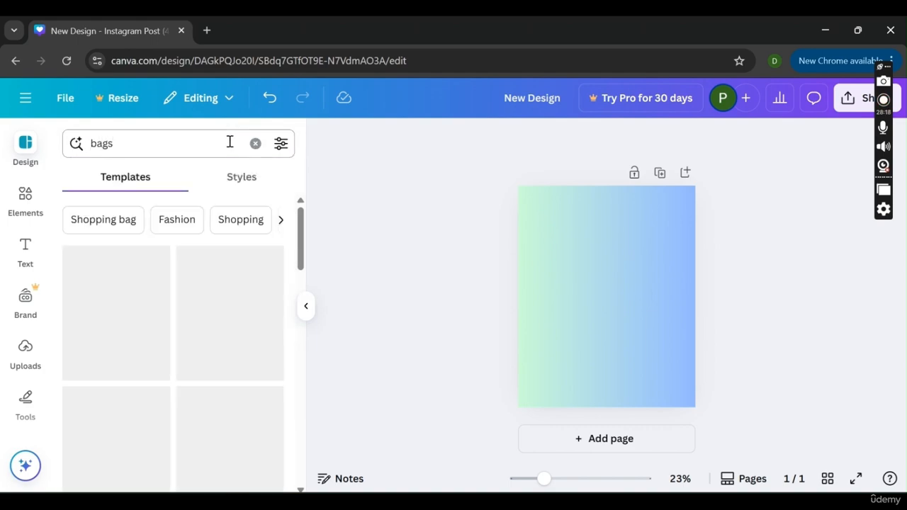
Search the design templates for the suggested term "jewellery" and browse those templates
{"action": "left_click", "coordinate": [256, 144]}
{"action": "type", "text": "j"}
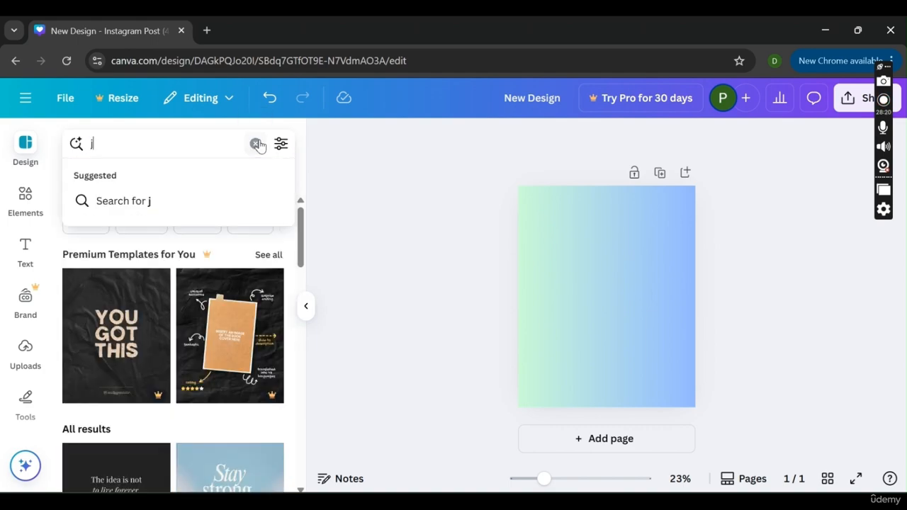
{"action": "type", "text": "ewe"}
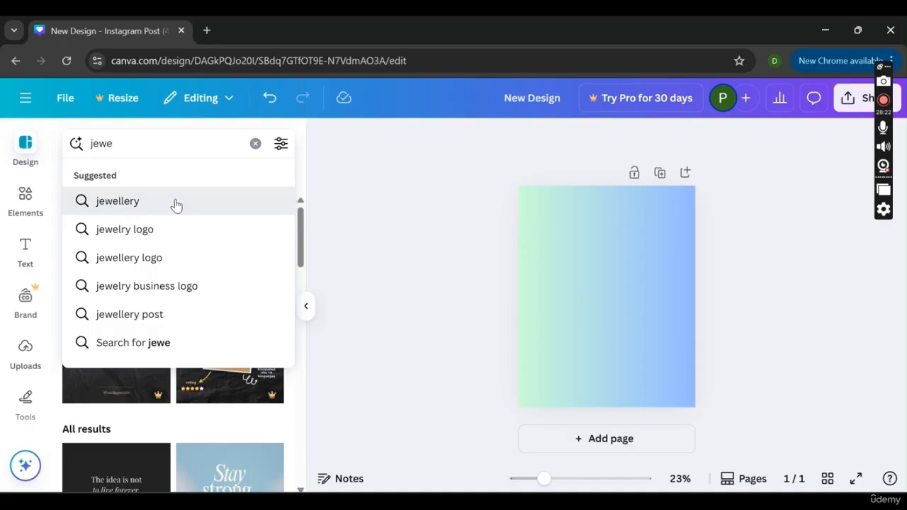
{"action": "left_click", "coordinate": [176, 204]}
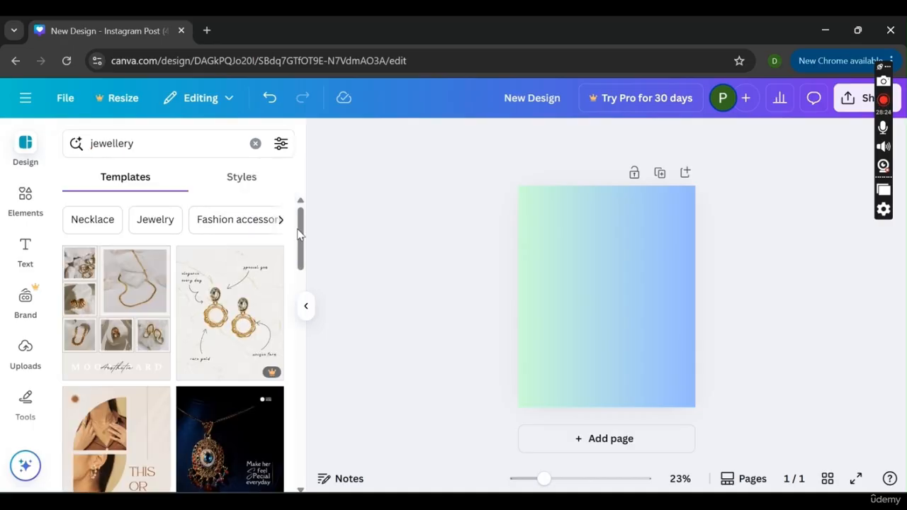
{"action": "left_click_drag", "start_coordinate": [299, 234], "coordinate": [263, 139]}
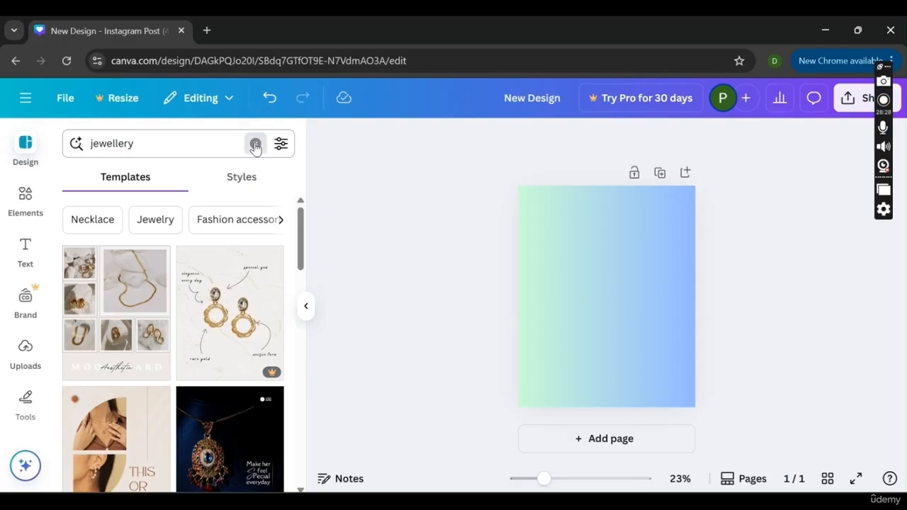
Search the design templates for "skincare" and browse the skincare templates
{"action": "left_click", "coordinate": [255, 143]}
{"action": "type", "text": "skincare"}
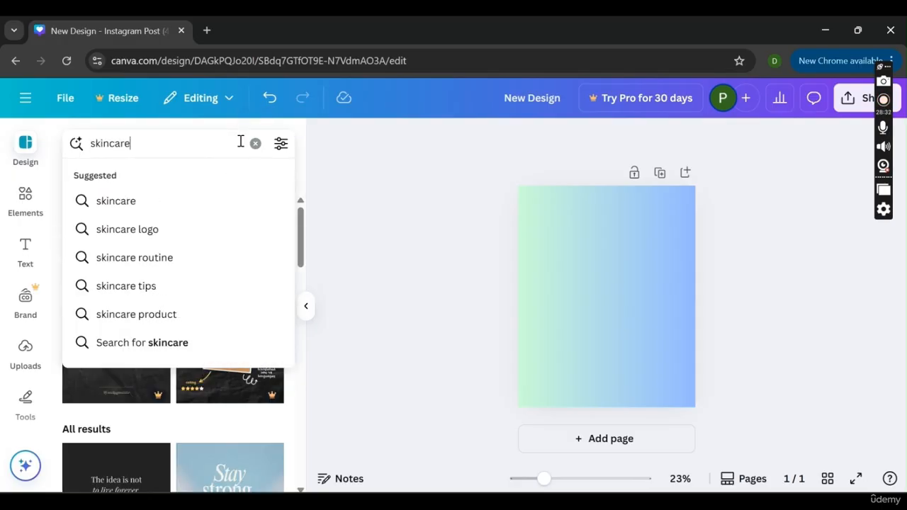
{"action": "key", "text": "Return"}
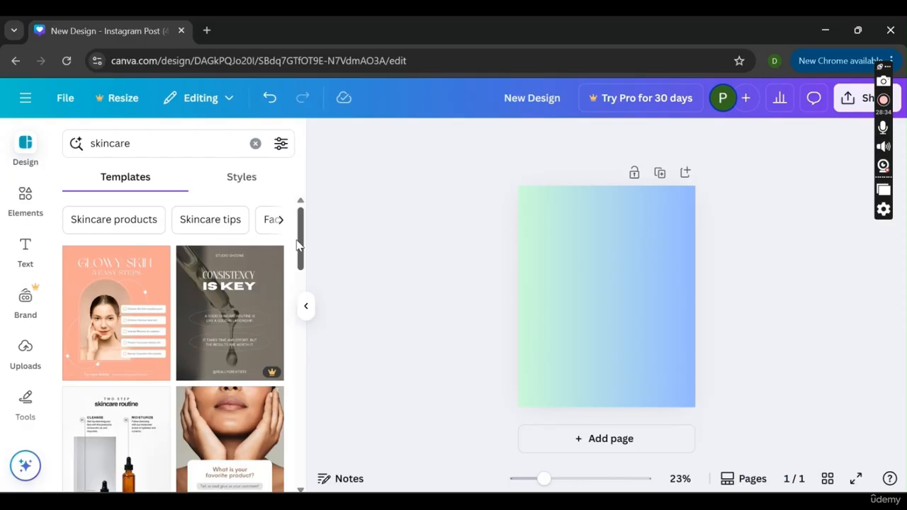
{"action": "left_click_drag", "start_coordinate": [297, 244], "coordinate": [327, 175]}
Clear the template search, look over the general templates and add a second page to the design
{"action": "left_click", "coordinate": [256, 145]}
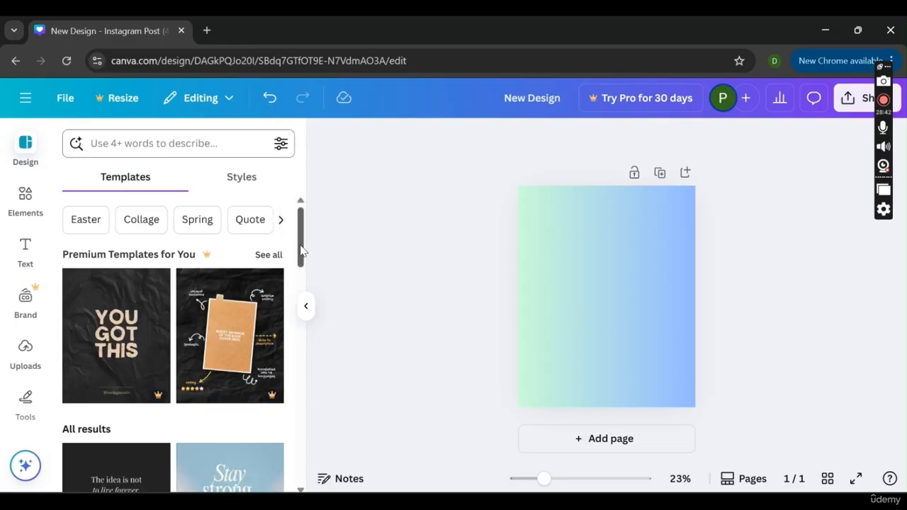
{"action": "left_click_drag", "start_coordinate": [298, 248], "coordinate": [296, 287]}
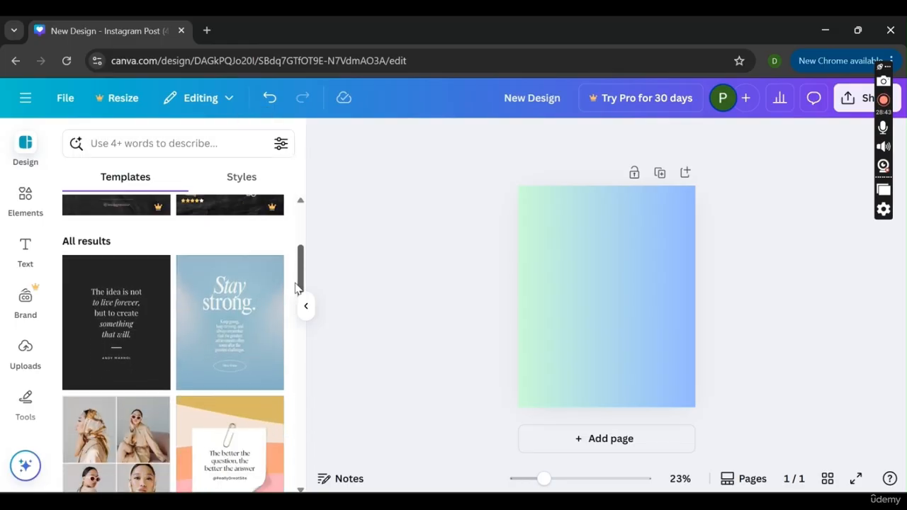
{"action": "left_click", "coordinate": [662, 439]}
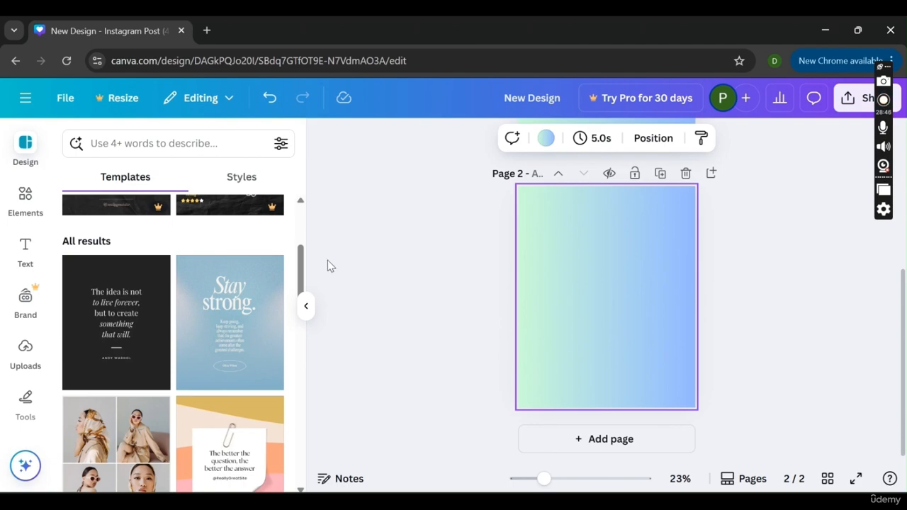
Open the premium paper-clip note quote template, dismiss the Canva Pro trial offer and return to the template list
{"action": "mouse_move", "coordinate": [300, 263]}
{"action": "left_mouse_down"}
{"action": "mouse_move", "coordinate": [305, 324]}
{"action": "mouse_move", "coordinate": [283, 276]}
{"action": "mouse_move", "coordinate": [293, 243]}
{"action": "mouse_move", "coordinate": [301, 275]}
{"action": "left_mouse_up"}
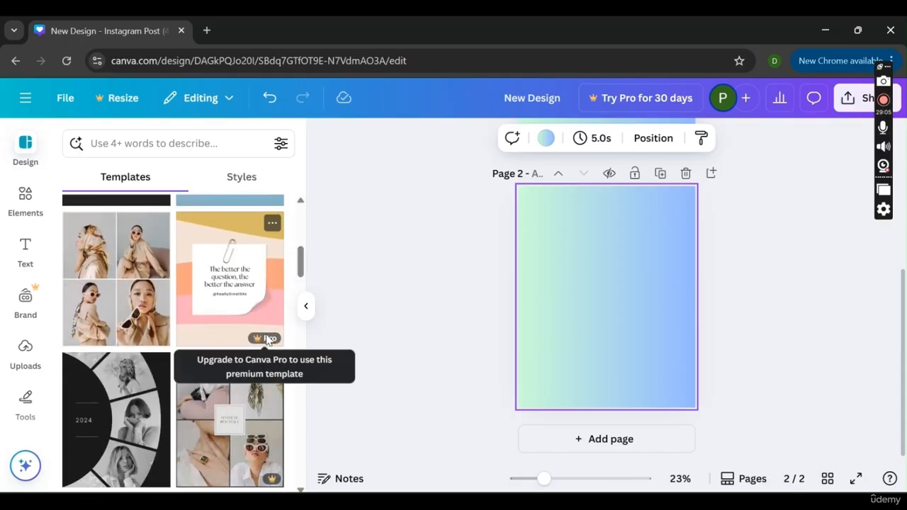
{"action": "left_click", "coordinate": [227, 281]}
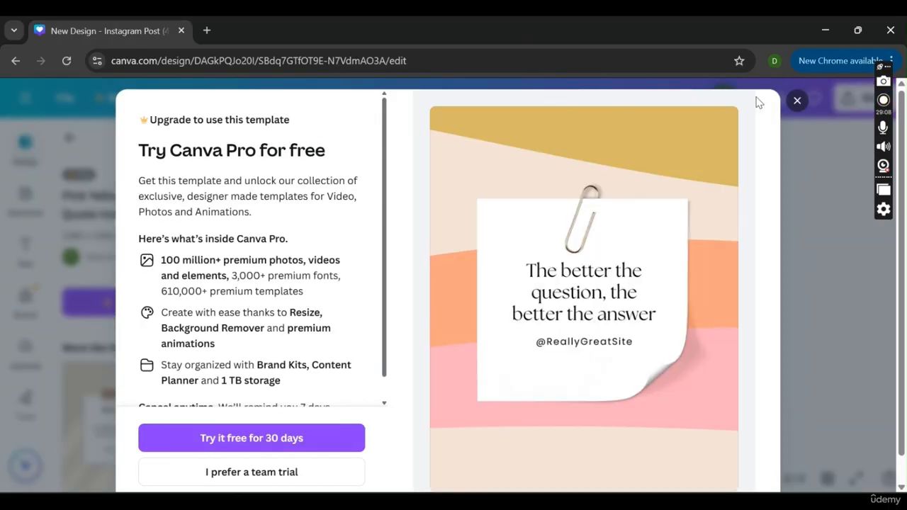
{"action": "left_click", "coordinate": [797, 103]}
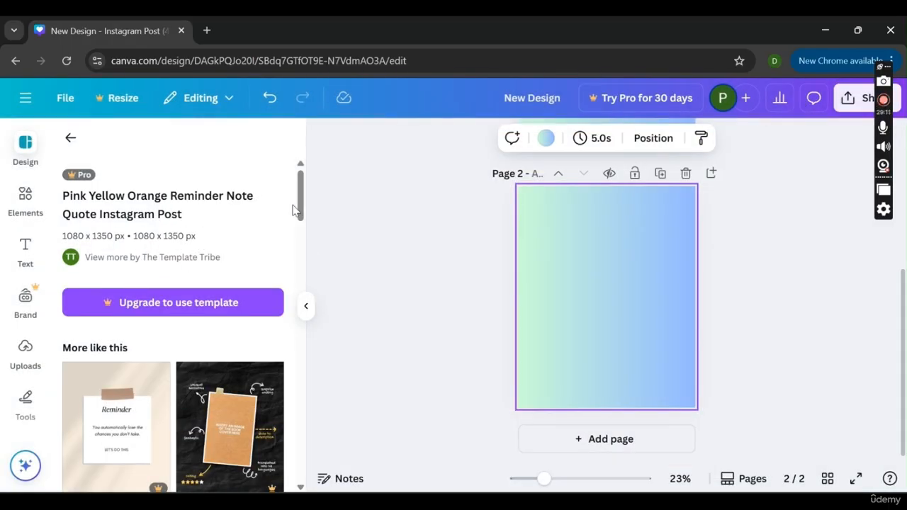
{"action": "left_click", "coordinate": [70, 138]}
Deselect page 2, collapse the template browser and show the design templates again
{"action": "left_click", "coordinate": [330, 266]}
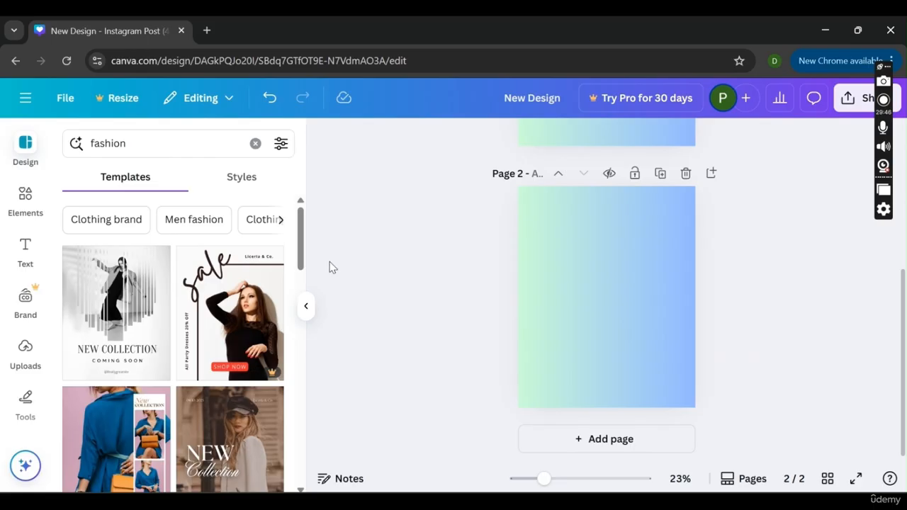
{"action": "left_click", "coordinate": [302, 307]}
{"action": "left_click", "coordinate": [27, 150]}
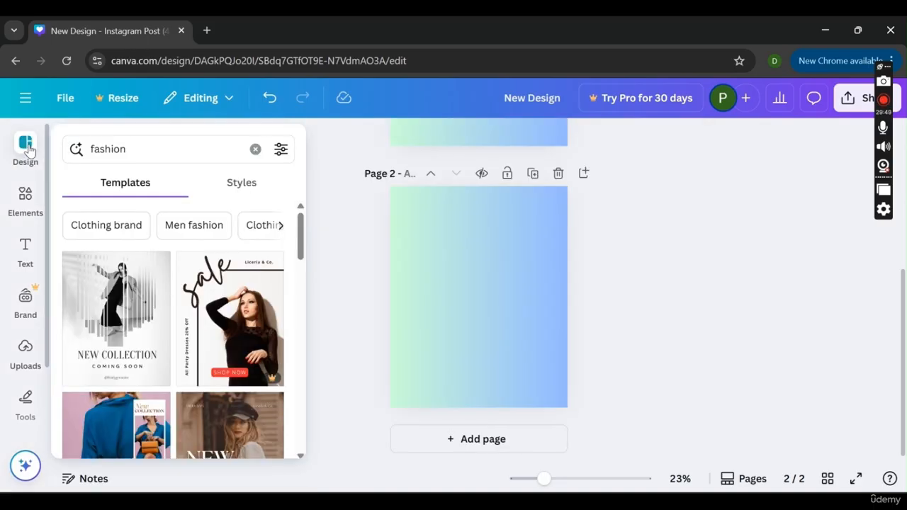
Open the elements library and browse the full collection of lines and shapes
{"action": "left_click", "coordinate": [27, 201]}
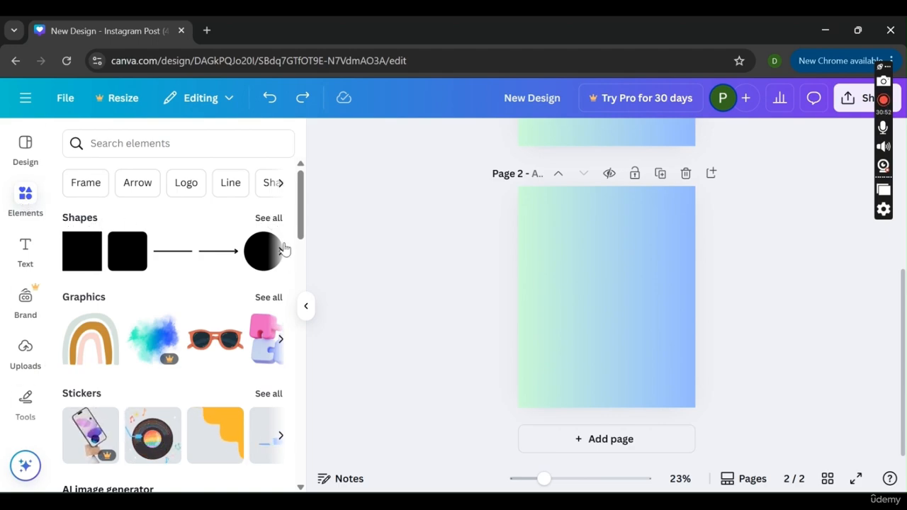
{"action": "left_click_drag", "start_coordinate": [299, 229], "coordinate": [163, 228]}
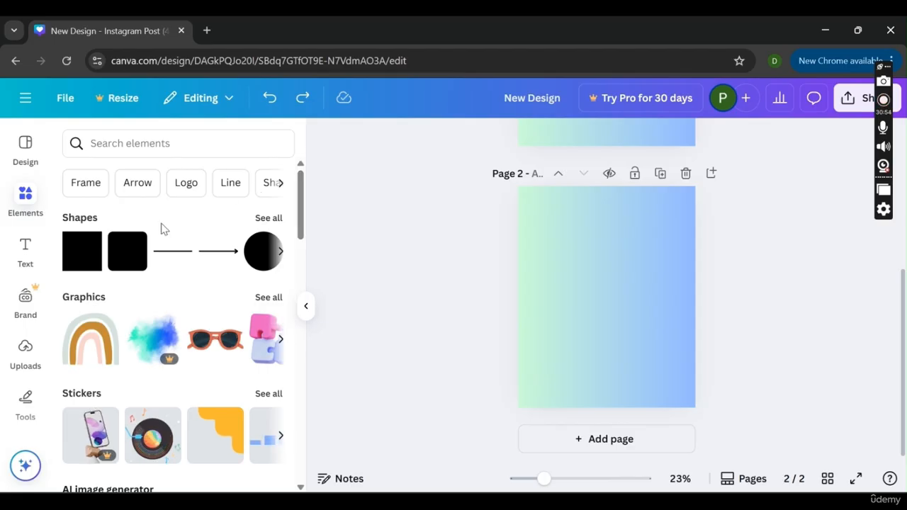
{"action": "left_click", "coordinate": [274, 220]}
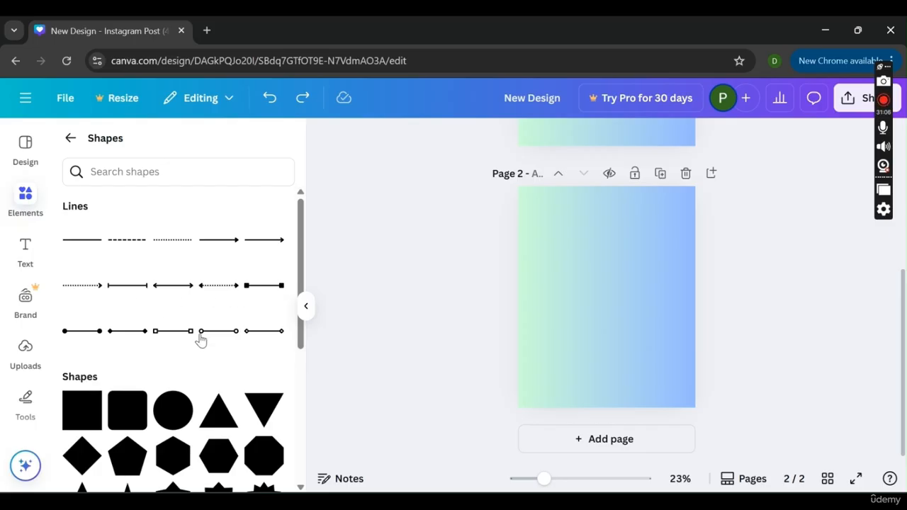
{"action": "left_click_drag", "start_coordinate": [302, 271], "coordinate": [296, 317]}
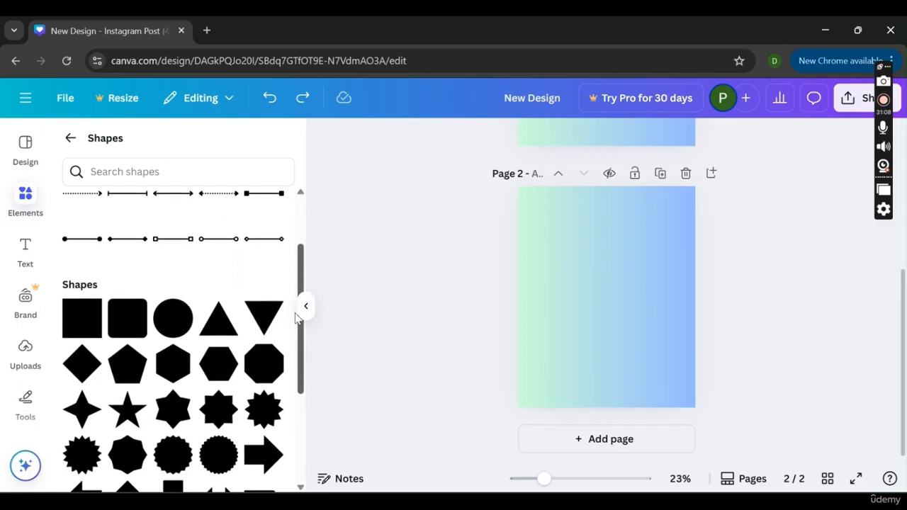
Add the line with hollow diamond ends to page 2 and delete it again
{"action": "left_click", "coordinate": [266, 241]}
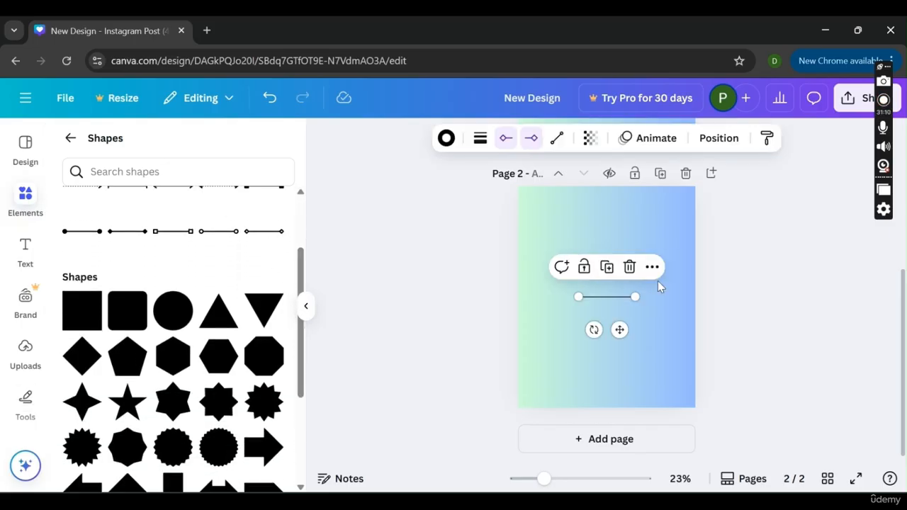
{"action": "left_click_drag", "start_coordinate": [616, 317], "coordinate": [600, 284]}
{"action": "key", "text": "Delete"}
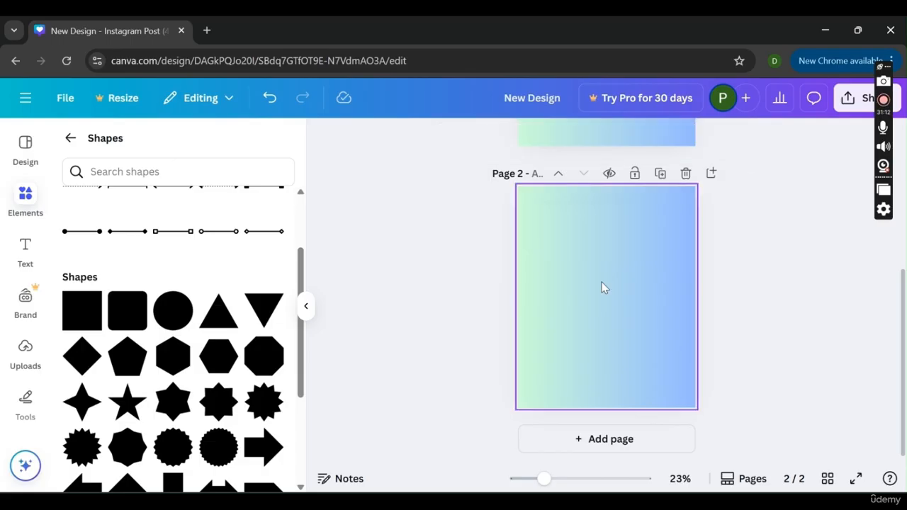
Look through the rest of the shapes, return to the elements overview and browse the full graphics collection
{"action": "left_click_drag", "start_coordinate": [301, 263], "coordinate": [287, 135]}
{"action": "left_click", "coordinate": [71, 139]}
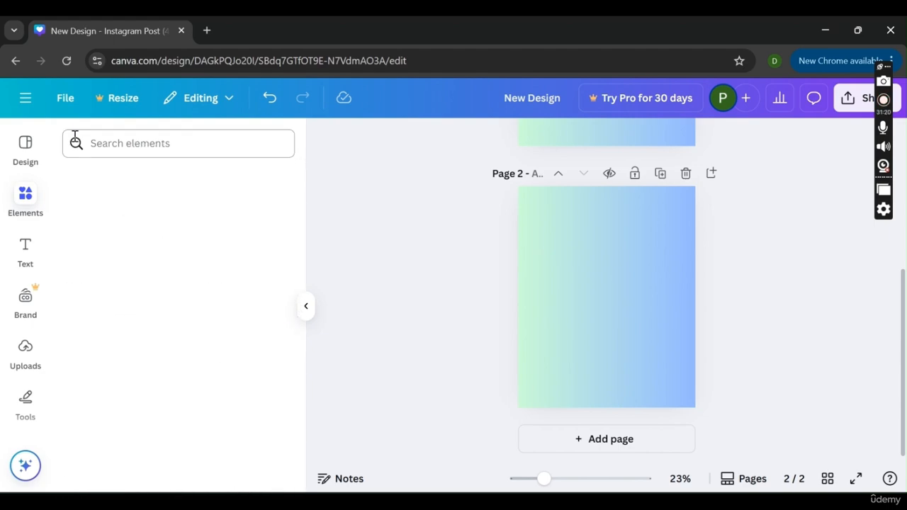
{"action": "left_click_drag", "start_coordinate": [300, 236], "coordinate": [301, 260]}
{"action": "left_click", "coordinate": [267, 251]}
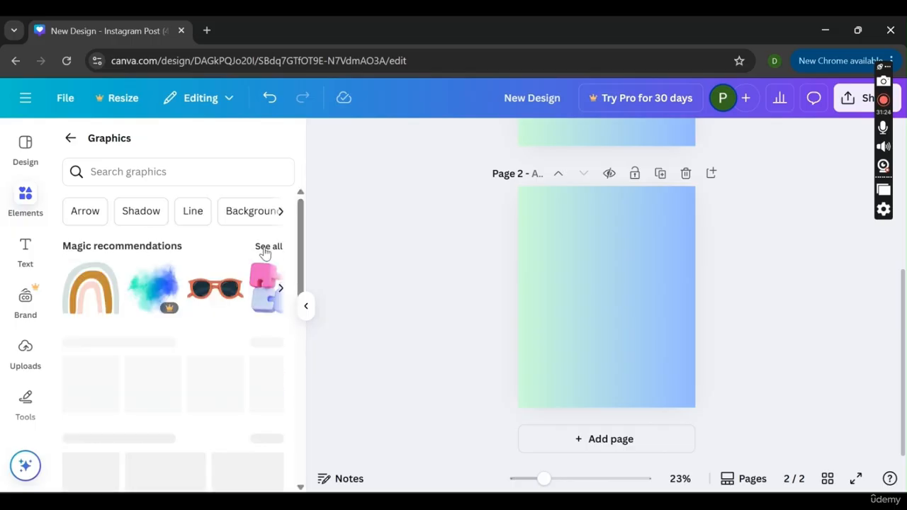
{"action": "left_click_drag", "start_coordinate": [303, 237], "coordinate": [303, 208]}
Leave the graphics collection, browse the full stickers collection and return to the elements overview
{"action": "left_click", "coordinate": [71, 138]}
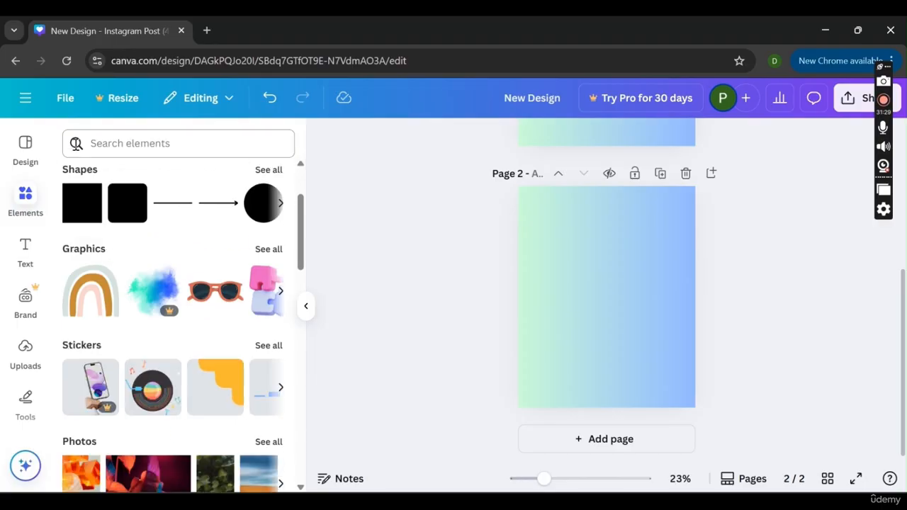
{"action": "left_click", "coordinate": [269, 346]}
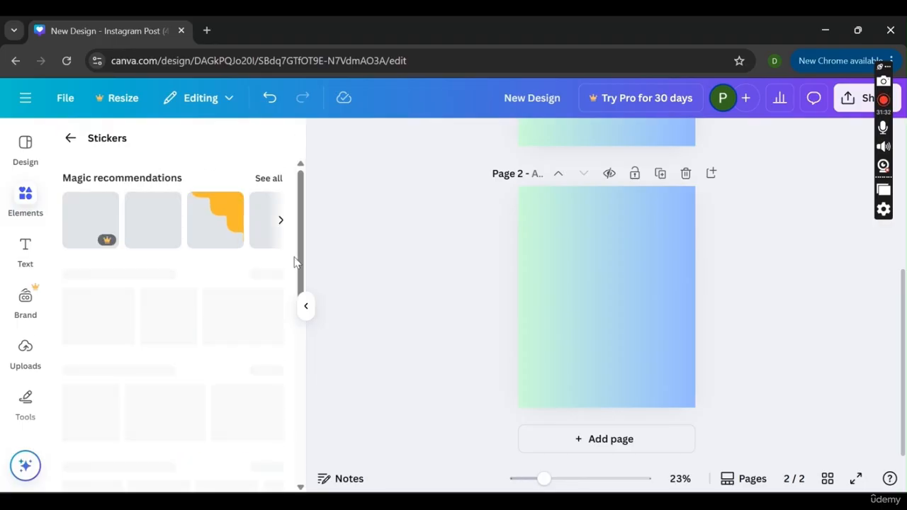
{"action": "left_click_drag", "start_coordinate": [302, 246], "coordinate": [302, 212]}
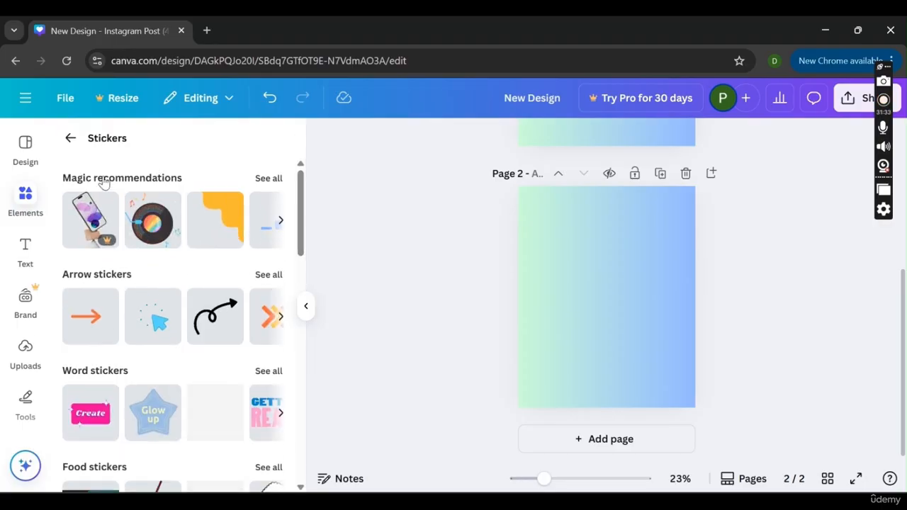
{"action": "left_click", "coordinate": [71, 138]}
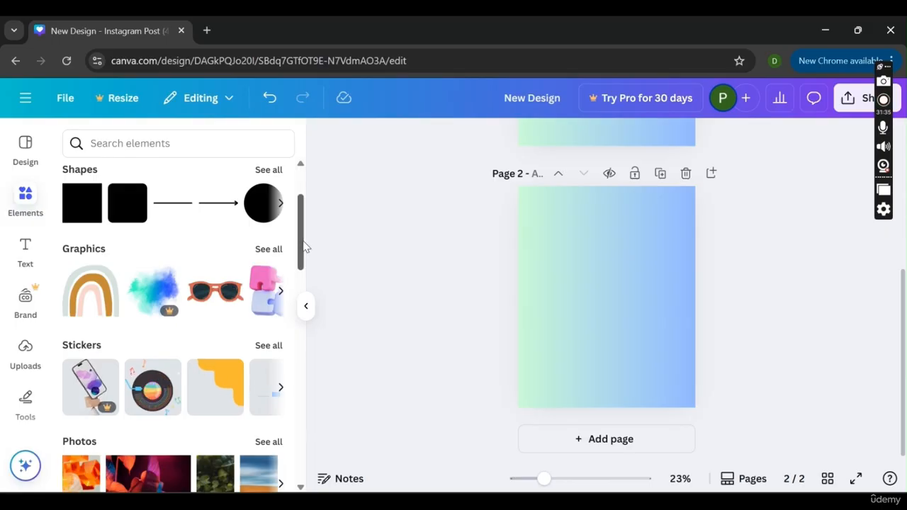
{"action": "left_click_drag", "start_coordinate": [303, 242], "coordinate": [305, 182]}
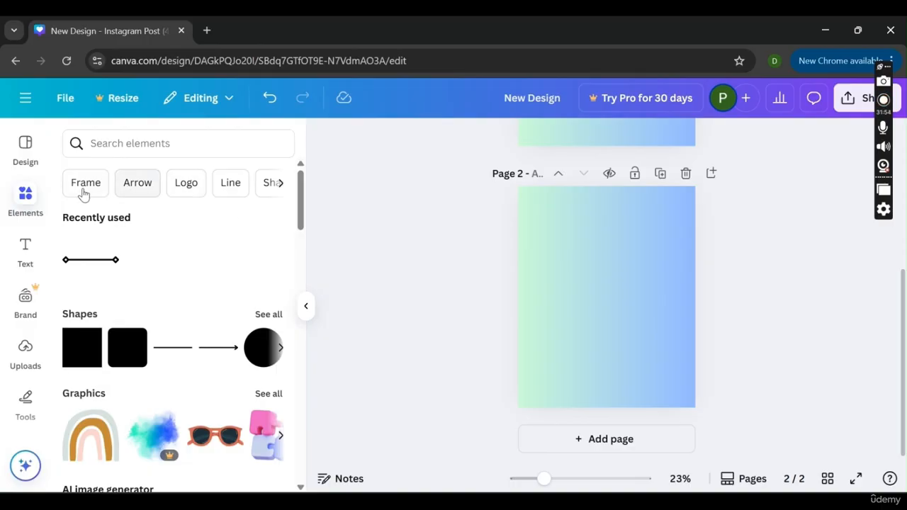
Search the elements library for "cloud" and show only the graphics
{"action": "left_click", "coordinate": [203, 141]}
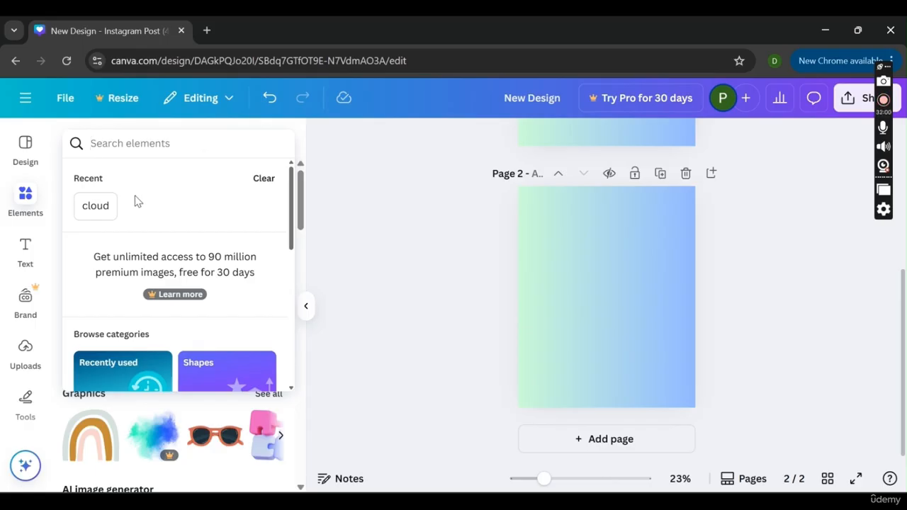
{"action": "type", "text": "cloud"}
{"action": "key", "text": "Return"}
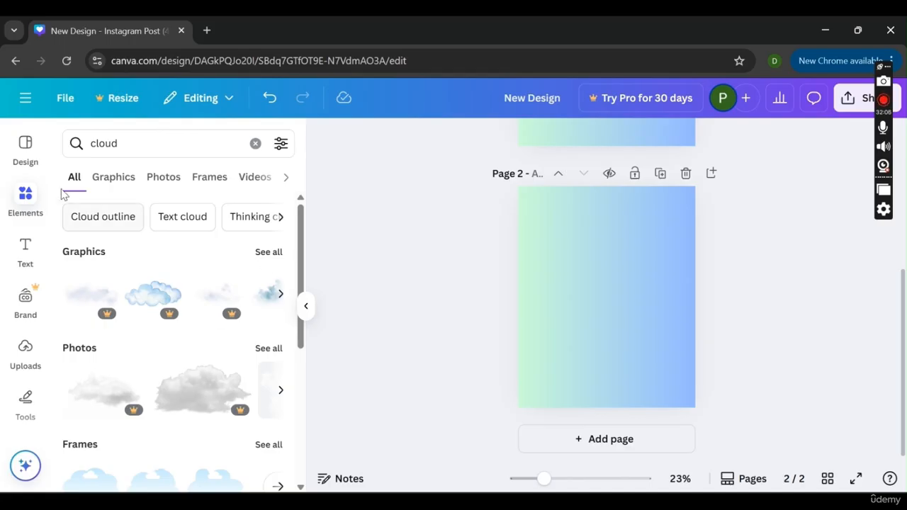
{"action": "left_click", "coordinate": [103, 182]}
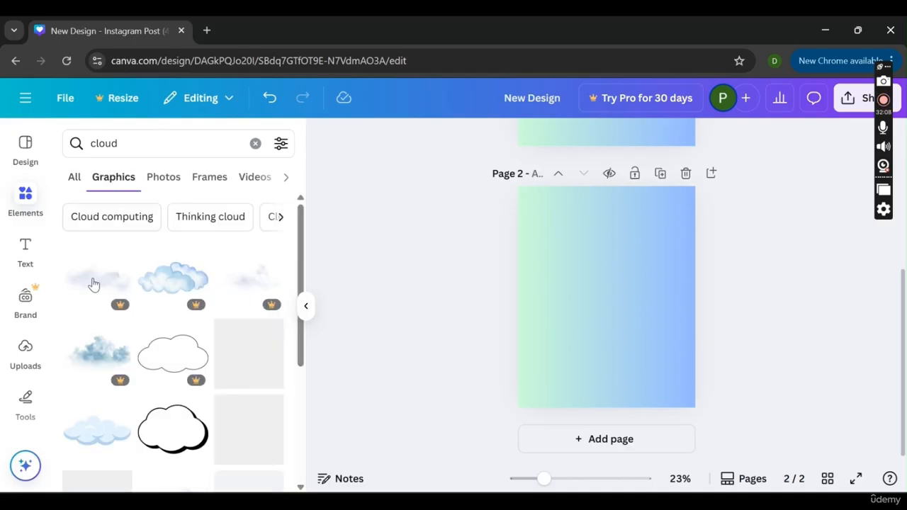
Add the free light blue cloud graphic to page 2 and enlarge it near the page's upper-left corner
{"action": "left_click_drag", "start_coordinate": [300, 246], "coordinate": [273, 318]}
{"action": "left_click", "coordinate": [110, 291]}
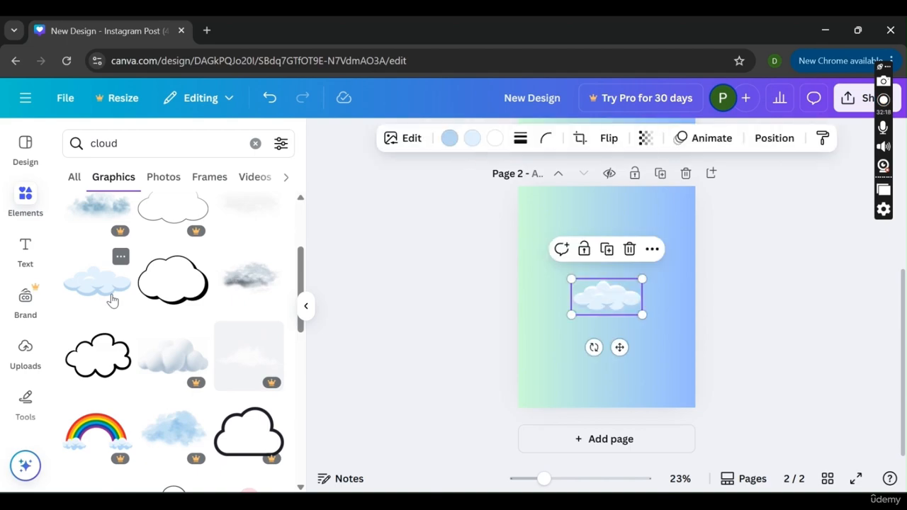
{"action": "left_click_drag", "start_coordinate": [571, 279], "coordinate": [576, 227]}
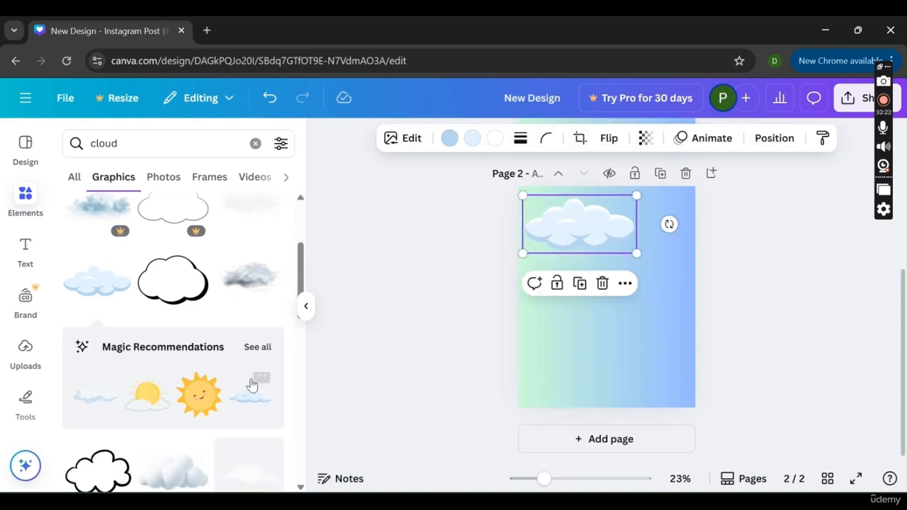
Add the pink cloud graphic, place it at the page's left edge below the blue cloud and enlarge it slightly
{"action": "left_click_drag", "start_coordinate": [299, 285], "coordinate": [301, 304]}
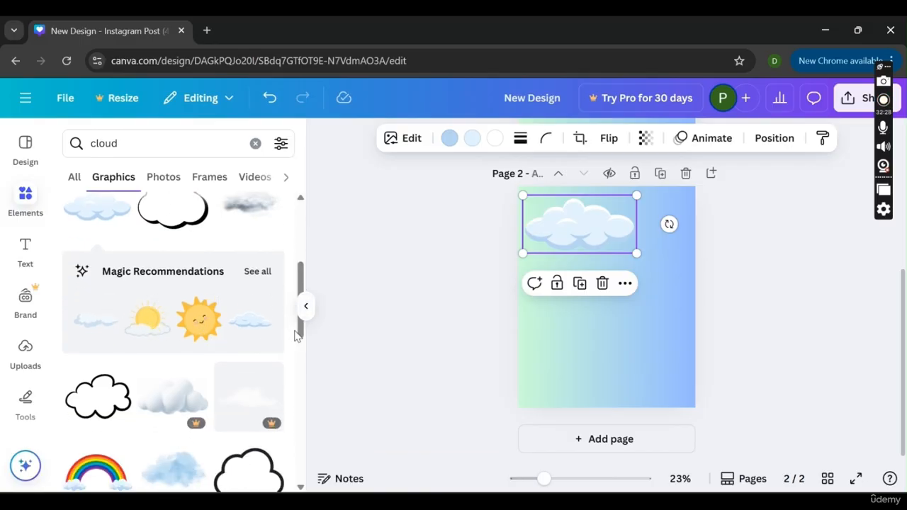
{"action": "left_click_drag", "start_coordinate": [299, 337], "coordinate": [300, 372]}
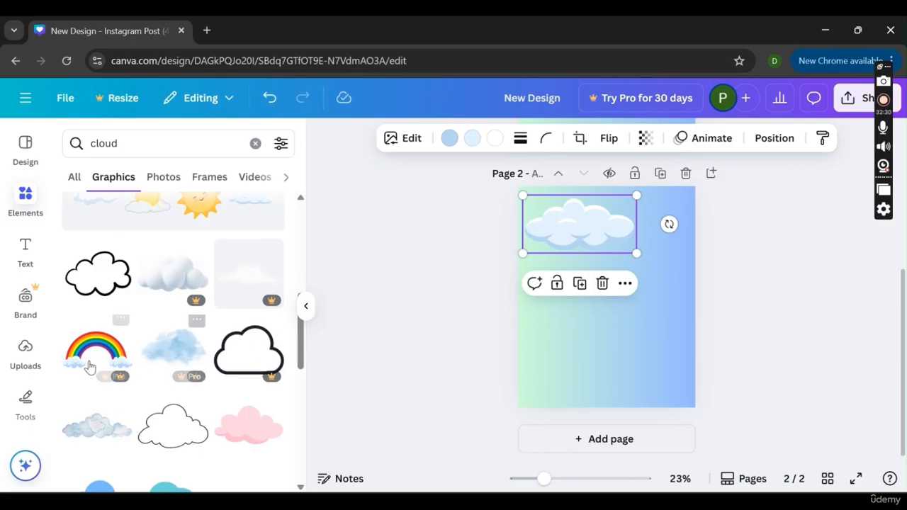
{"action": "left_click", "coordinate": [234, 441]}
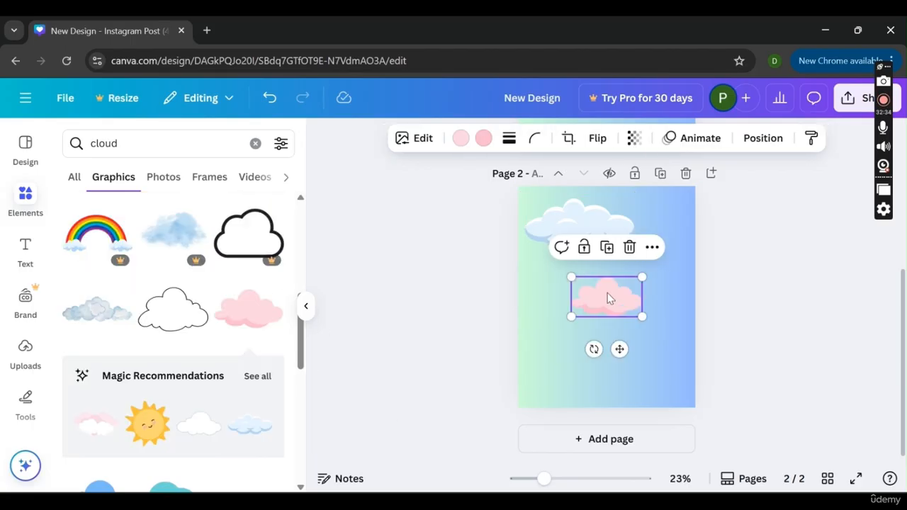
{"action": "left_click_drag", "start_coordinate": [607, 292], "coordinate": [560, 277]}
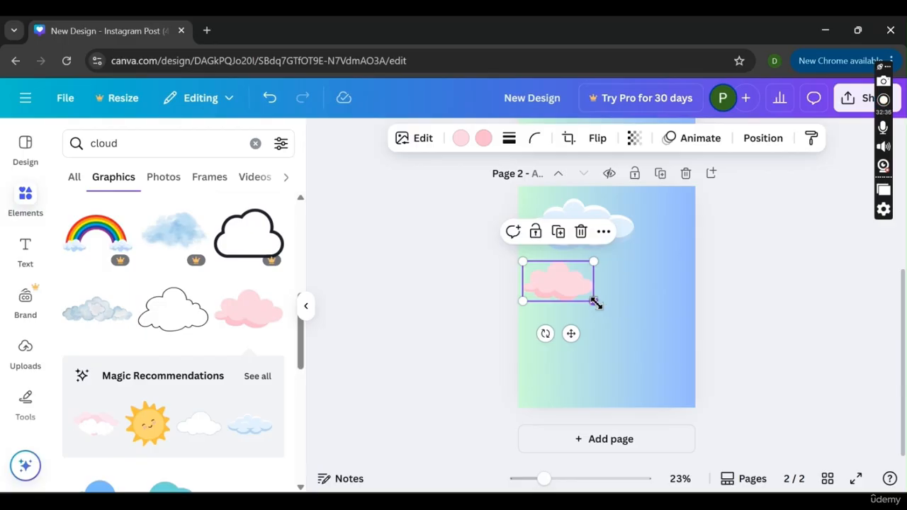
{"action": "left_click_drag", "start_coordinate": [595, 302], "coordinate": [611, 309]}
Add the premium fluffy white cloud graphic and move it to the lower part of page 2
{"action": "left_click_drag", "start_coordinate": [305, 338], "coordinate": [301, 359]}
{"action": "left_click", "coordinate": [244, 312]}
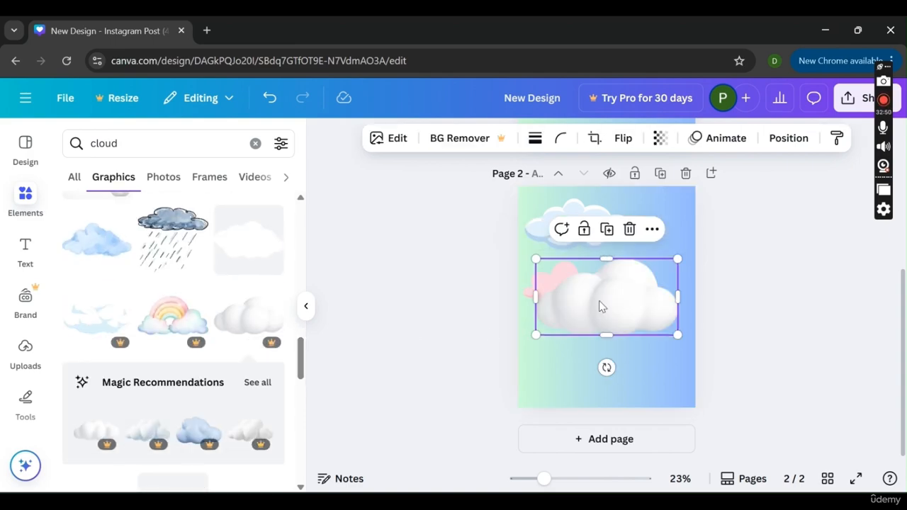
{"action": "left_click_drag", "start_coordinate": [598, 300], "coordinate": [599, 352]}
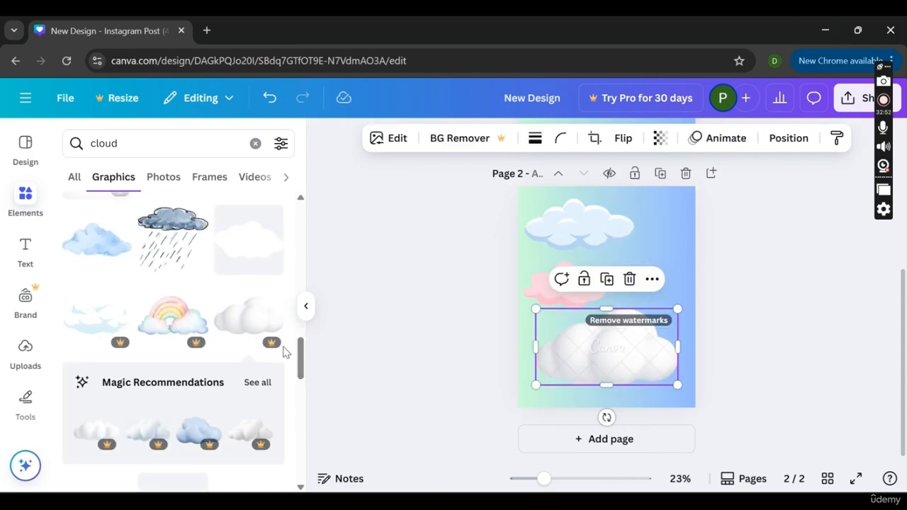
{"action": "mouse_move", "coordinate": [272, 347]}
Enlarge the light blue cloud and centre it near the top of page 2
{"action": "left_click", "coordinate": [557, 218]}
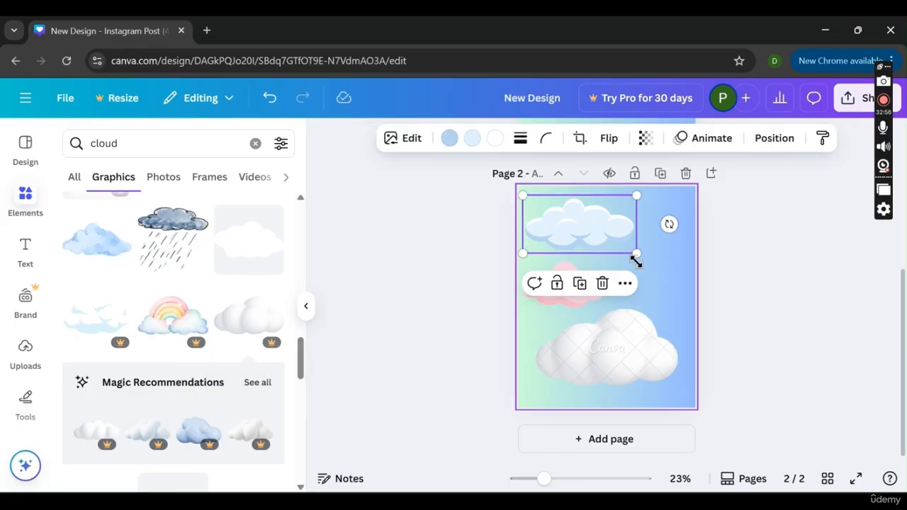
{"action": "mouse_move", "coordinate": [639, 257]}
{"action": "left_mouse_down"}
{"action": "mouse_move", "coordinate": [662, 265]}
{"action": "mouse_move", "coordinate": [645, 240]}
{"action": "left_mouse_up"}
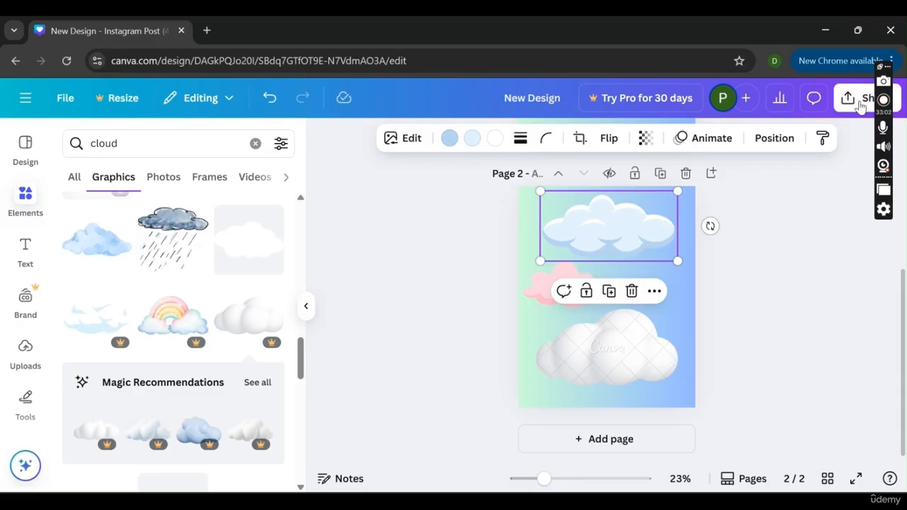
{"action": "left_click", "coordinate": [704, 263]}
Shift the watermarked white cloud slightly down, then delete it from page 2
{"action": "left_click", "coordinate": [599, 334]}
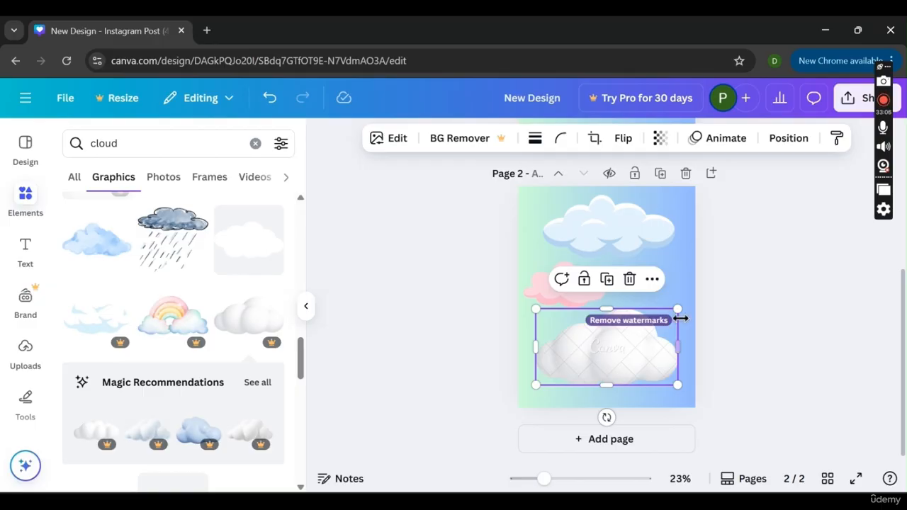
{"action": "mouse_move", "coordinate": [677, 309]}
{"action": "left_mouse_down"}
{"action": "mouse_move", "coordinate": [755, 210]}
{"action": "mouse_move", "coordinate": [721, 235]}
{"action": "mouse_move", "coordinate": [670, 285]}
{"action": "mouse_move", "coordinate": [835, 181]}
{"action": "mouse_move", "coordinate": [733, 233]}
{"action": "mouse_move", "coordinate": [673, 305]}
{"action": "left_mouse_up"}
{"action": "left_click_drag", "start_coordinate": [644, 357], "coordinate": [643, 362]}
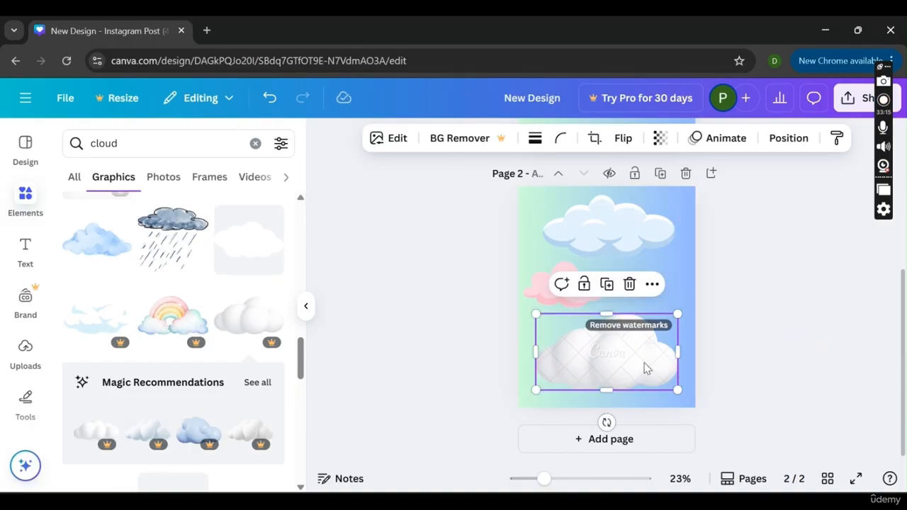
{"action": "left_click", "coordinate": [451, 327]}
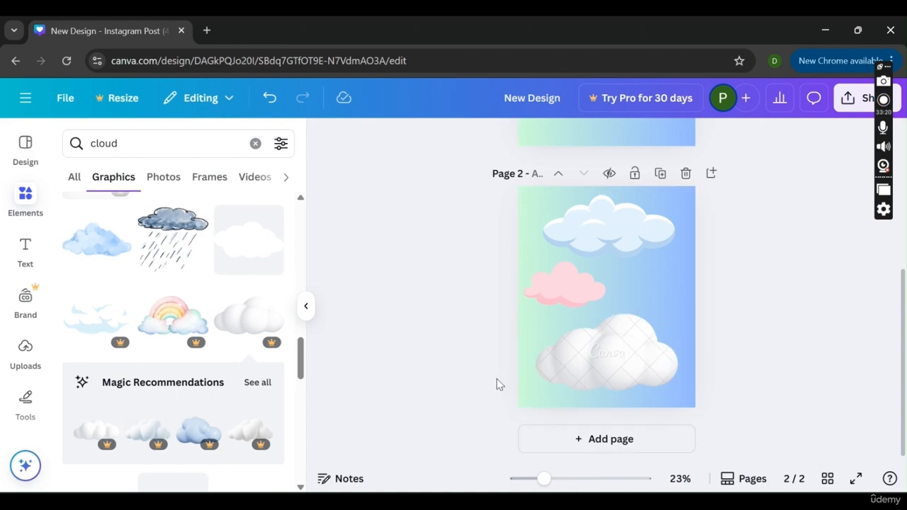
{"action": "left_click", "coordinate": [616, 350]}
{"action": "key", "text": "Delete"}
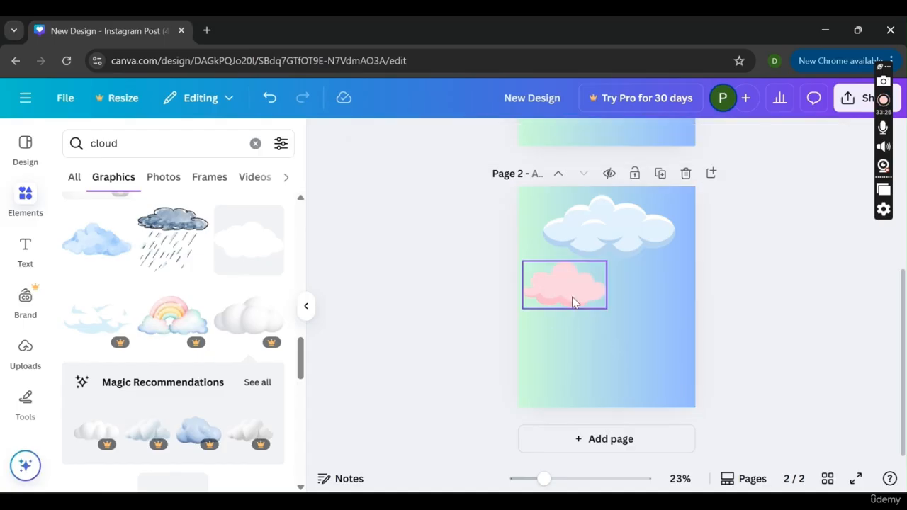
Browse further cloud graphics, add the thin-outlined white cloud to page 2, move it down and delete it again
{"action": "left_click_drag", "start_coordinate": [303, 362], "coordinate": [313, 452]}
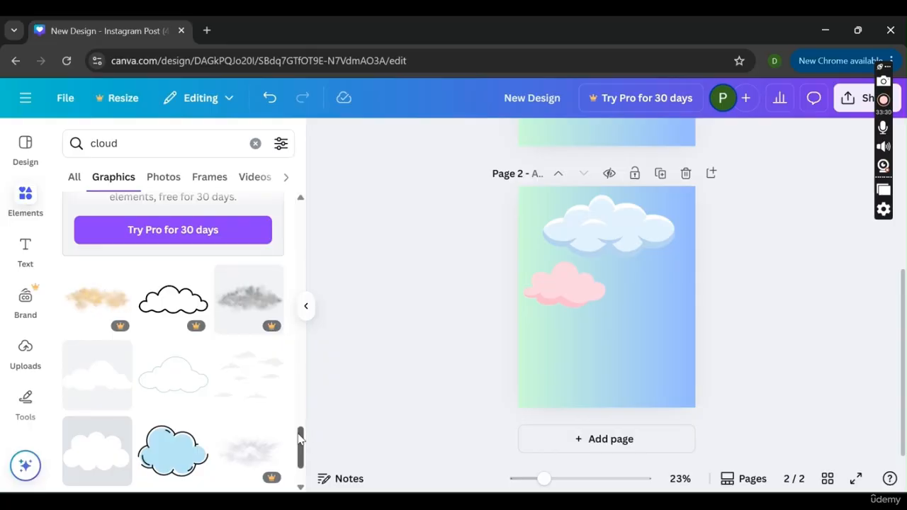
{"action": "scroll", "coordinate": [300, 449], "scroll_direction": "down", "scroll_amount": 2}
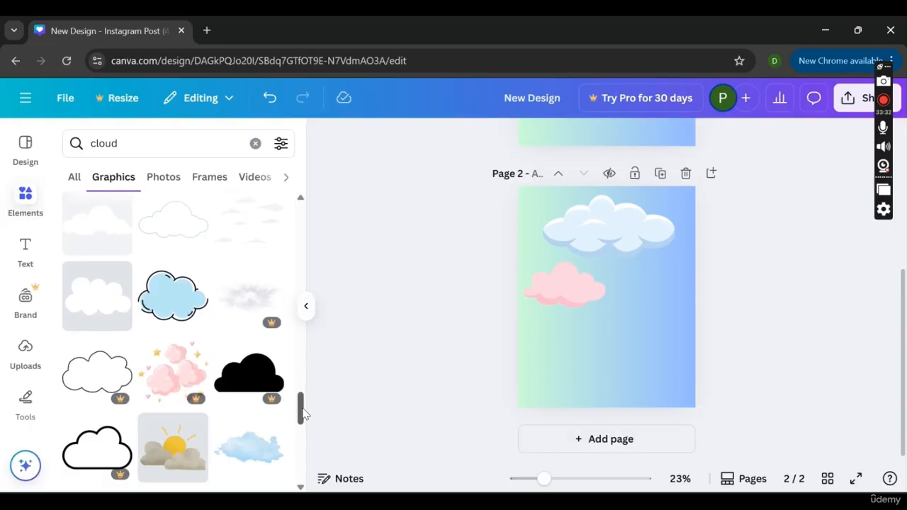
{"action": "scroll", "coordinate": [301, 417], "scroll_direction": "down", "scroll_amount": 3}
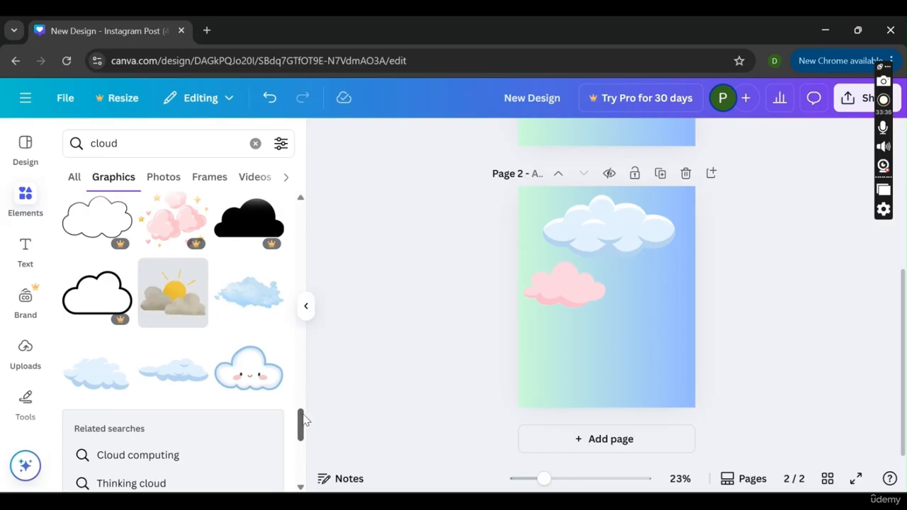
{"action": "scroll", "coordinate": [300, 425], "scroll_direction": "down", "scroll_amount": 5}
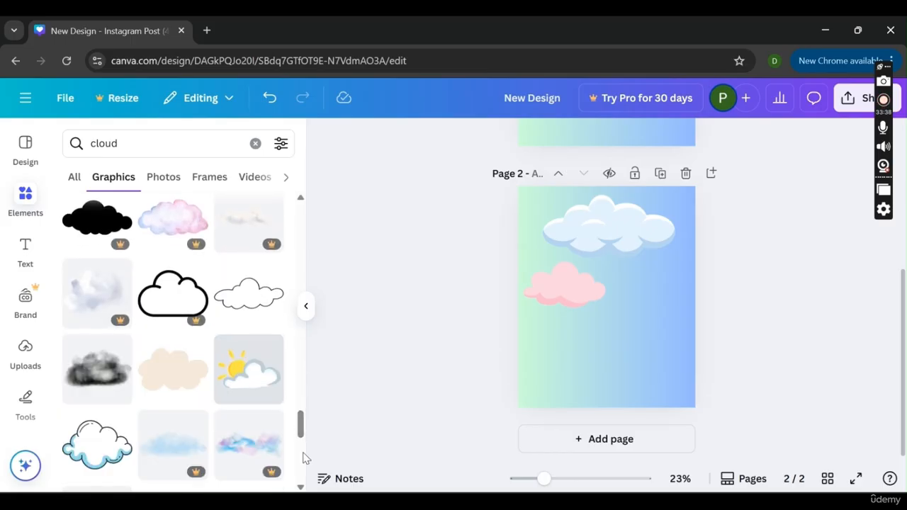
{"action": "left_click", "coordinate": [248, 294]}
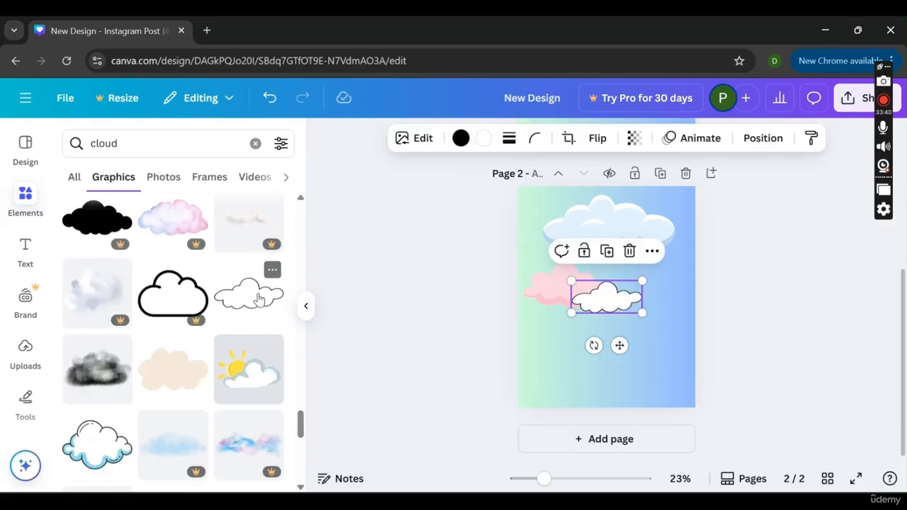
{"action": "left_click_drag", "start_coordinate": [620, 306], "coordinate": [615, 335]}
{"action": "key", "text": "Delete"}
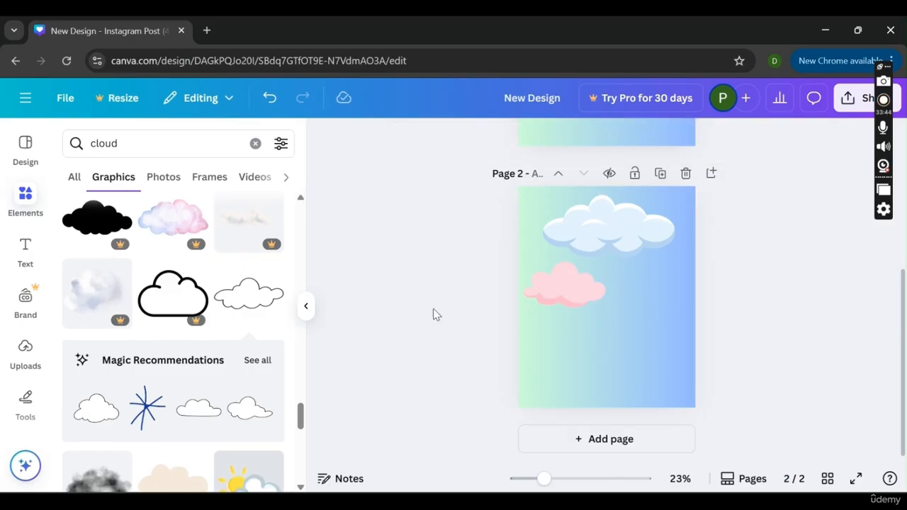
Collapse the elements browser and show the cloud results again
{"action": "left_click", "coordinate": [306, 306]}
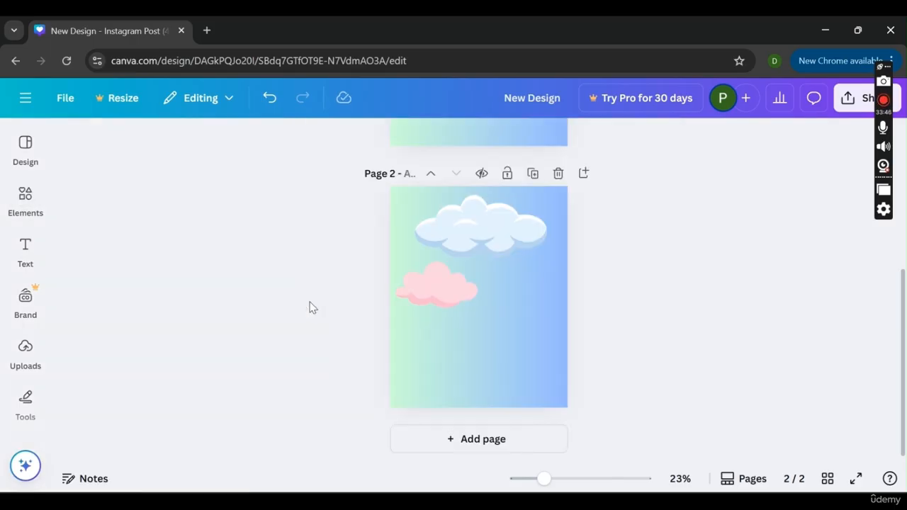
{"action": "left_click", "coordinate": [26, 197]}
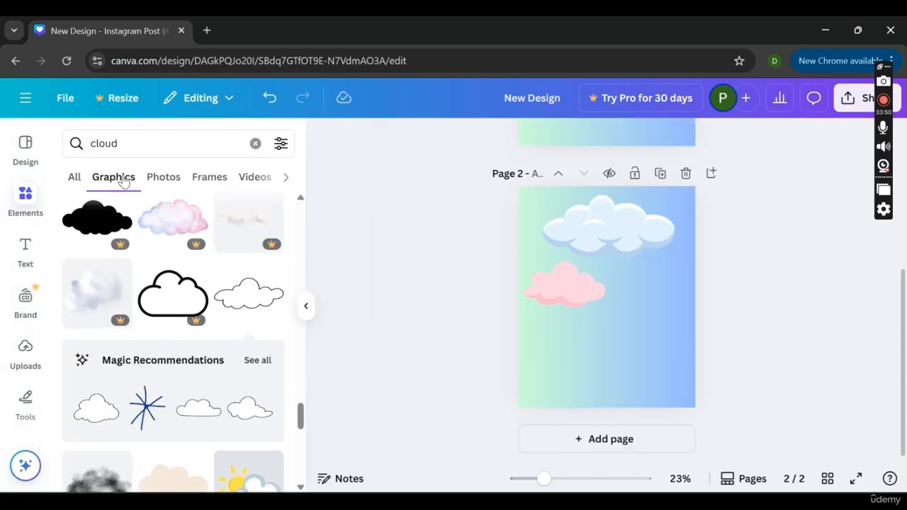
Switch the cloud results to photos, add the premium grey cloud photo and move it below the pink cloud on page 2
{"action": "left_click", "coordinate": [162, 179]}
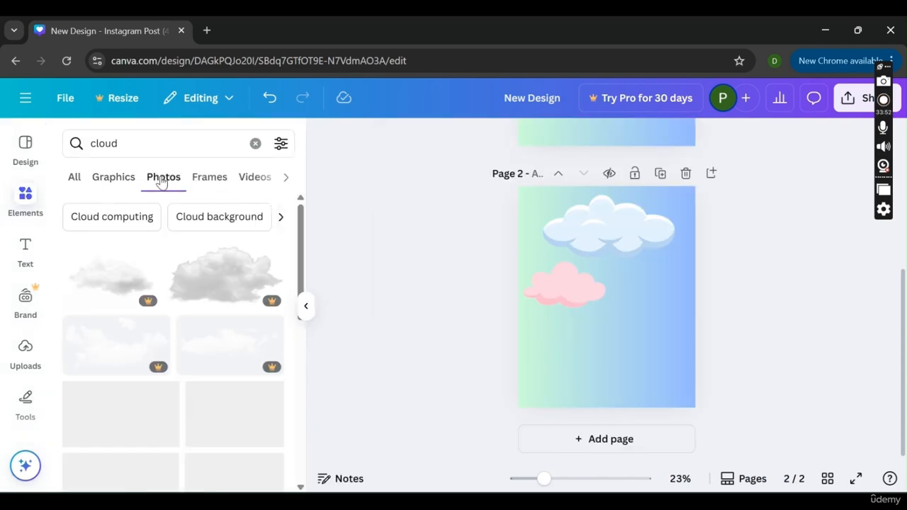
{"action": "scroll", "coordinate": [291, 308], "scroll_direction": "down", "scroll_amount": 3}
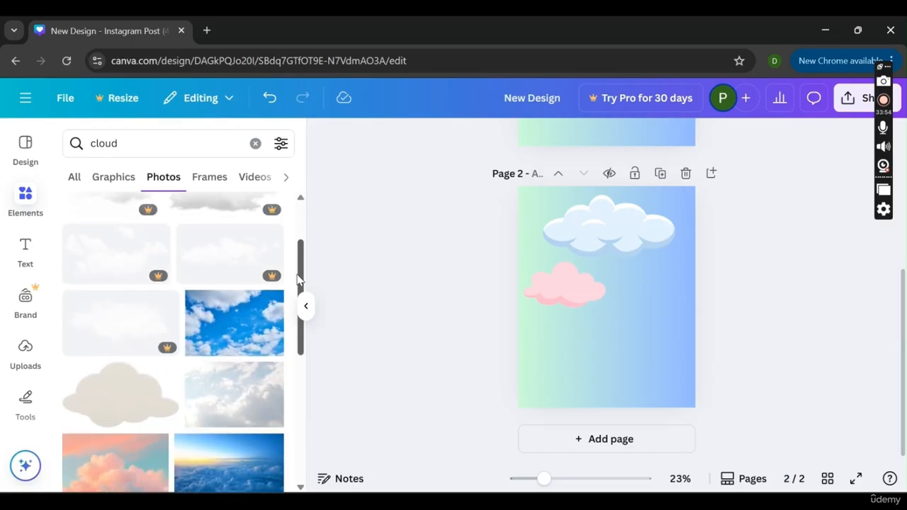
{"action": "scroll", "coordinate": [284, 297], "scroll_direction": "up", "scroll_amount": 3}
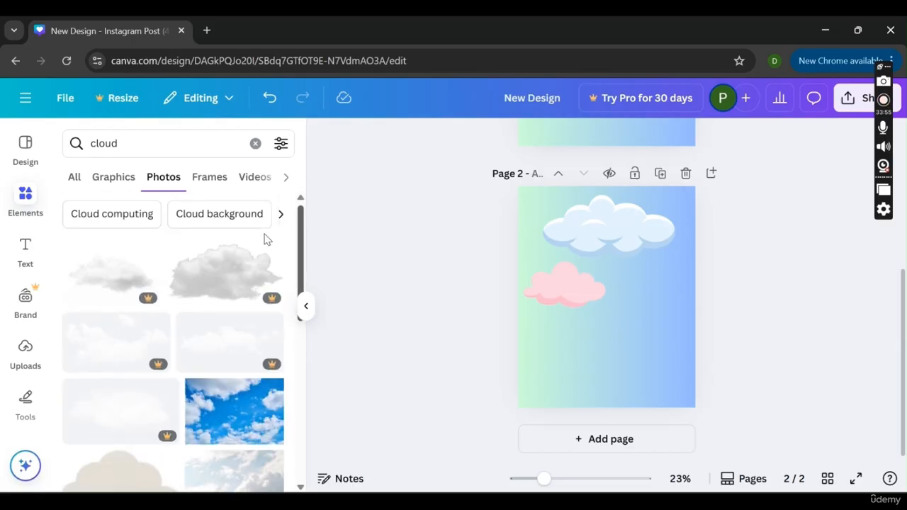
{"action": "left_click", "coordinate": [217, 268]}
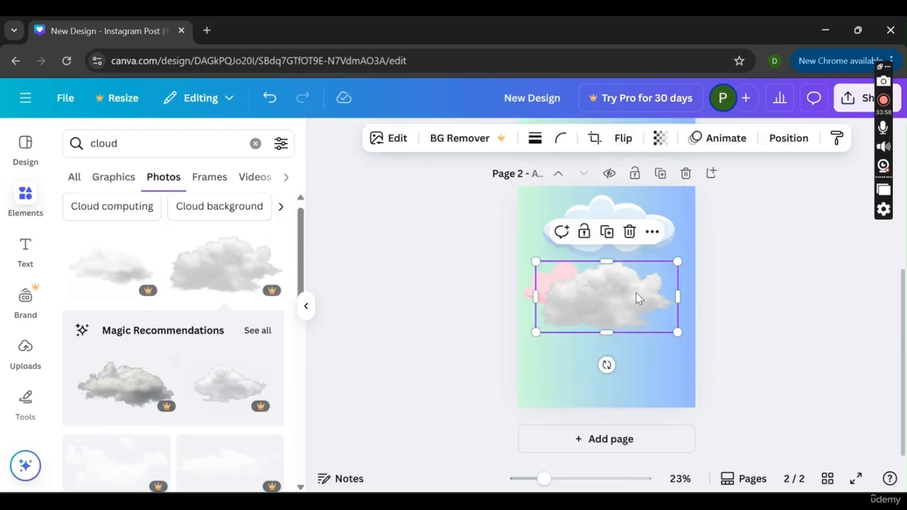
{"action": "left_click_drag", "start_coordinate": [636, 294], "coordinate": [636, 343]}
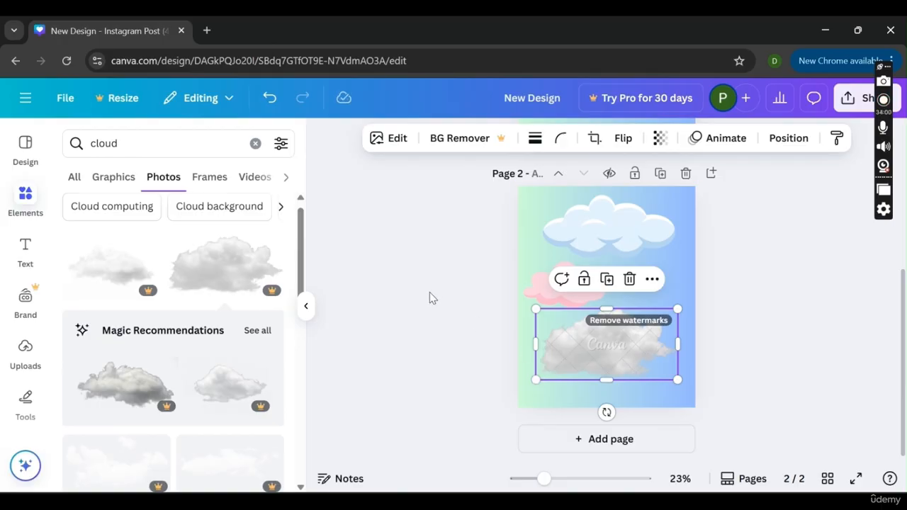
Delete the grey cloud photo from page 2, then try a blue sky cloud photo there and delete it too
{"action": "key", "text": "Delete"}
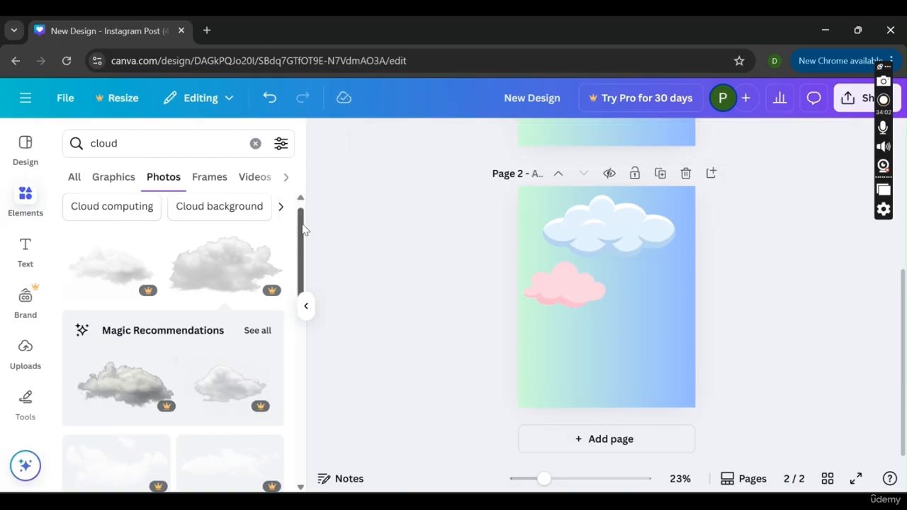
{"action": "scroll", "coordinate": [303, 228], "scroll_direction": "down", "scroll_amount": 5}
{"action": "left_click", "coordinate": [209, 244]}
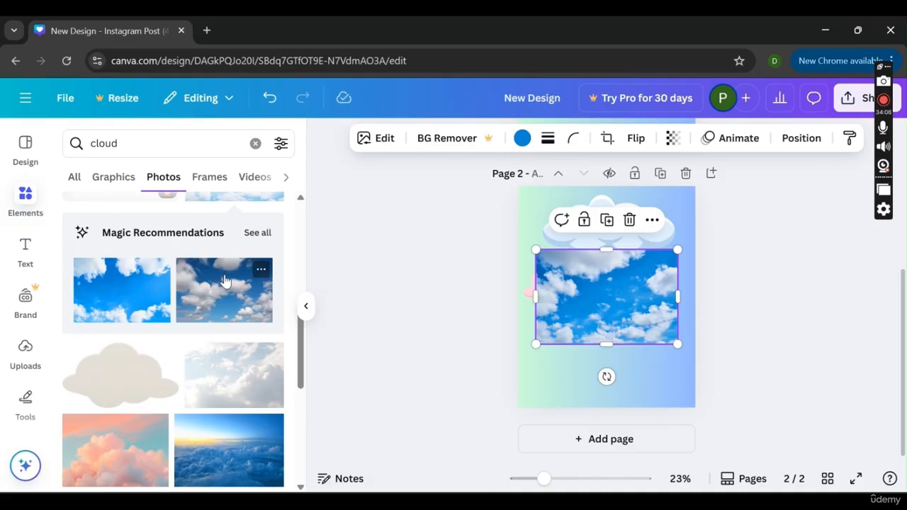
{"action": "left_click", "coordinate": [224, 281]}
{"action": "left_click", "coordinate": [447, 316]}
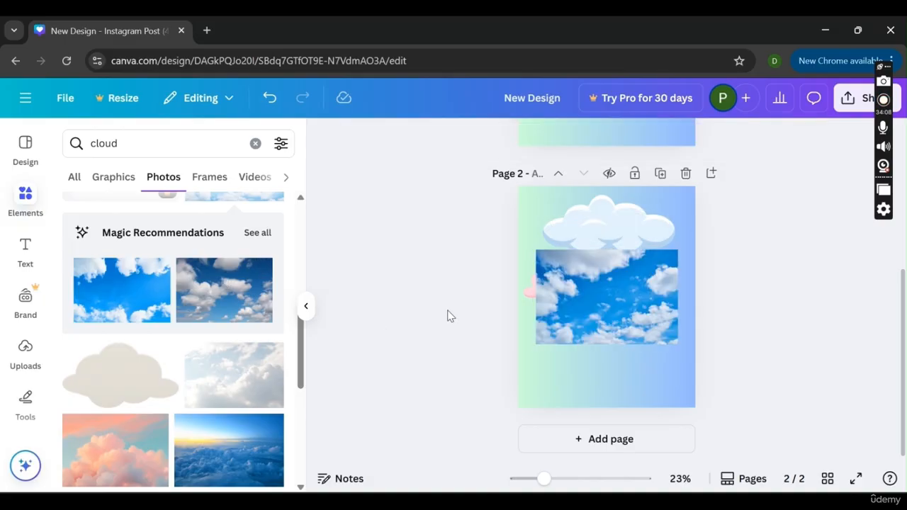
{"action": "left_click", "coordinate": [616, 301]}
{"action": "key", "text": "Delete"}
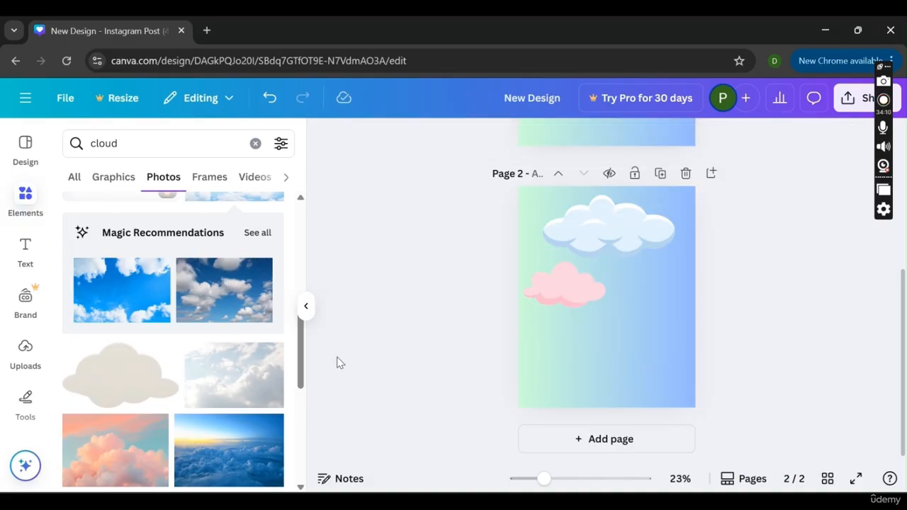
Add the pink sunset cloud photo to the lower part of page 2 and shift the pink cloud graphic slightly up and left
{"action": "left_click_drag", "start_coordinate": [300, 349], "coordinate": [303, 405]}
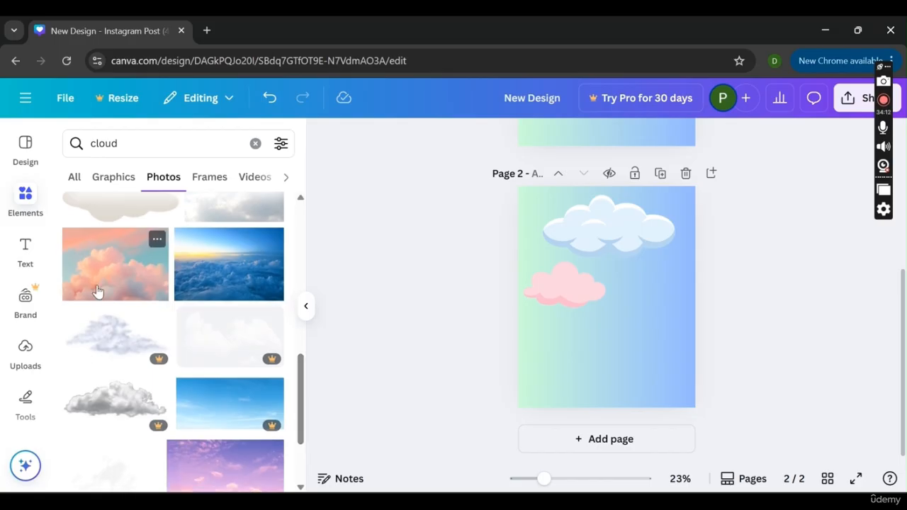
{"action": "left_click_drag", "start_coordinate": [637, 288], "coordinate": [630, 348]}
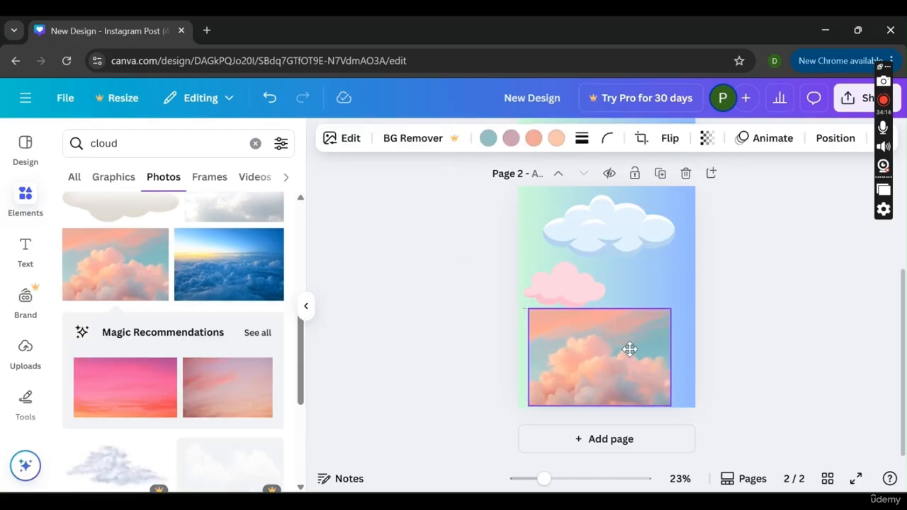
{"action": "left_click", "coordinate": [489, 352]}
{"action": "mouse_move", "coordinate": [565, 285]}
{"action": "left_mouse_down"}
{"action": "mouse_move", "coordinate": [561, 298]}
{"action": "mouse_move", "coordinate": [555, 277]}
{"action": "left_mouse_up"}
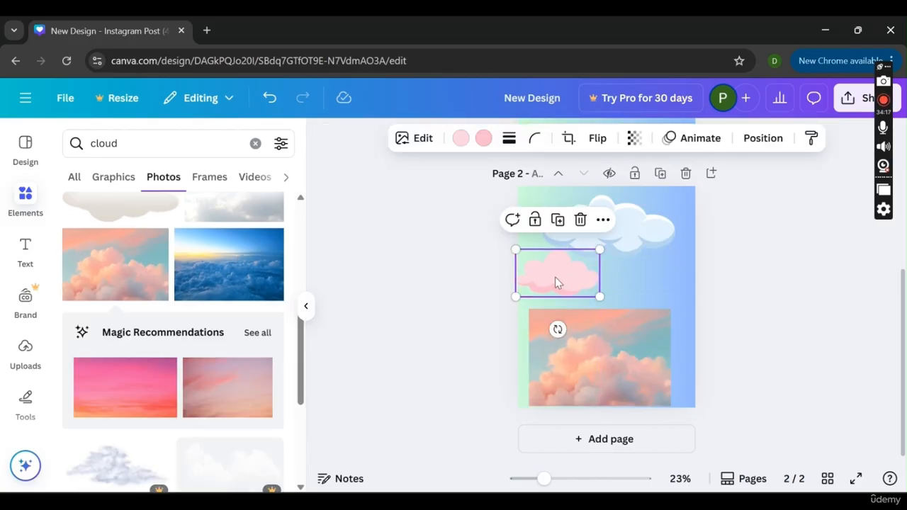
Switch the cloud results to frames and place the first cloud frame over the photo's upper-right corner on page 2
{"action": "left_click", "coordinate": [217, 187]}
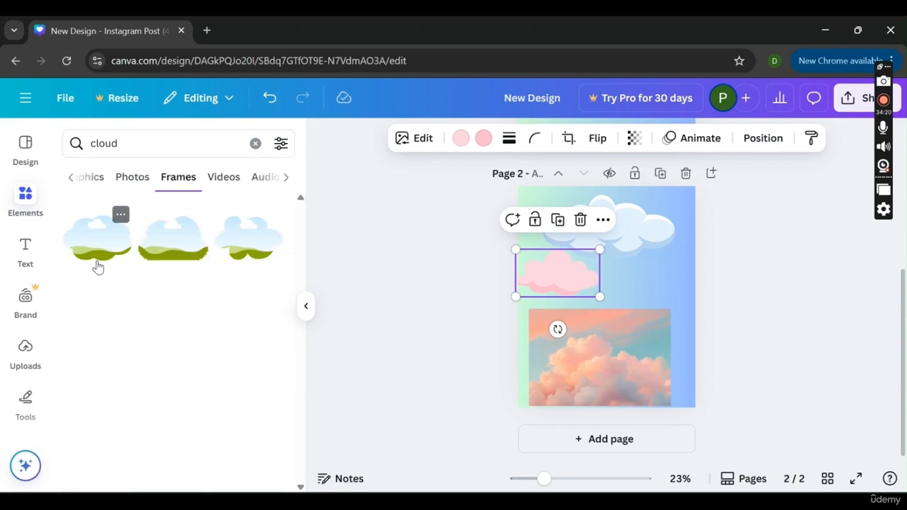
{"action": "left_click_drag", "start_coordinate": [107, 265], "coordinate": [618, 297]}
{"action": "left_click", "coordinate": [733, 298]}
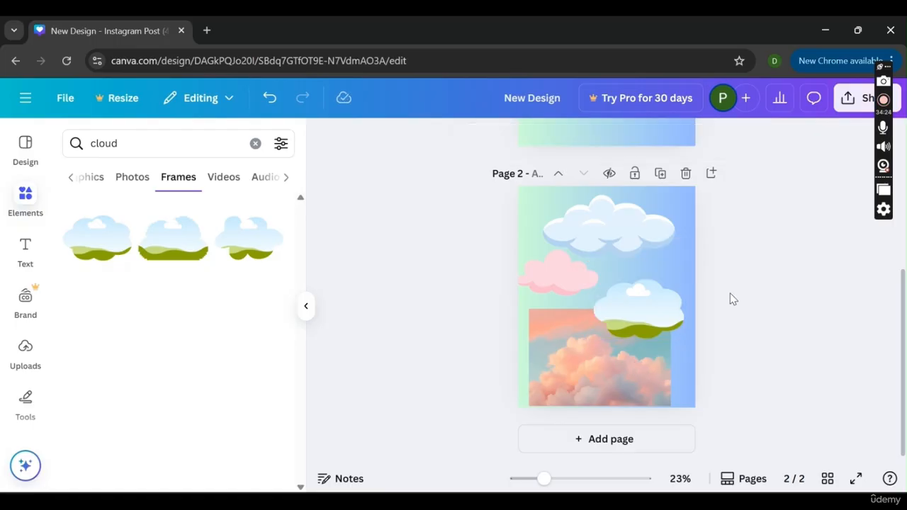
Fill the cloud frame with the pink sunset cloud photo and enlarge the framed cloud in the lower half of page 2
{"action": "left_click_drag", "start_coordinate": [546, 392], "coordinate": [528, 388]}
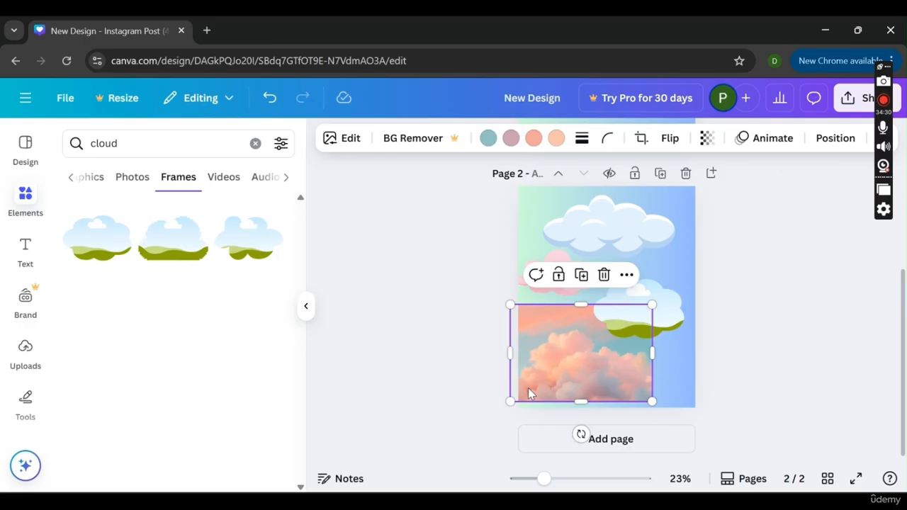
{"action": "left_click_drag", "start_coordinate": [551, 379], "coordinate": [574, 361]}
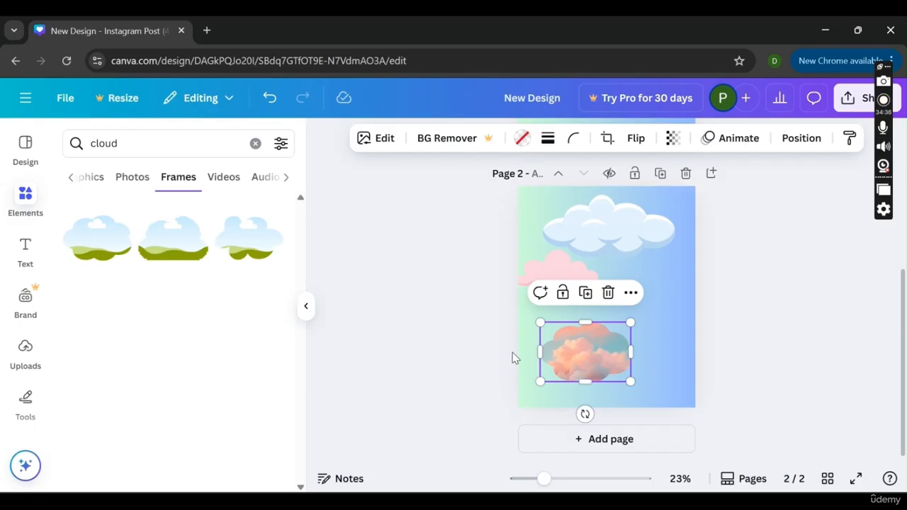
{"action": "left_click_drag", "start_coordinate": [631, 322], "coordinate": [689, 301]}
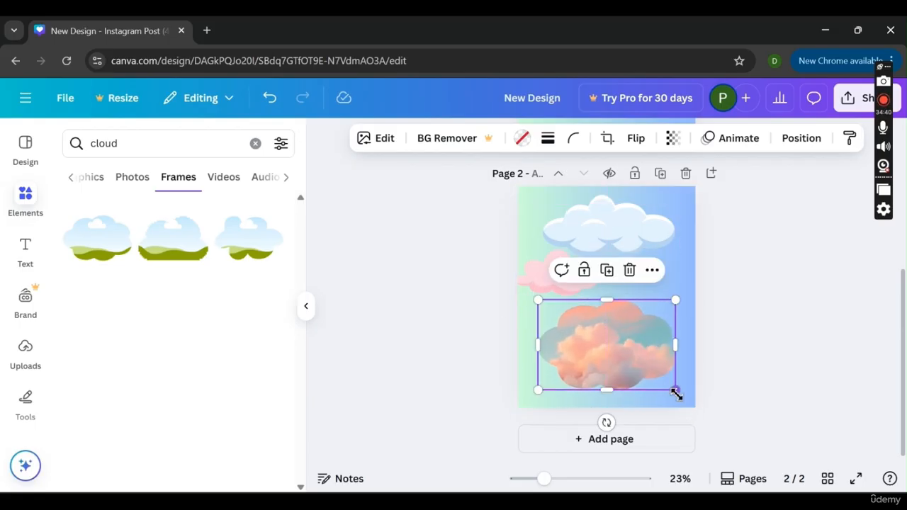
{"action": "left_click_drag", "start_coordinate": [677, 395], "coordinate": [658, 380]}
{"action": "left_click", "coordinate": [771, 318]}
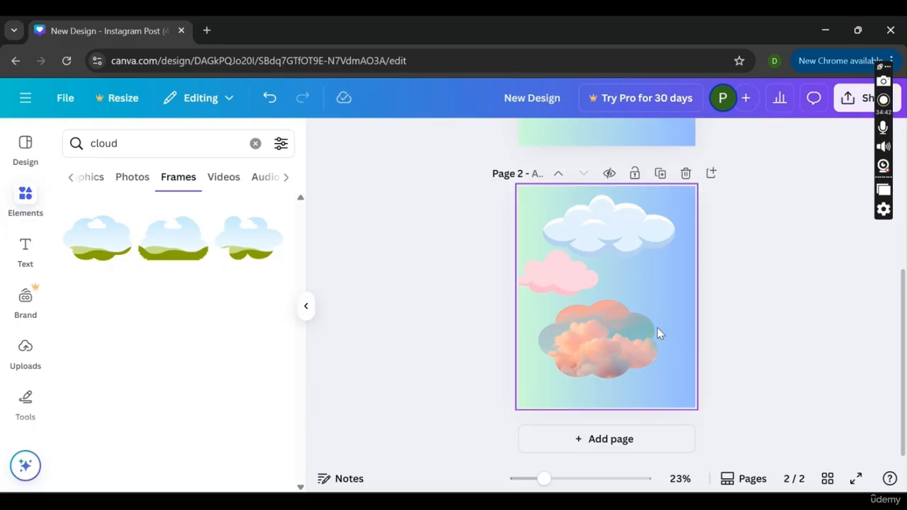
Detach the sunset photo from the cloud frame
{"action": "right_click", "coordinate": [619, 326]}
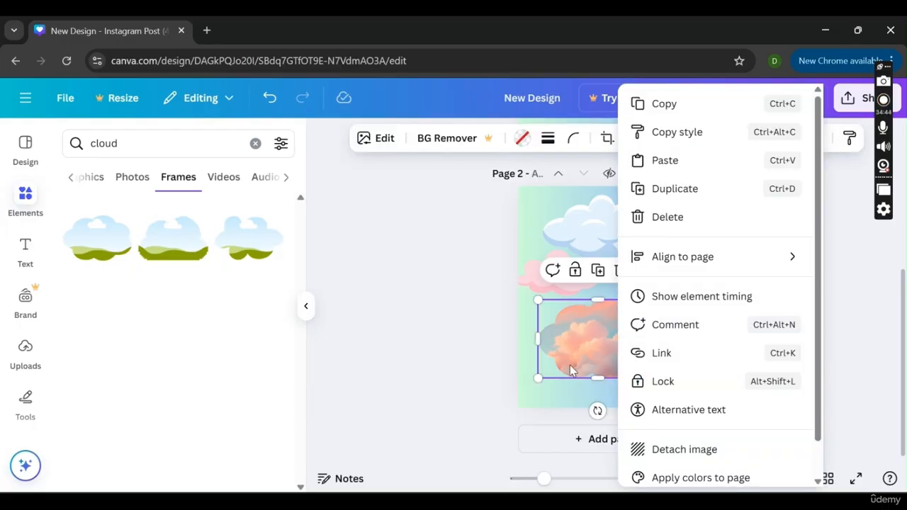
{"action": "right_click", "coordinate": [562, 345]}
{"action": "left_click", "coordinate": [474, 341]}
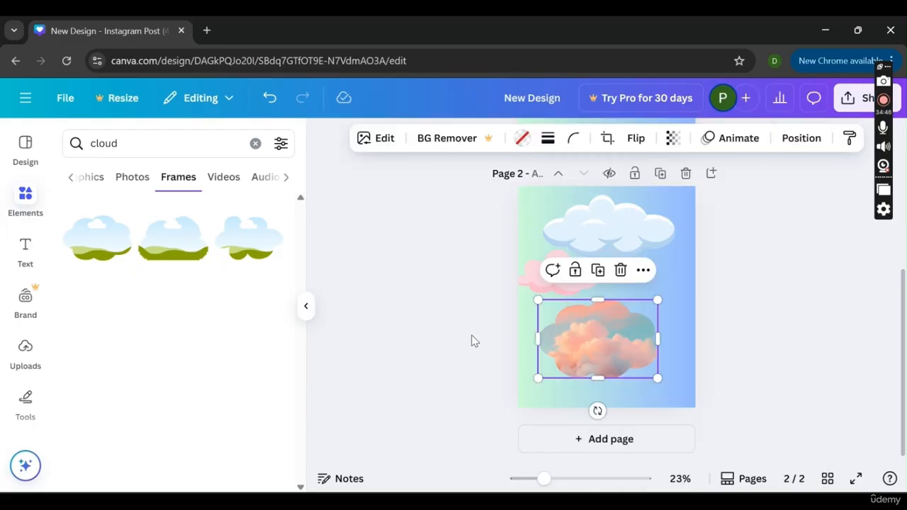
{"action": "right_click", "coordinate": [574, 348]}
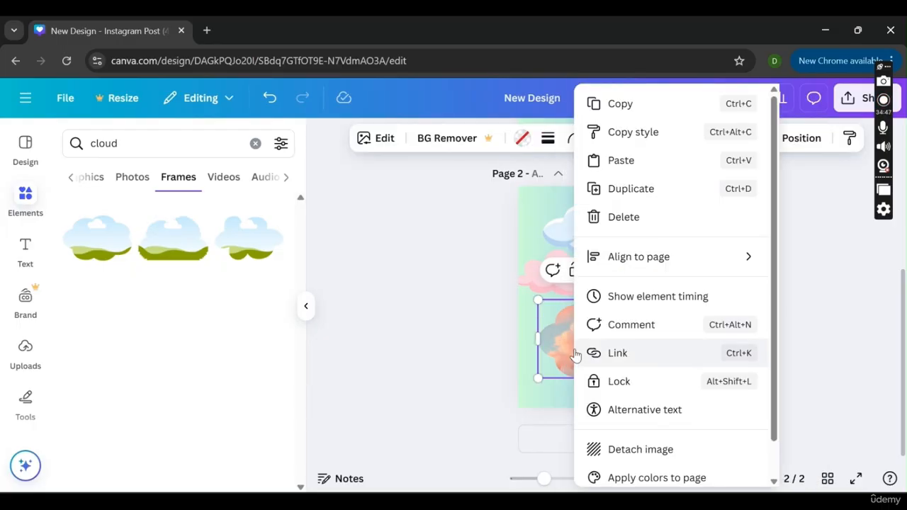
{"action": "left_click", "coordinate": [664, 449]}
{"action": "left_click", "coordinate": [756, 367]}
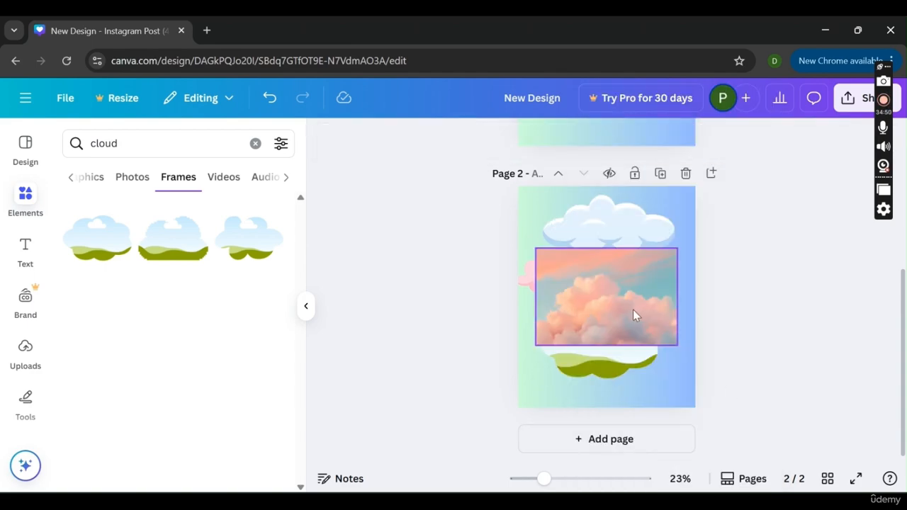
{"action": "left_click", "coordinate": [577, 303]}
Undo the image detachment, the frame resizing and the photo's placement in the cloud frame
{"action": "left_click", "coordinate": [269, 98]}
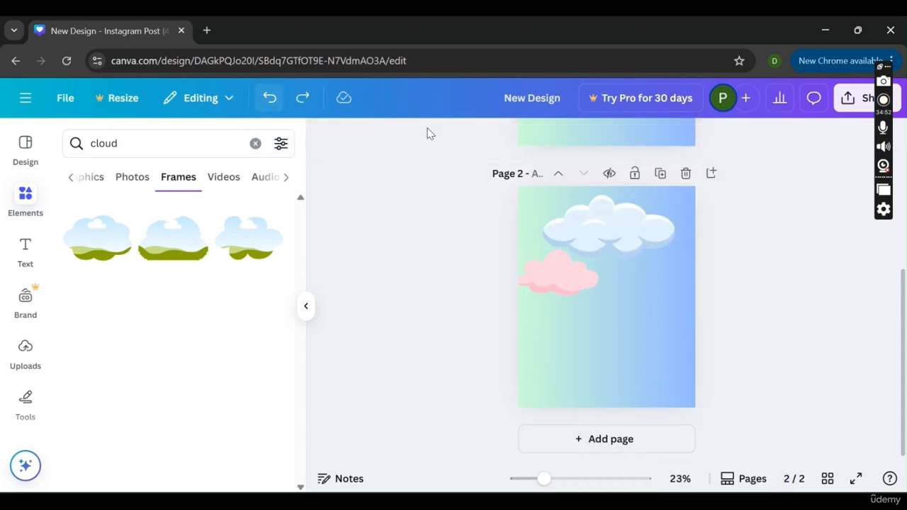
{"action": "left_click", "coordinate": [577, 318]}
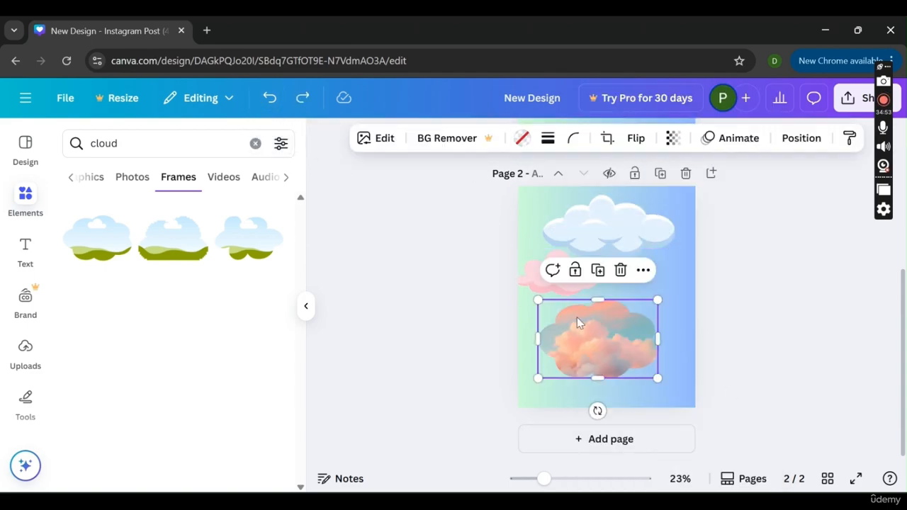
{"action": "left_click", "coordinate": [273, 106]}
{"action": "left_click", "coordinate": [273, 109]}
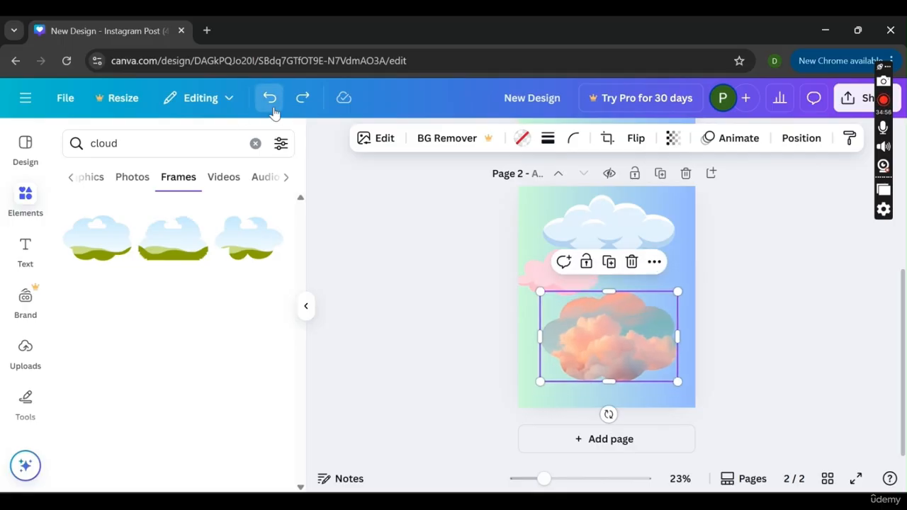
{"action": "left_click", "coordinate": [273, 106]}
{"action": "left_click", "coordinate": [274, 106]}
{"action": "left_click", "coordinate": [274, 107]}
{"action": "left_click", "coordinate": [274, 107]}
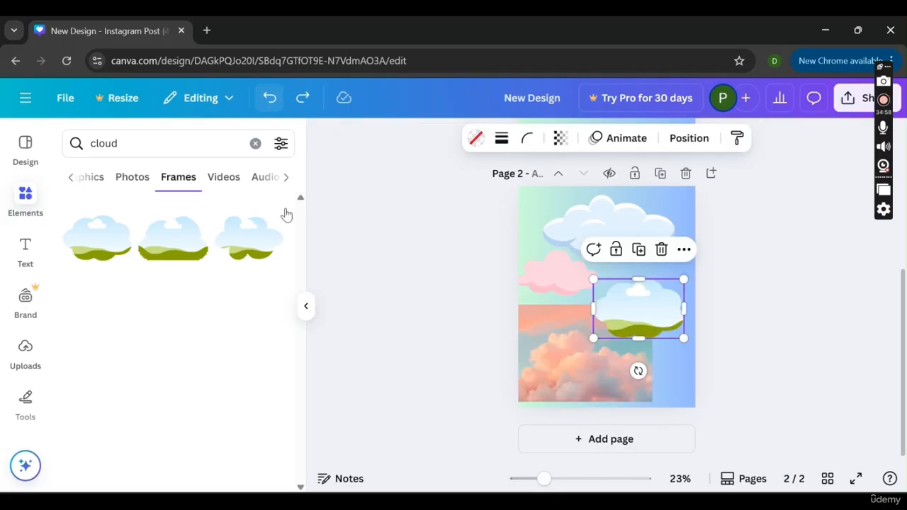
Move the sunset photo slightly right within page 2 and shift the empty cloud frame further onto the photo
{"action": "left_click", "coordinate": [480, 328]}
{"action": "left_click_drag", "start_coordinate": [591, 366], "coordinate": [608, 366]}
{"action": "left_click_drag", "start_coordinate": [658, 307], "coordinate": [639, 318]}
{"action": "left_click", "coordinate": [758, 297]}
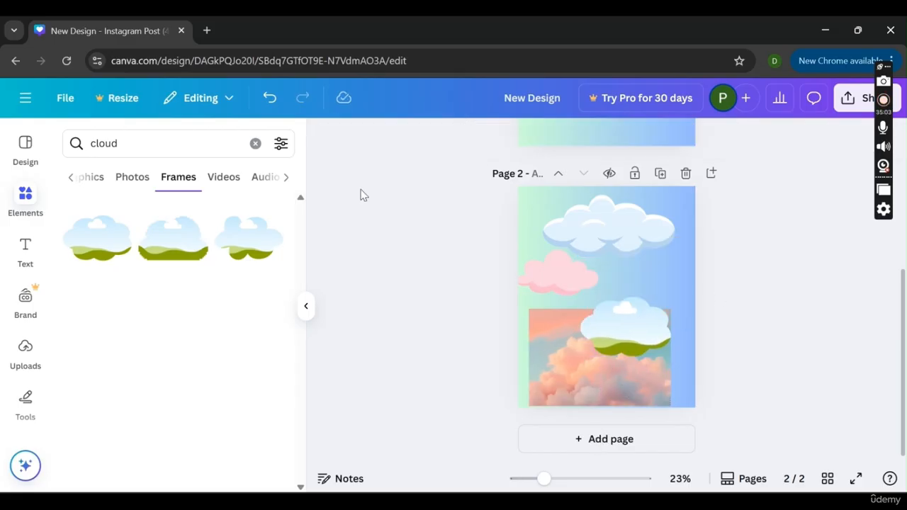
Switch the cloud results to videos and browse the clips
{"action": "left_click", "coordinate": [239, 183]}
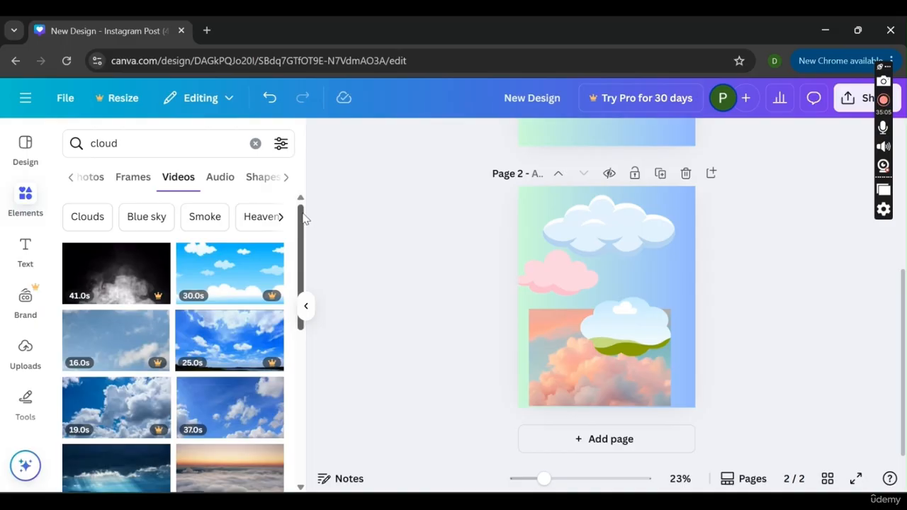
{"action": "left_click_drag", "start_coordinate": [302, 216], "coordinate": [306, 289]}
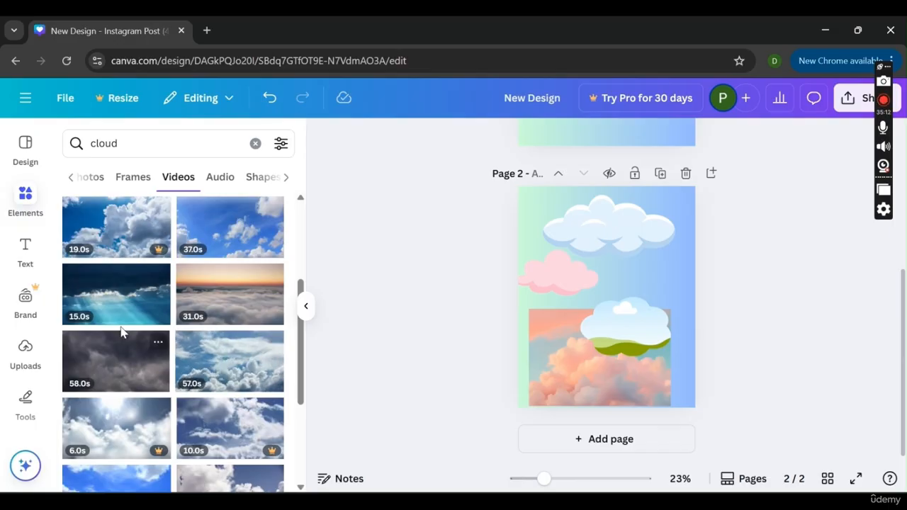
Add the 31-second sunset cloud video to page 2, shrink it, dismiss the Highlights suggestion and place the video in the cloud frame
{"action": "left_click", "coordinate": [229, 312]}
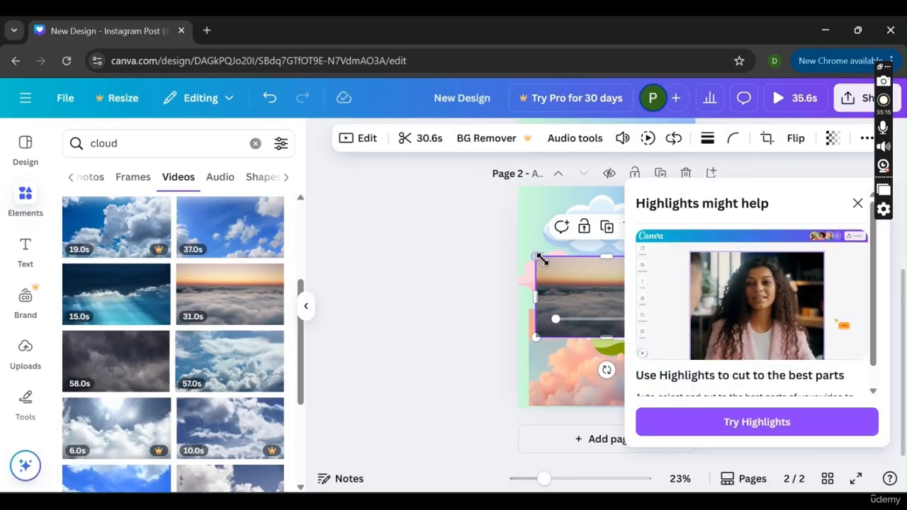
{"action": "left_click_drag", "start_coordinate": [539, 258], "coordinate": [558, 269]}
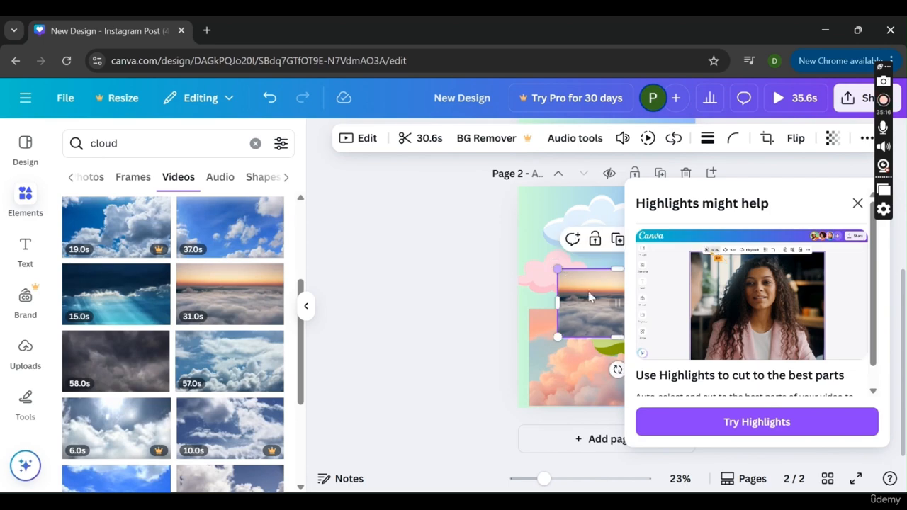
{"action": "left_click", "coordinate": [475, 362]}
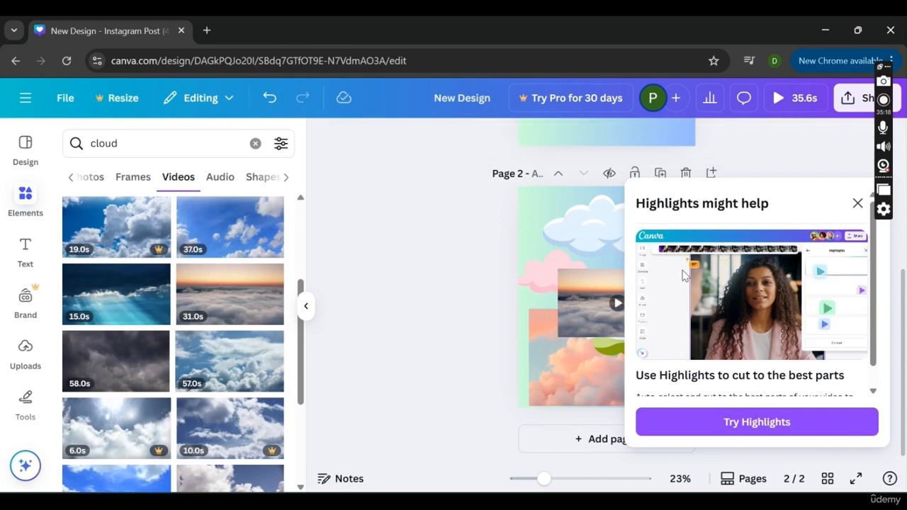
{"action": "left_click", "coordinate": [857, 204]}
{"action": "mouse_move", "coordinate": [649, 291]}
{"action": "left_mouse_down"}
{"action": "mouse_move", "coordinate": [622, 356]}
{"action": "mouse_move", "coordinate": [675, 259]}
{"action": "mouse_move", "coordinate": [673, 235]}
{"action": "mouse_move", "coordinate": [658, 312]}
{"action": "mouse_move", "coordinate": [648, 314]}
{"action": "mouse_move", "coordinate": [668, 272]}
{"action": "mouse_move", "coordinate": [660, 306]}
{"action": "mouse_move", "coordinate": [665, 296]}
{"action": "left_mouse_up"}
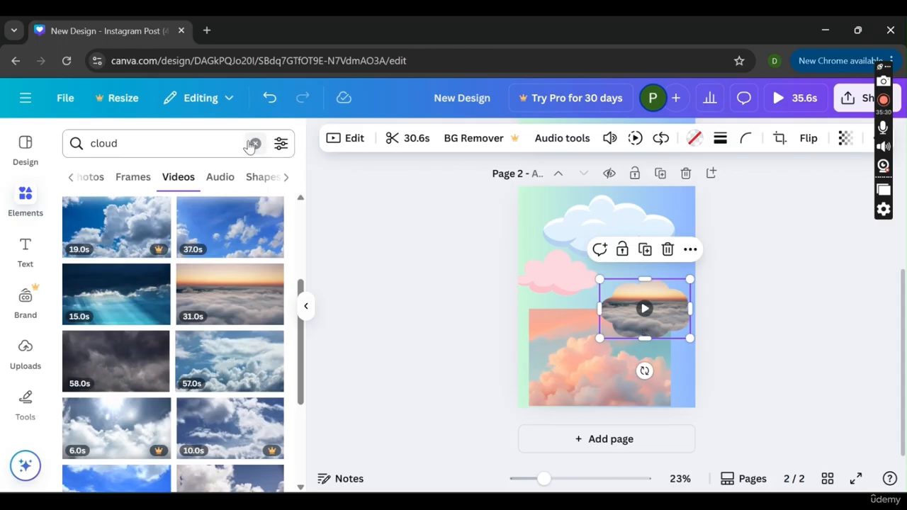
Undo placing the sunset cloud video in the frame and delete the video from page 2
{"action": "left_click", "coordinate": [272, 97]}
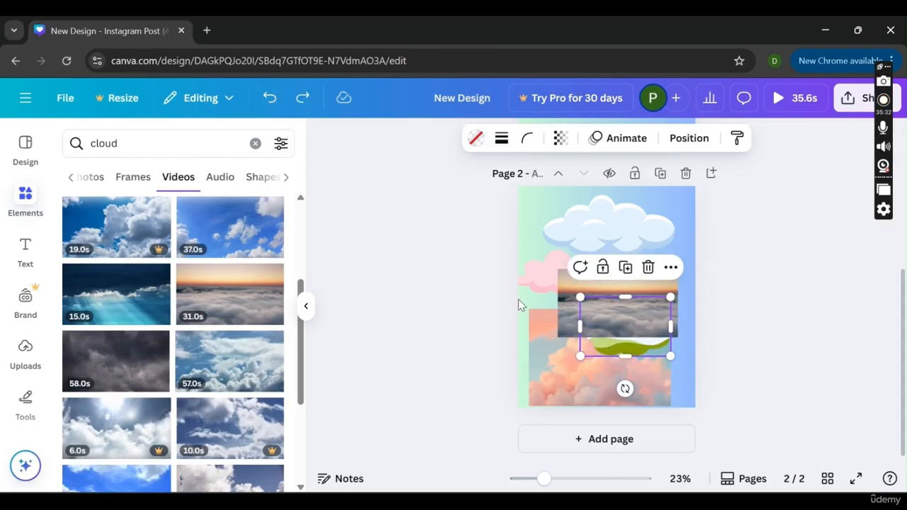
{"action": "left_click", "coordinate": [560, 303]}
{"action": "key", "text": "Delete"}
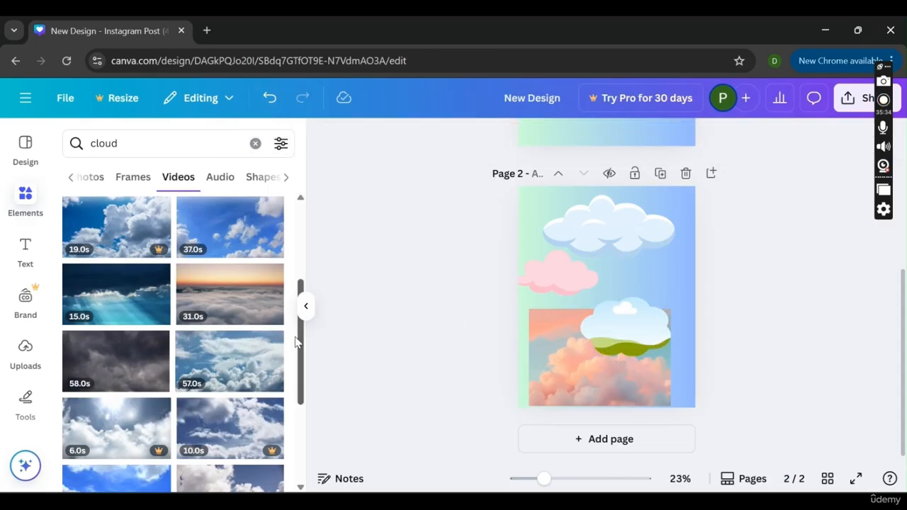
Add the 14-second purple sunset sky video to page 2 and place it inside the cloud frame
{"action": "scroll", "coordinate": [301, 340], "scroll_direction": "down", "scroll_amount": 10}
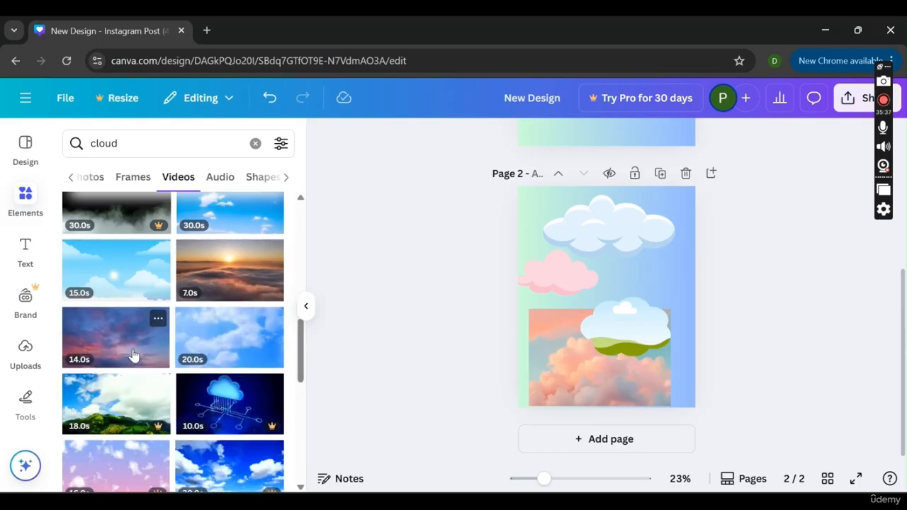
{"action": "left_click", "coordinate": [133, 356]}
{"action": "left_click_drag", "start_coordinate": [650, 333], "coordinate": [627, 320]}
{"action": "left_click_drag", "start_coordinate": [583, 287], "coordinate": [660, 316]}
{"action": "left_click", "coordinate": [723, 324]}
{"action": "left_click", "coordinate": [647, 322]}
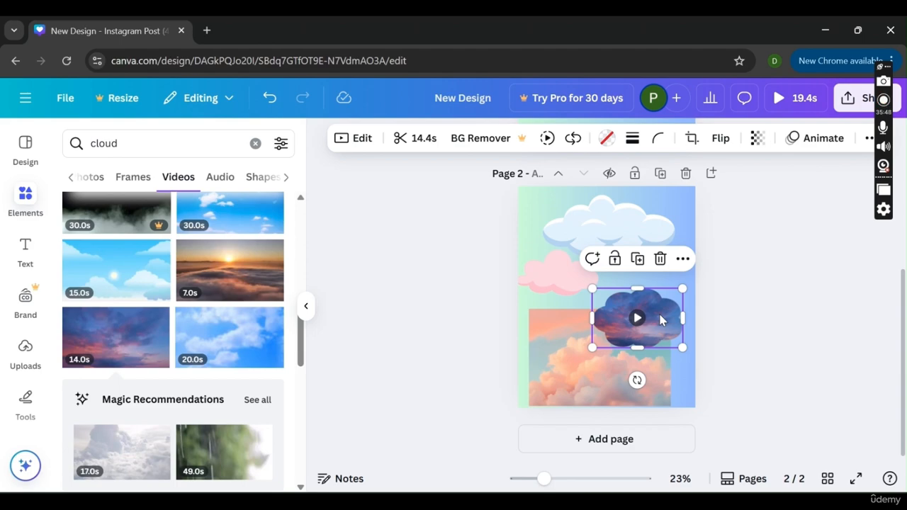
Browse the audio results for the cloud search, then show the shape results
{"action": "left_click", "coordinate": [206, 180]}
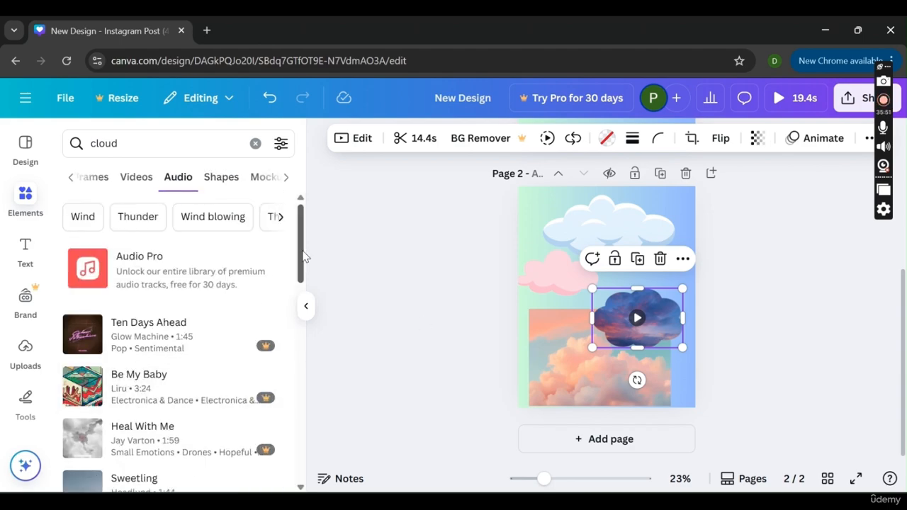
{"action": "left_click_drag", "start_coordinate": [304, 254], "coordinate": [293, 324]}
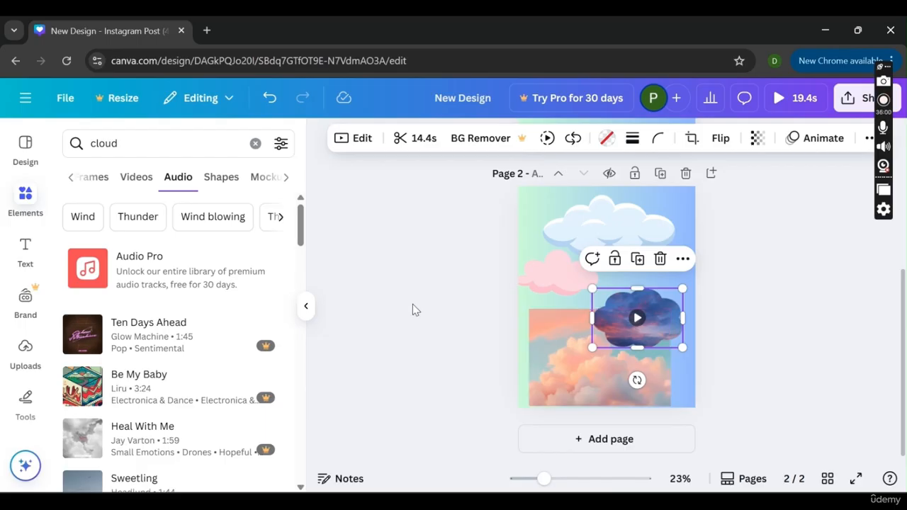
{"action": "left_click", "coordinate": [221, 181]}
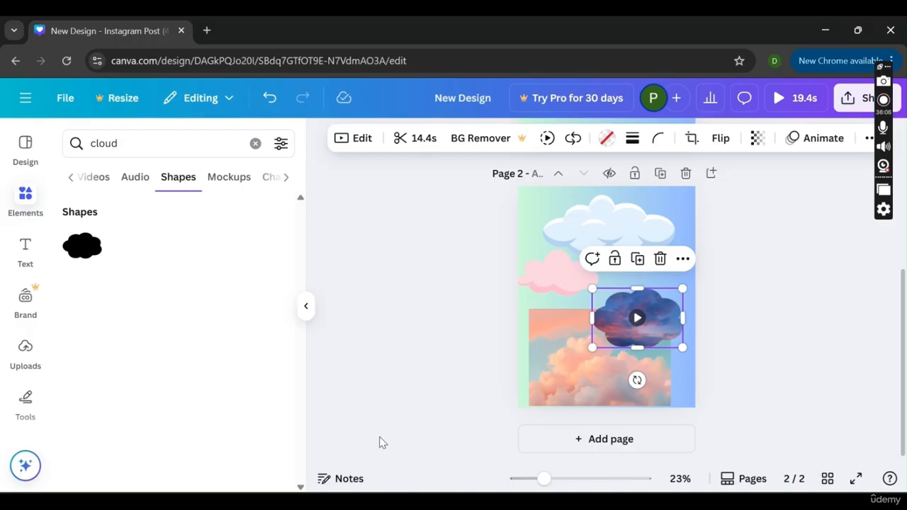
Add the cloud shape to page 2 and place it above the framed sky video near the page's right edge
{"action": "left_click", "coordinate": [90, 237]}
{"action": "left_click", "coordinate": [83, 248]}
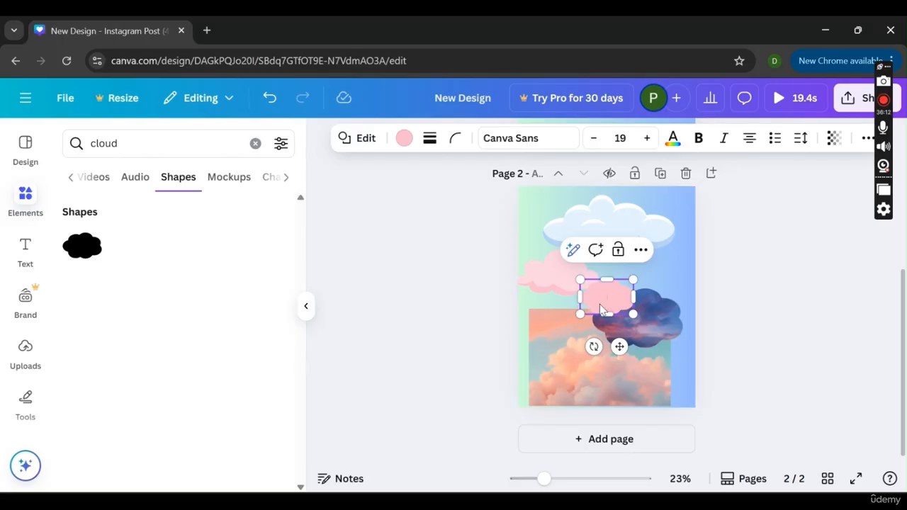
{"action": "left_click_drag", "start_coordinate": [599, 304], "coordinate": [657, 275]}
{"action": "left_click", "coordinate": [425, 366]}
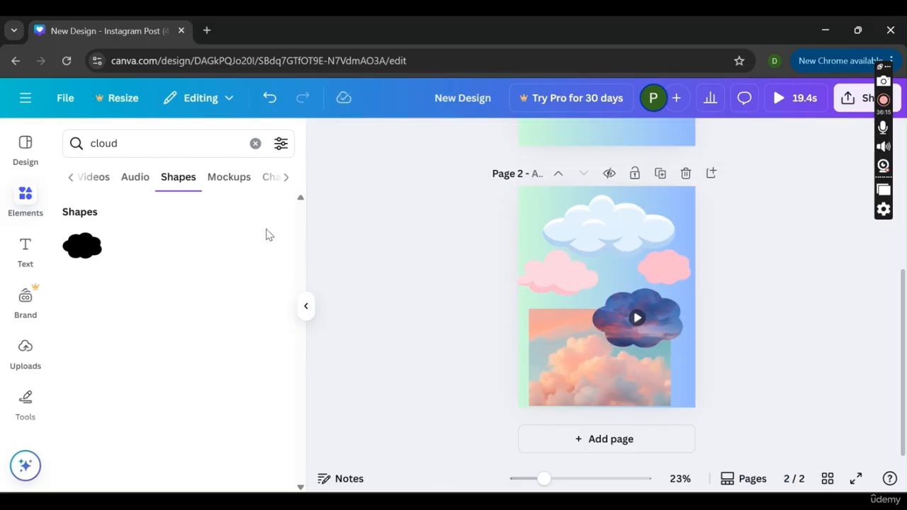
Check the mockup and chart results for the cloud search and collapse the elements library
{"action": "left_click", "coordinate": [229, 177]}
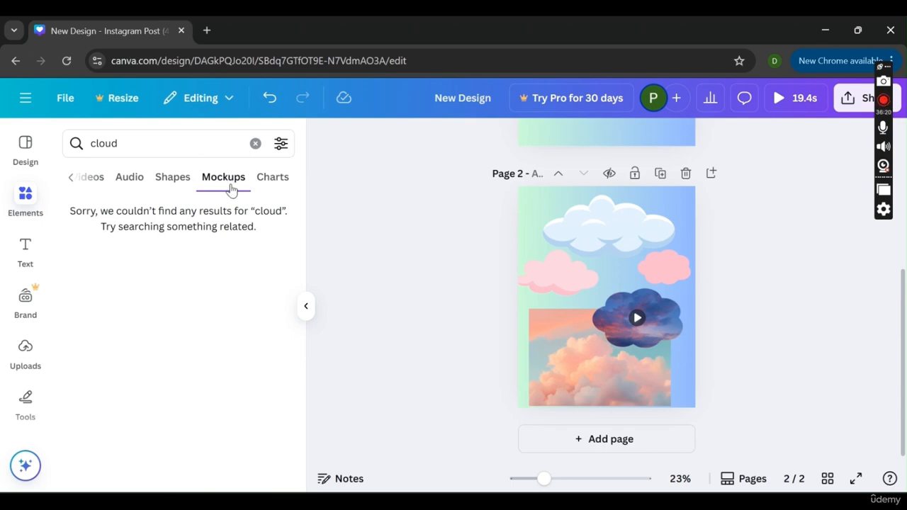
{"action": "left_click", "coordinate": [272, 179]}
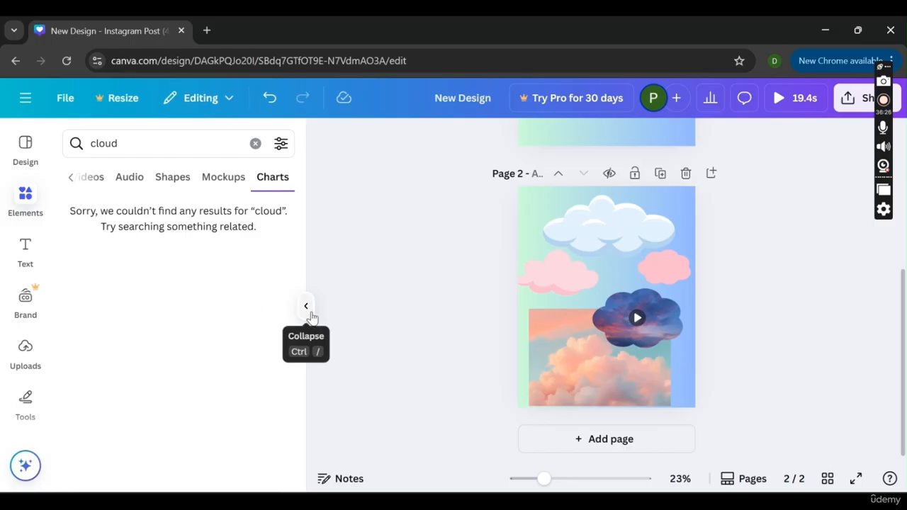
{"action": "left_click", "coordinate": [310, 316]}
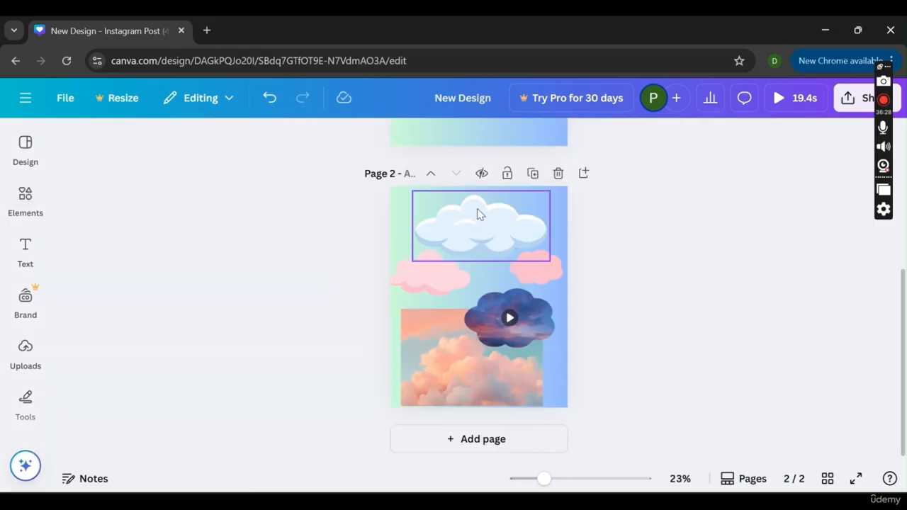
Shift the pink cloud graphic slightly right and down, just above the sunset photo on page 2
{"action": "left_click", "coordinate": [418, 284]}
{"action": "left_click_drag", "start_coordinate": [419, 284], "coordinate": [428, 289]}
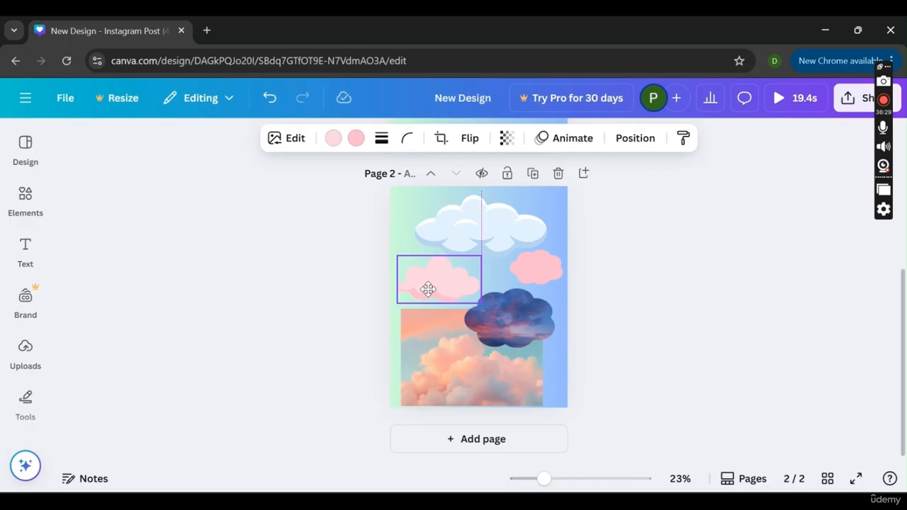
{"action": "left_click", "coordinate": [315, 229]}
Lock the large light-blue cloud on page 2, try to move it while locked, and unlock it
{"action": "left_click", "coordinate": [447, 243]}
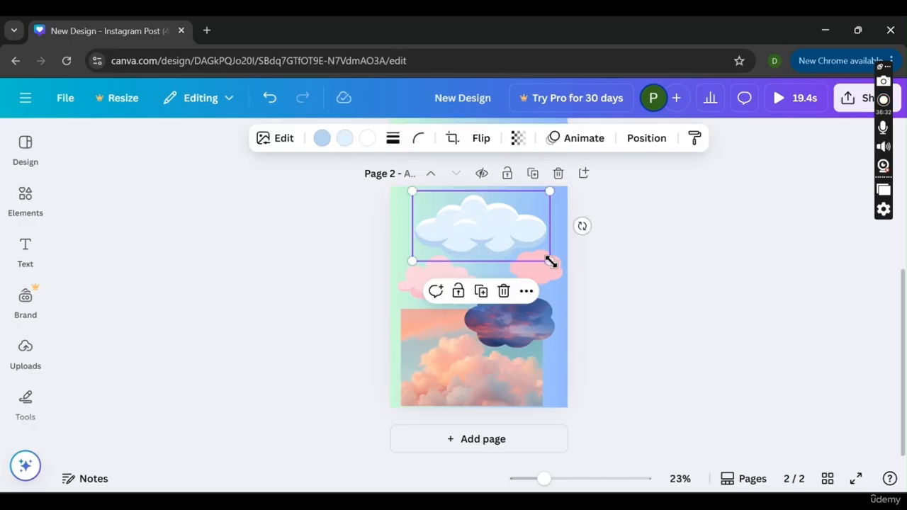
{"action": "left_click_drag", "start_coordinate": [544, 479], "coordinate": [562, 480]}
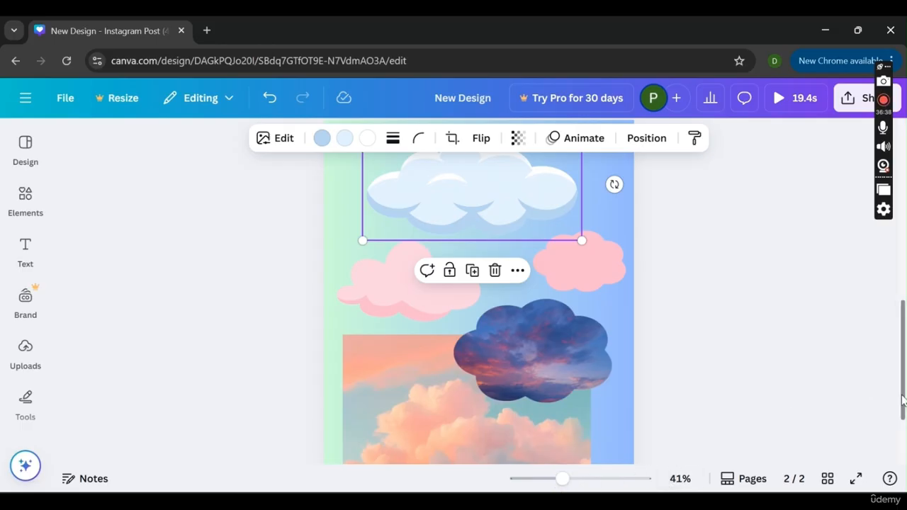
{"action": "left_click_drag", "start_coordinate": [902, 400], "coordinate": [882, 370]}
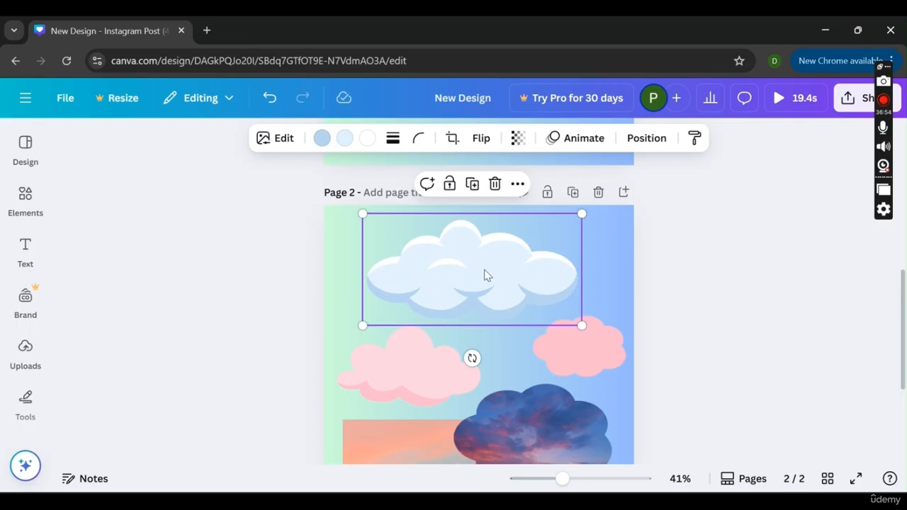
{"action": "left_click", "coordinate": [446, 185]}
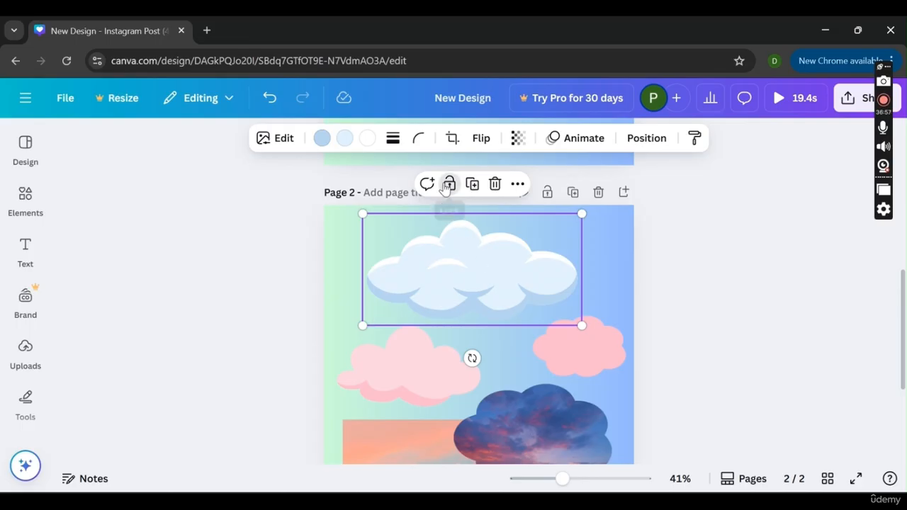
{"action": "left_click", "coordinate": [241, 283]}
{"action": "left_click_drag", "start_coordinate": [436, 270], "coordinate": [484, 282]}
{"action": "left_click", "coordinate": [482, 287]}
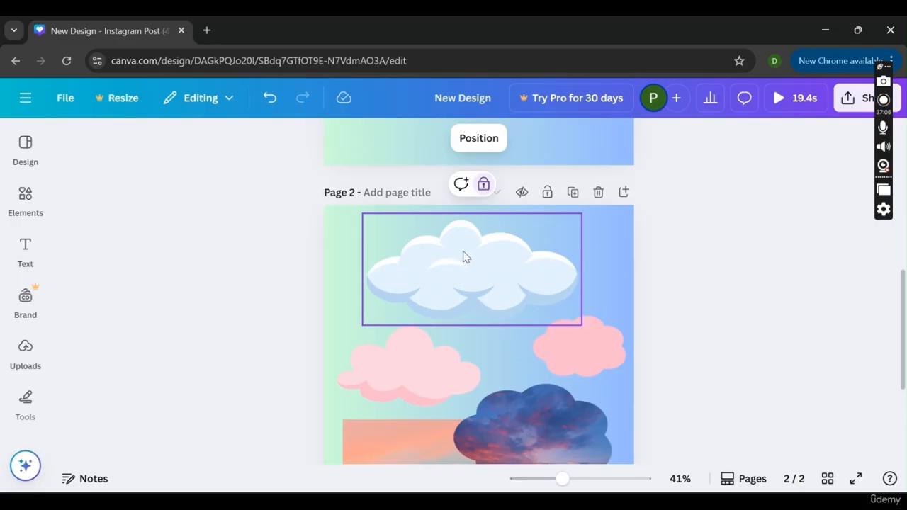
{"action": "left_click", "coordinate": [483, 184]}
Duplicate the large light-blue cloud three times and spread the copies over page 2
{"action": "left_click_drag", "start_coordinate": [442, 297], "coordinate": [518, 319]}
{"action": "left_click", "coordinate": [469, 184]}
{"action": "left_click_drag", "start_coordinate": [459, 259], "coordinate": [423, 343]}
{"action": "left_click", "coordinate": [479, 287]}
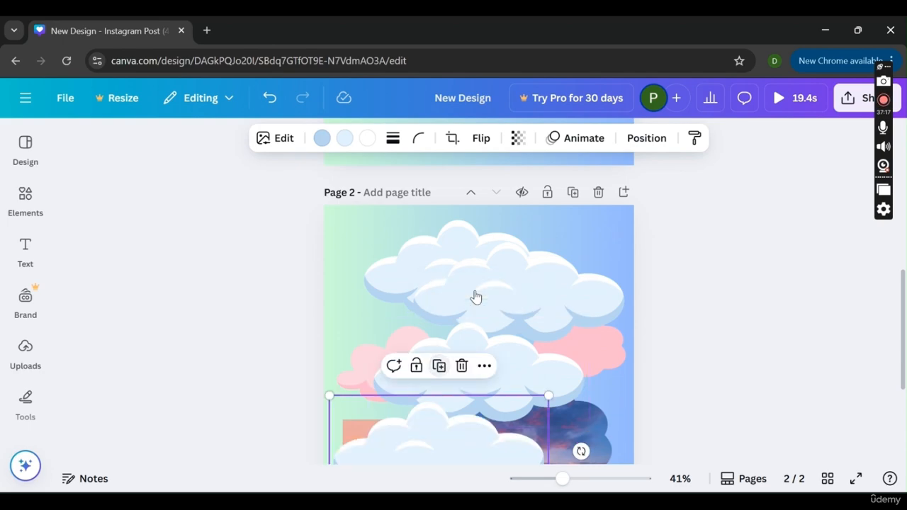
{"action": "left_click_drag", "start_coordinate": [447, 433], "coordinate": [505, 401]}
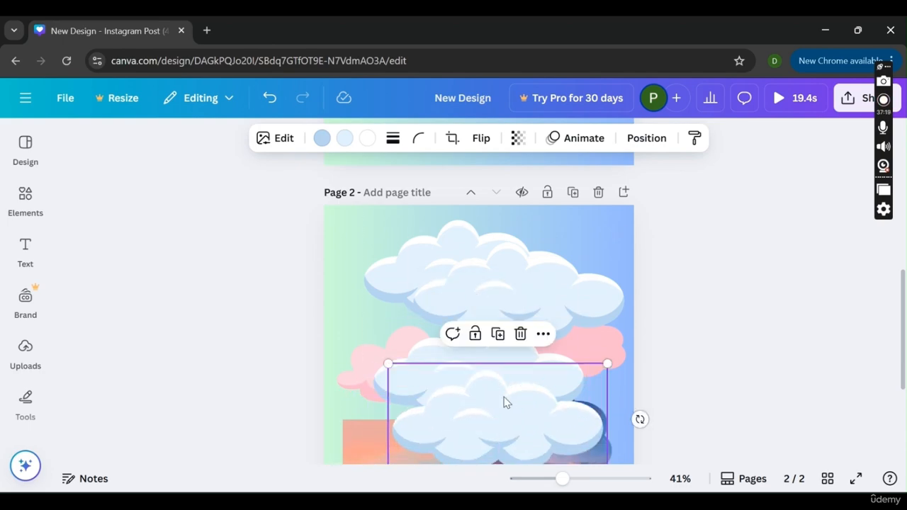
Undo the last duplications and remove the remaining copy, leaving only the original large light-blue cloud
{"action": "left_click", "coordinate": [271, 99]}
{"action": "left_click", "coordinate": [273, 100]}
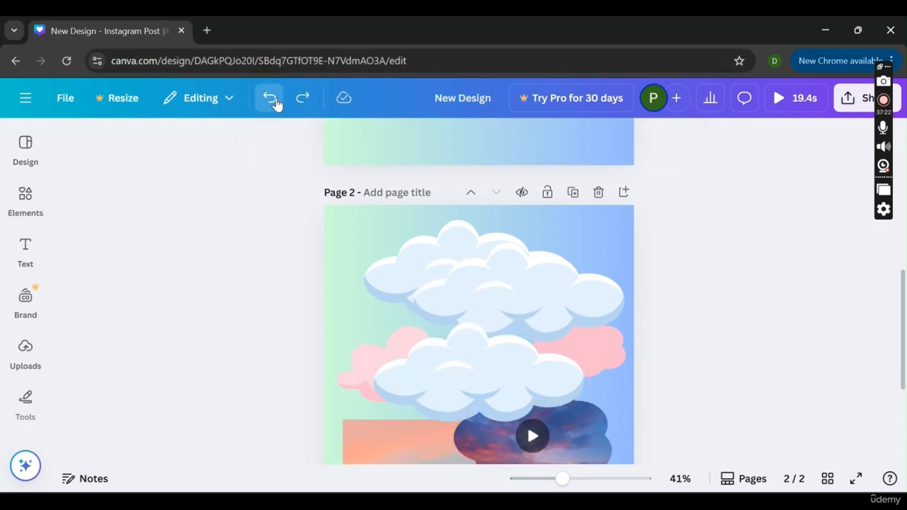
{"action": "left_click", "coordinate": [271, 99]}
{"action": "left_click", "coordinate": [277, 106]}
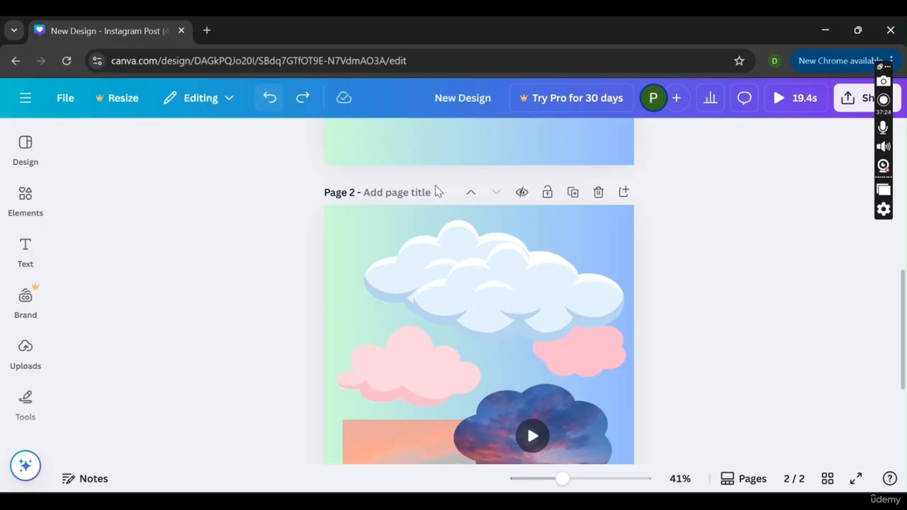
{"action": "left_click", "coordinate": [546, 292]}
{"action": "key", "text": "ctrl+y"}
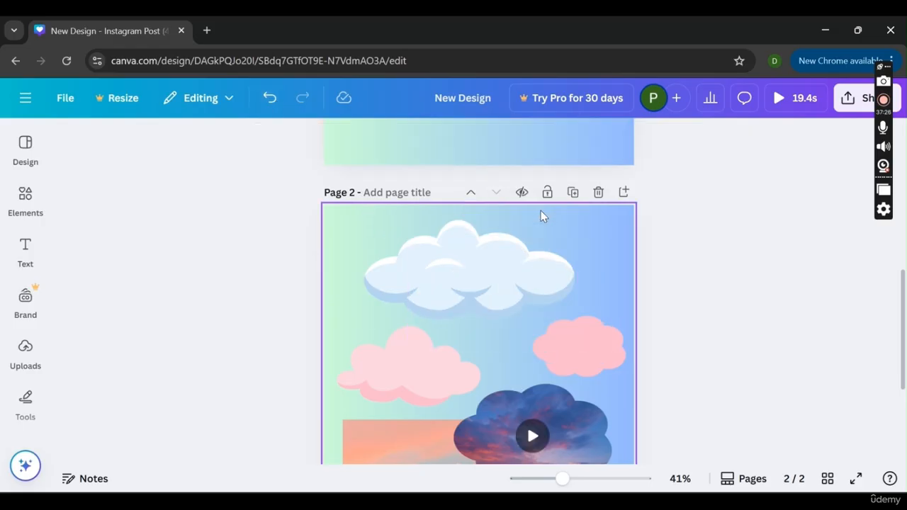
Duplicate the large light-blue cloud through its additional options, delete the copy and reselect the original
{"action": "left_click", "coordinate": [487, 255]}
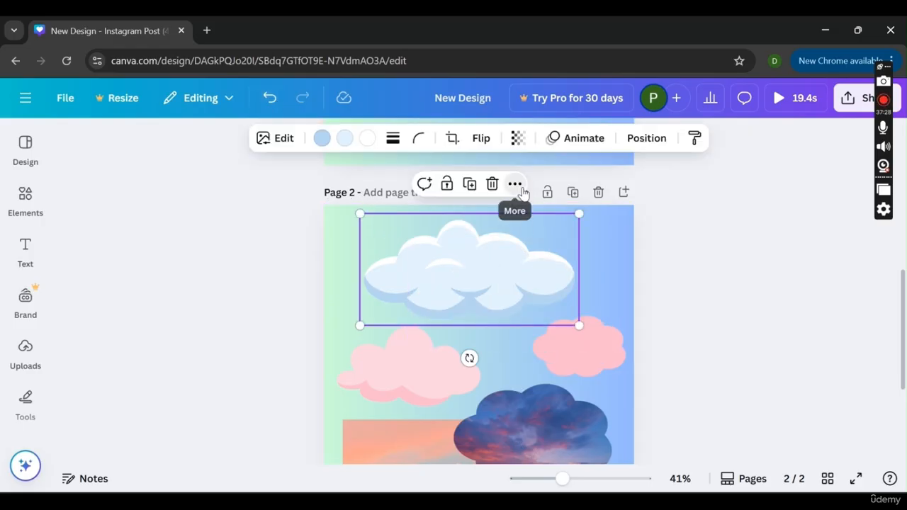
{"action": "left_click", "coordinate": [515, 185]}
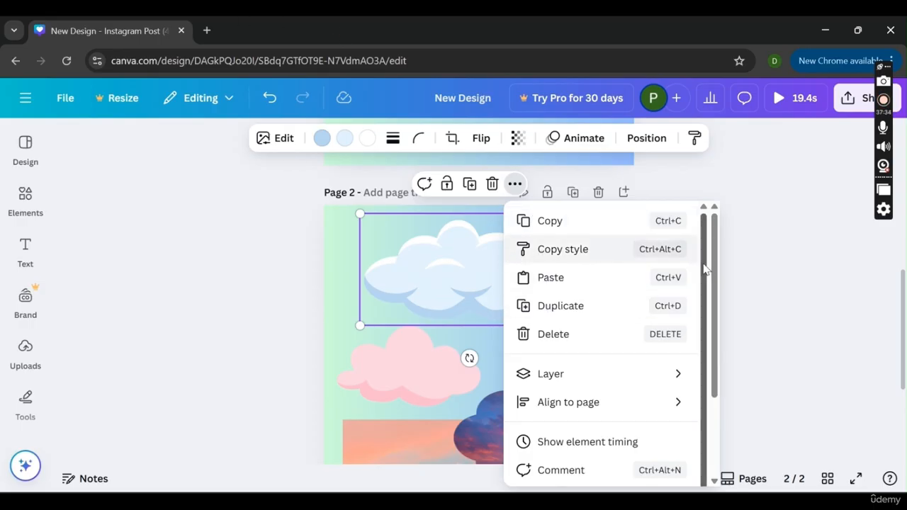
{"action": "scroll", "coordinate": [707, 300], "scroll_direction": "down", "scroll_amount": 1}
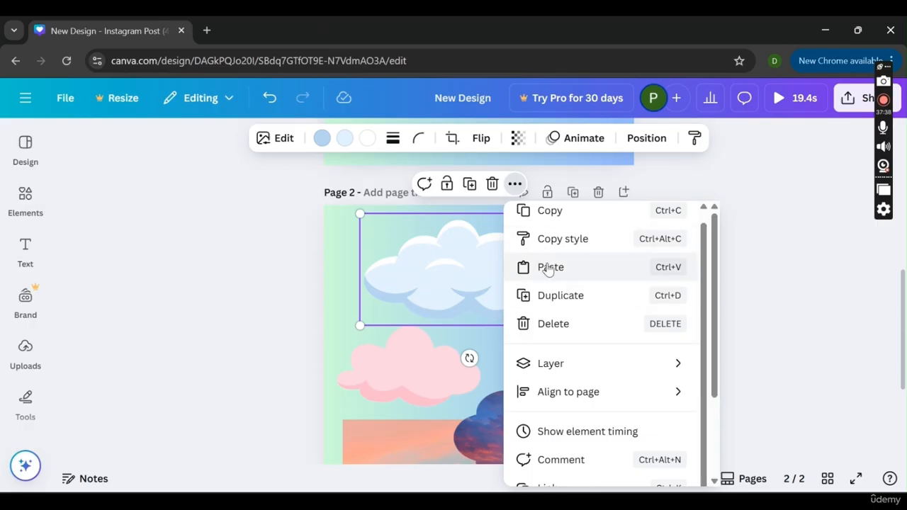
{"action": "left_click", "coordinate": [551, 310]}
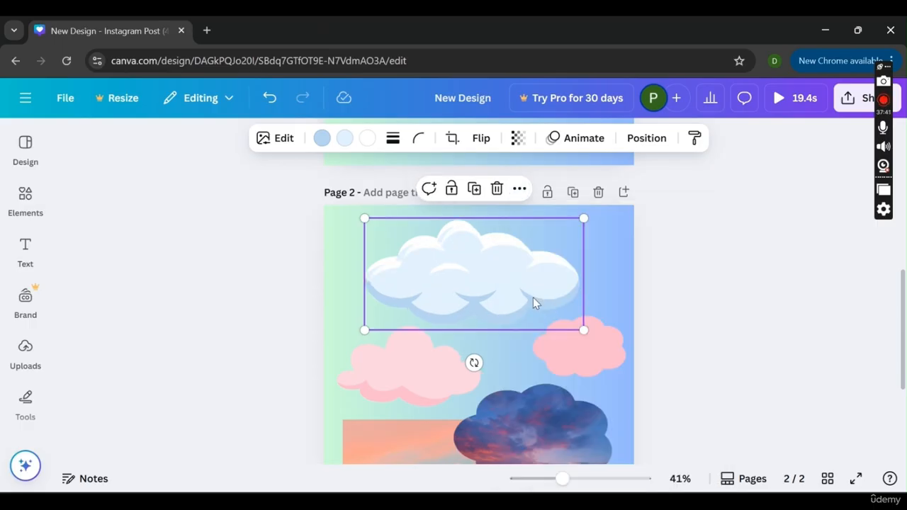
{"action": "left_click", "coordinate": [496, 189]}
{"action": "left_click", "coordinate": [503, 234]}
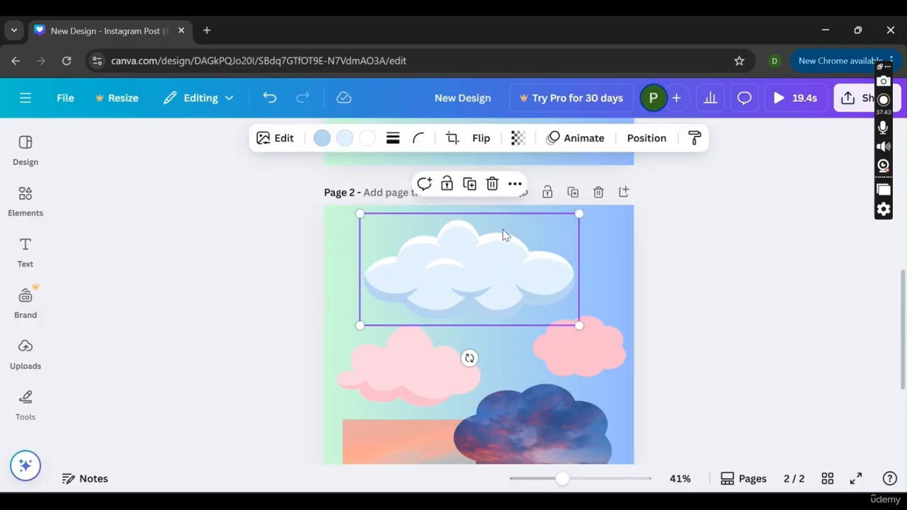
View the layer order options of the large light-blue cloud and move it down to overlap the pink cloud
{"action": "left_click", "coordinate": [514, 183]}
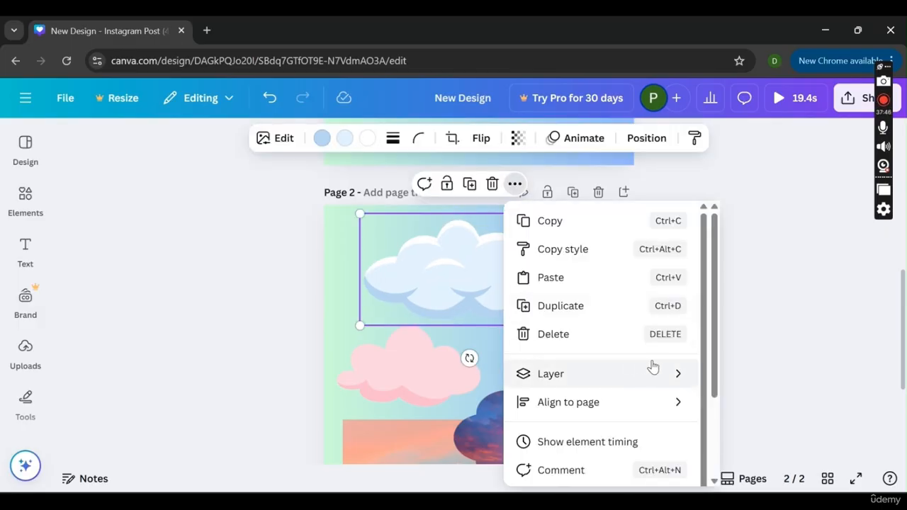
{"action": "mouse_move", "coordinate": [661, 369]}
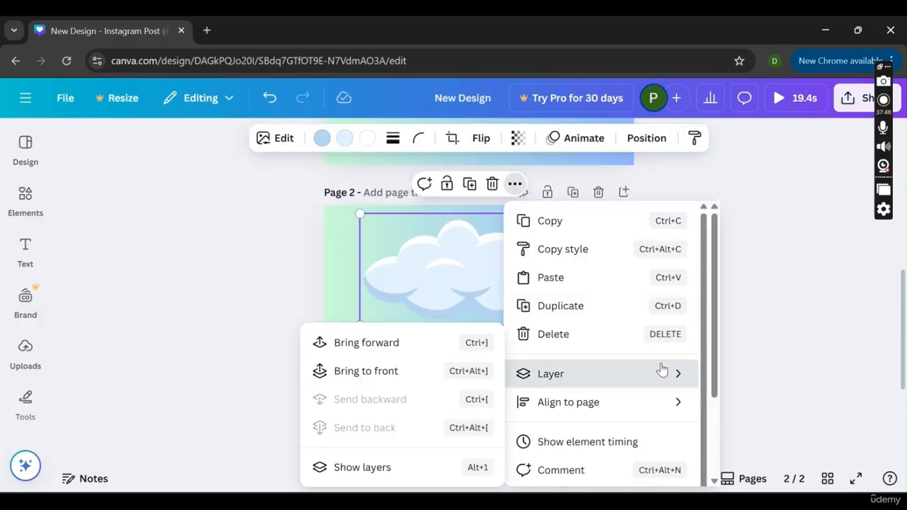
{"action": "left_click", "coordinate": [415, 345]}
{"action": "left_click_drag", "start_coordinate": [239, 247], "coordinate": [502, 253]}
{"action": "left_click_drag", "start_coordinate": [487, 291], "coordinate": [467, 331]}
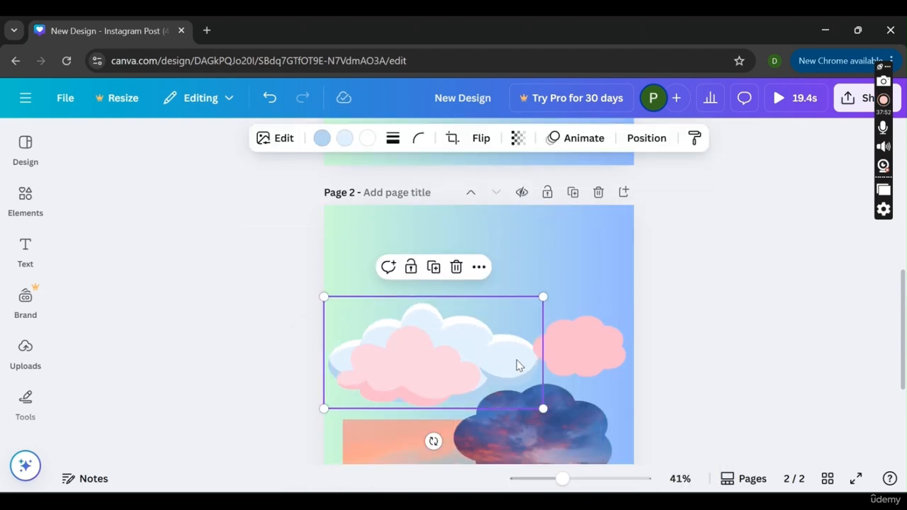
Bring the large light-blue cloud forward so that it sits in front of the pink cloud
{"action": "left_click", "coordinate": [452, 375]}
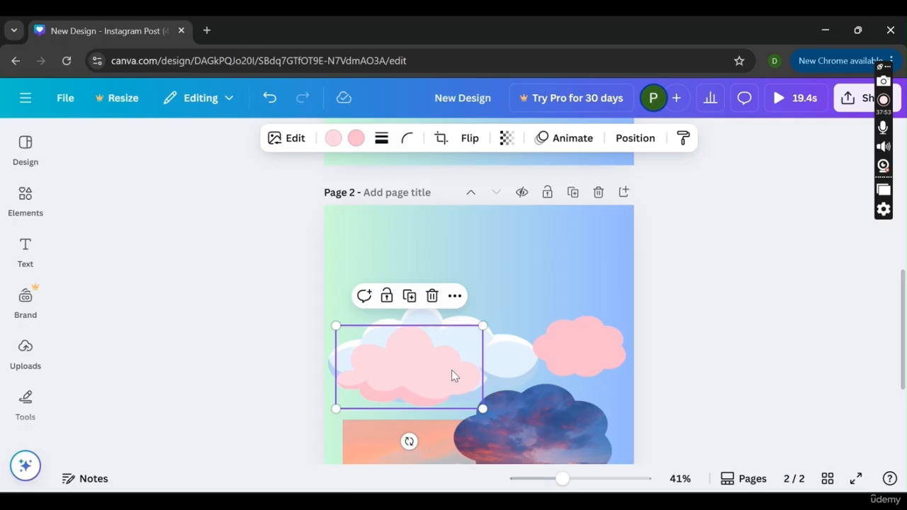
{"action": "left_click", "coordinate": [500, 350]}
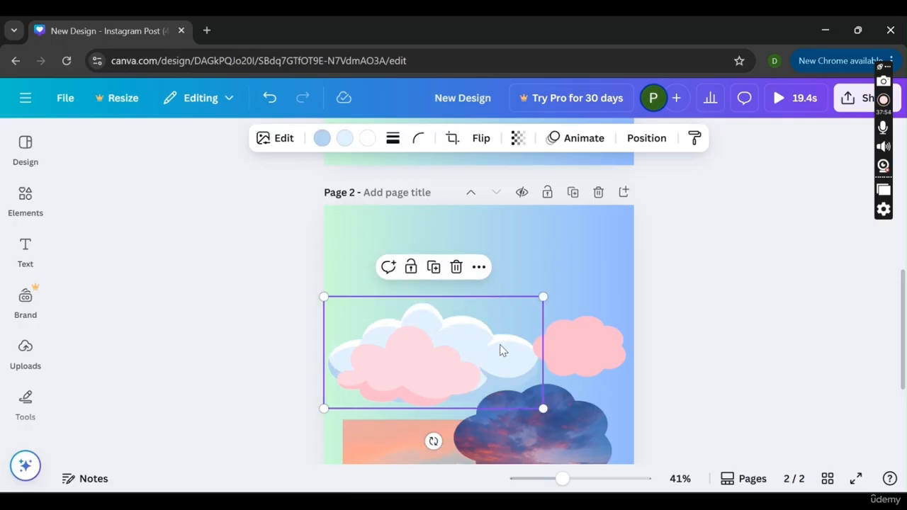
{"action": "left_click", "coordinate": [479, 267]}
{"action": "scroll", "coordinate": [672, 391], "scroll_direction": "down", "scroll_amount": 1}
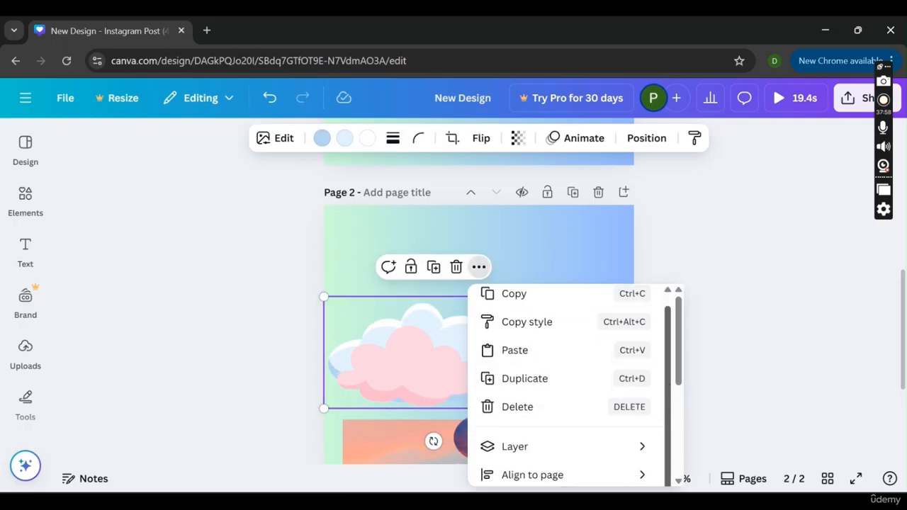
{"action": "mouse_move", "coordinate": [582, 453]}
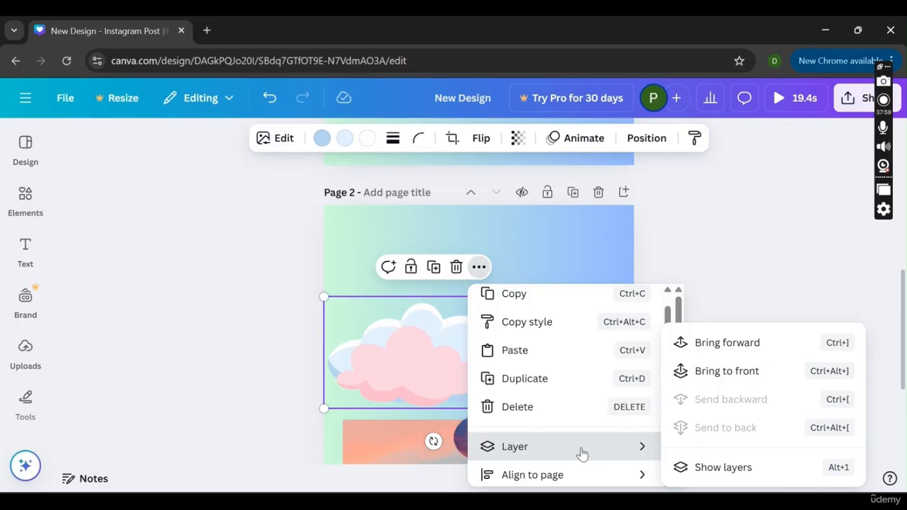
{"action": "left_click", "coordinate": [725, 353]}
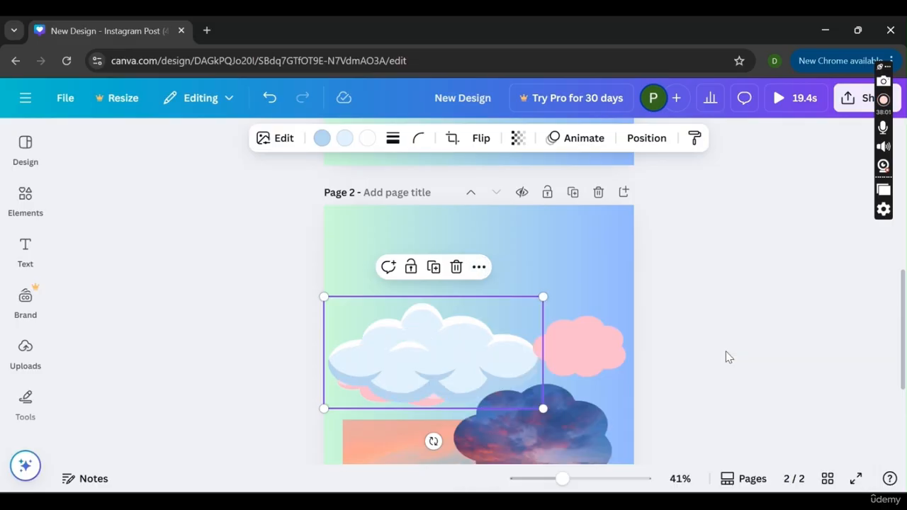
Send the large light-blue cloud backward behind the pink cloud and move it back to the top of page 2
{"action": "left_click", "coordinate": [479, 267]}
{"action": "mouse_move", "coordinate": [608, 456]}
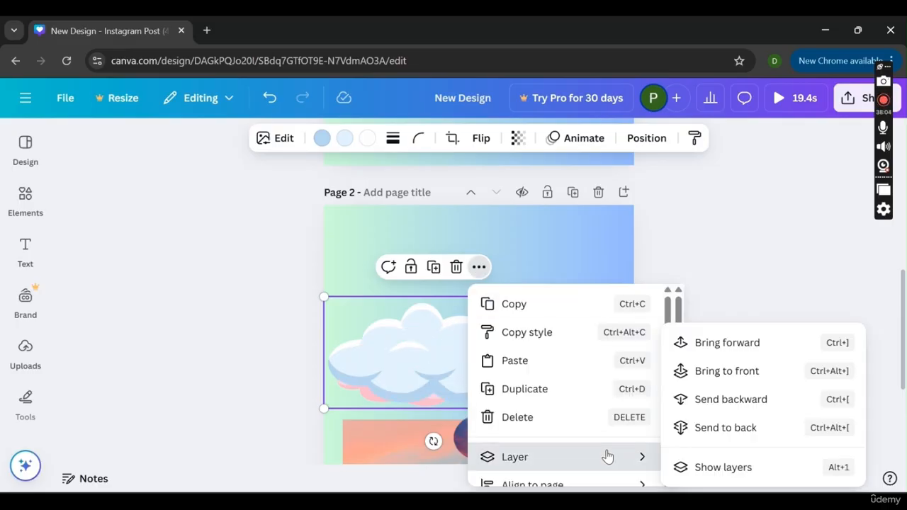
{"action": "left_click", "coordinate": [730, 399]}
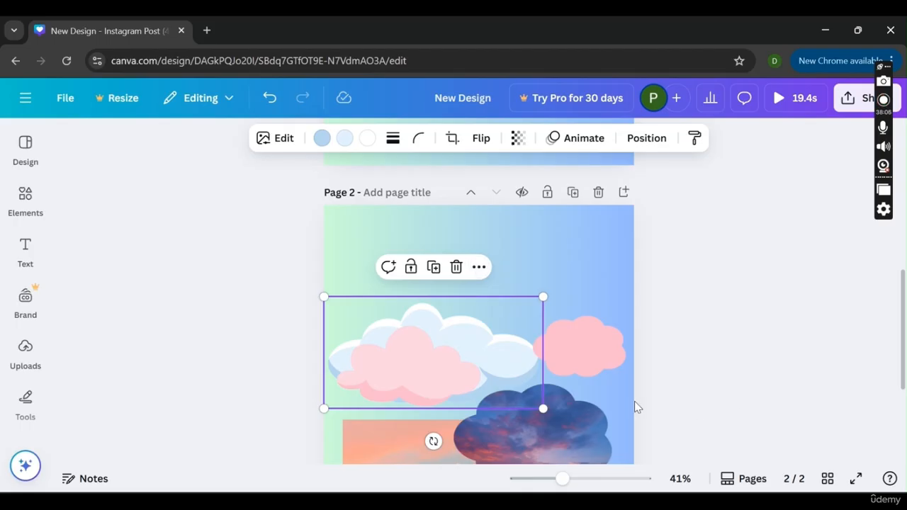
{"action": "left_click_drag", "start_coordinate": [514, 344], "coordinate": [536, 255]}
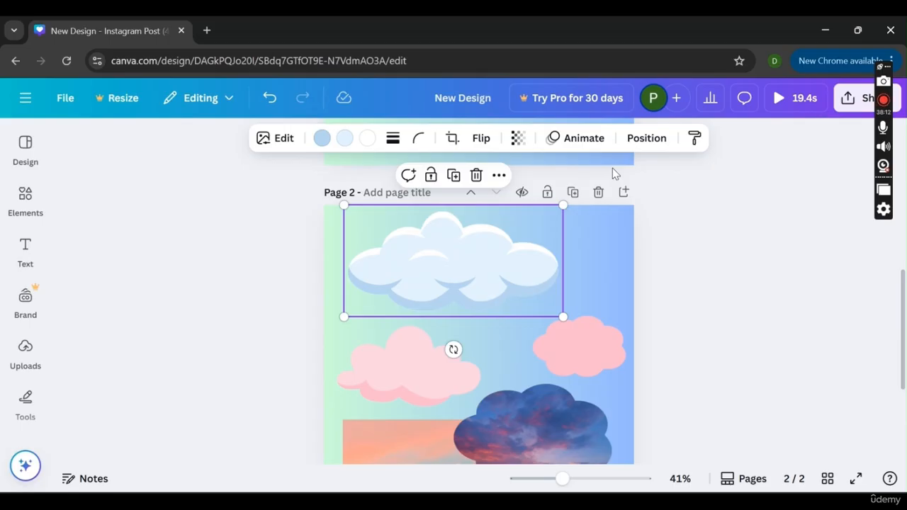
Open the position settings for the large light-blue cloud and review the arrange options and the page's full layer list
{"action": "left_click", "coordinate": [641, 139]}
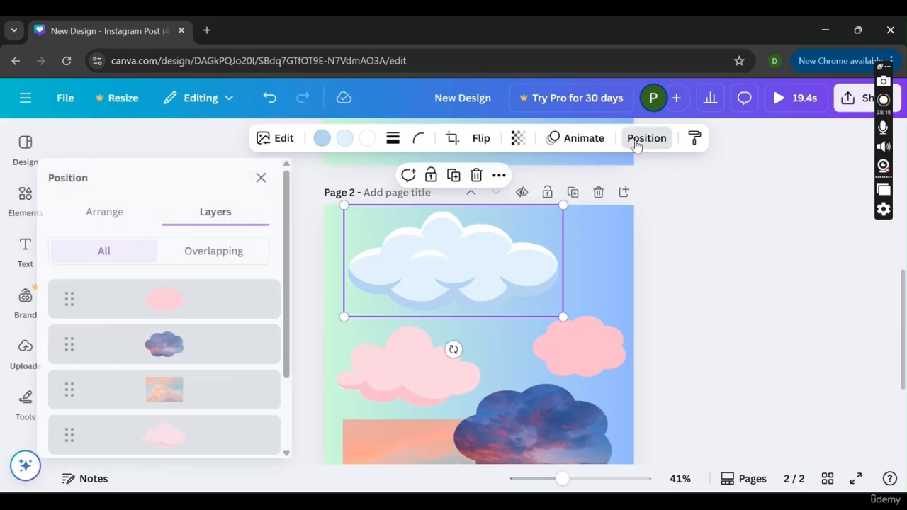
{"action": "left_click", "coordinate": [136, 216]}
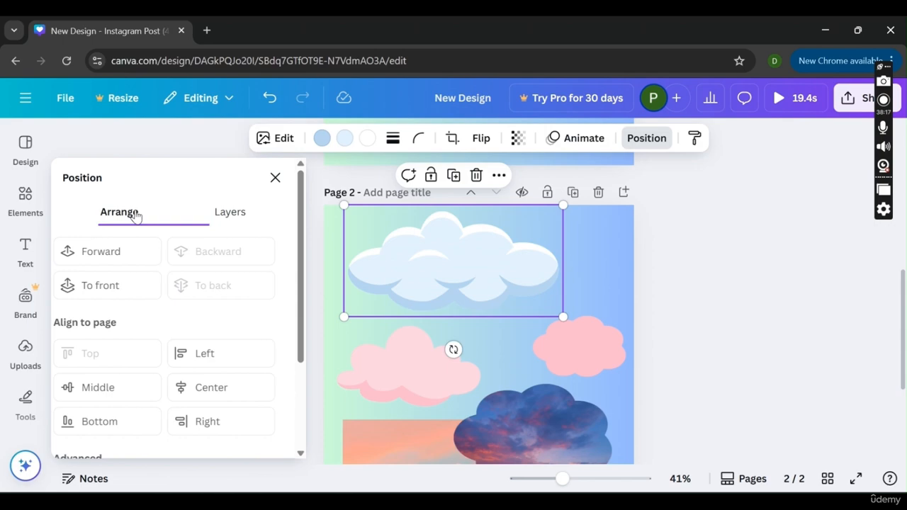
{"action": "left_click", "coordinate": [210, 216]}
{"action": "scroll", "coordinate": [212, 319], "scroll_direction": "down", "scroll_amount": 3}
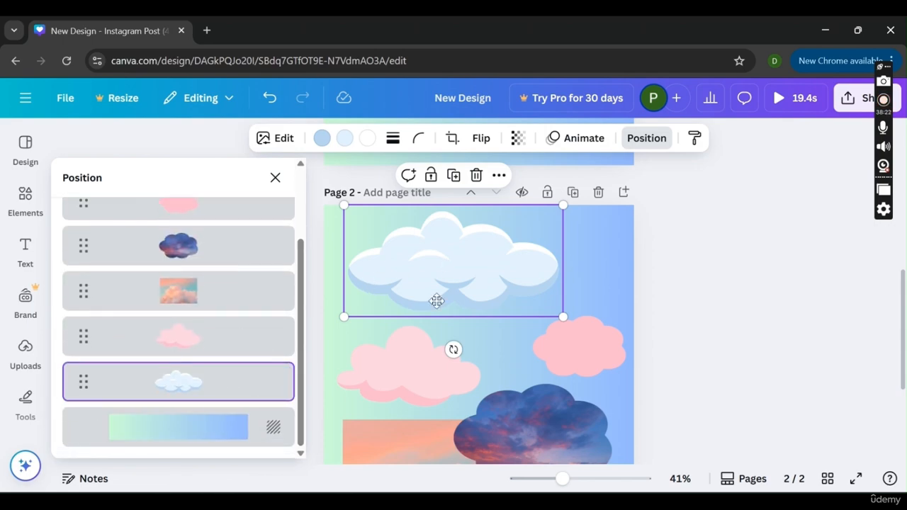
Shift the large light-blue cloud and the light pink cloud to the page's left edge, and nudge the small bright pink cloud up and left
{"action": "left_click_drag", "start_coordinate": [436, 301], "coordinate": [388, 243]}
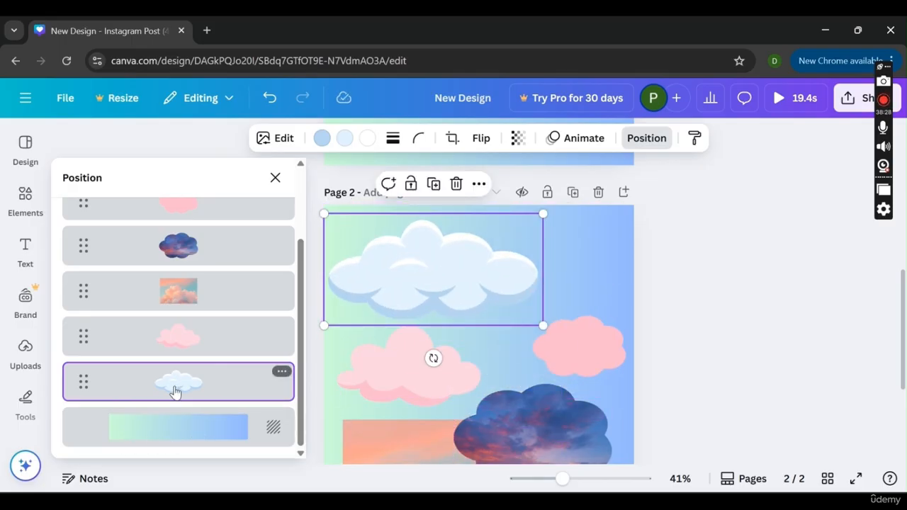
{"action": "left_click", "coordinate": [381, 360]}
{"action": "mouse_move", "coordinate": [381, 360]}
{"action": "left_mouse_down"}
{"action": "mouse_move", "coordinate": [381, 431]}
{"action": "mouse_move", "coordinate": [375, 366]}
{"action": "left_mouse_up"}
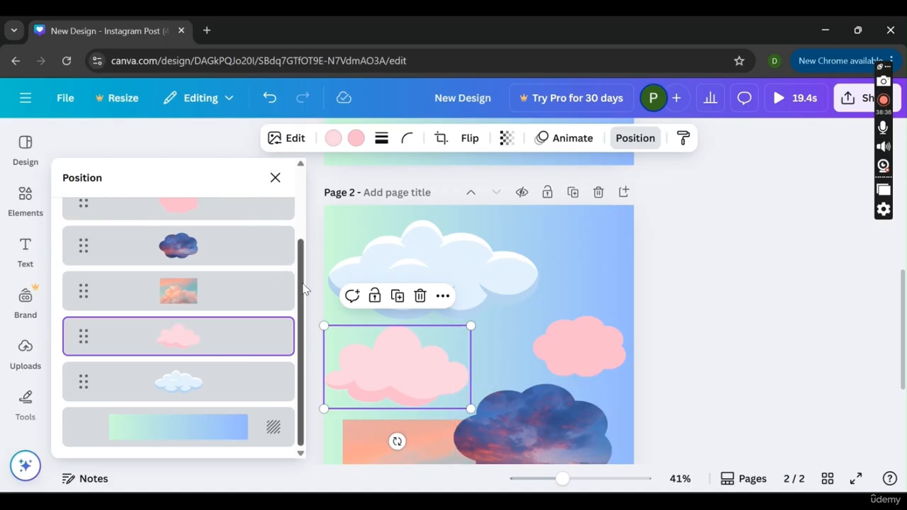
{"action": "left_click_drag", "start_coordinate": [303, 288], "coordinate": [290, 229]}
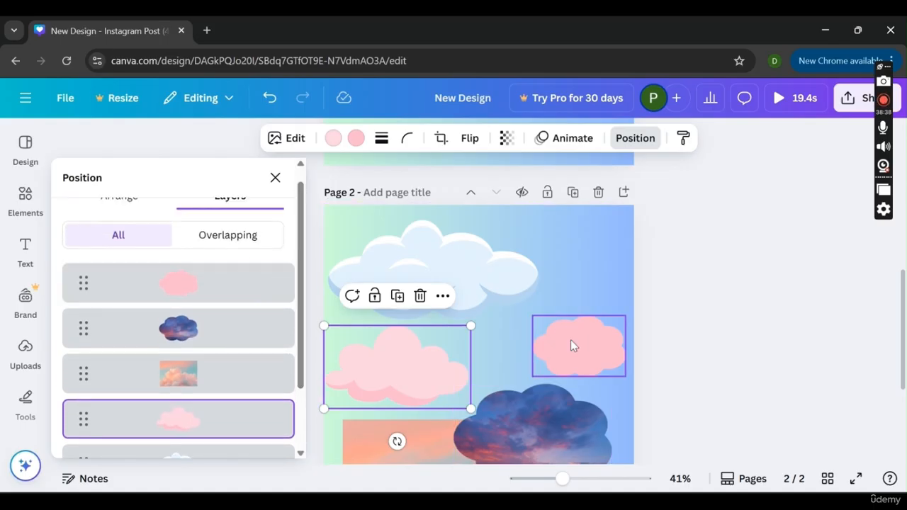
{"action": "mouse_move", "coordinate": [570, 340]}
{"action": "left_mouse_down"}
{"action": "mouse_move", "coordinate": [540, 399]}
{"action": "mouse_move", "coordinate": [455, 429]}
{"action": "mouse_move", "coordinate": [391, 350]}
{"action": "mouse_move", "coordinate": [498, 267]}
{"action": "mouse_move", "coordinate": [559, 326]}
{"action": "left_mouse_up"}
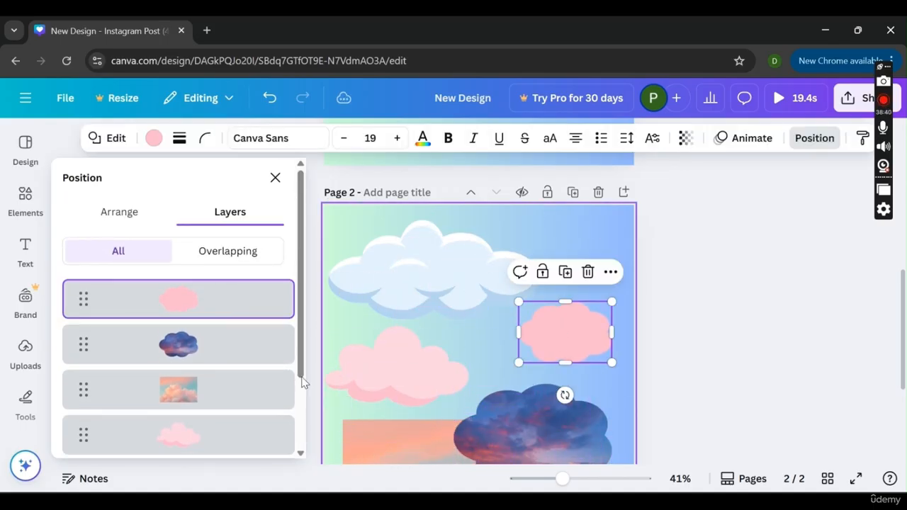
Move the large light-blue cloud over the light pink cloud, try the forward and to-back arrangements, and return it to the top of page 2
{"action": "left_click", "coordinate": [95, 222]}
{"action": "left_click_drag", "start_coordinate": [427, 268], "coordinate": [431, 339]}
{"action": "left_click", "coordinate": [129, 256]}
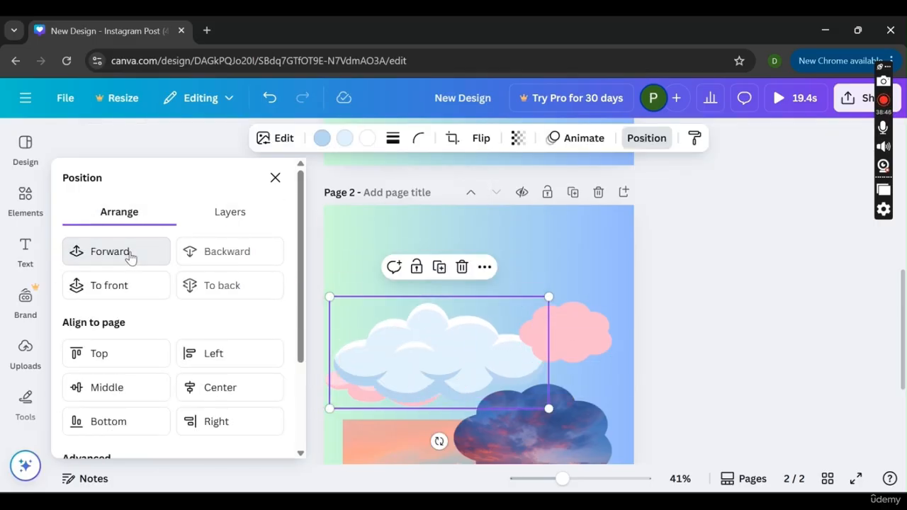
{"action": "left_click", "coordinate": [206, 291]}
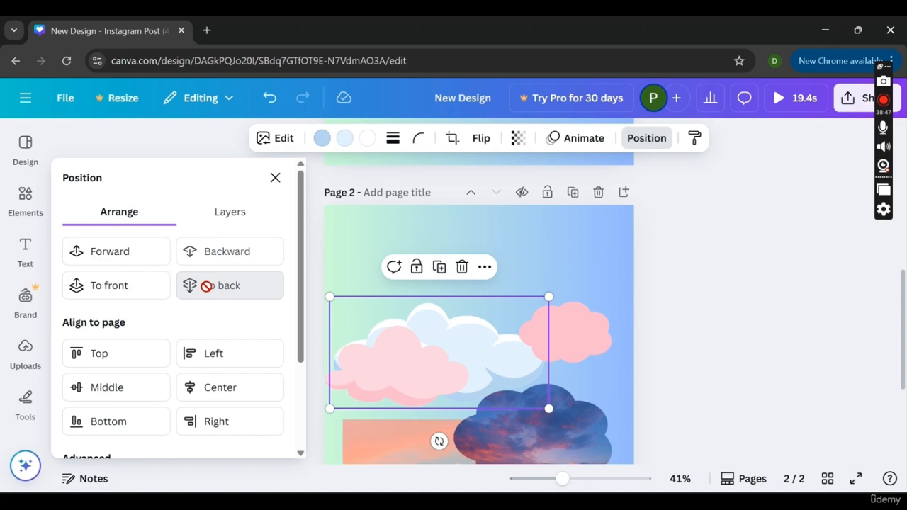
{"action": "left_click", "coordinate": [139, 257]}
{"action": "left_click_drag", "start_coordinate": [523, 337], "coordinate": [553, 249]}
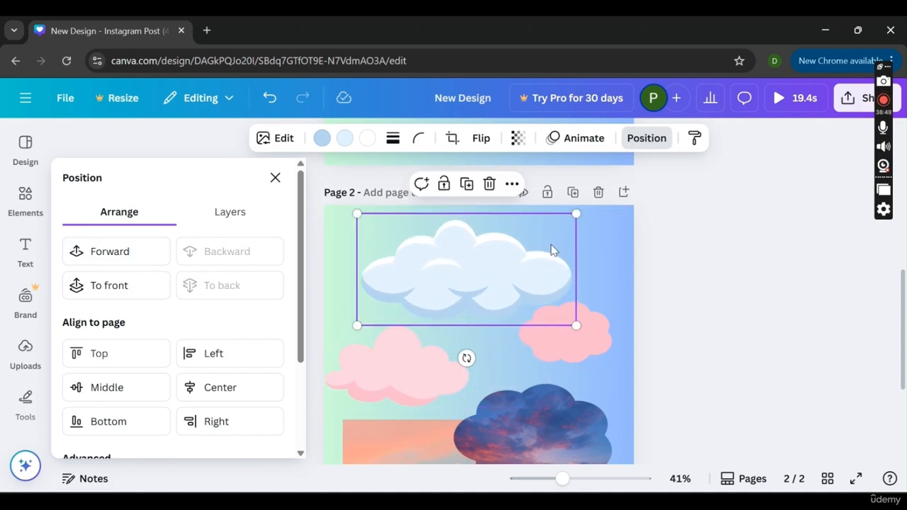
Try aligning the large light-blue cloud to the page's center, top and bottom
{"action": "left_click", "coordinate": [247, 394]}
{"action": "left_click", "coordinate": [117, 355]}
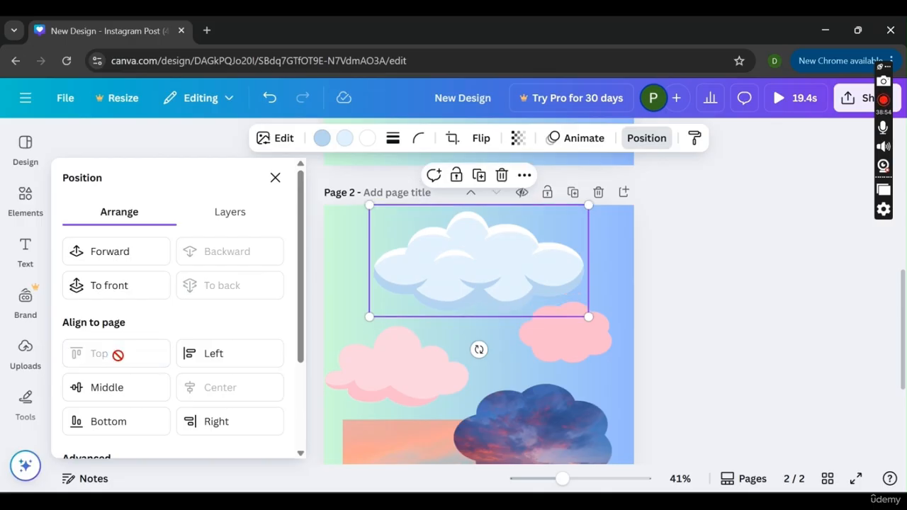
{"action": "left_click", "coordinate": [111, 413]}
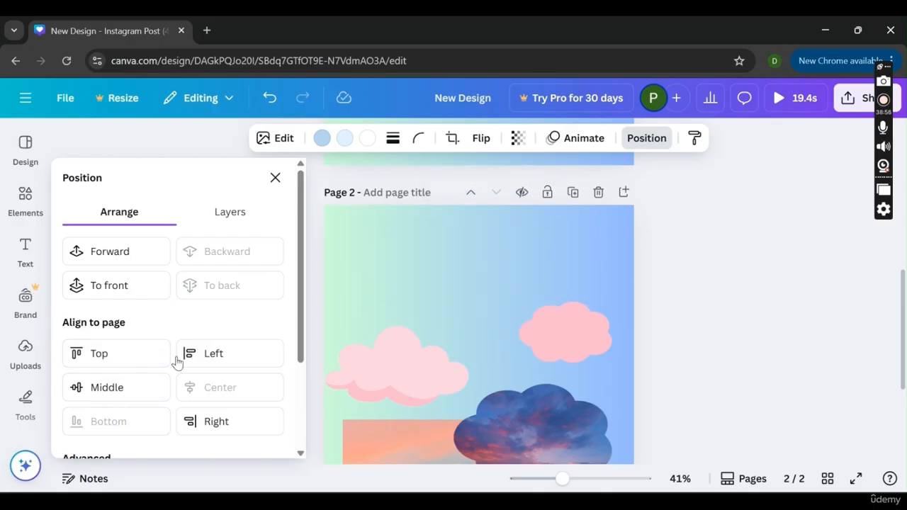
{"action": "left_click_drag", "start_coordinate": [902, 287], "coordinate": [901, 326]}
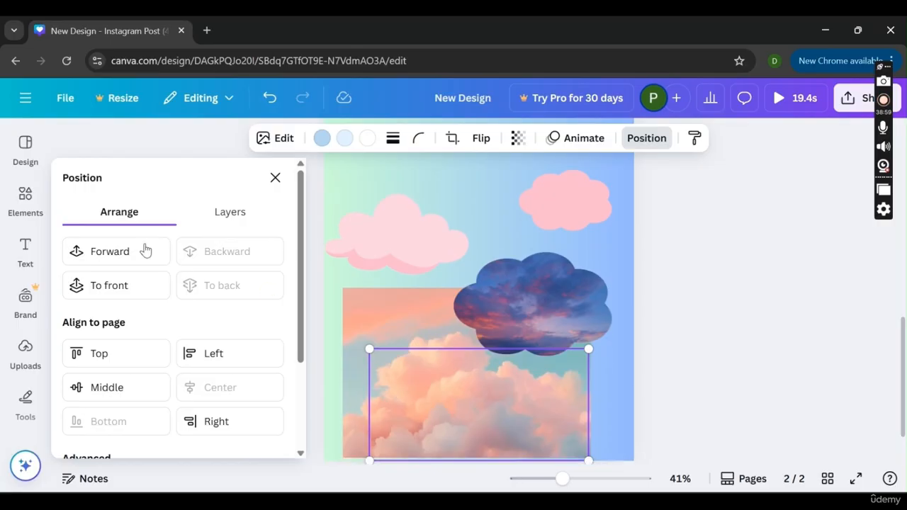
Bring the large light-blue cloud forward, move it up between the pink clouds, and align it to the right of the page
{"action": "left_click", "coordinate": [113, 284]}
{"action": "left_click_drag", "start_coordinate": [523, 418], "coordinate": [512, 217]}
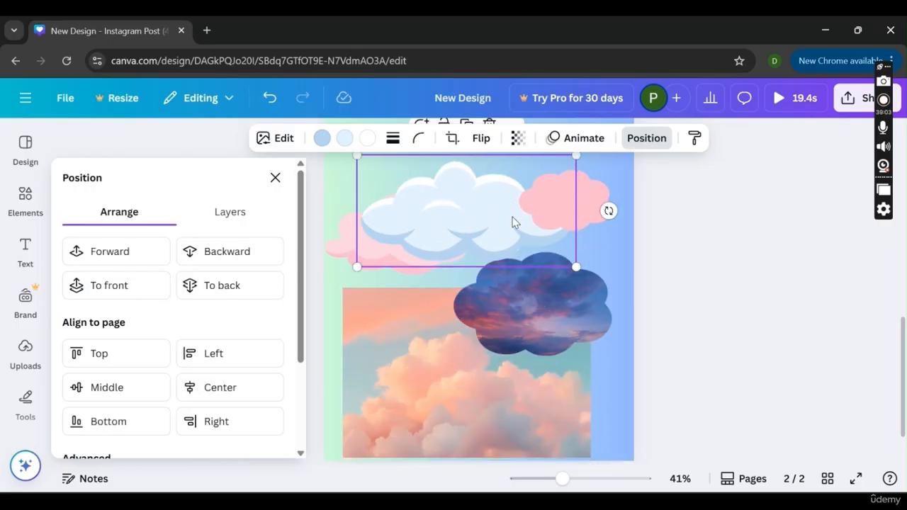
{"action": "left_click", "coordinate": [217, 421]}
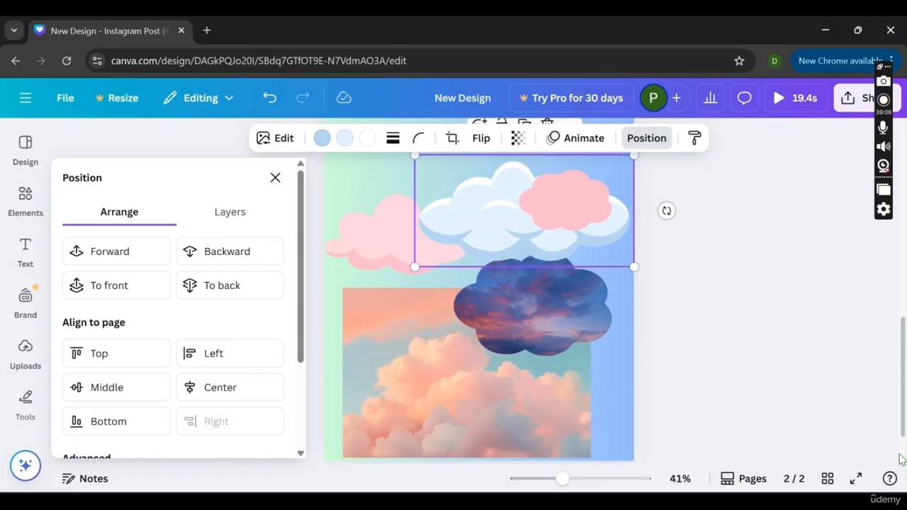
Review the light-blue cloud's advanced size, position and rotation values, move it back to the top of page 2, and deselect it
{"action": "scroll", "coordinate": [887, 374], "scroll_direction": "up", "scroll_amount": 3}
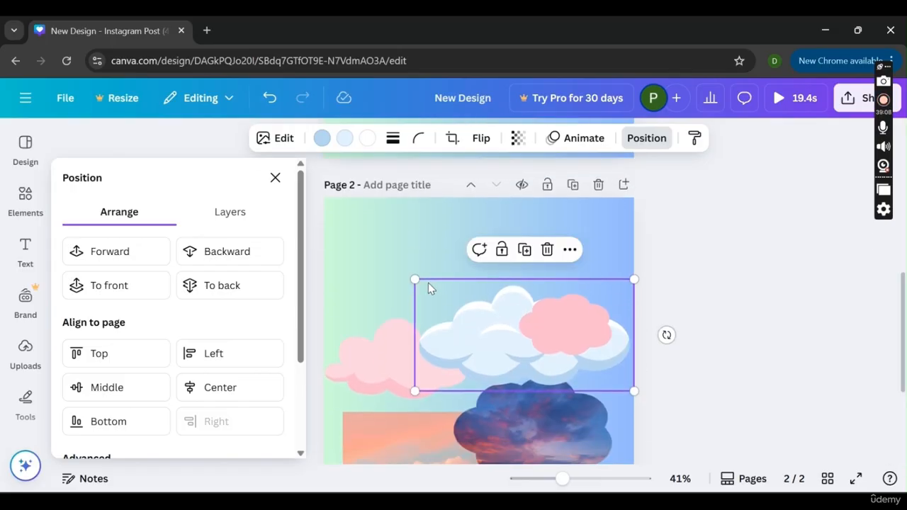
{"action": "scroll", "coordinate": [303, 249], "scroll_direction": "down", "scroll_amount": 3}
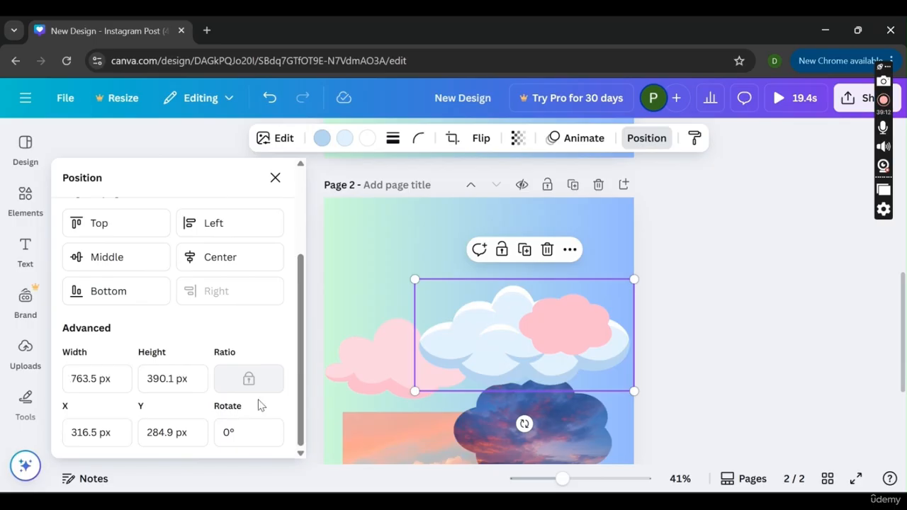
{"action": "left_click_drag", "start_coordinate": [477, 334], "coordinate": [407, 256]}
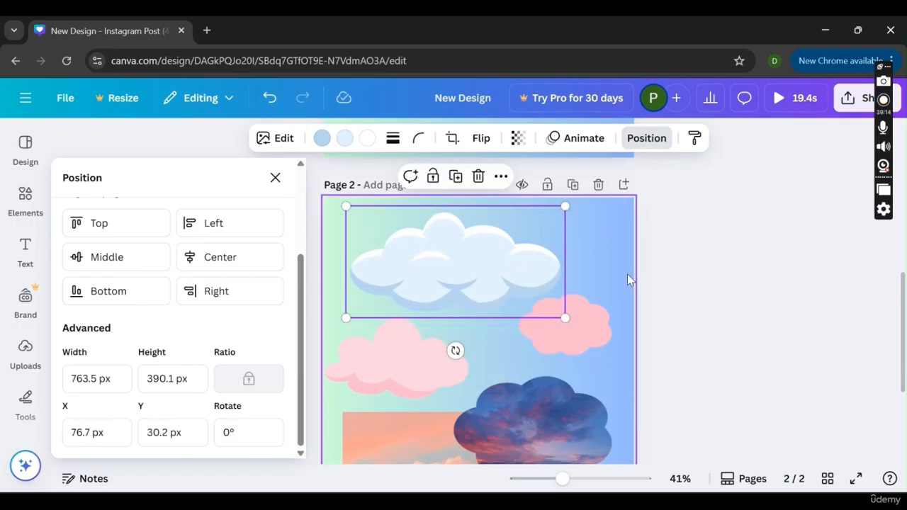
{"action": "left_click", "coordinate": [669, 280]}
Examine the additional options available for the large light-blue cloud, from copy and layer through link, lock and alternative text
{"action": "left_click", "coordinate": [476, 290]}
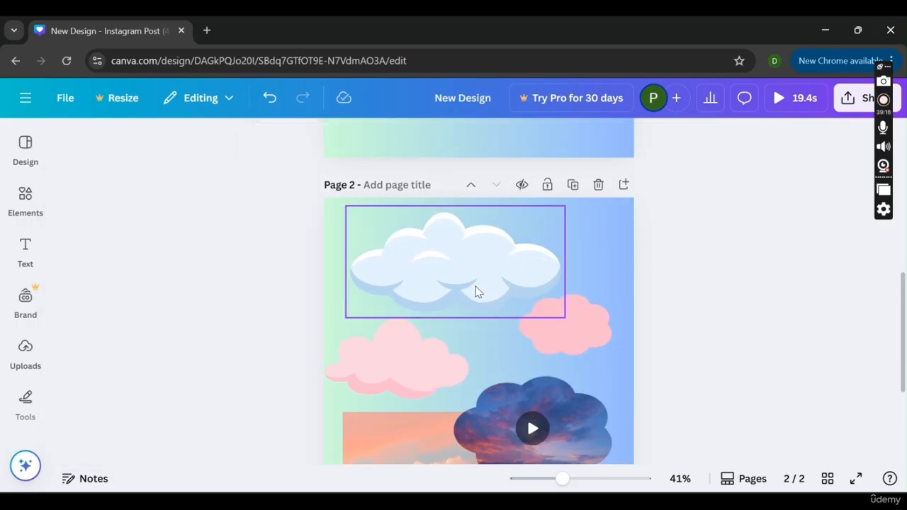
{"action": "scroll", "coordinate": [476, 290], "scroll_direction": "down", "scroll_amount": 3}
{"action": "left_click", "coordinate": [510, 284]}
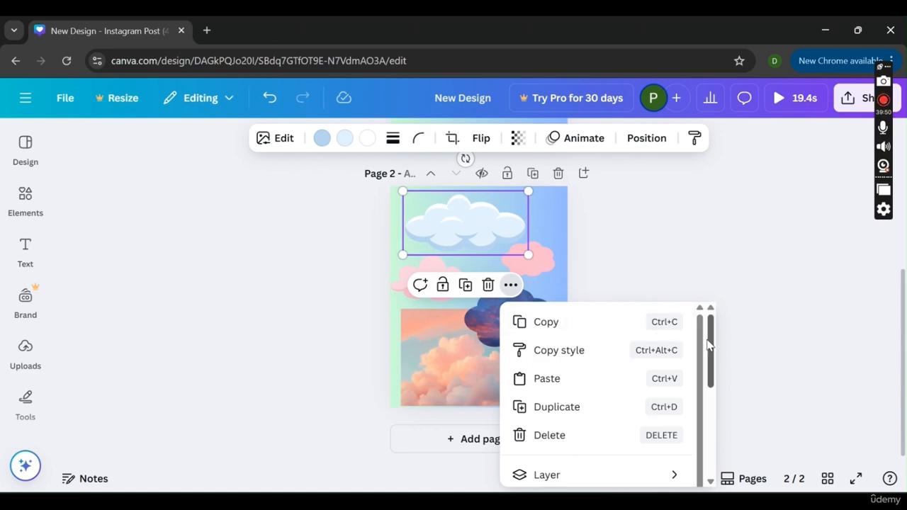
{"action": "scroll", "coordinate": [712, 398], "scroll_direction": "down", "scroll_amount": 1}
{"action": "scroll", "coordinate": [713, 399], "scroll_direction": "down", "scroll_amount": 5}
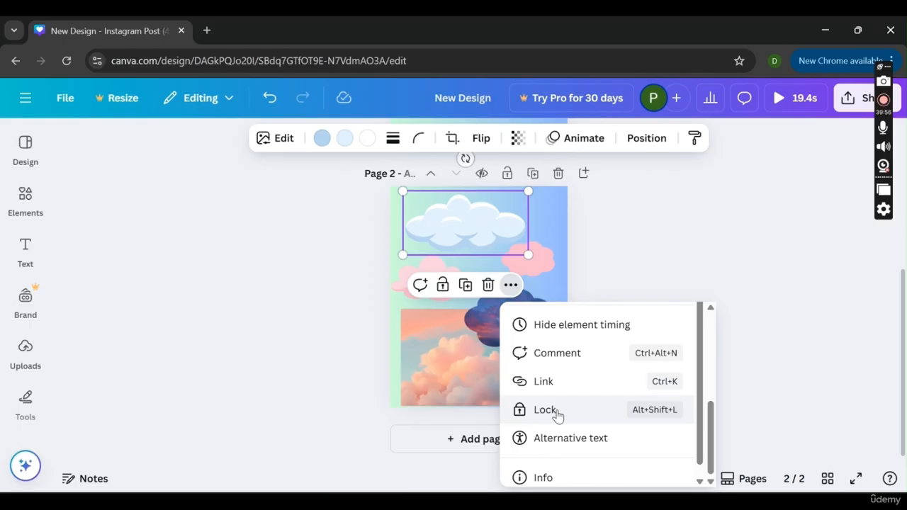
{"action": "left_click", "coordinate": [310, 279]}
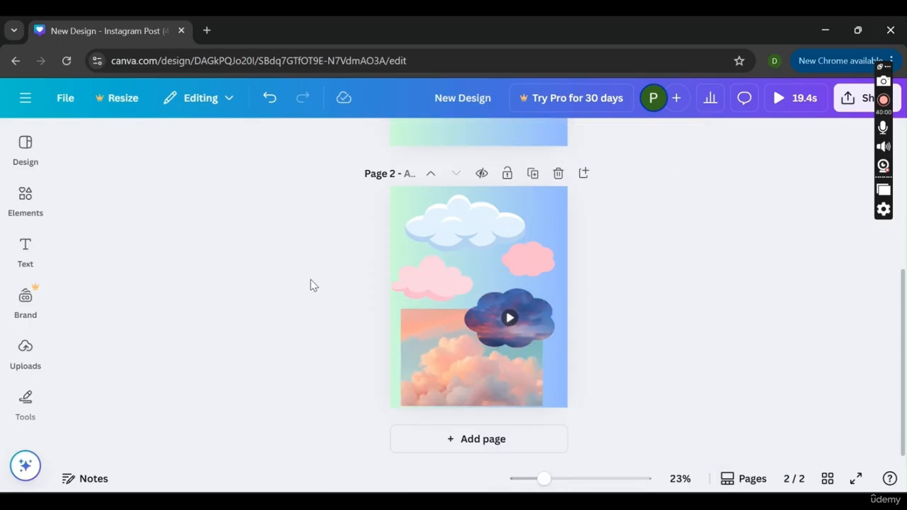
Reselect the large light-blue cloud and review its graphic editing options, including area selection, adjustments and Magic Studio effects
{"action": "left_click", "coordinate": [439, 229]}
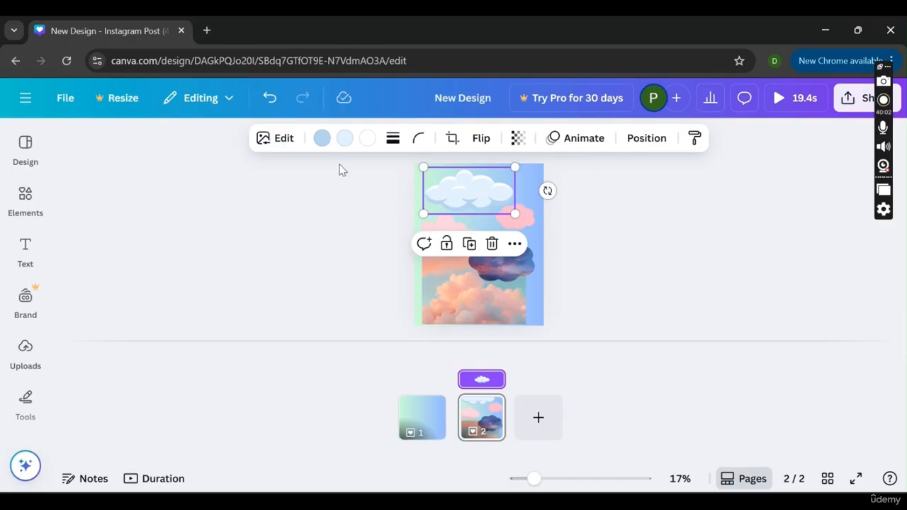
{"action": "left_click", "coordinate": [751, 480]}
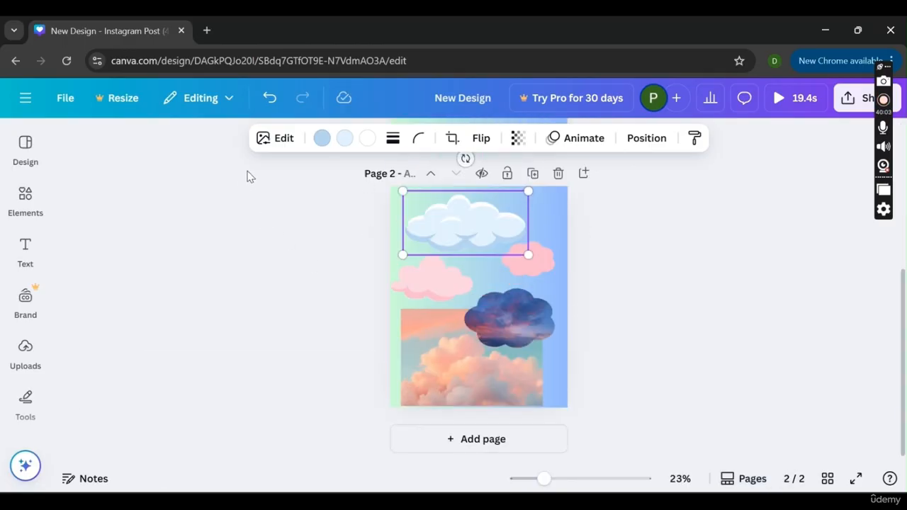
{"action": "left_click", "coordinate": [276, 140]}
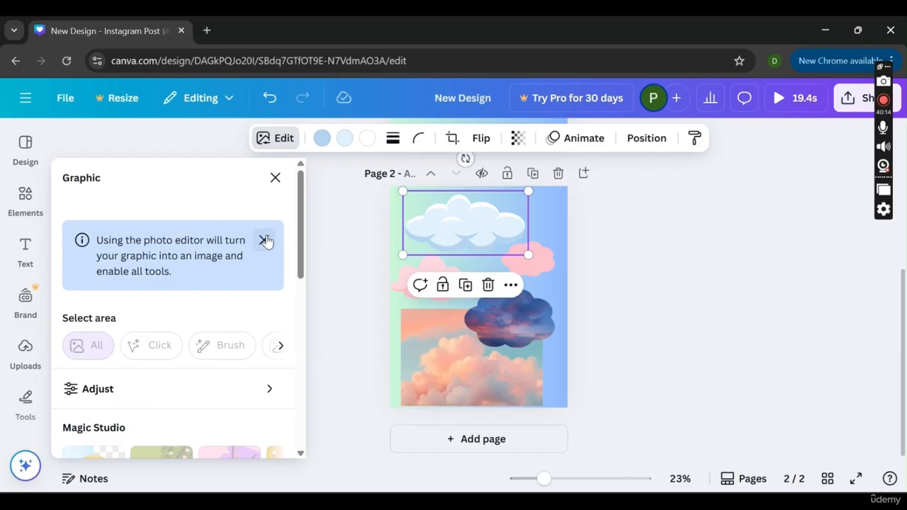
{"action": "scroll", "coordinate": [304, 198], "scroll_direction": "down", "scroll_amount": 1}
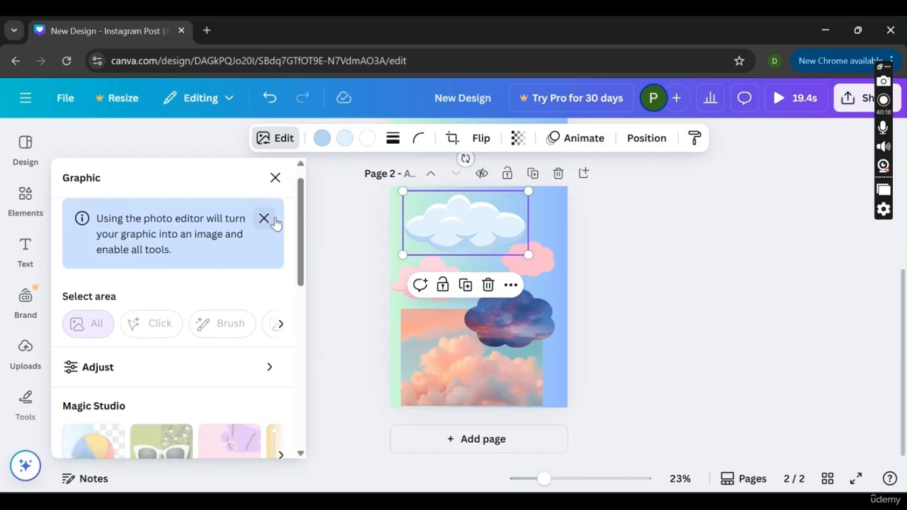
{"action": "scroll", "coordinate": [299, 222], "scroll_direction": "down", "scroll_amount": 3}
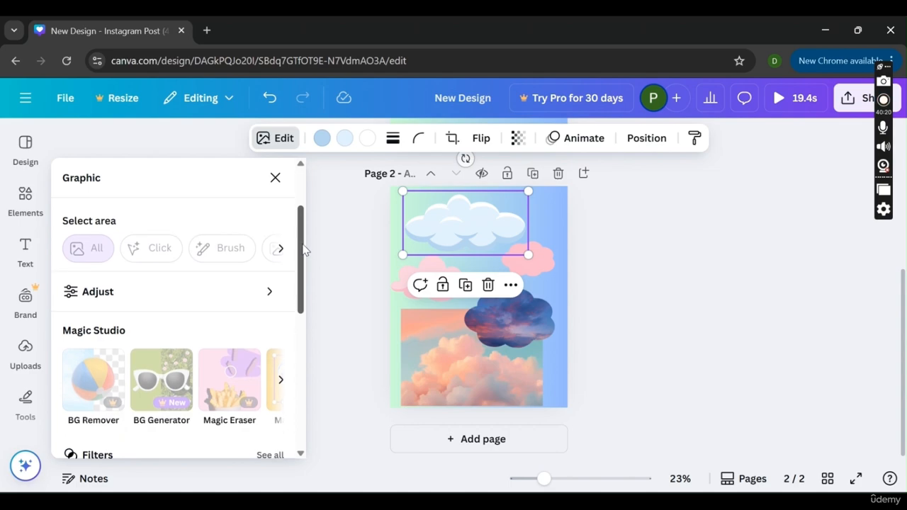
Adjust the large light-blue cloud with brightness 100, contrast 100 and highlights 19
{"action": "left_click", "coordinate": [238, 269]}
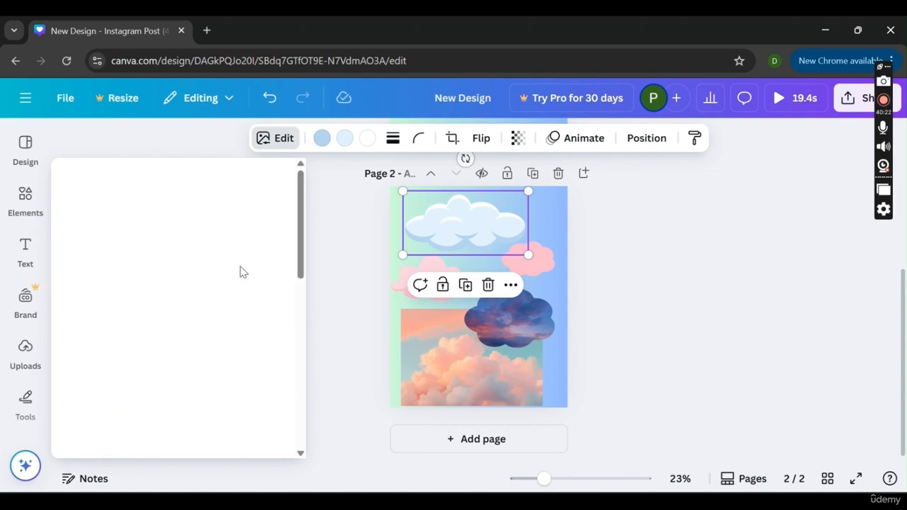
{"action": "left_click_drag", "start_coordinate": [303, 220], "coordinate": [253, 295]}
{"action": "left_click_drag", "start_coordinate": [158, 245], "coordinate": [249, 259]}
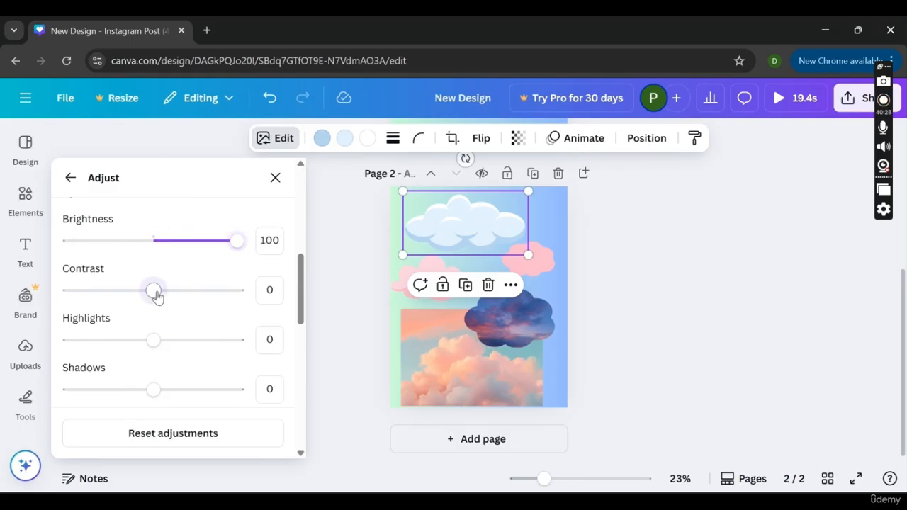
{"action": "left_click_drag", "start_coordinate": [155, 291], "coordinate": [261, 295]}
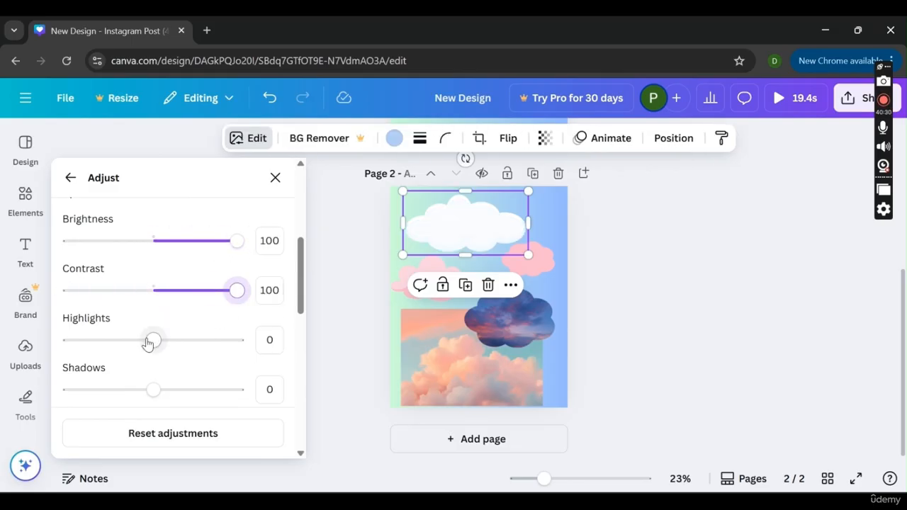
{"action": "mouse_move", "coordinate": [153, 340]}
{"action": "left_mouse_down"}
{"action": "mouse_move", "coordinate": [239, 342]}
{"action": "mouse_move", "coordinate": [168, 338]}
{"action": "left_mouse_up"}
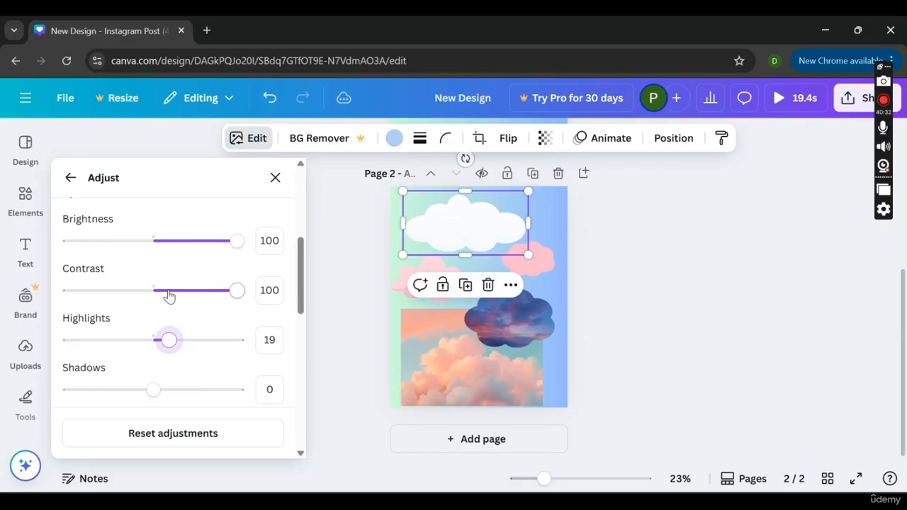
Reset the large light-blue cloud's contrast and brightness to 0
{"action": "left_click_drag", "start_coordinate": [168, 292], "coordinate": [150, 293]}
{"action": "left_click_drag", "start_coordinate": [192, 241], "coordinate": [152, 243]}
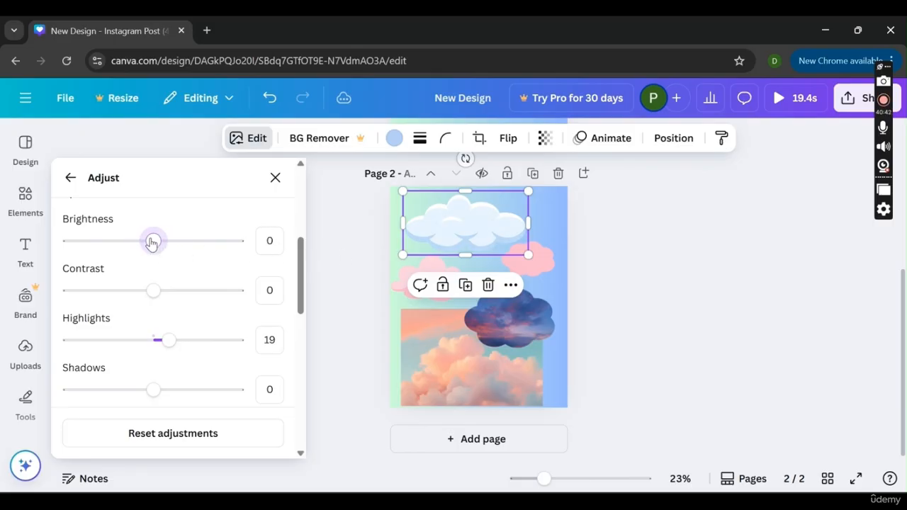
Set the large light-blue cloud's clarity to 15 in the texture adjustments
{"action": "left_click_drag", "start_coordinate": [300, 251], "coordinate": [303, 314]}
{"action": "left_click_drag", "start_coordinate": [167, 344], "coordinate": [285, 401]}
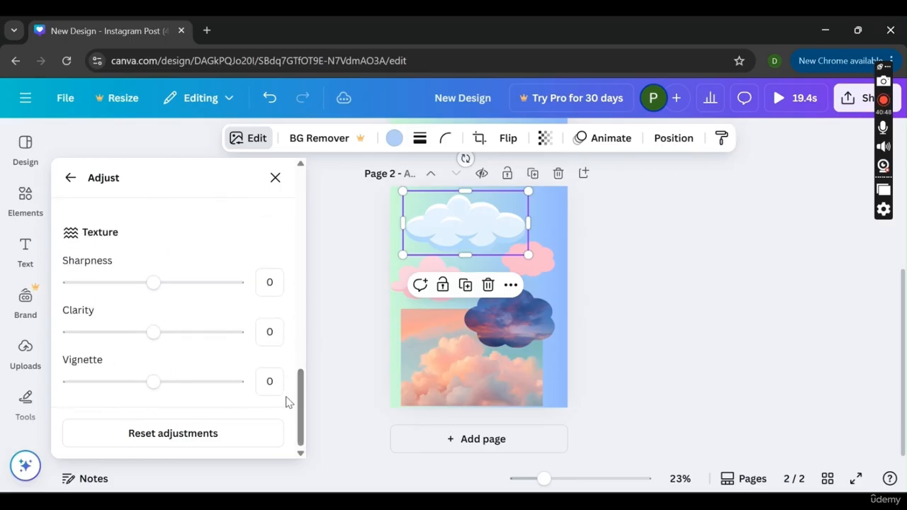
{"action": "left_click_drag", "start_coordinate": [153, 332], "coordinate": [167, 333]}
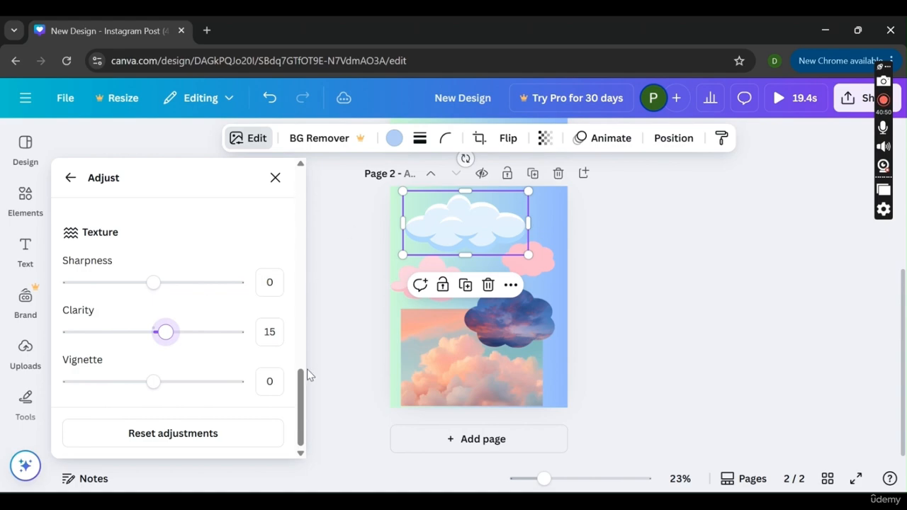
{"action": "scroll", "coordinate": [279, 247], "scroll_direction": "up", "scroll_amount": 10}
{"action": "scroll", "coordinate": [263, 401], "scroll_direction": "down", "scroll_amount": 10}
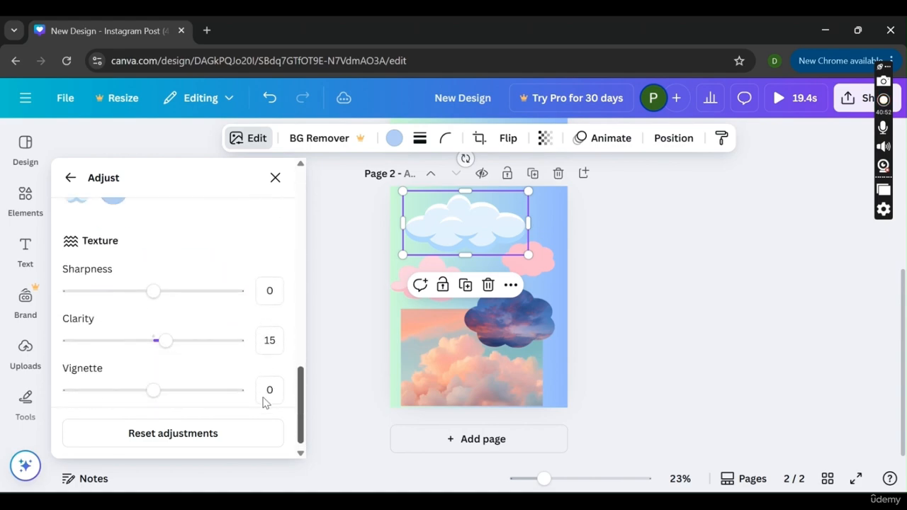
Select the cloud's blue shade for color editing, try out its hue, and leave the hue at 0
{"action": "scroll", "coordinate": [270, 396], "scroll_direction": "up", "scroll_amount": 3}
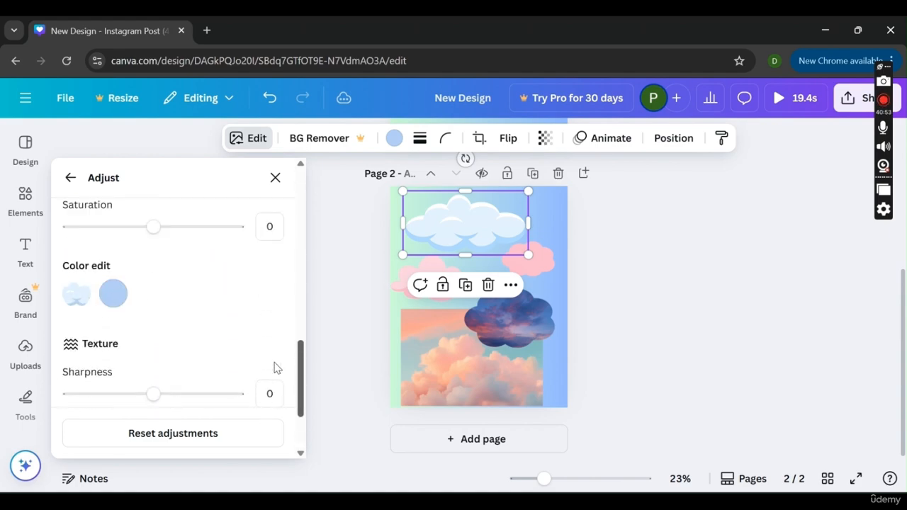
{"action": "left_click", "coordinate": [112, 302]}
{"action": "mouse_move", "coordinate": [153, 370]}
{"action": "left_mouse_down"}
{"action": "mouse_move", "coordinate": [250, 374]}
{"action": "mouse_move", "coordinate": [57, 376]}
{"action": "mouse_move", "coordinate": [162, 368]}
{"action": "mouse_move", "coordinate": [95, 365]}
{"action": "mouse_move", "coordinate": [162, 356]}
{"action": "mouse_move", "coordinate": [151, 354]}
{"action": "left_mouse_up"}
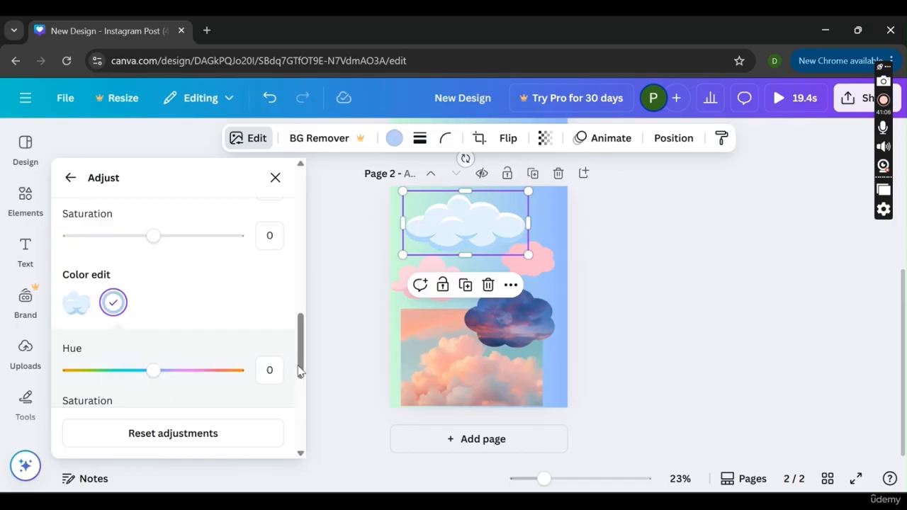
{"action": "left_click_drag", "start_coordinate": [298, 368], "coordinate": [283, 203]}
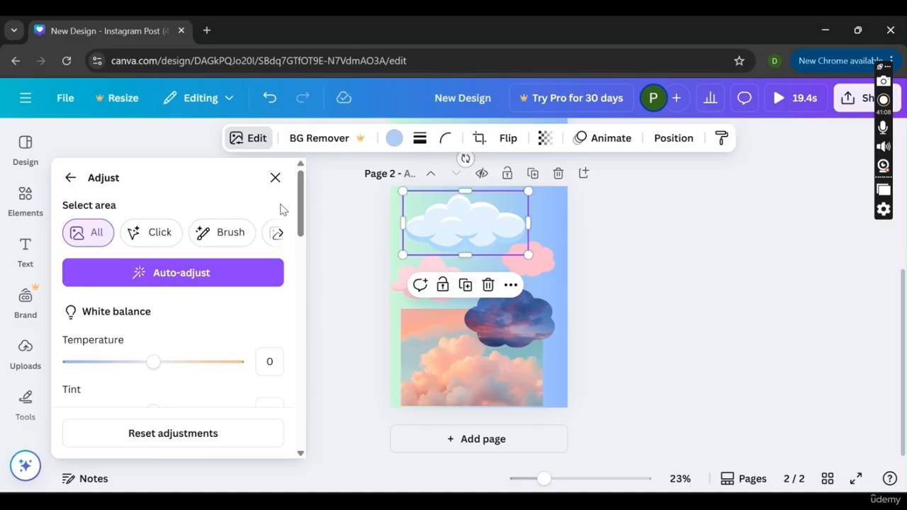
Try the large light-blue cloud's temperature at -32, and reset all of its adjustments
{"action": "left_click_drag", "start_coordinate": [153, 361], "coordinate": [126, 362]}
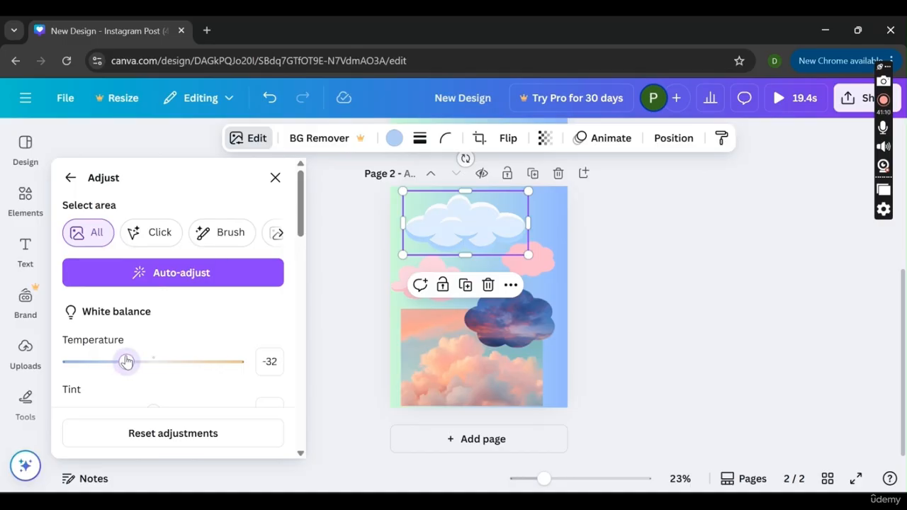
{"action": "left_click", "coordinate": [166, 429]}
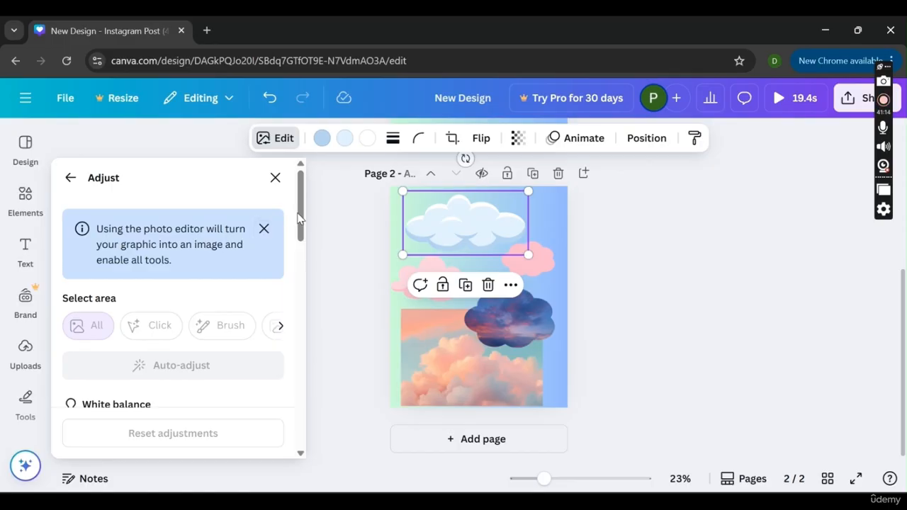
Look through the area selection options and the Magic Studio tools offered for the large light-blue cloud
{"action": "left_click_drag", "start_coordinate": [298, 220], "coordinate": [277, 207]}
{"action": "left_click", "coordinate": [280, 329]}
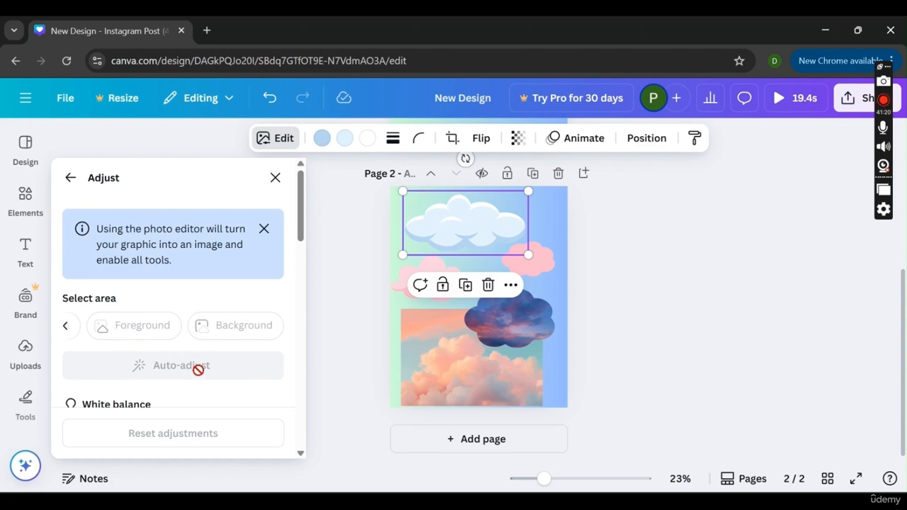
{"action": "left_click", "coordinate": [67, 327]}
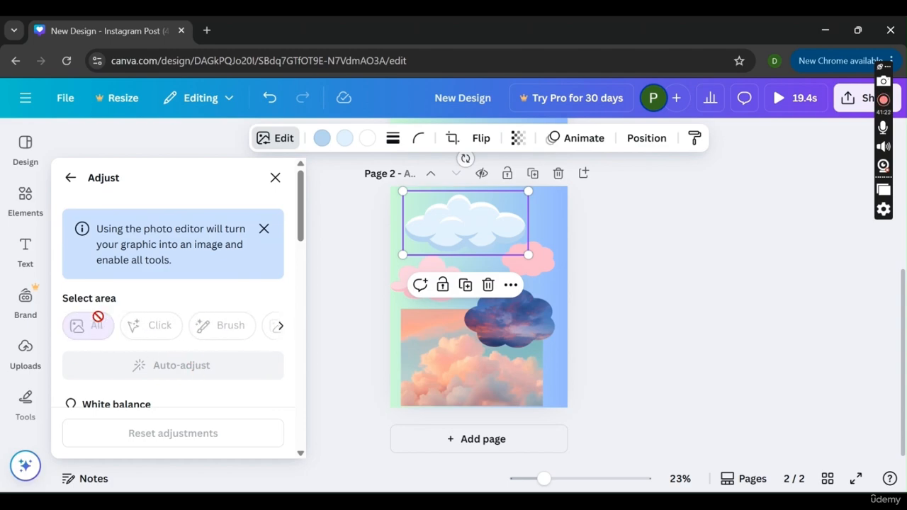
{"action": "left_click", "coordinate": [71, 177]}
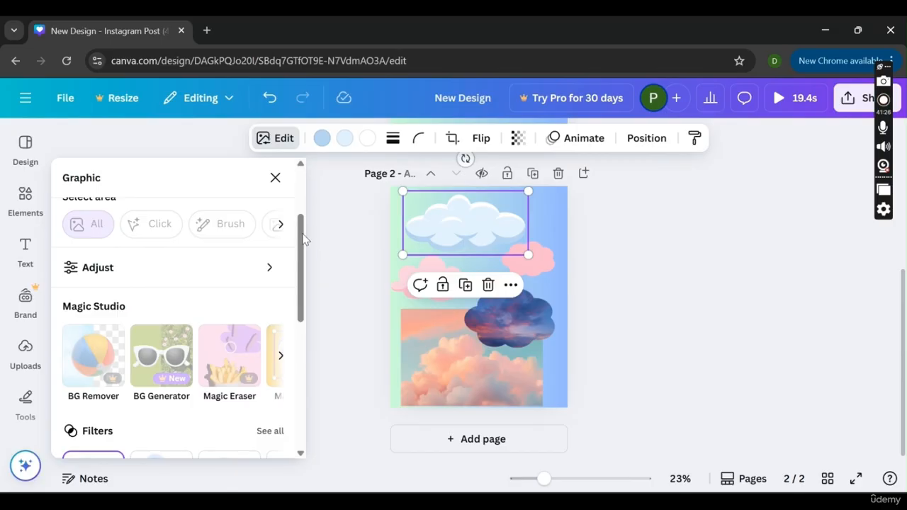
{"action": "scroll", "coordinate": [303, 240], "scroll_direction": "down", "scroll_amount": 2}
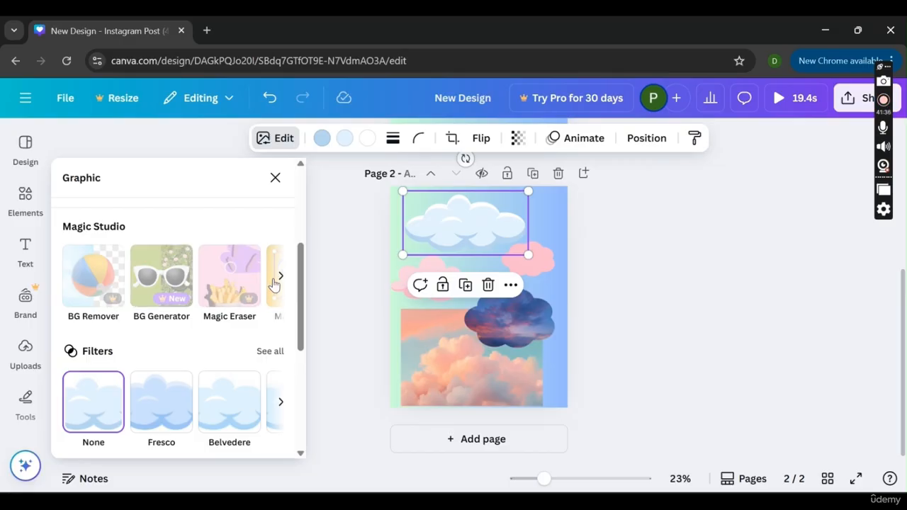
{"action": "left_click", "coordinate": [279, 276]}
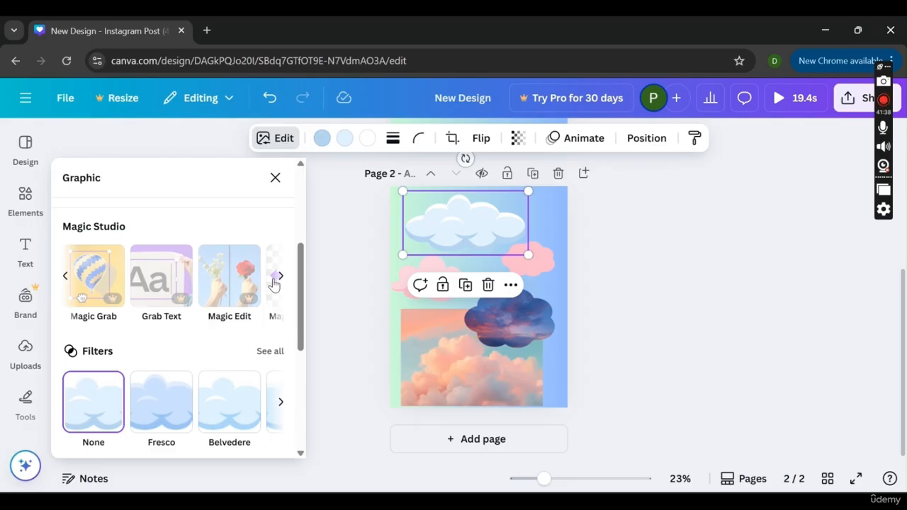
{"action": "left_click", "coordinate": [65, 277]}
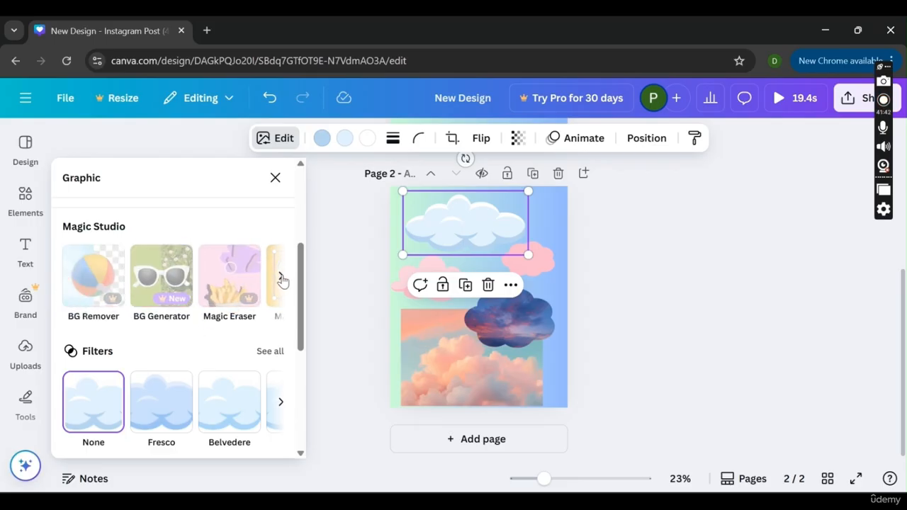
{"action": "left_click", "coordinate": [280, 277]}
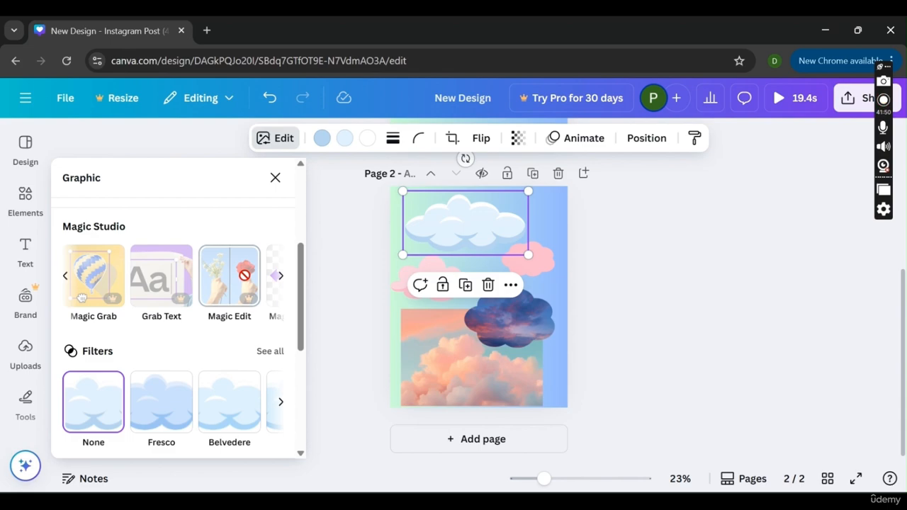
{"action": "left_click", "coordinate": [282, 277]}
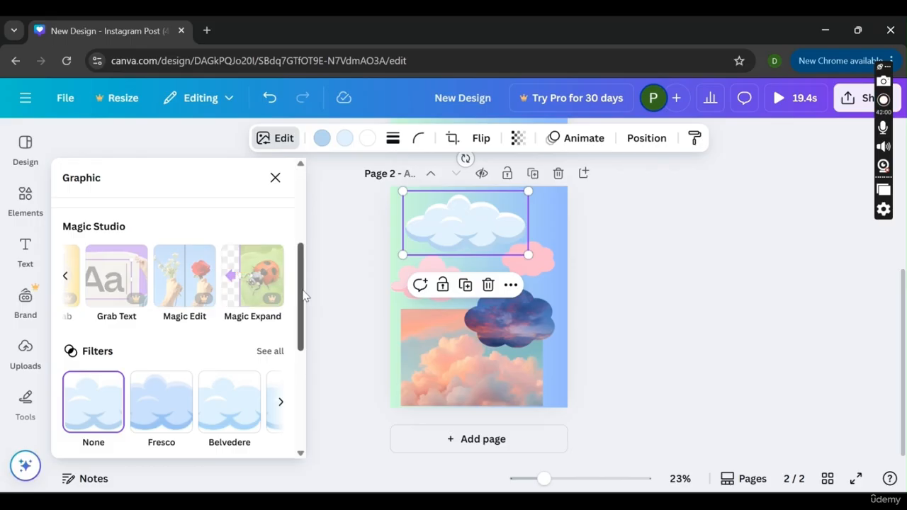
Try the natural filters Fresco, Flint and Luna from the full filter list on the large light-blue cloud
{"action": "scroll", "coordinate": [301, 291], "scroll_direction": "down", "scroll_amount": 1}
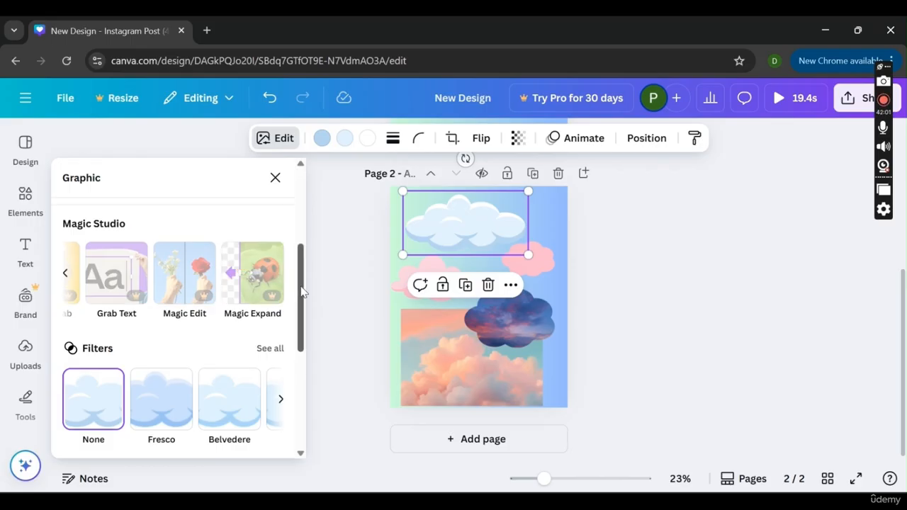
{"action": "left_click", "coordinate": [277, 349]}
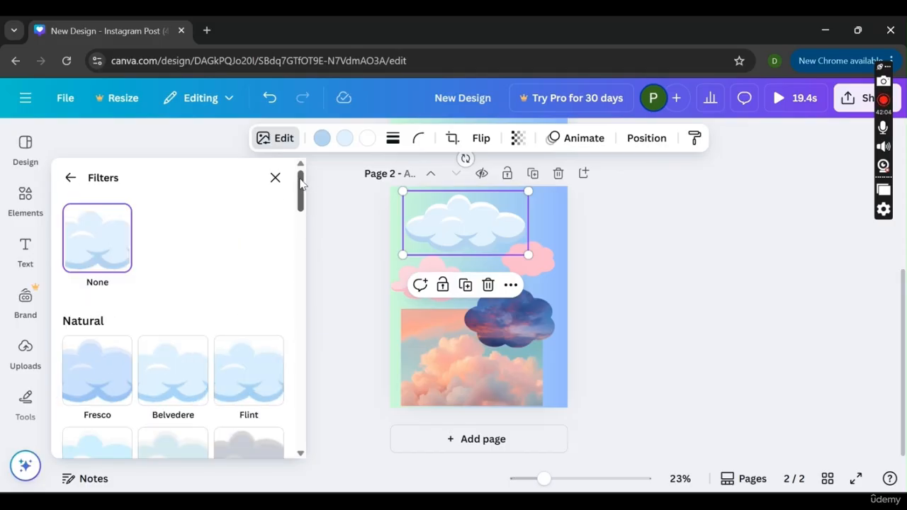
{"action": "left_click_drag", "start_coordinate": [301, 182], "coordinate": [301, 203]}
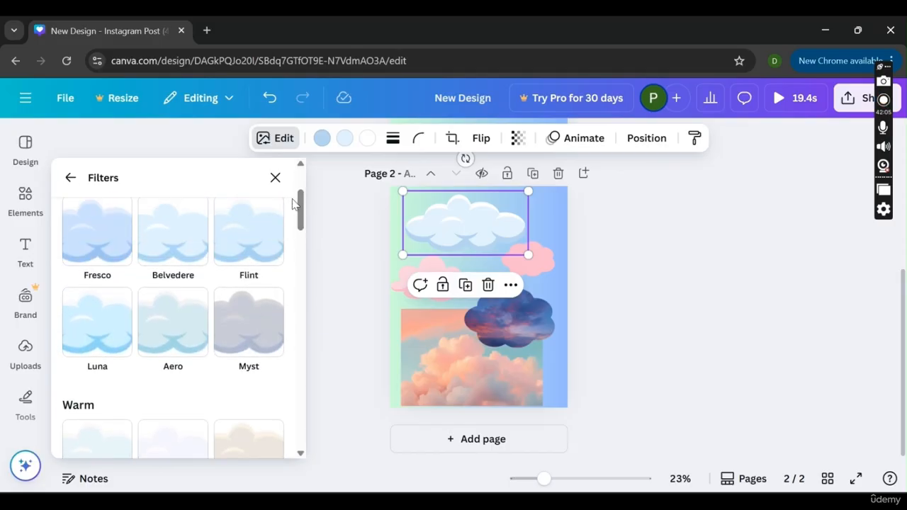
{"action": "left_click", "coordinate": [107, 255]}
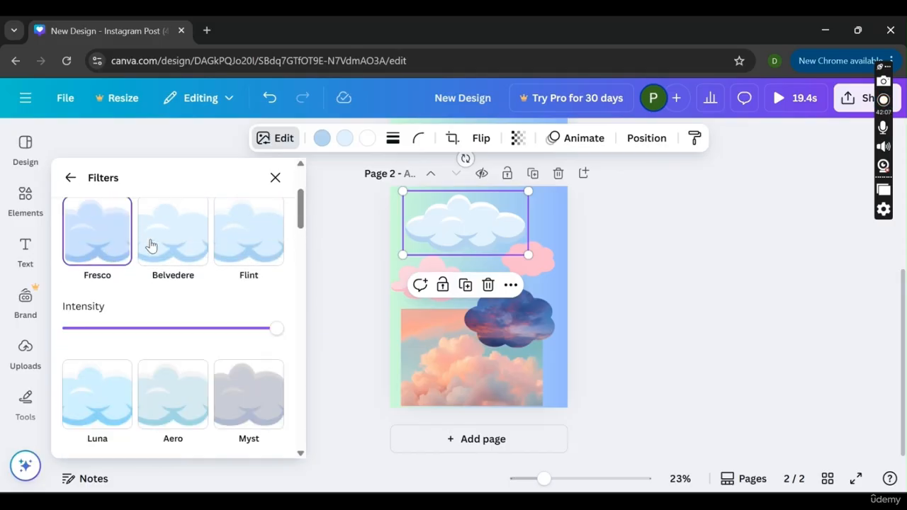
{"action": "left_click", "coordinate": [230, 239]}
{"action": "left_click", "coordinate": [75, 401]}
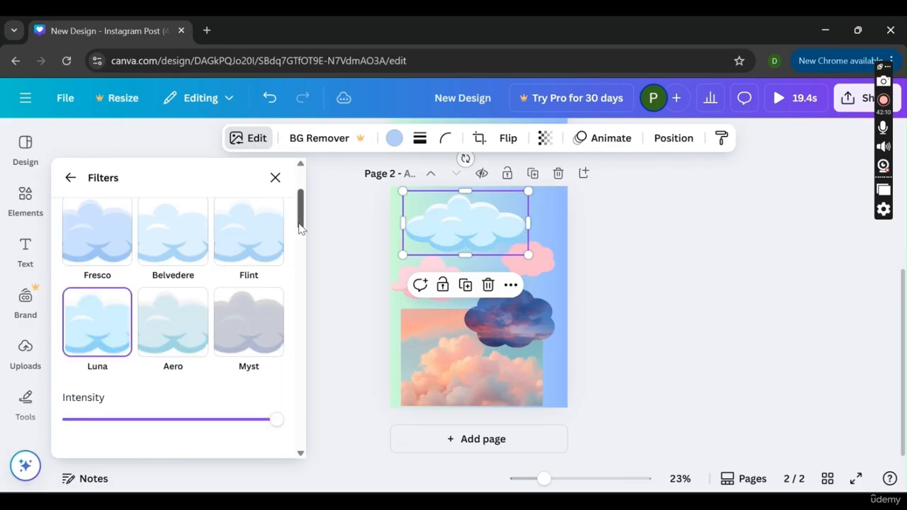
{"action": "scroll", "coordinate": [299, 227], "scroll_direction": "down", "scroll_amount": 2}
{"action": "left_click_drag", "start_coordinate": [212, 260], "coordinate": [301, 278]}
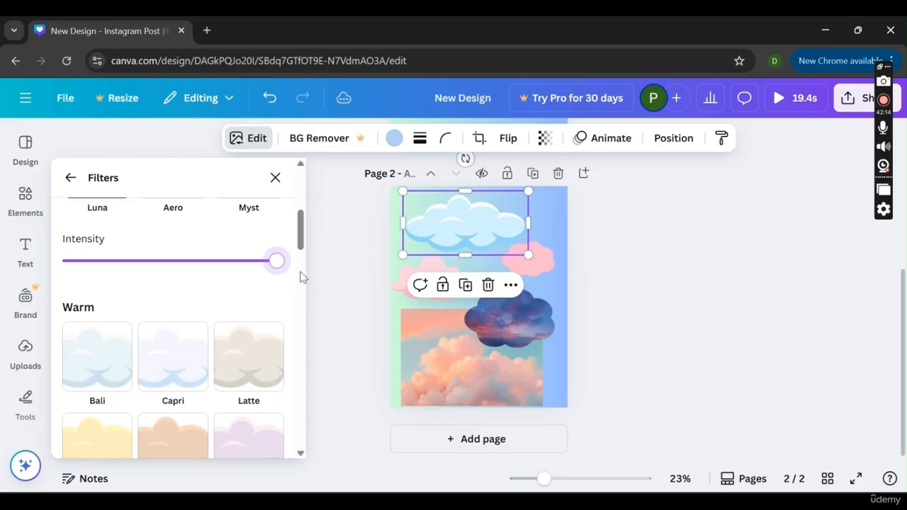
Try the Capri, Hazel and Aria filters on the large light-blue cloud, and set its filter back to None
{"action": "left_click", "coordinate": [186, 357]}
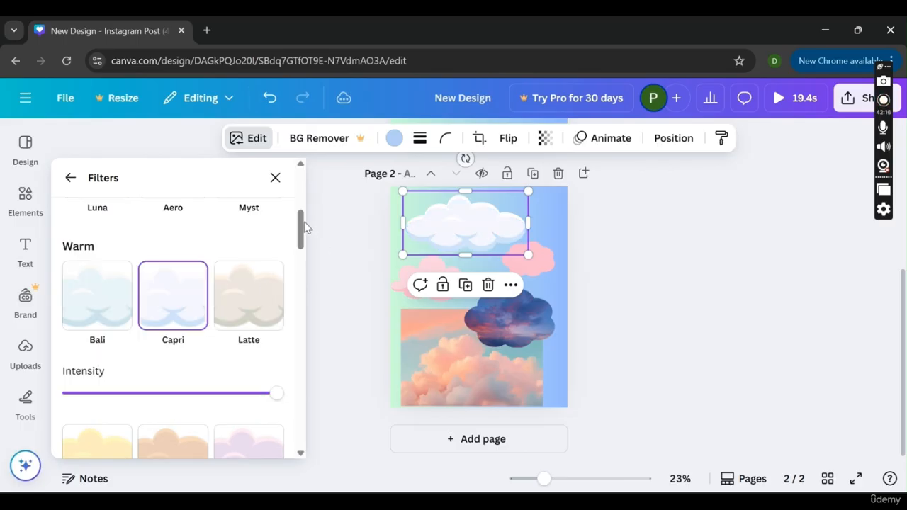
{"action": "left_click_drag", "start_coordinate": [305, 224], "coordinate": [291, 320]}
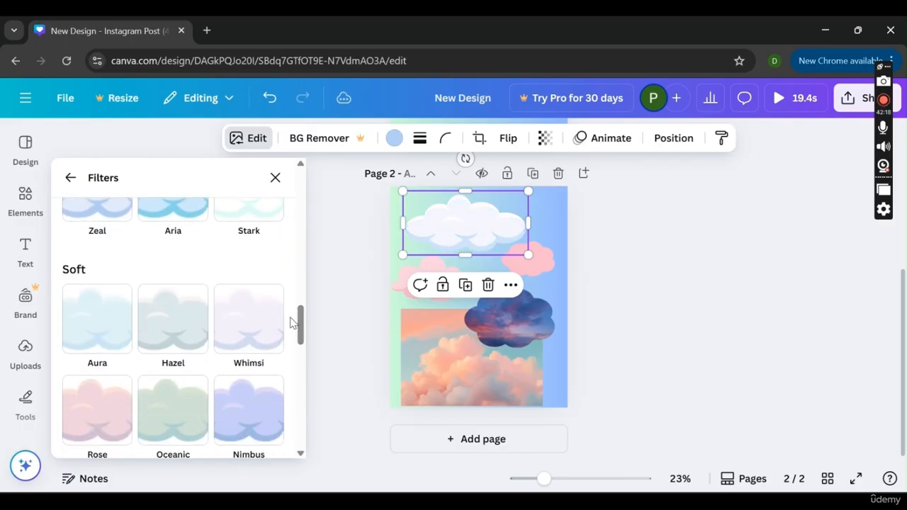
{"action": "left_click", "coordinate": [153, 348]}
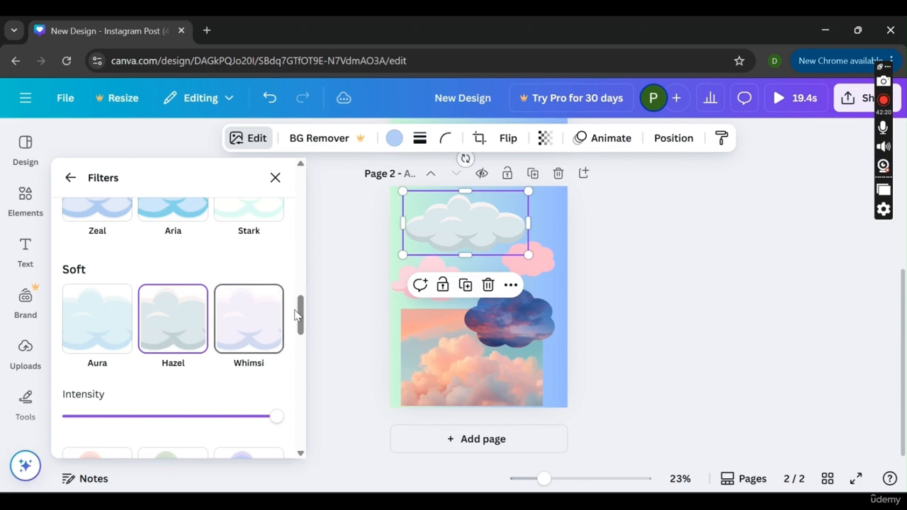
{"action": "scroll", "coordinate": [206, 307], "scroll_direction": "up", "scroll_amount": 2}
{"action": "left_click", "coordinate": [175, 313]}
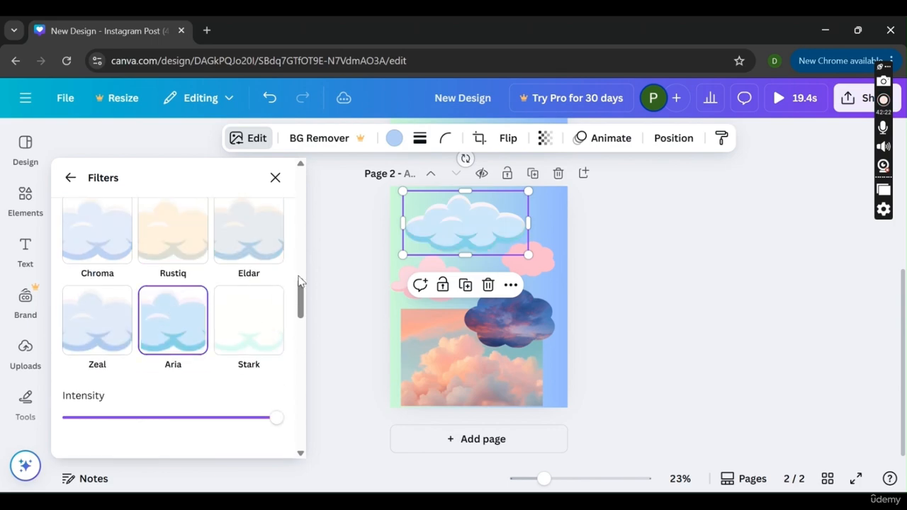
{"action": "left_click_drag", "start_coordinate": [300, 289], "coordinate": [300, 185]}
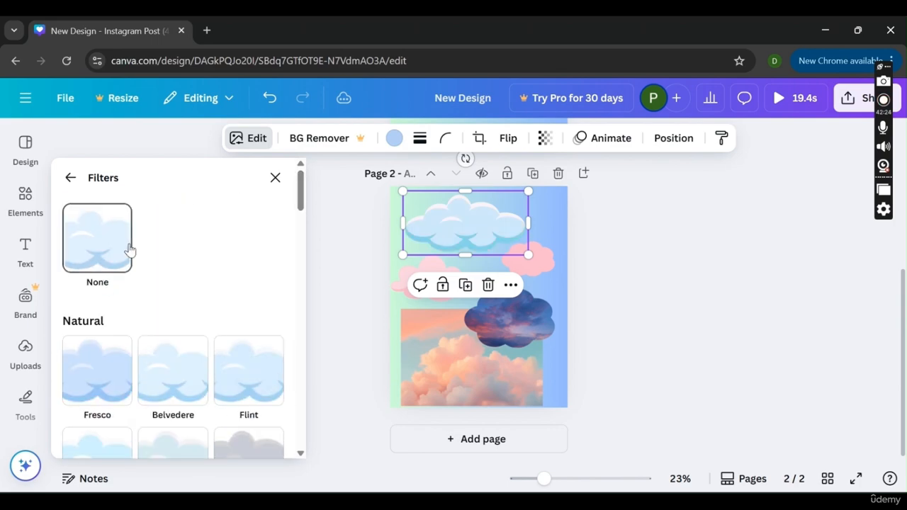
{"action": "left_click", "coordinate": [93, 222]}
{"action": "left_click", "coordinate": [71, 178]}
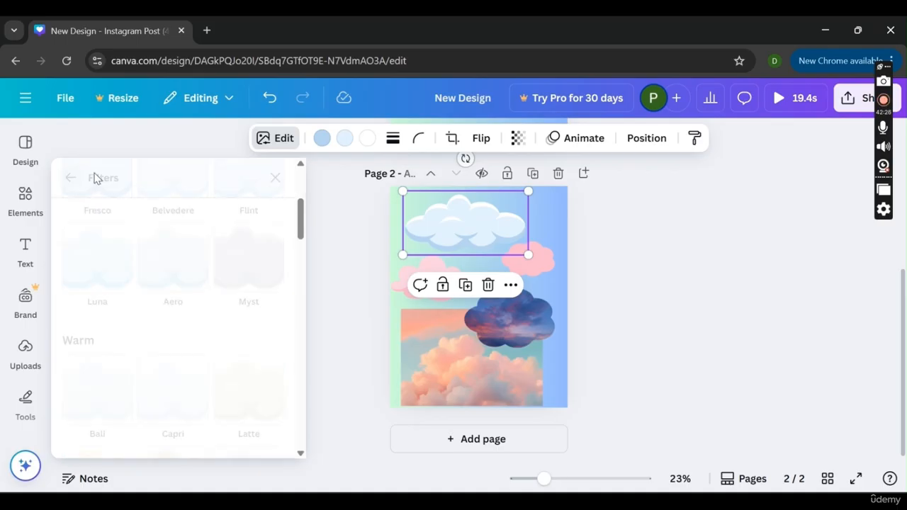
Undo the last change to the large light-blue cloud, trying redo once before undoing it again
{"action": "left_click", "coordinate": [270, 98]}
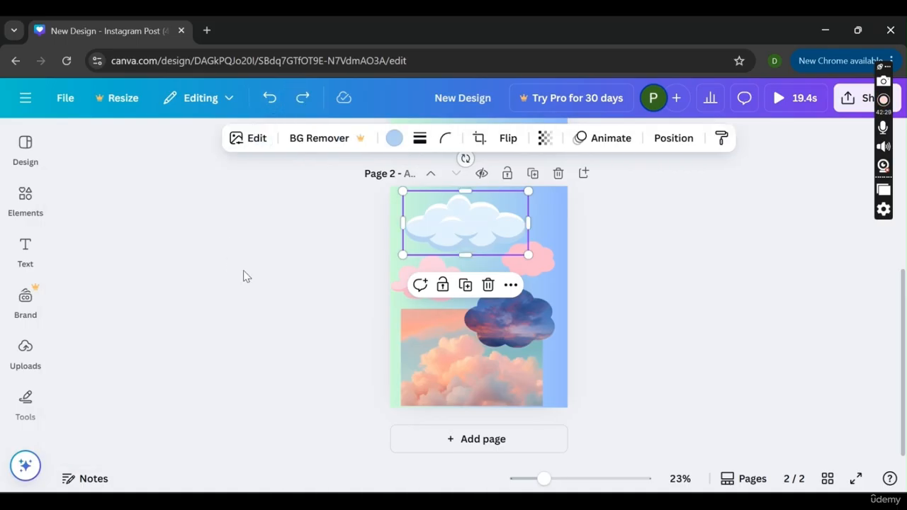
{"action": "left_click", "coordinate": [303, 100]}
{"action": "left_click", "coordinate": [269, 97]}
Apply the Glow shadow effect to the large light-blue cloud, comparing it with None
{"action": "left_click", "coordinate": [252, 138]}
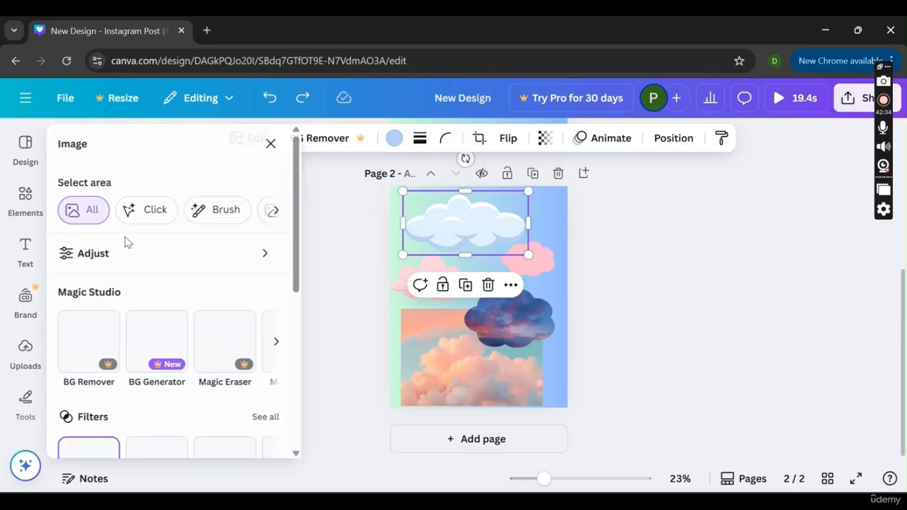
{"action": "left_click_drag", "start_coordinate": [298, 266], "coordinate": [289, 402]}
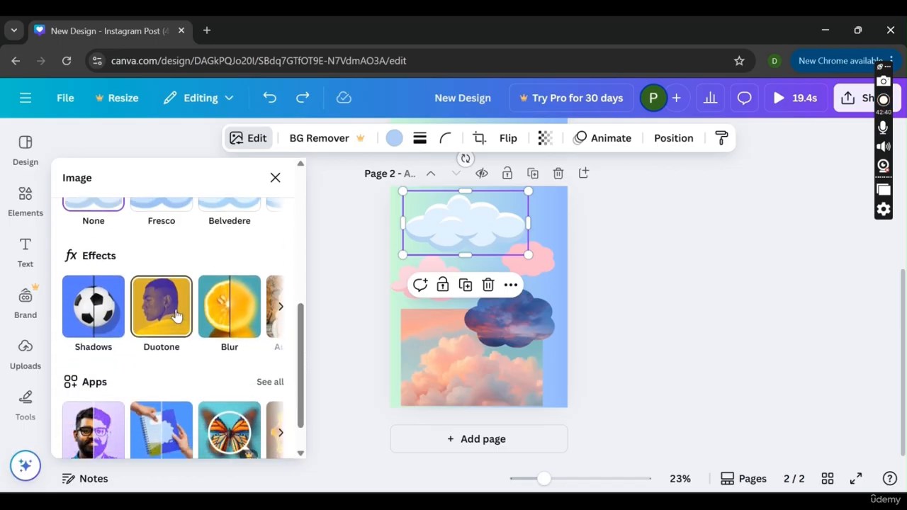
{"action": "left_click", "coordinate": [107, 309]}
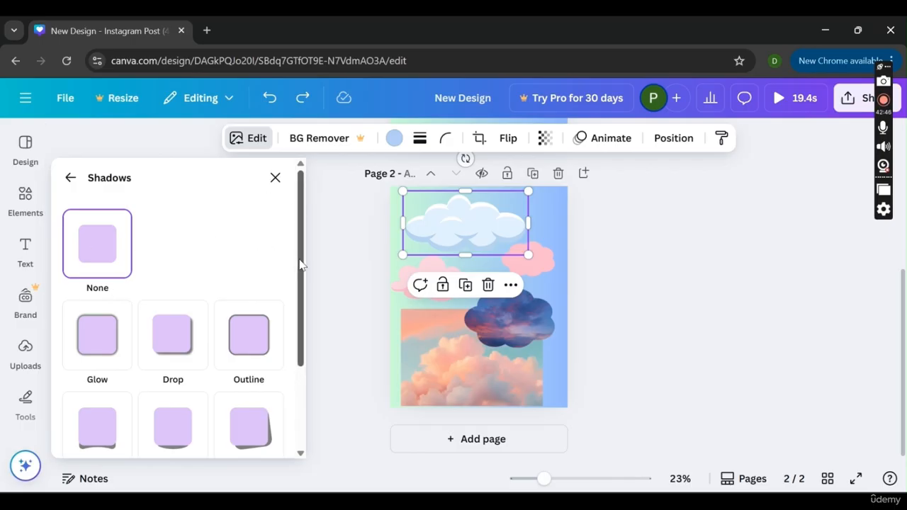
{"action": "scroll", "coordinate": [233, 284], "scroll_direction": "down", "scroll_amount": 2}
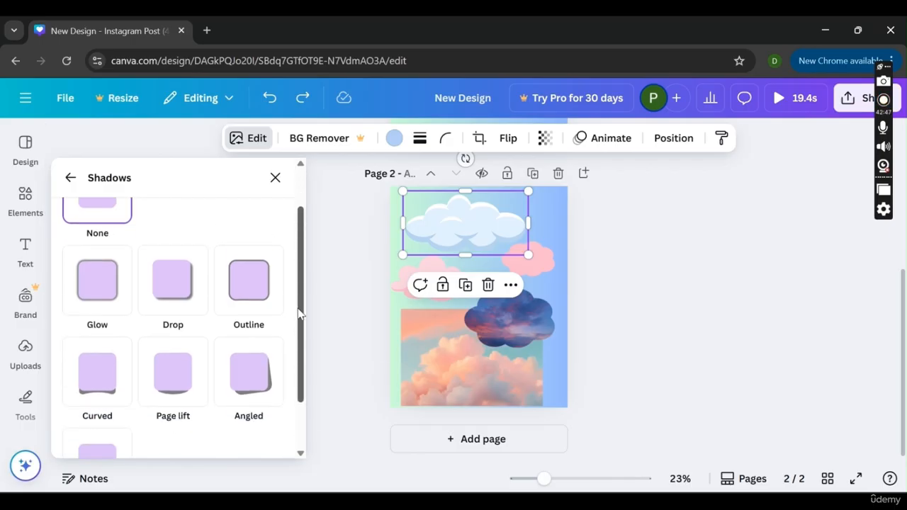
{"action": "left_click", "coordinate": [128, 287]}
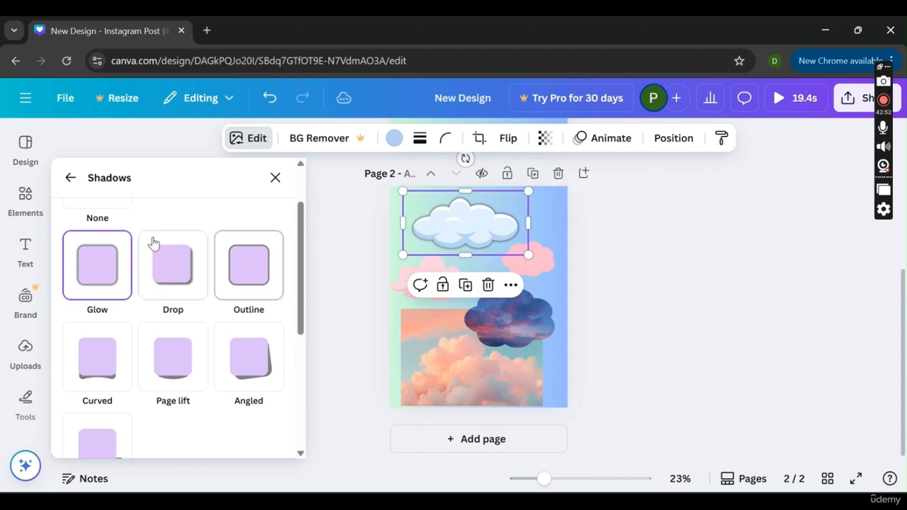
{"action": "left_click", "coordinate": [89, 207]}
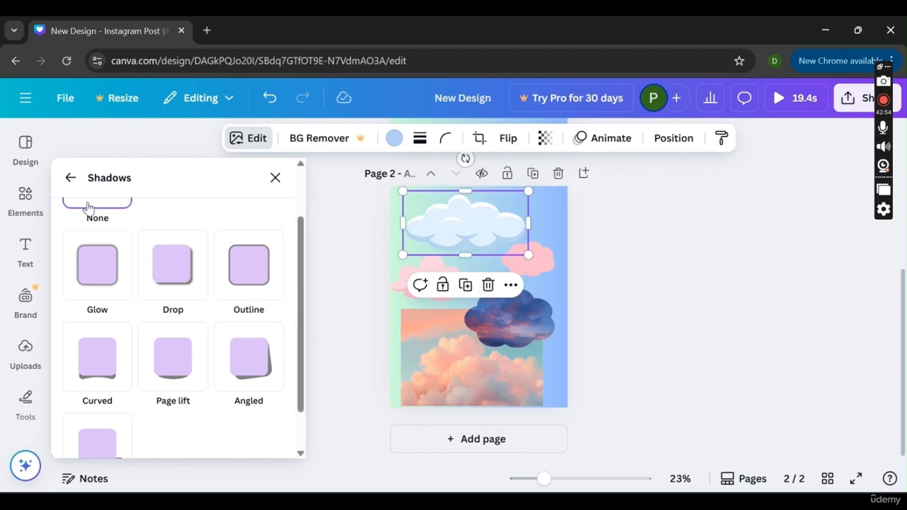
{"action": "left_click", "coordinate": [111, 268]}
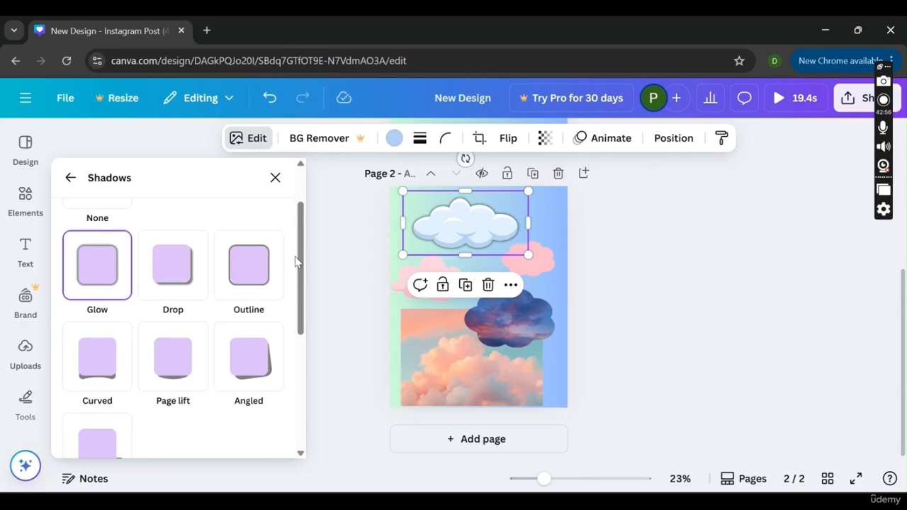
Set the cloud's glow size to 31, try blur amounts of 100 and 0, and set the blur to 56
{"action": "left_click_drag", "start_coordinate": [299, 276], "coordinate": [300, 388]}
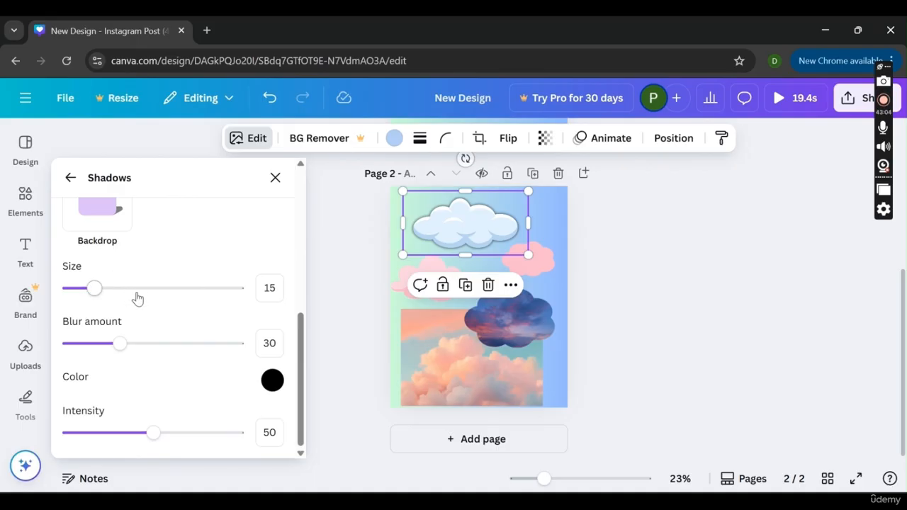
{"action": "left_click_drag", "start_coordinate": [100, 290], "coordinate": [122, 291]}
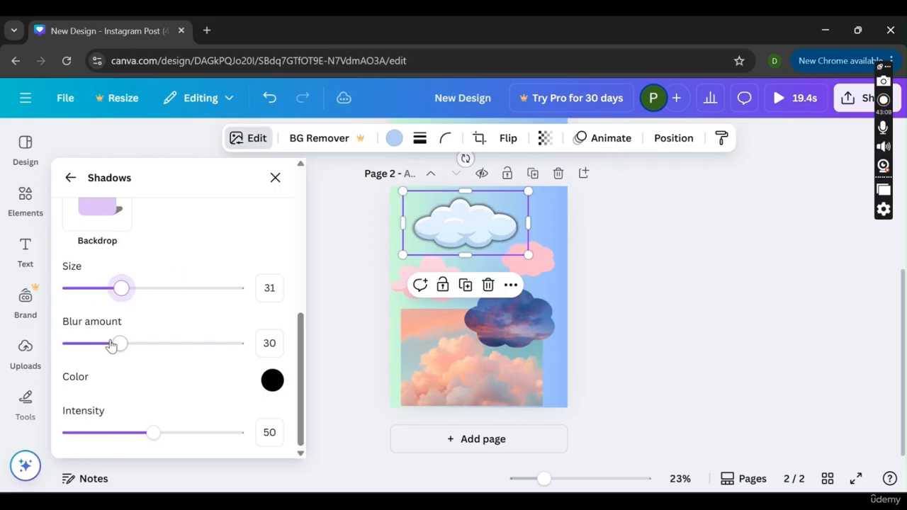
{"action": "left_click_drag", "start_coordinate": [119, 345], "coordinate": [183, 344]}
{"action": "left_click_drag", "start_coordinate": [266, 345], "coordinate": [326, 347]}
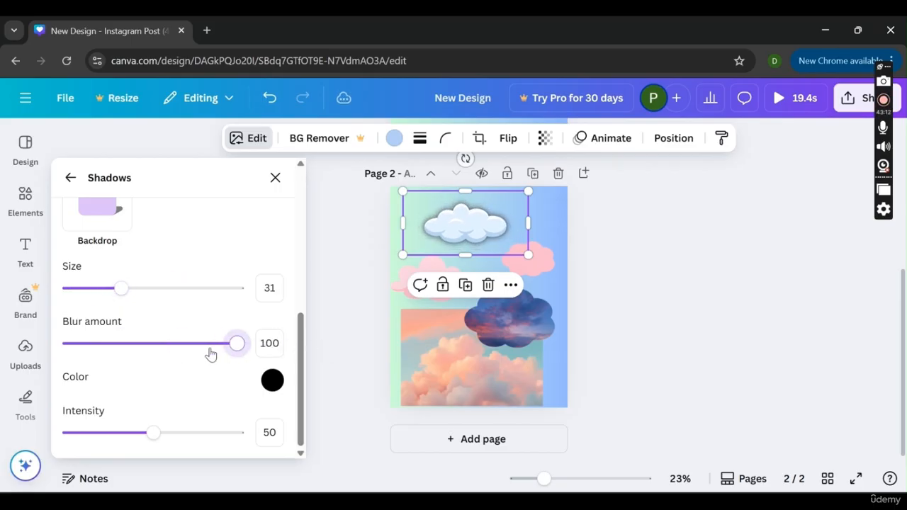
{"action": "left_click_drag", "start_coordinate": [210, 354], "coordinate": [18, 348]}
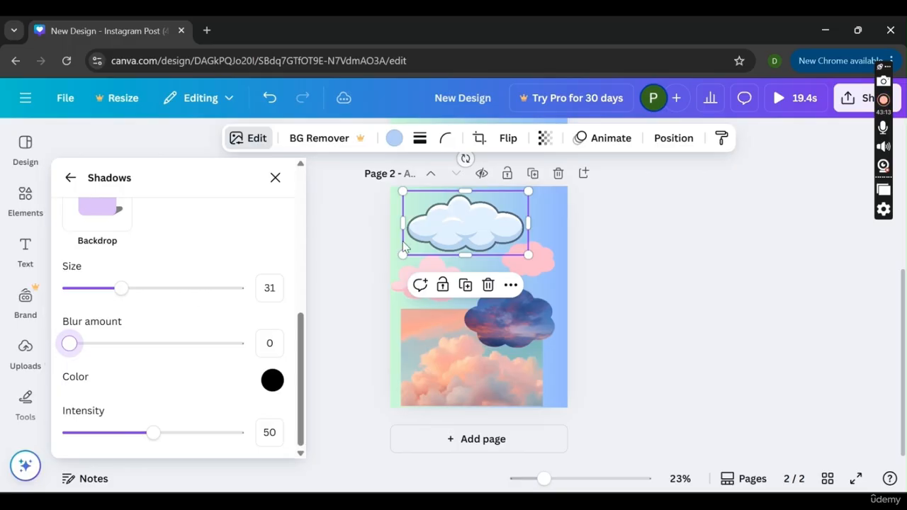
{"action": "left_click_drag", "start_coordinate": [89, 343], "coordinate": [101, 344]}
{"action": "left_click", "coordinate": [165, 345]}
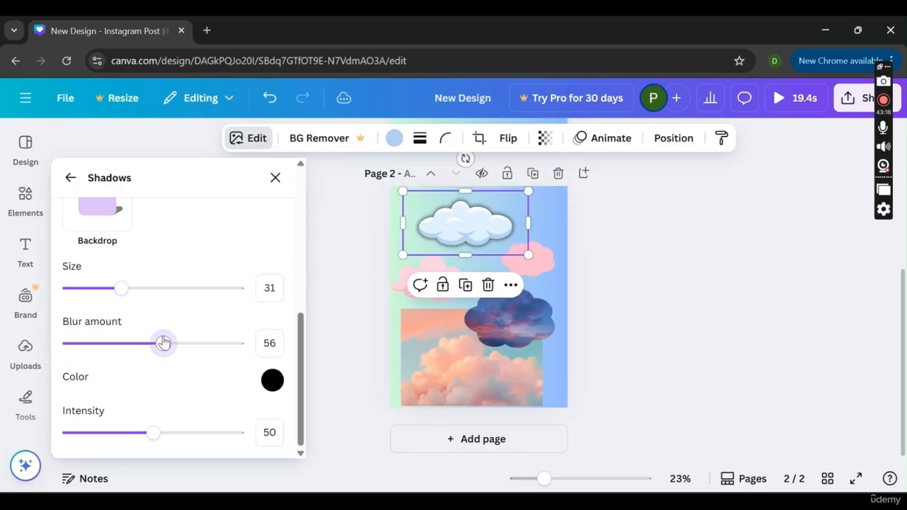
Set the glow's intensity to 76 and its colour to cyan-blue #0FC9E3 on the large light-blue cloud
{"action": "left_click_drag", "start_coordinate": [154, 432], "coordinate": [197, 430]}
{"action": "left_click", "coordinate": [272, 381]}
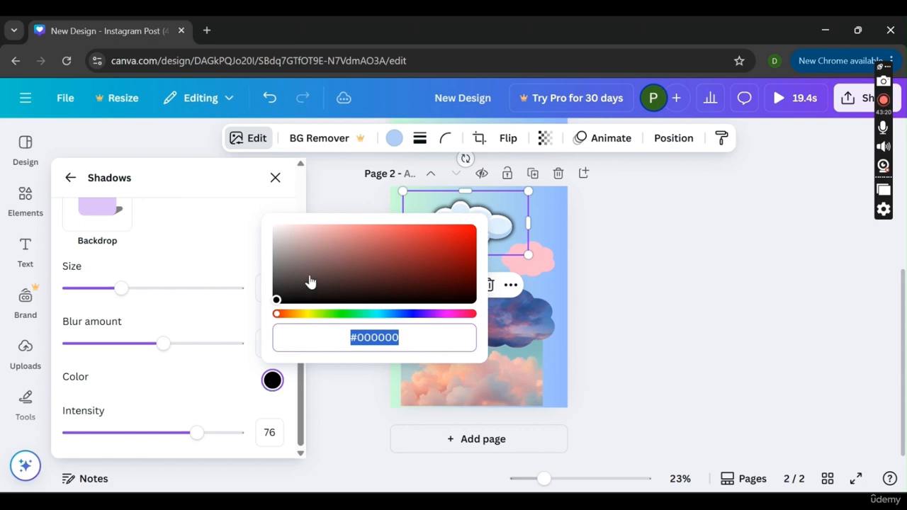
{"action": "left_click_drag", "start_coordinate": [376, 319], "coordinate": [380, 320]}
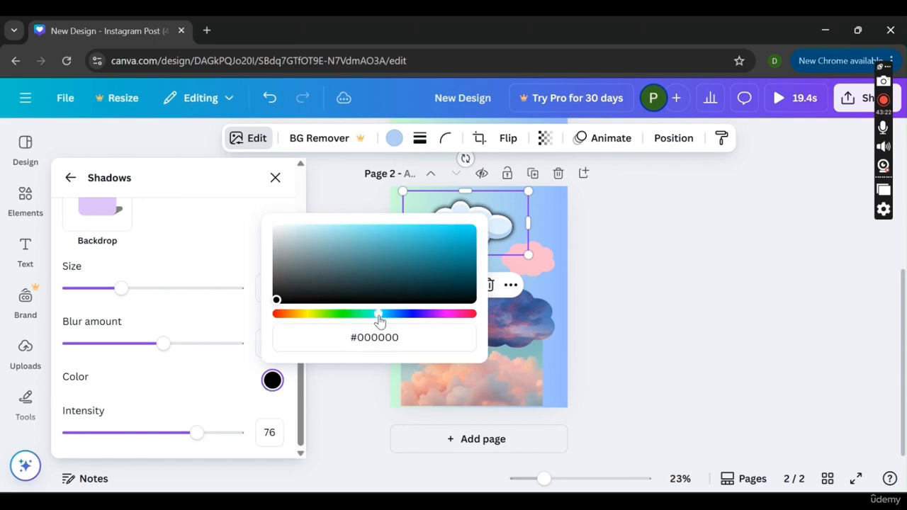
{"action": "left_click_drag", "start_coordinate": [395, 286], "coordinate": [464, 240]}
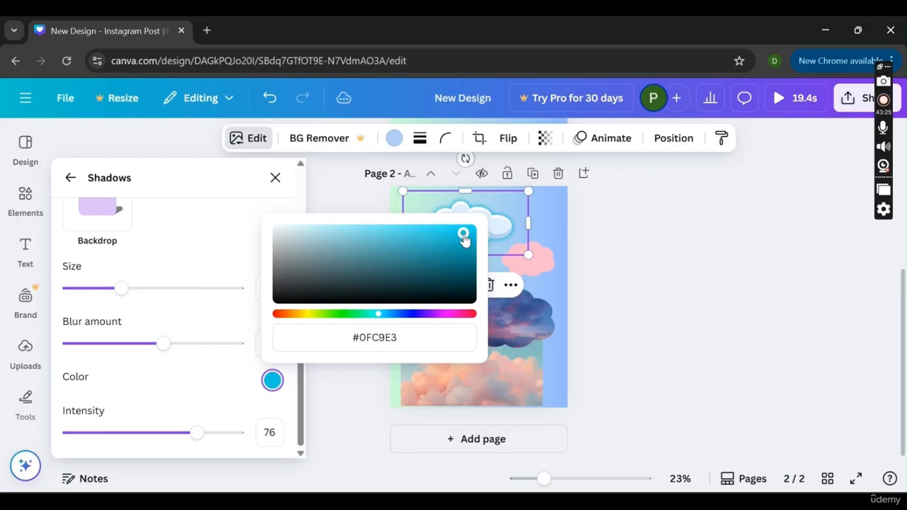
{"action": "left_click", "coordinate": [215, 233]}
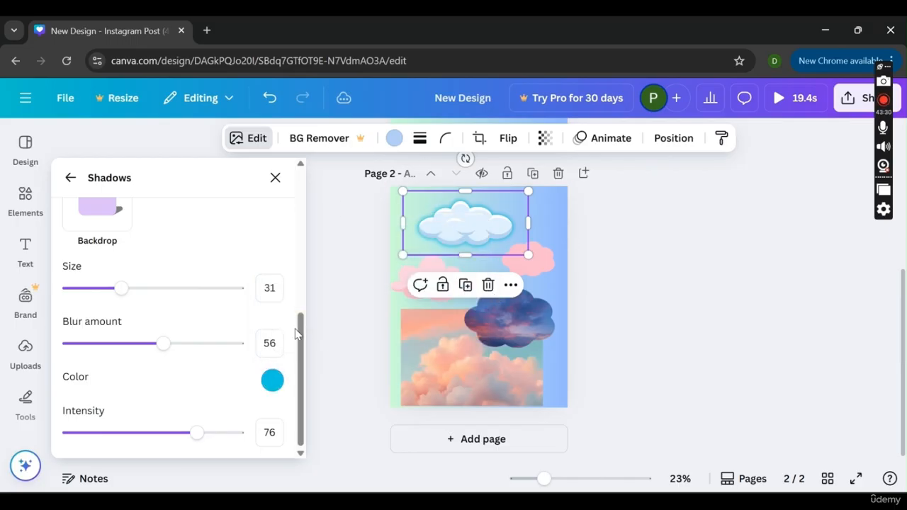
Apply the Drop shadow to the large light-blue cloud with blur 32, angle 57, distance 60 and intensity 73
{"action": "scroll", "coordinate": [141, 319], "scroll_direction": "up", "scroll_amount": 5}
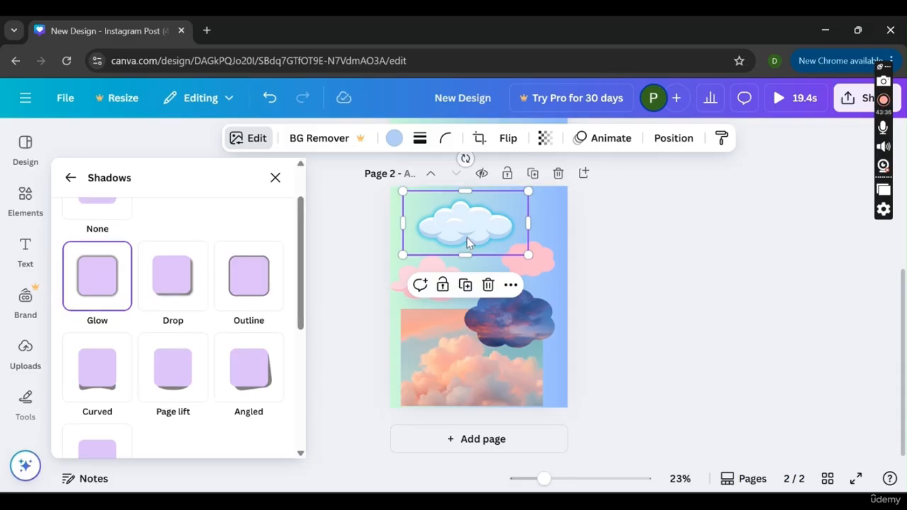
{"action": "left_click", "coordinate": [167, 277]}
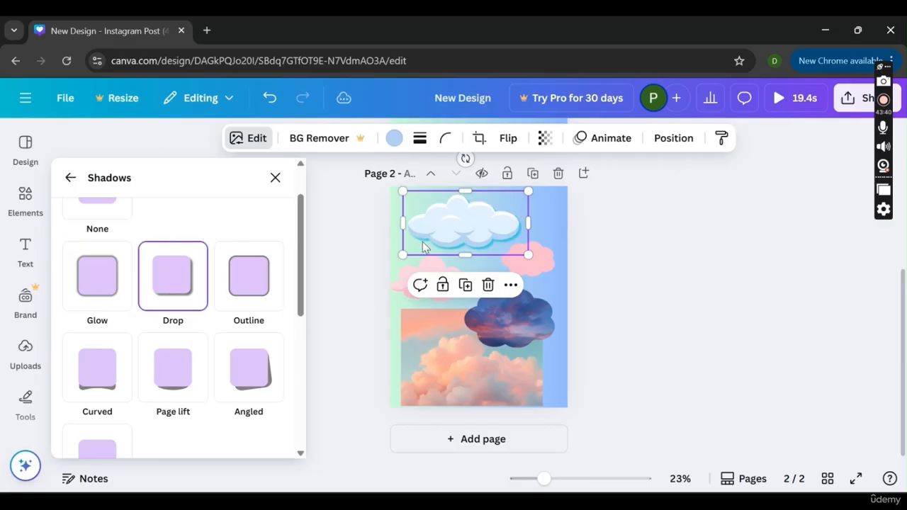
{"action": "scroll", "coordinate": [296, 294], "scroll_direction": "down", "scroll_amount": 3}
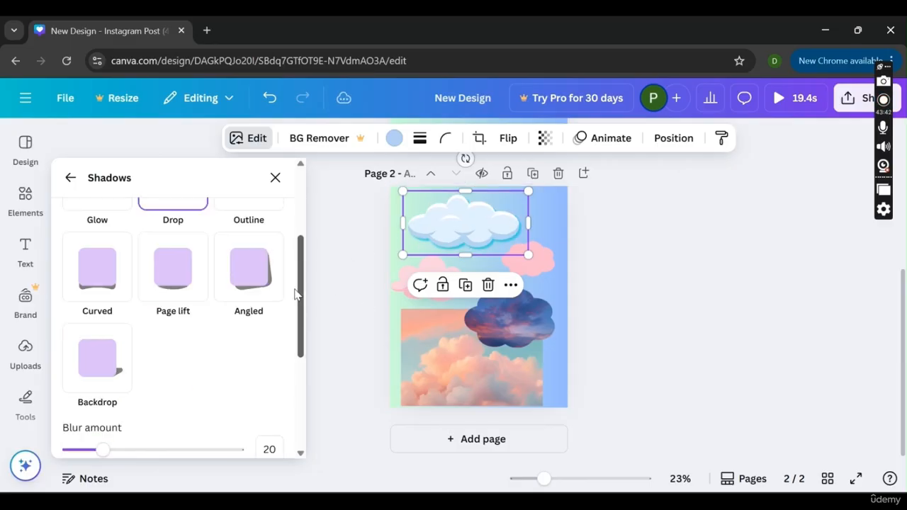
{"action": "scroll", "coordinate": [274, 367], "scroll_direction": "down", "scroll_amount": 5}
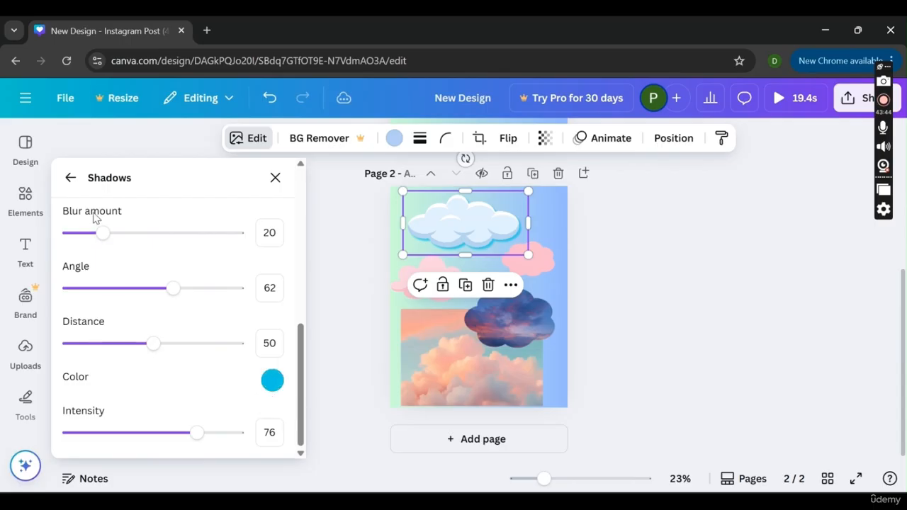
{"action": "left_click_drag", "start_coordinate": [105, 234], "coordinate": [123, 234]}
{"action": "left_click_drag", "start_coordinate": [168, 288], "coordinate": [276, 271]}
{"action": "left_click_drag", "start_coordinate": [214, 228], "coordinate": [167, 243]}
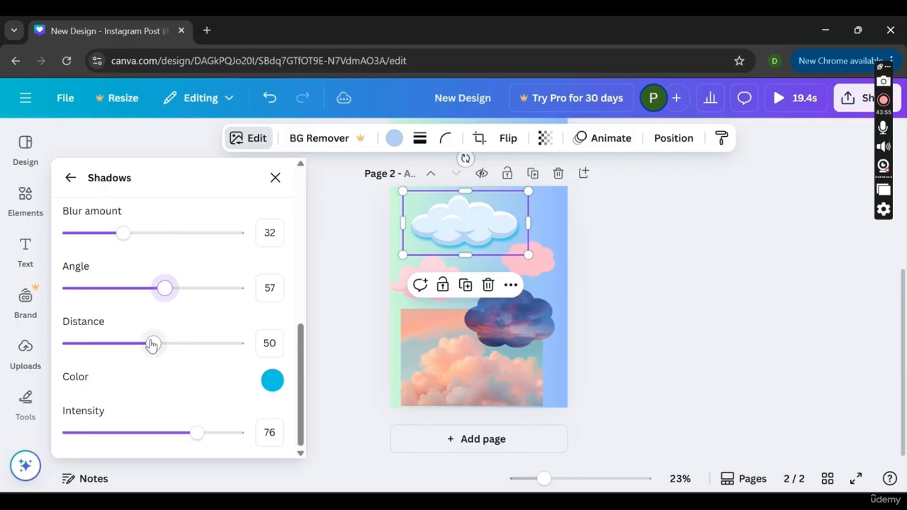
{"action": "left_click_drag", "start_coordinate": [152, 343], "coordinate": [172, 354]}
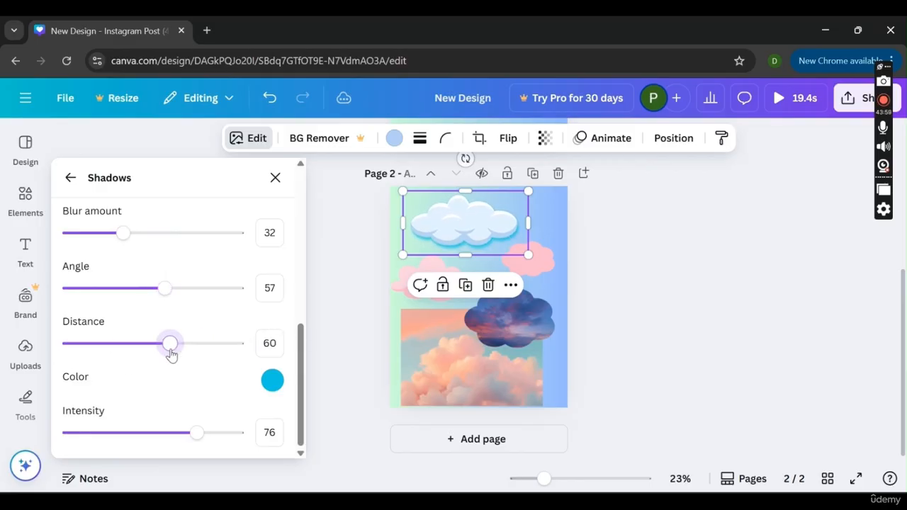
{"action": "mouse_move", "coordinate": [197, 433]}
{"action": "left_mouse_down"}
{"action": "mouse_move", "coordinate": [96, 435]}
{"action": "mouse_move", "coordinate": [26, 416]}
{"action": "mouse_move", "coordinate": [262, 423]}
{"action": "mouse_move", "coordinate": [192, 432]}
{"action": "left_mouse_up"}
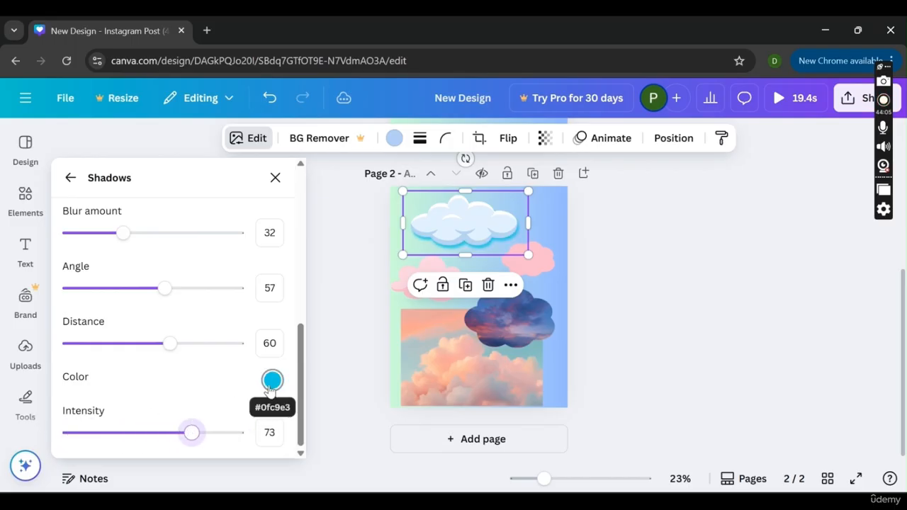
Change the cloud's drop shadow colour to near-black #080808
{"action": "left_click", "coordinate": [271, 381]}
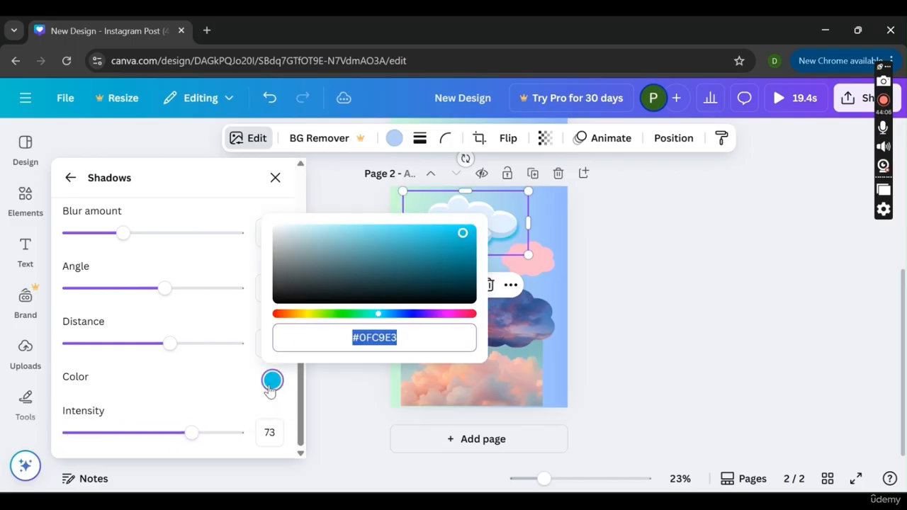
{"action": "left_click", "coordinate": [276, 301]}
{"action": "left_click", "coordinate": [248, 307]}
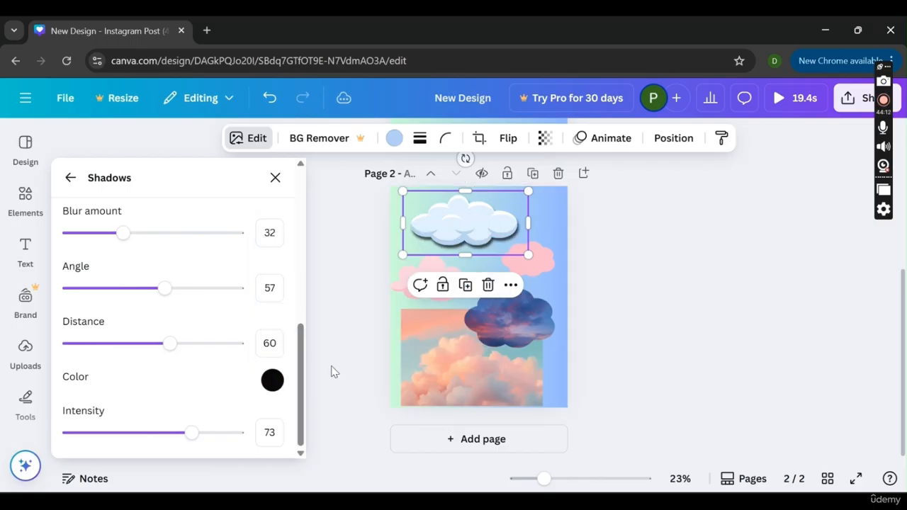
Compare the Glow and Drop shadows on the large light-blue cloud, and apply the Outline shadow
{"action": "scroll", "coordinate": [290, 283], "scroll_direction": "up", "scroll_amount": 5}
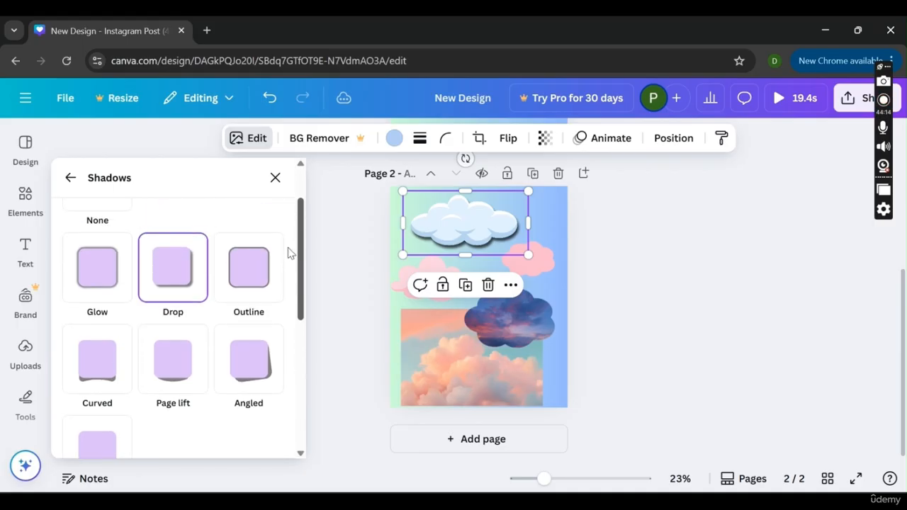
{"action": "left_click", "coordinate": [108, 280]}
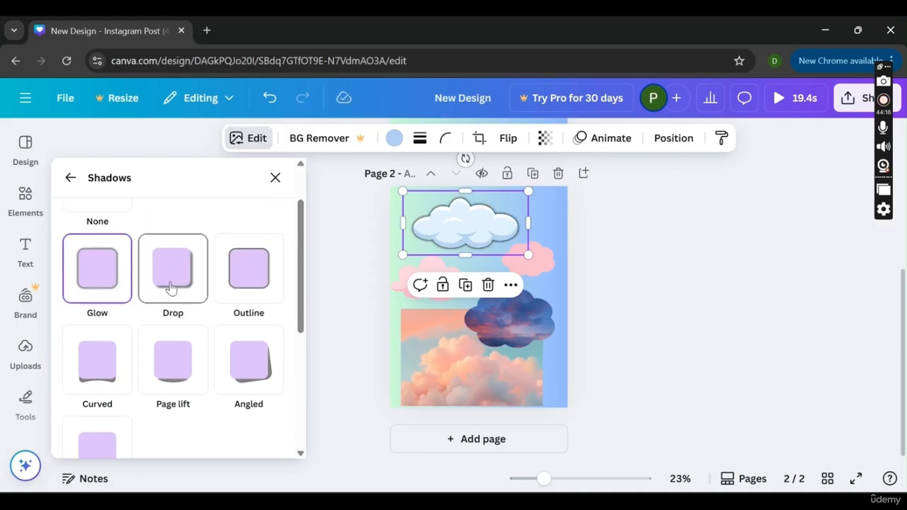
{"action": "left_click", "coordinate": [171, 287]}
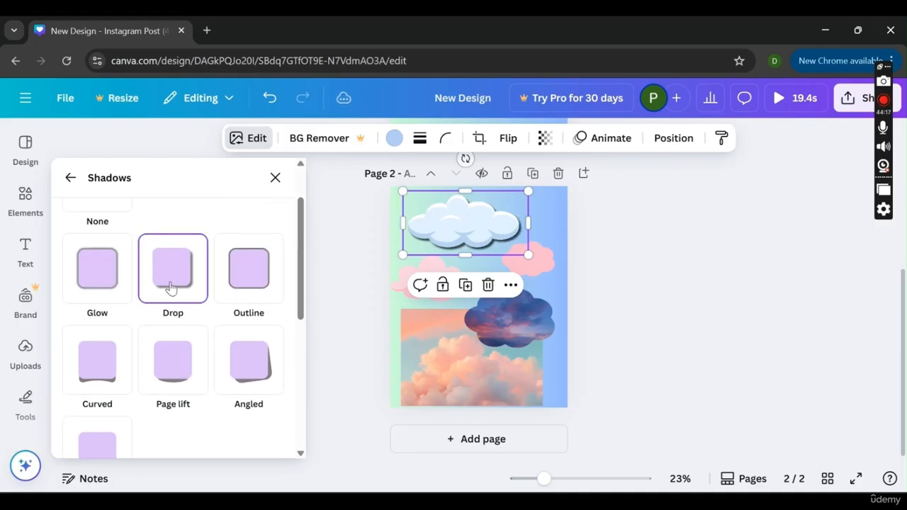
{"action": "left_click", "coordinate": [248, 299]}
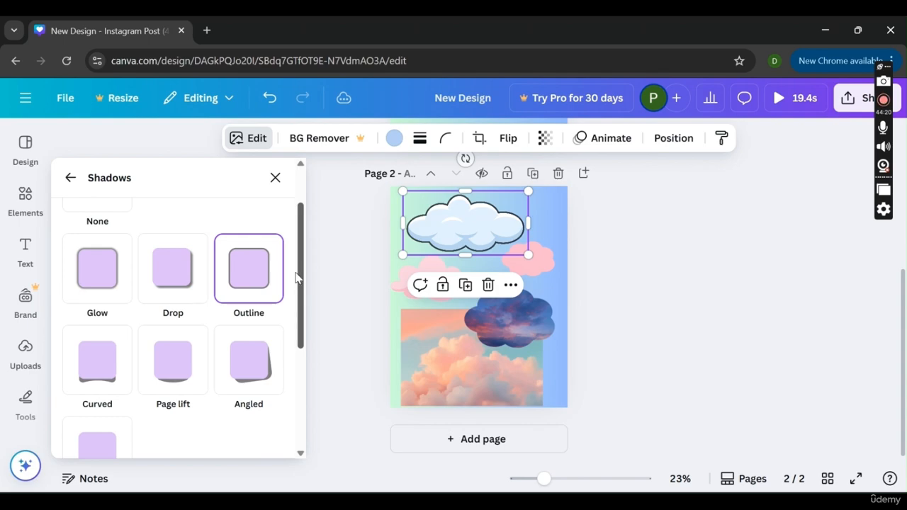
Set the cloud outline's size to 26 and its intensity to 71
{"action": "scroll", "coordinate": [296, 277], "scroll_direction": "down", "scroll_amount": 3}
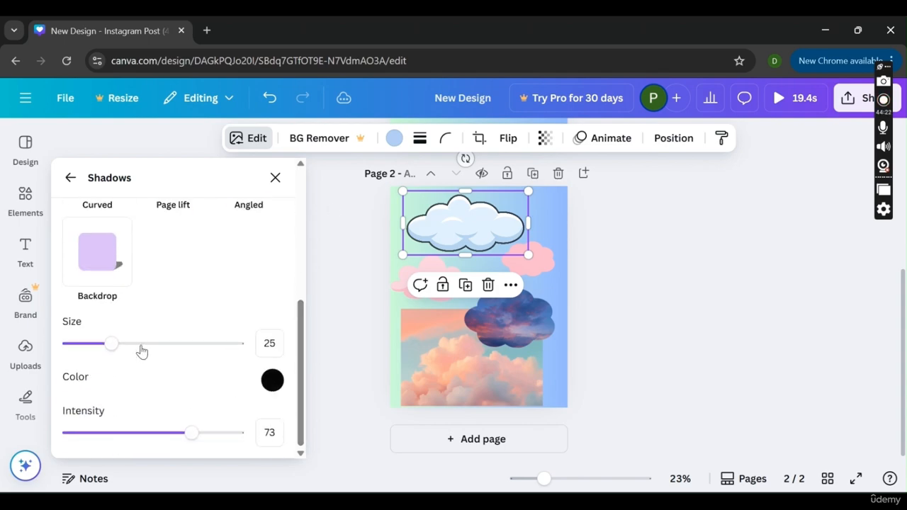
{"action": "mouse_move", "coordinate": [103, 348]}
{"action": "left_mouse_down"}
{"action": "mouse_move", "coordinate": [330, 340]}
{"action": "mouse_move", "coordinate": [28, 352]}
{"action": "mouse_move", "coordinate": [111, 347]}
{"action": "left_mouse_up"}
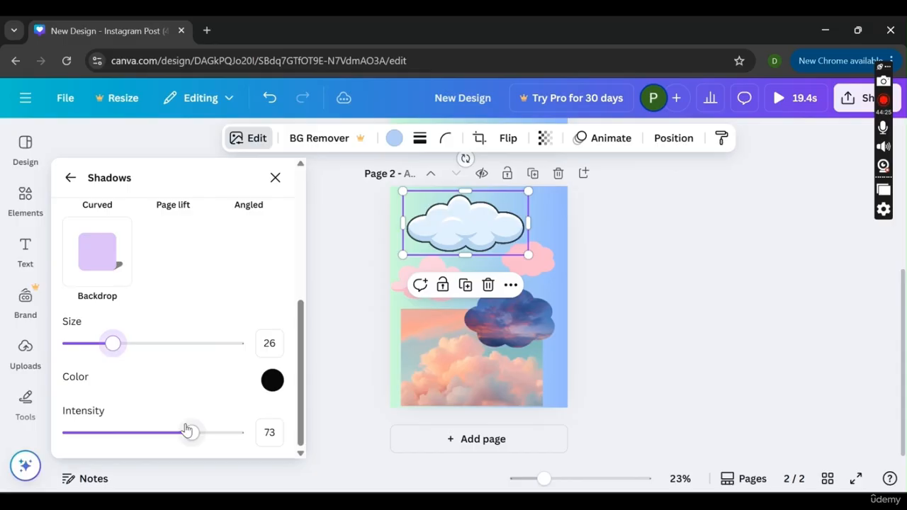
{"action": "mouse_move", "coordinate": [189, 432]}
{"action": "left_mouse_down"}
{"action": "mouse_move", "coordinate": [64, 433]}
{"action": "mouse_move", "coordinate": [285, 444]}
{"action": "mouse_move", "coordinate": [188, 440]}
{"action": "left_mouse_up"}
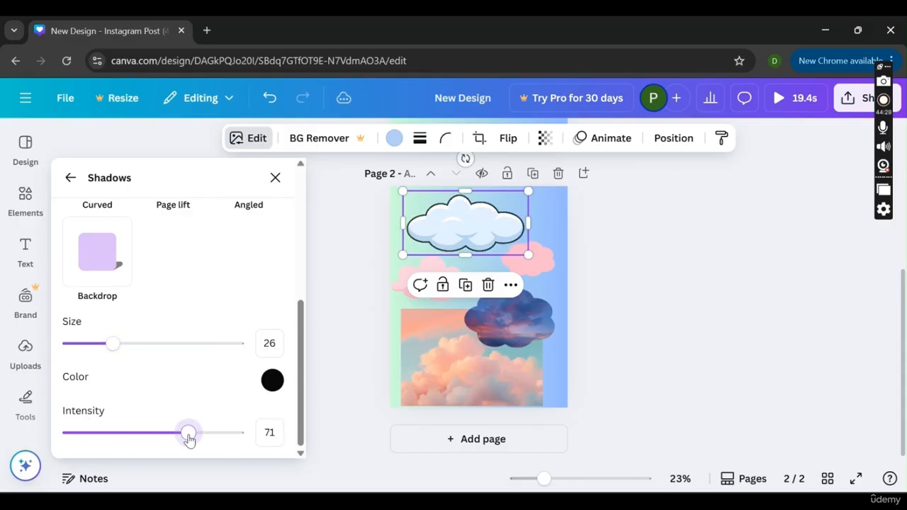
Try #A87676 and #A8A476 as the cloud's outline colour, set it to a bright yellow, and deselect the cloud
{"action": "left_click", "coordinate": [272, 380]}
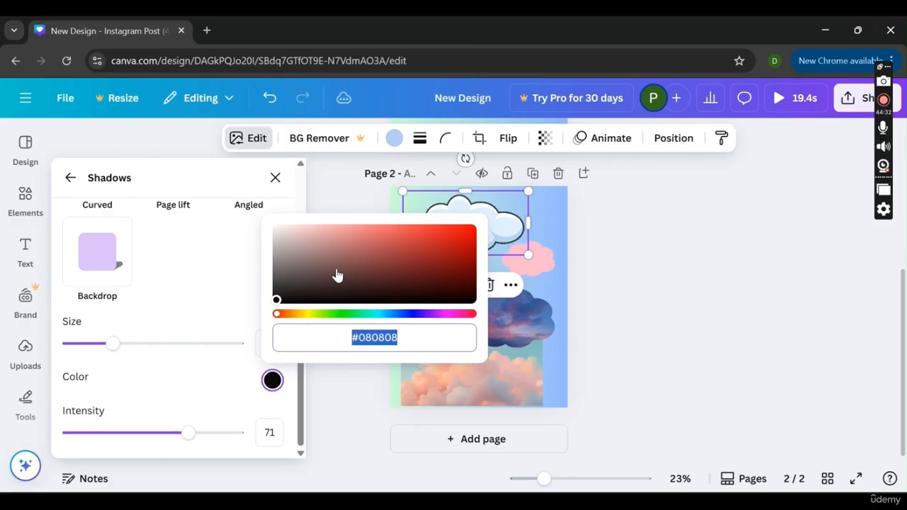
{"action": "left_click_drag", "start_coordinate": [337, 275], "coordinate": [333, 256]}
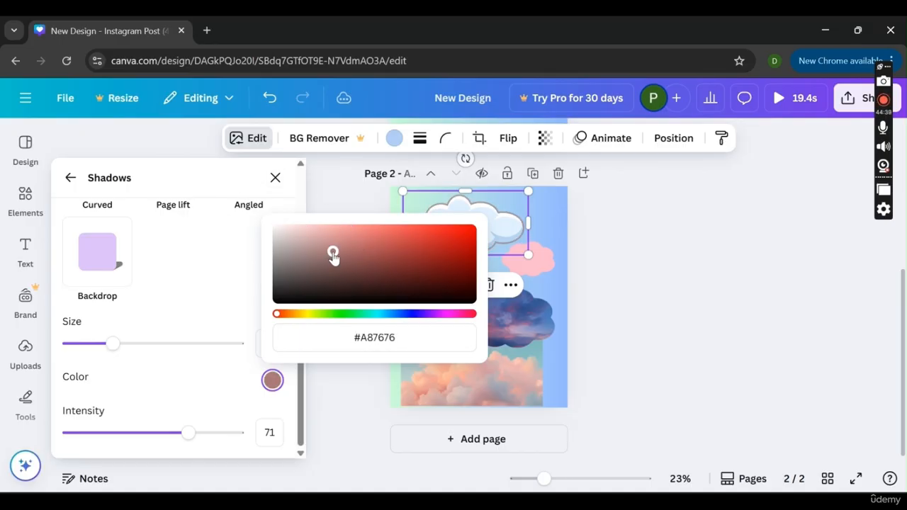
{"action": "left_click", "coordinate": [306, 315]}
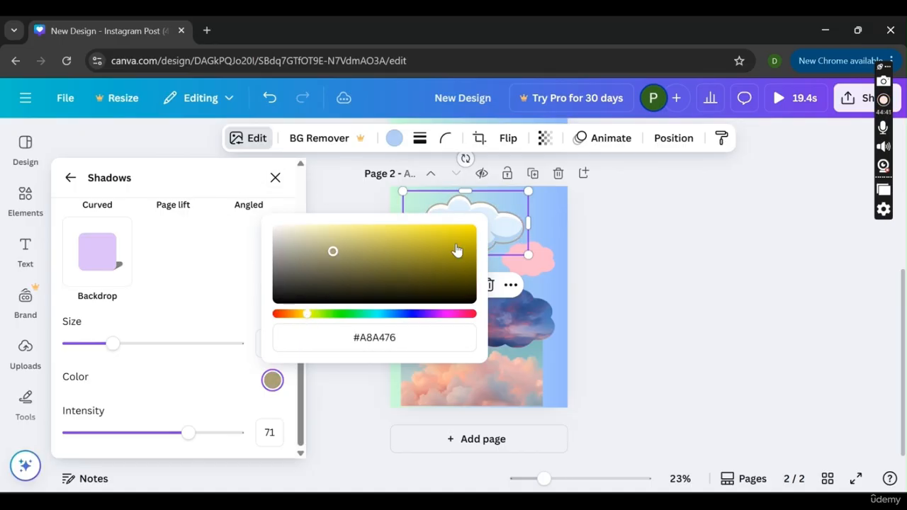
{"action": "left_click_drag", "start_coordinate": [457, 250], "coordinate": [457, 202]}
{"action": "left_click", "coordinate": [664, 243]}
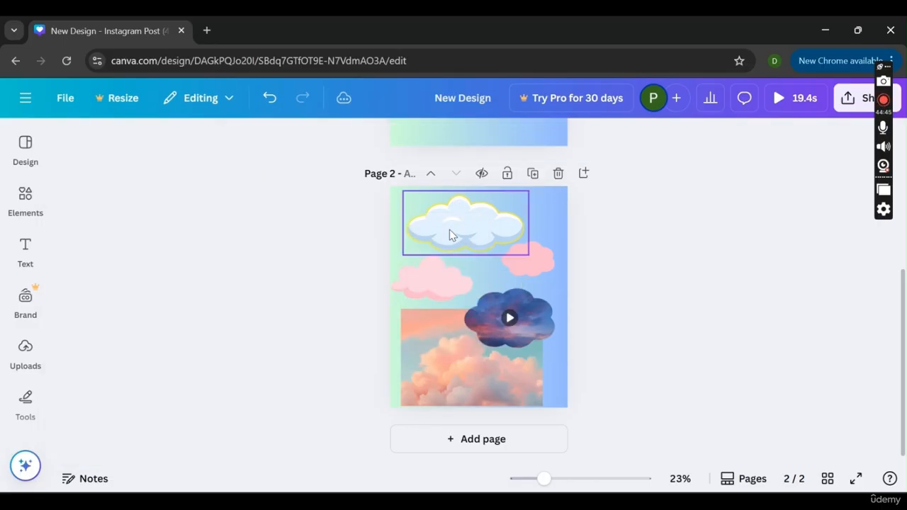
Reselect the large light-blue cloud, restore the scrolling page view, and reopen the cloud's Shadows settings
{"action": "left_click", "coordinate": [449, 230]}
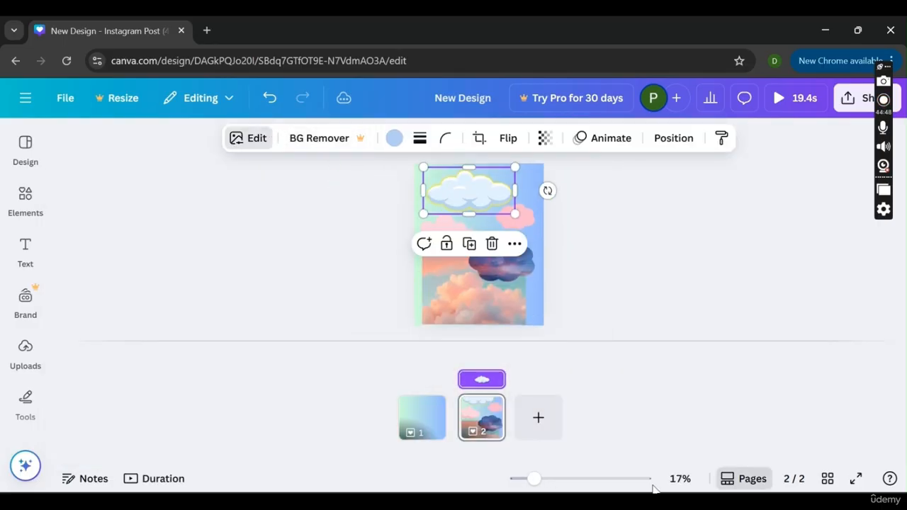
{"action": "left_click", "coordinate": [747, 478]}
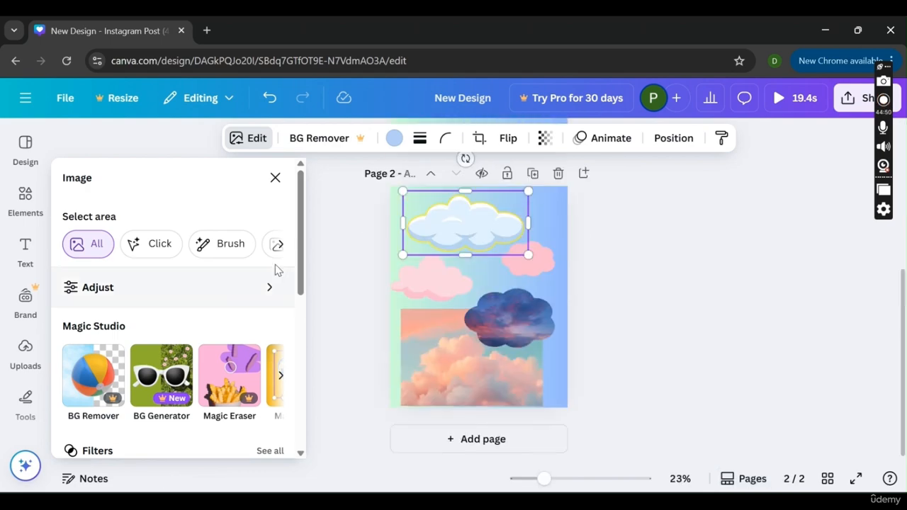
{"action": "left_click_drag", "start_coordinate": [302, 258], "coordinate": [279, 426]}
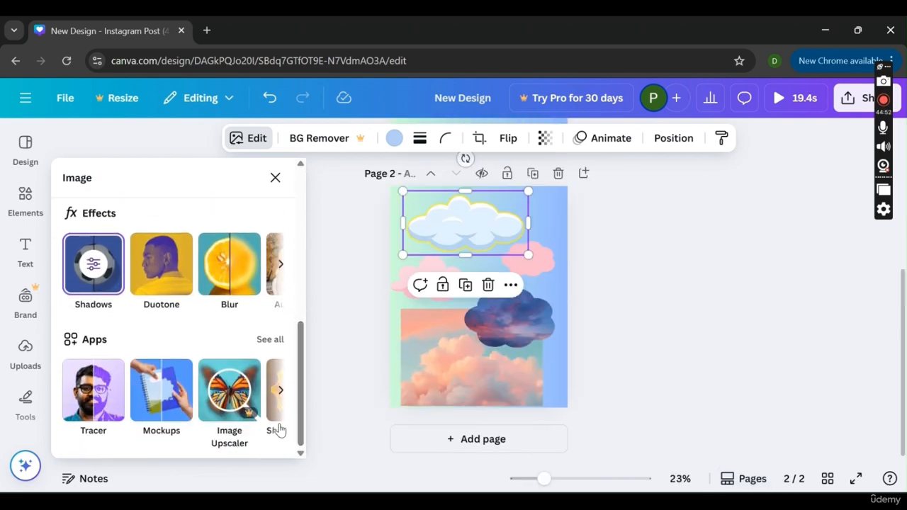
{"action": "left_click", "coordinate": [117, 288]}
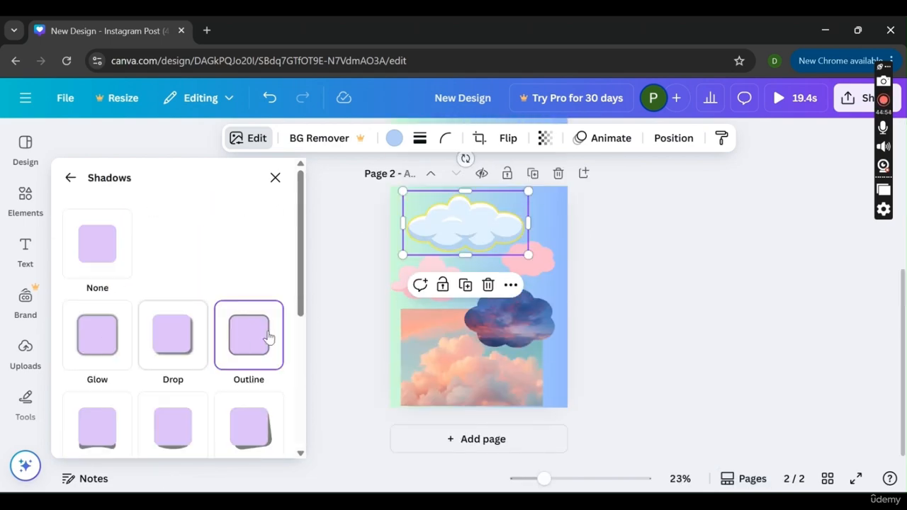
Try the Curved, Page lift, Angled and Backdrop shadow styles on the light blue cloud and review the Backdrop settings
{"action": "left_click_drag", "start_coordinate": [303, 300], "coordinate": [294, 389]}
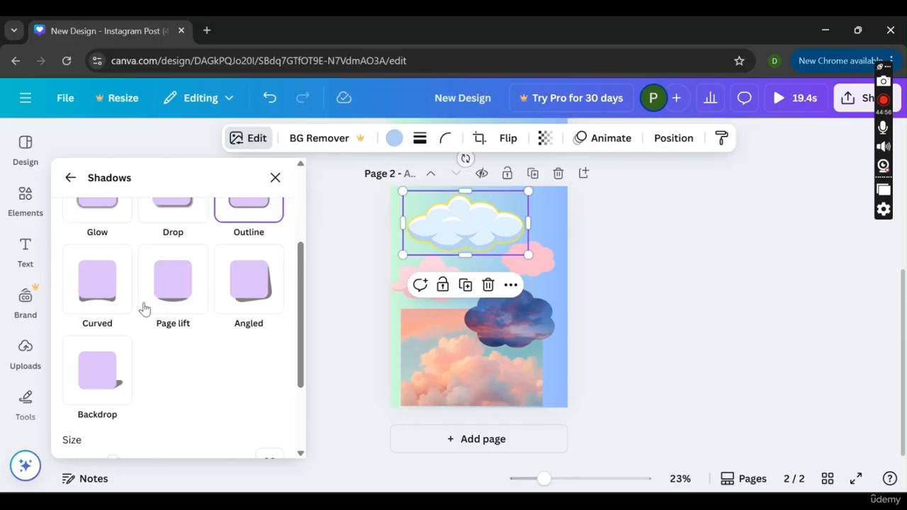
{"action": "left_click", "coordinate": [92, 278]}
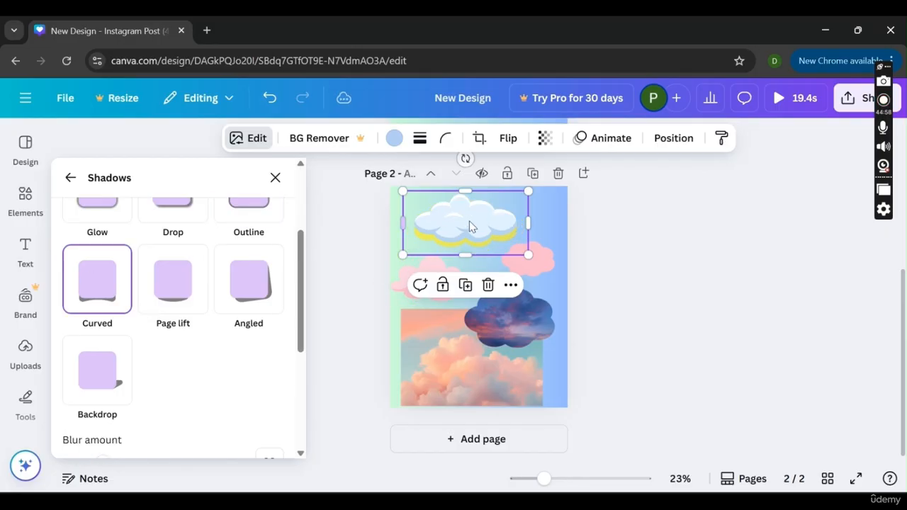
{"action": "left_click", "coordinate": [183, 295]}
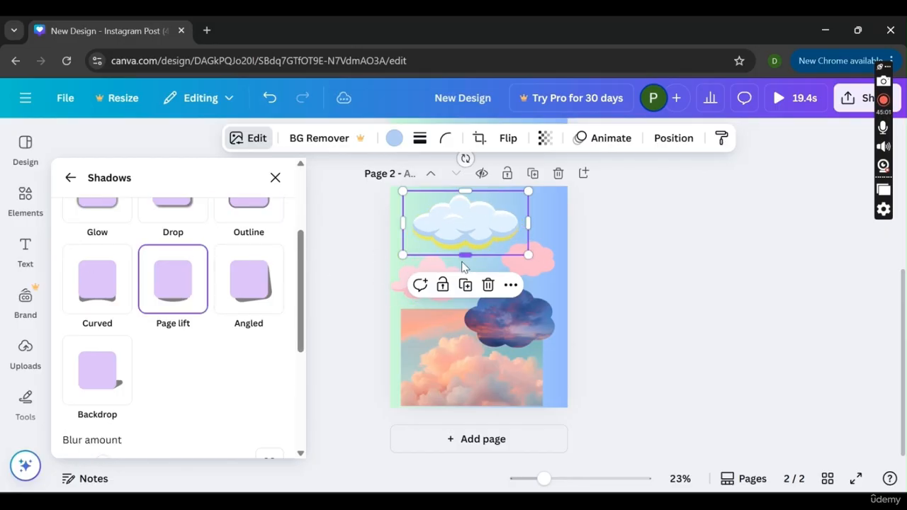
{"action": "left_click", "coordinate": [254, 287]}
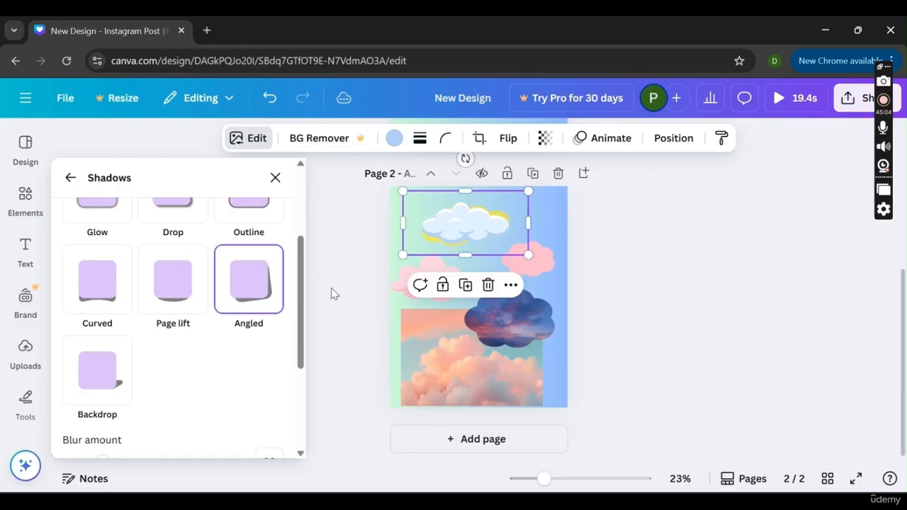
{"action": "left_click", "coordinate": [116, 381]}
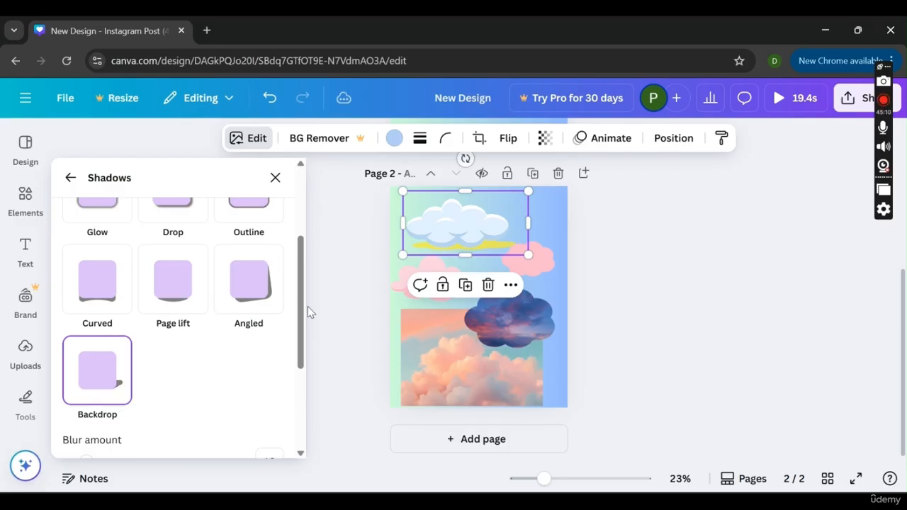
{"action": "scroll", "coordinate": [283, 415], "scroll_direction": "down", "scroll_amount": 3}
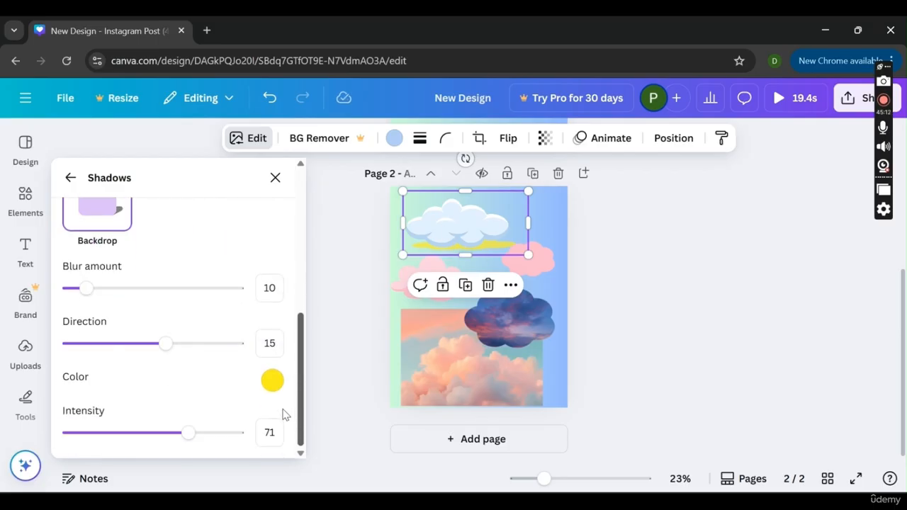
{"action": "scroll", "coordinate": [291, 354], "scroll_direction": "up", "scroll_amount": 5}
{"action": "scroll", "coordinate": [255, 439], "scroll_direction": "down", "scroll_amount": 5}
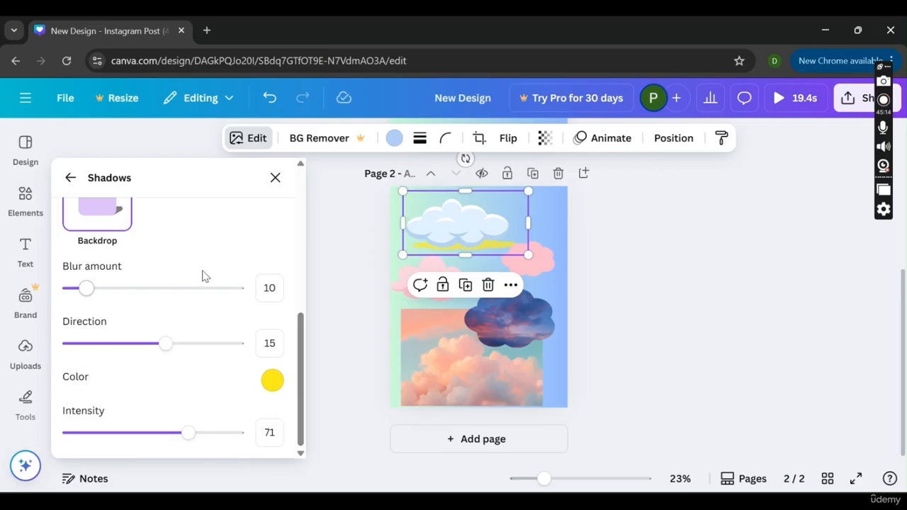
{"action": "scroll", "coordinate": [254, 222], "scroll_direction": "up", "scroll_amount": 5}
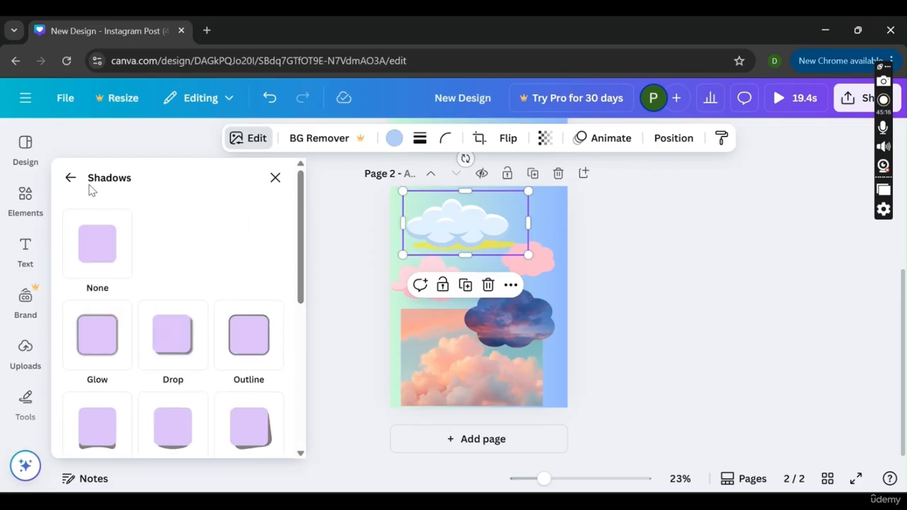
Apply the Drop shadow style to the light blue cloud and return to the image editing options
{"action": "left_click", "coordinate": [77, 229]}
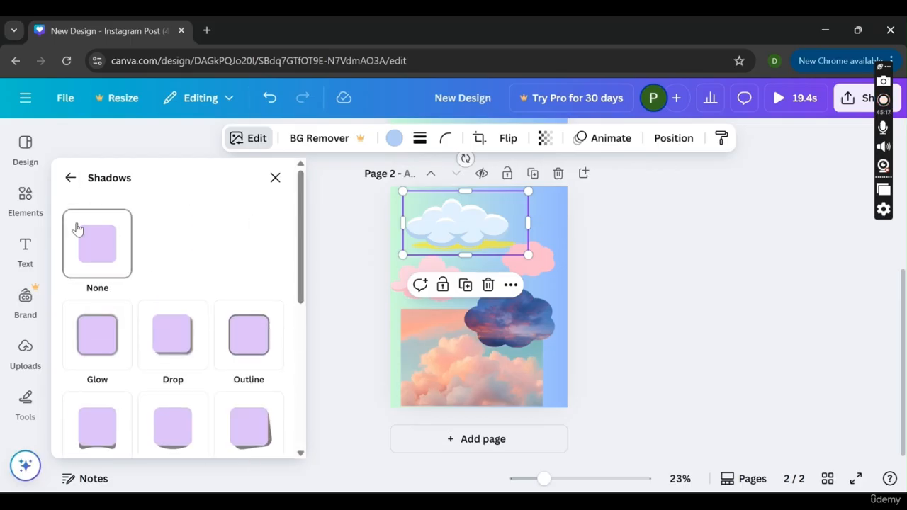
{"action": "left_click", "coordinate": [142, 362]}
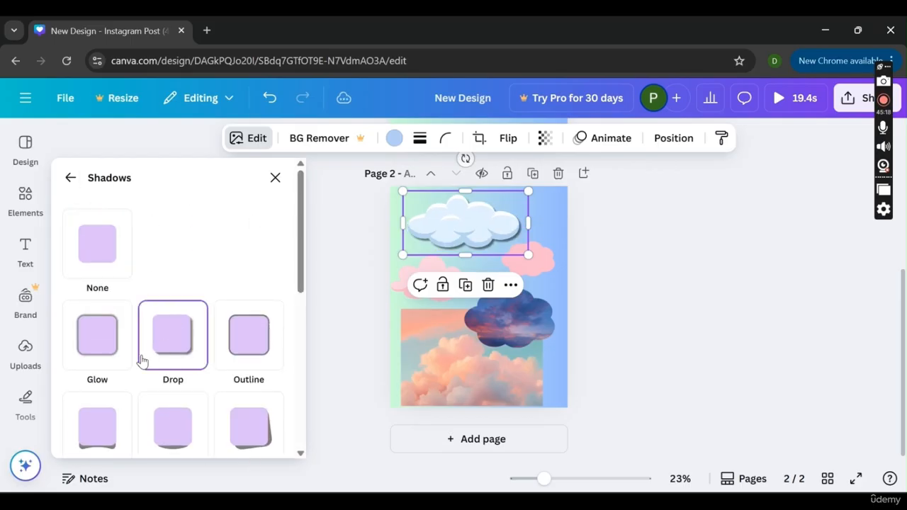
{"action": "left_click", "coordinate": [70, 178]}
Try the Cherry, Fuchsia, Pop, Violet and Sea Blue duotone presets on the cloud, keeping the intensity at 100
{"action": "left_click", "coordinate": [161, 263]}
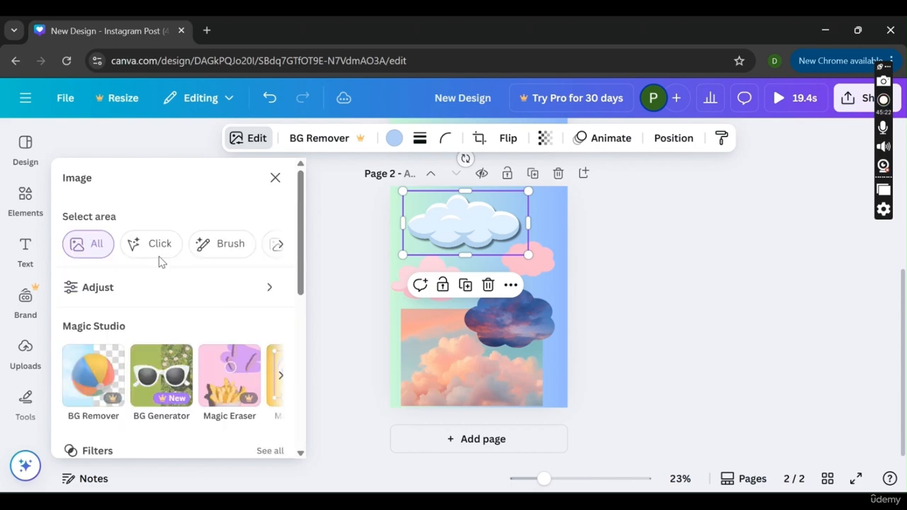
{"action": "left_click_drag", "start_coordinate": [301, 257], "coordinate": [281, 300]}
{"action": "left_click", "coordinate": [182, 250]}
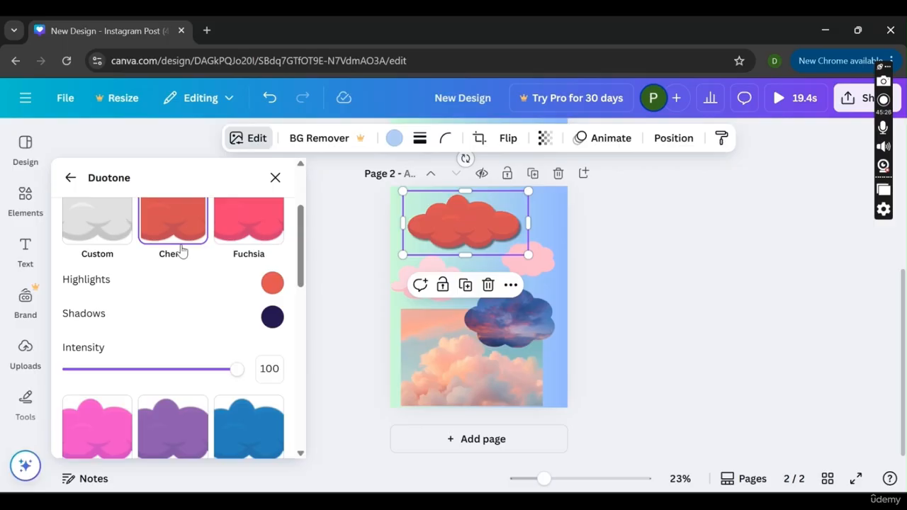
{"action": "left_click", "coordinate": [83, 245]}
{"action": "left_click", "coordinate": [219, 240]}
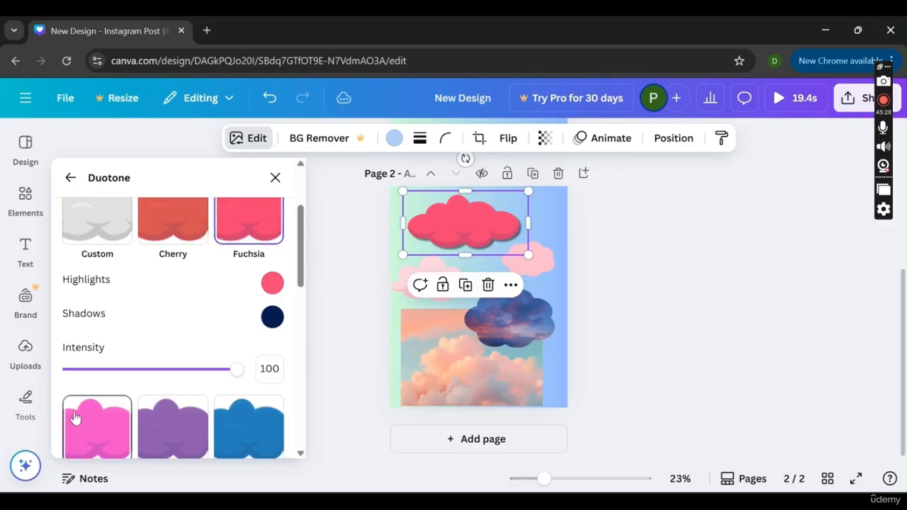
{"action": "left_click", "coordinate": [87, 432]}
{"action": "left_click", "coordinate": [196, 328]}
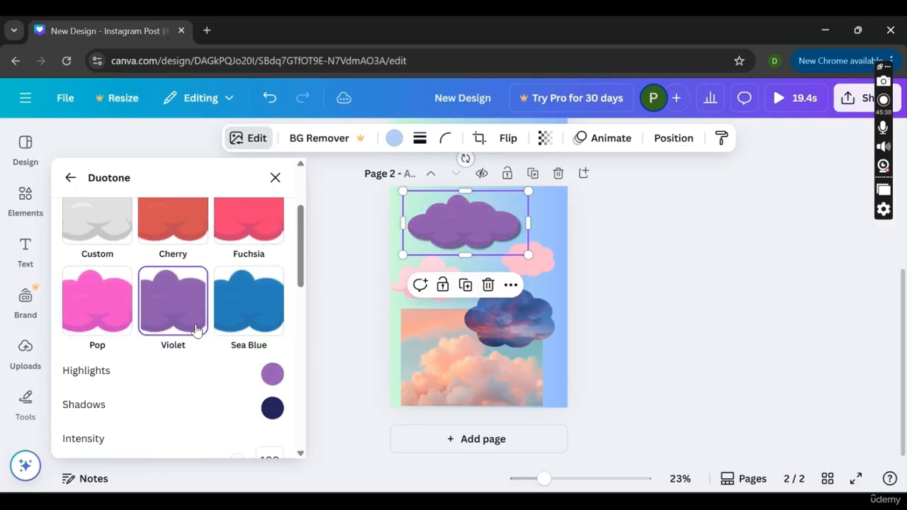
{"action": "left_click", "coordinate": [281, 298]}
{"action": "scroll", "coordinate": [300, 286], "scroll_direction": "down", "scroll_amount": 2}
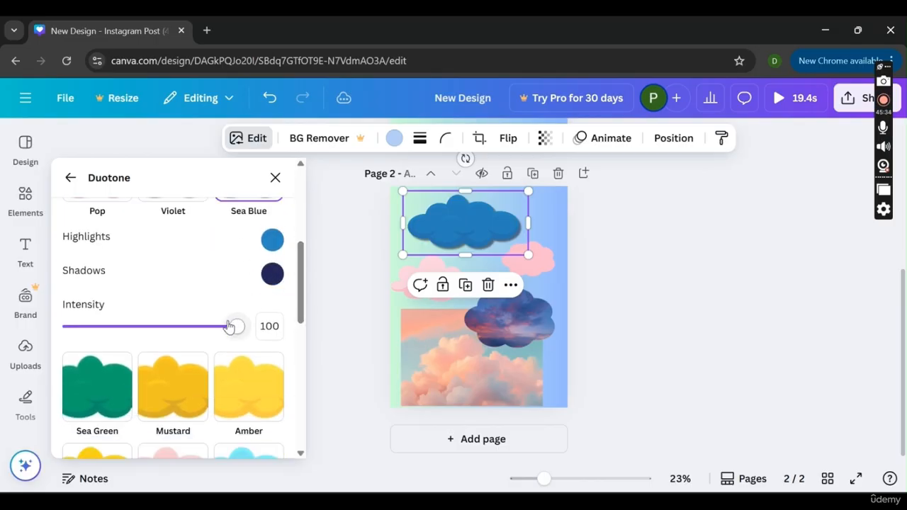
{"action": "mouse_move", "coordinate": [234, 325]}
{"action": "left_mouse_down"}
{"action": "mouse_move", "coordinate": [63, 326]}
{"action": "mouse_move", "coordinate": [248, 327]}
{"action": "left_mouse_up"}
Try the Amber, Mustard, Sea Green and Blush duotone presets on the cloud
{"action": "left_click_drag", "start_coordinate": [301, 298], "coordinate": [295, 336]}
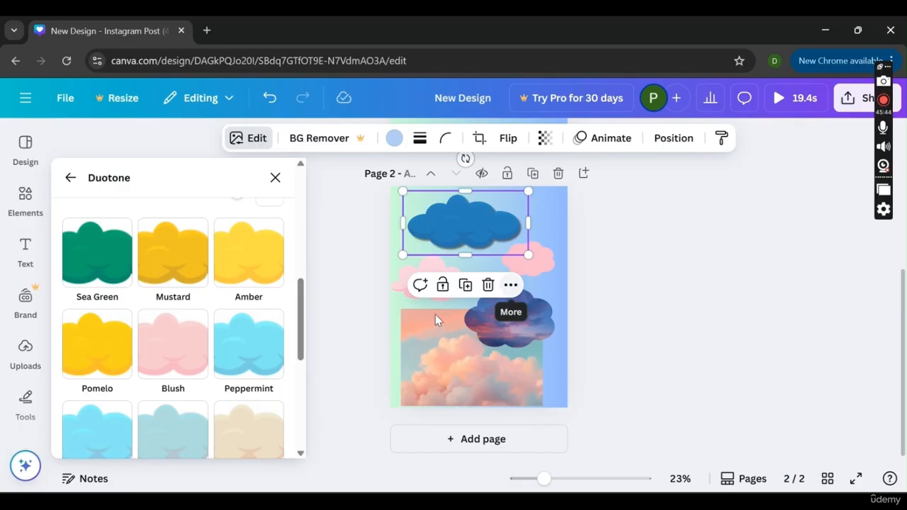
{"action": "left_click", "coordinate": [268, 282]}
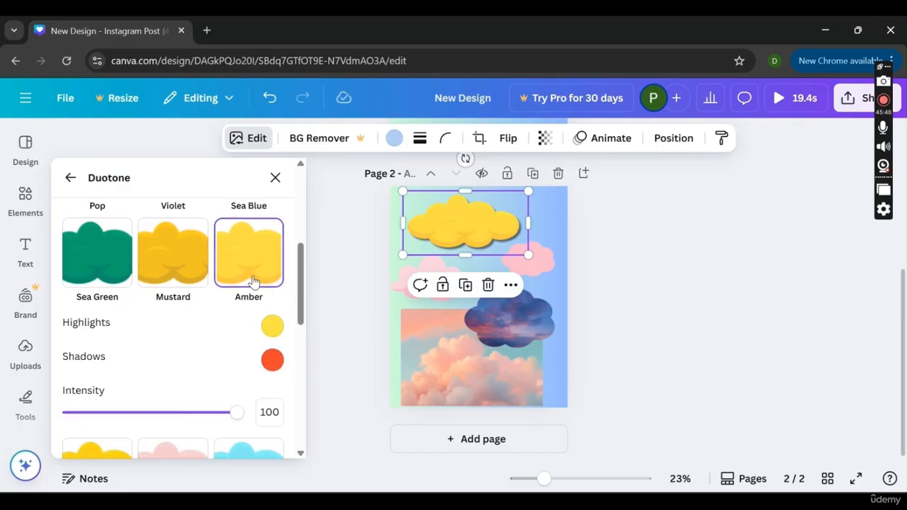
{"action": "left_click", "coordinate": [174, 260]}
{"action": "left_click", "coordinate": [101, 251]}
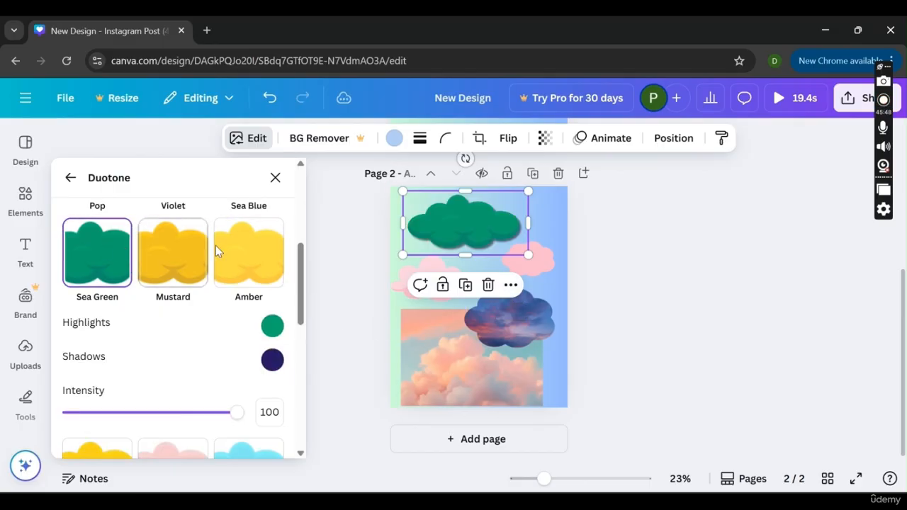
{"action": "left_click", "coordinate": [240, 256]}
{"action": "scroll", "coordinate": [299, 285], "scroll_direction": "down", "scroll_amount": 3}
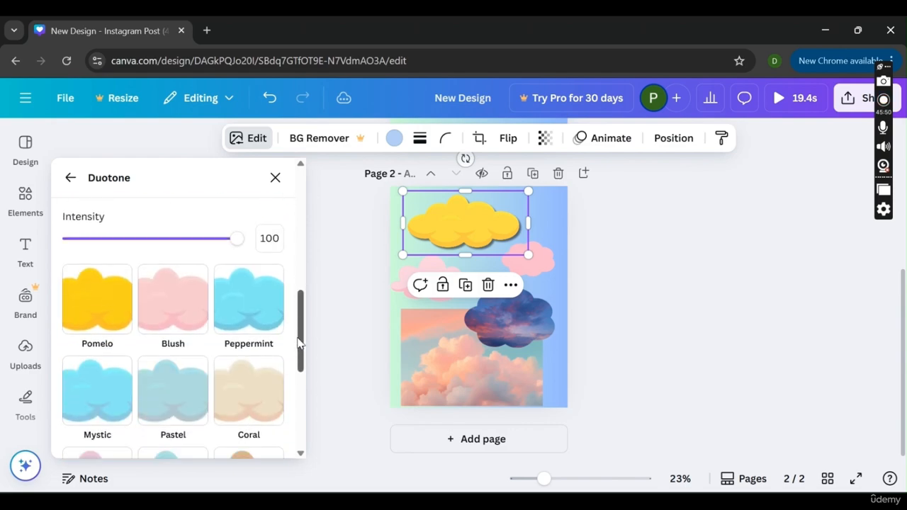
{"action": "left_click", "coordinate": [166, 265]}
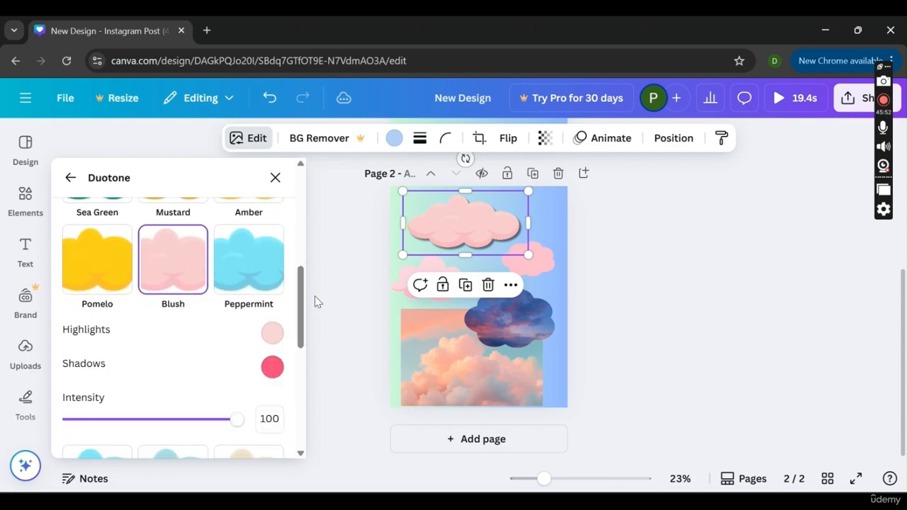
Reset the cloud's duotone to None and return to the image effects
{"action": "left_click_drag", "start_coordinate": [298, 283], "coordinate": [295, 151]}
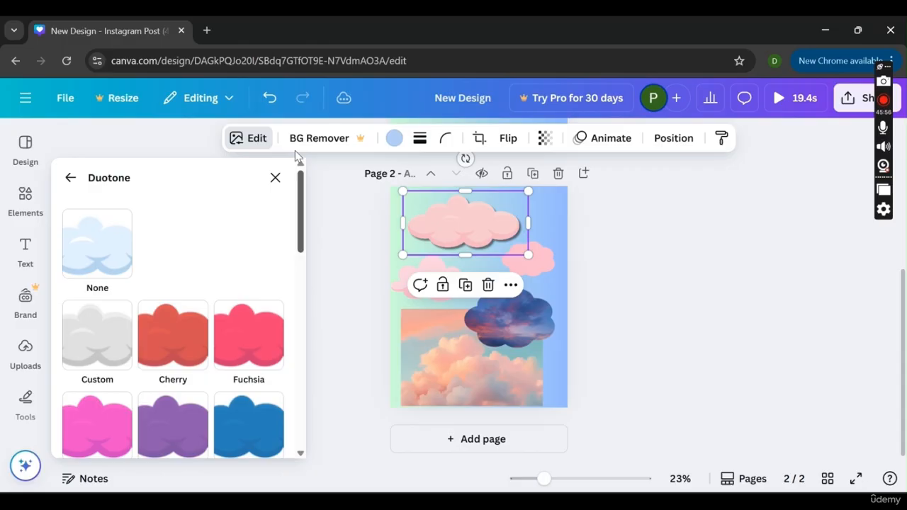
{"action": "left_click", "coordinate": [76, 242]}
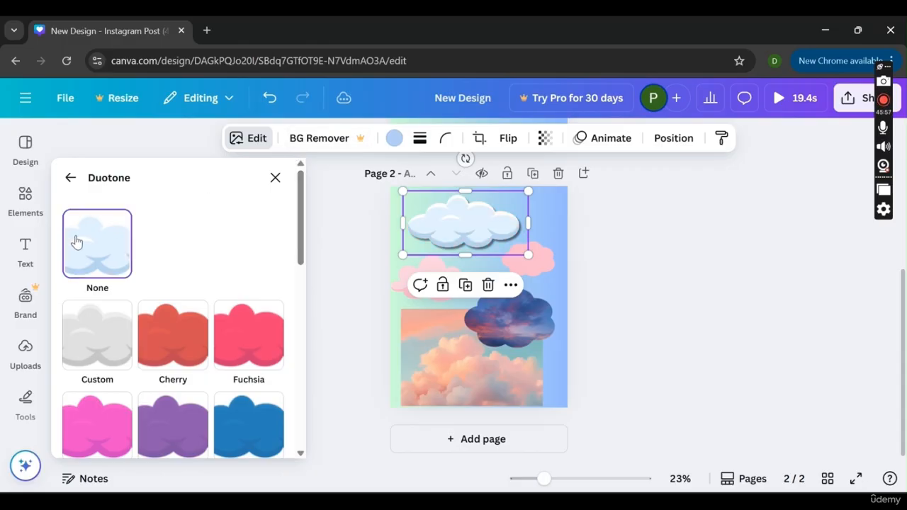
{"action": "left_click", "coordinate": [70, 178]}
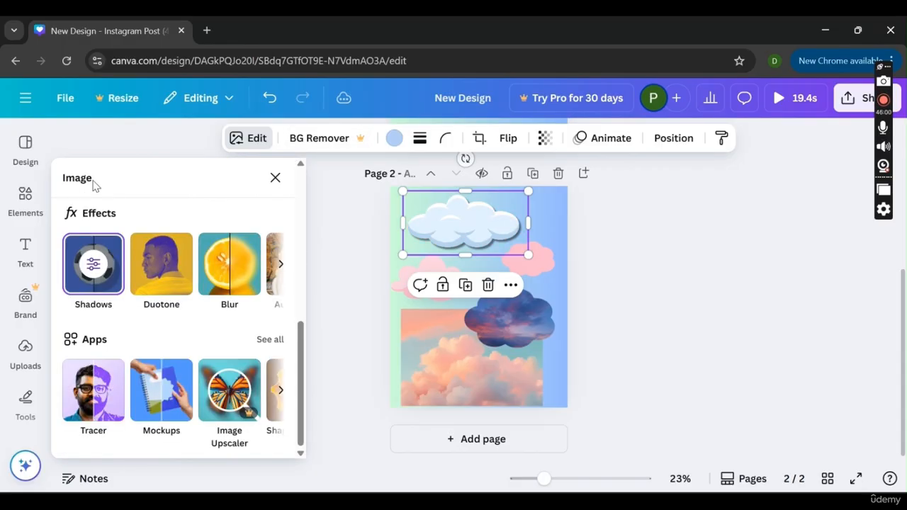
Start the Blur effect on the cloud with brush size 43 and intensity 90
{"action": "left_click", "coordinate": [230, 265]}
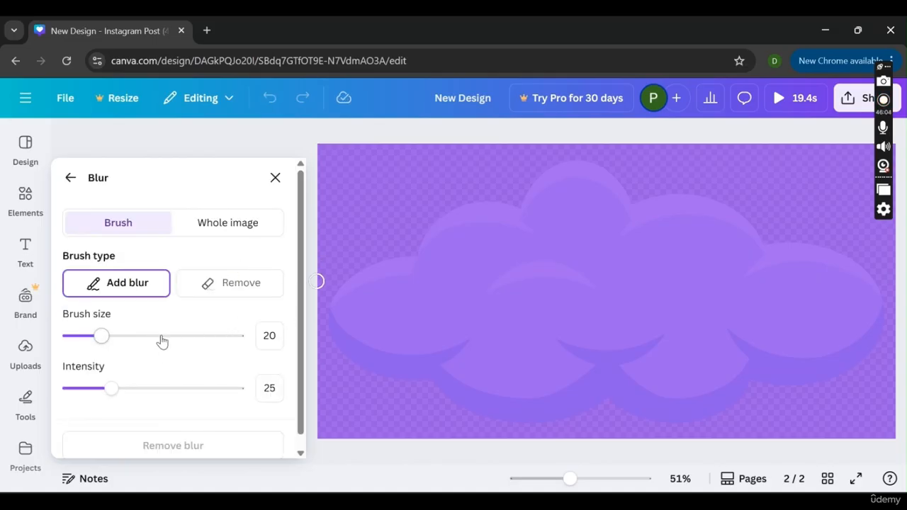
{"action": "mouse_move", "coordinate": [100, 338]}
{"action": "left_mouse_down"}
{"action": "mouse_move", "coordinate": [263, 338]}
{"action": "mouse_move", "coordinate": [69, 336]}
{"action": "mouse_move", "coordinate": [157, 340]}
{"action": "left_mouse_up"}
{"action": "left_click_drag", "start_coordinate": [112, 390], "coordinate": [220, 388]}
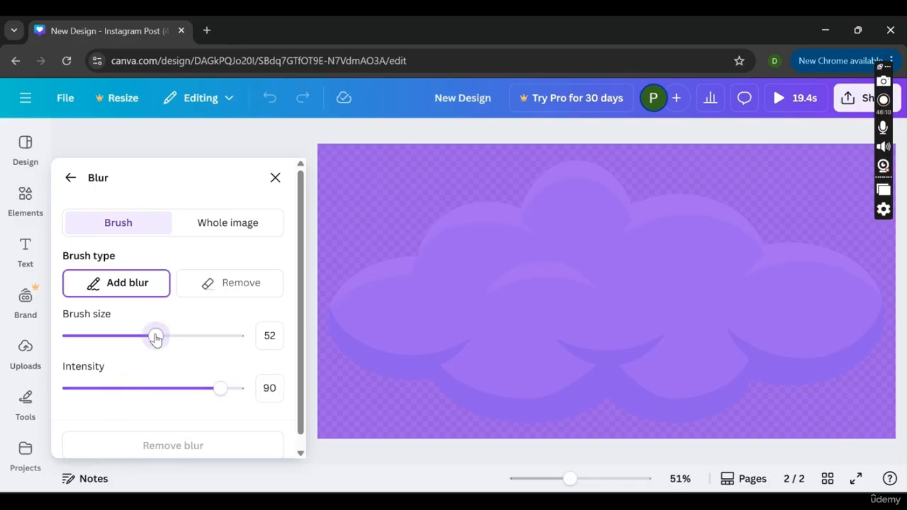
{"action": "left_click_drag", "start_coordinate": [156, 337], "coordinate": [142, 338]}
Blur the whole cloud image at intensity 100 and return to the page to check the effect
{"action": "left_click", "coordinate": [202, 225]}
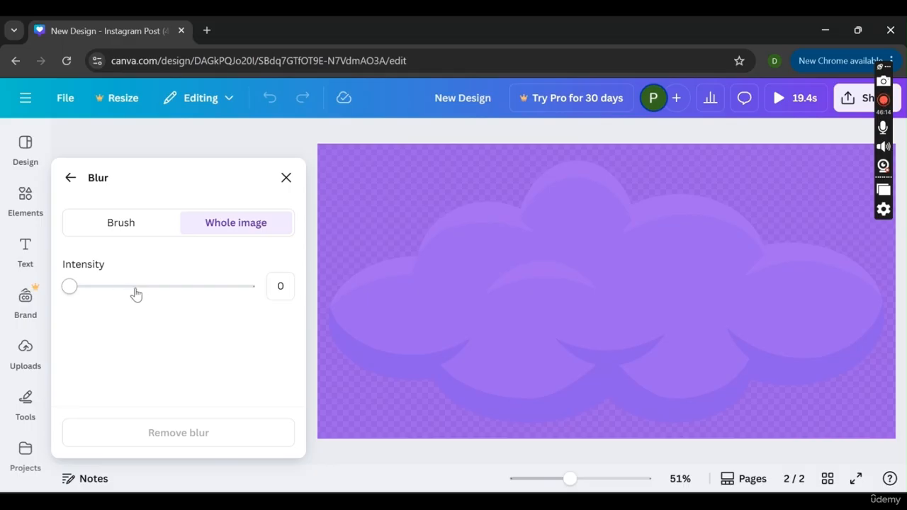
{"action": "left_click_drag", "start_coordinate": [136, 294], "coordinate": [270, 286]}
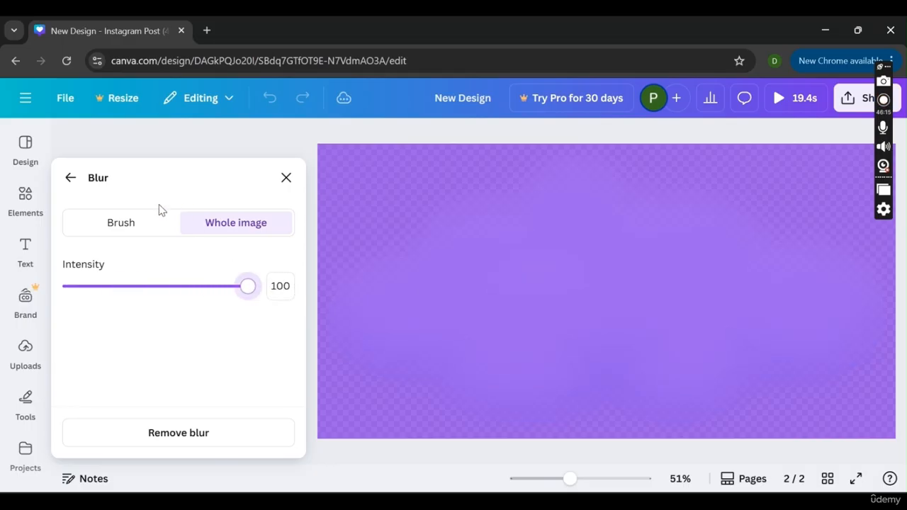
{"action": "left_click", "coordinate": [147, 224]}
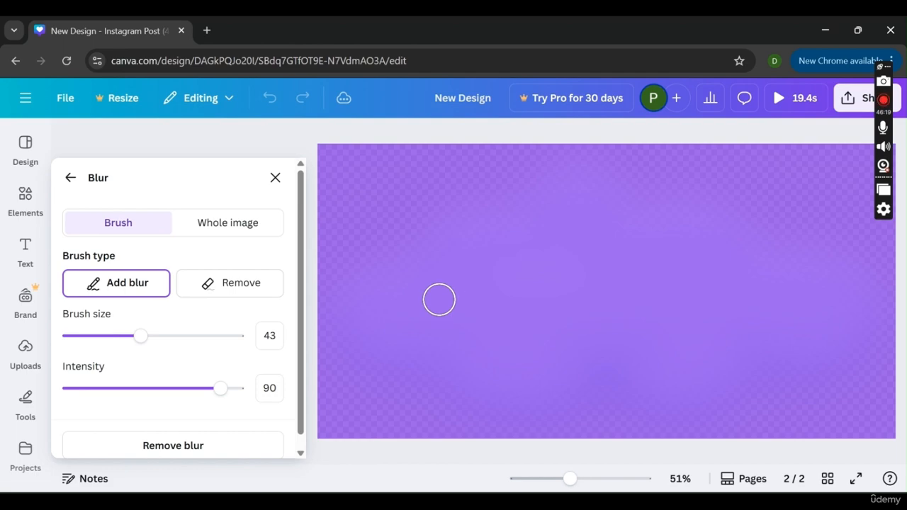
{"action": "left_click", "coordinate": [235, 224]}
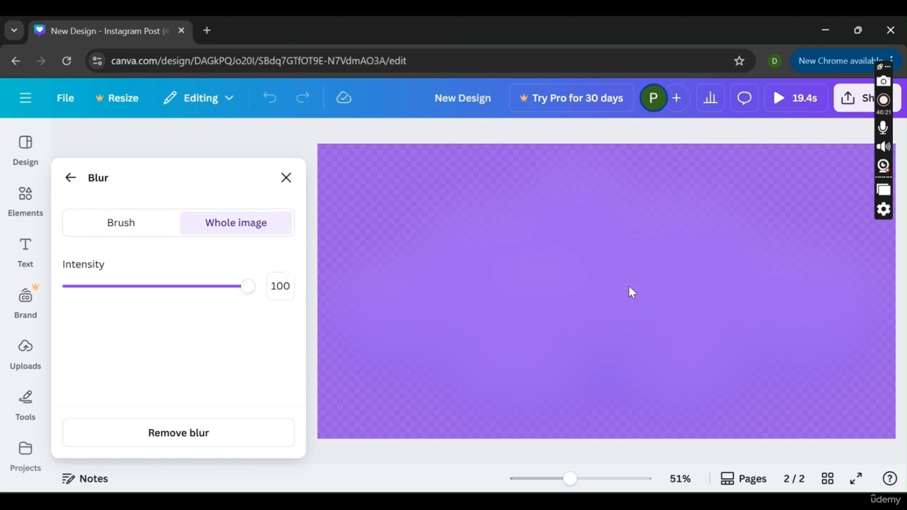
{"action": "left_click", "coordinate": [70, 177]}
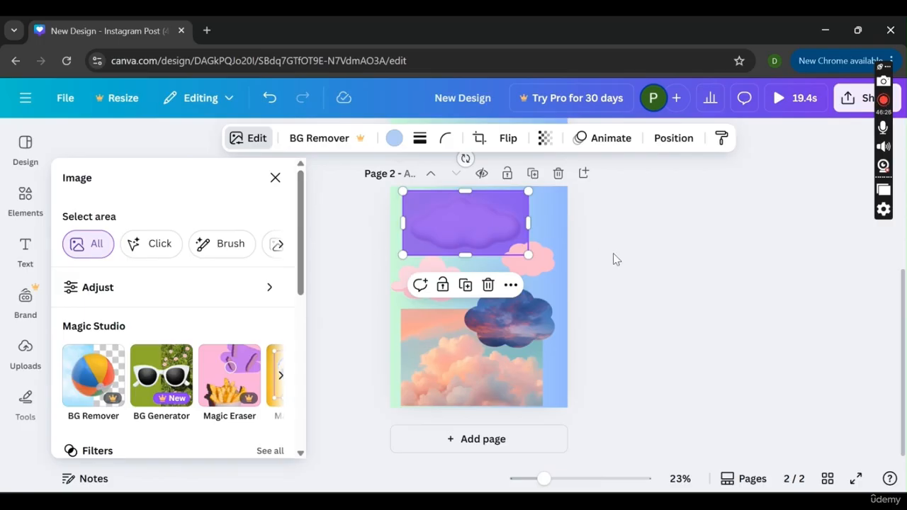
{"action": "left_click", "coordinate": [615, 259]}
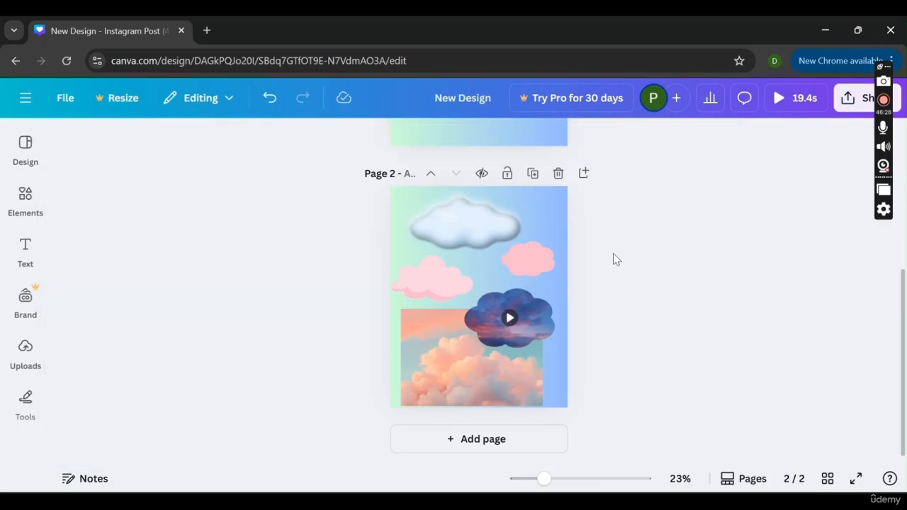
Undo the whole-image blur on the cloud and return to its image effects
{"action": "left_click", "coordinate": [478, 232]}
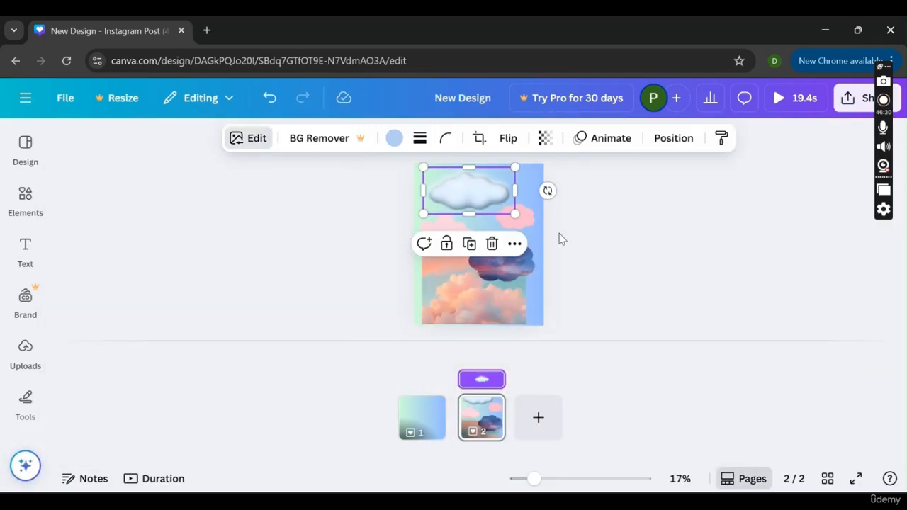
{"action": "left_click", "coordinate": [749, 479]}
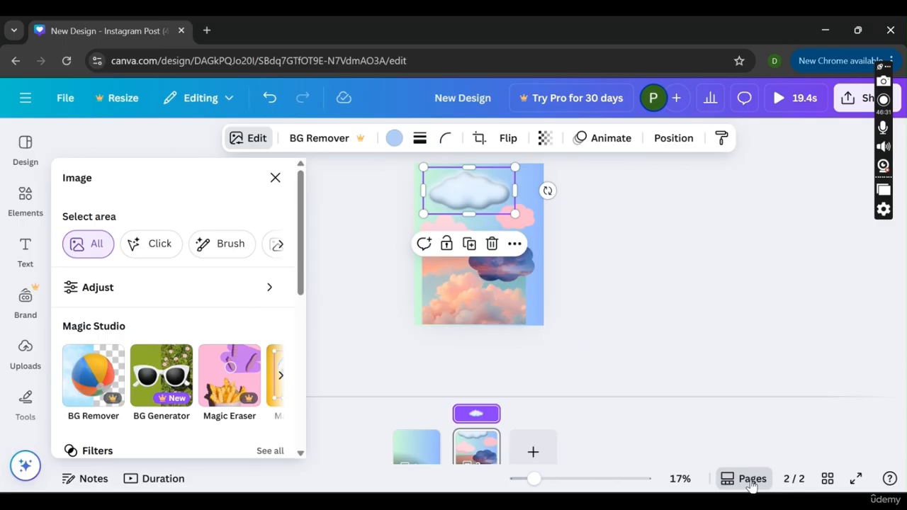
{"action": "left_click", "coordinate": [269, 98]}
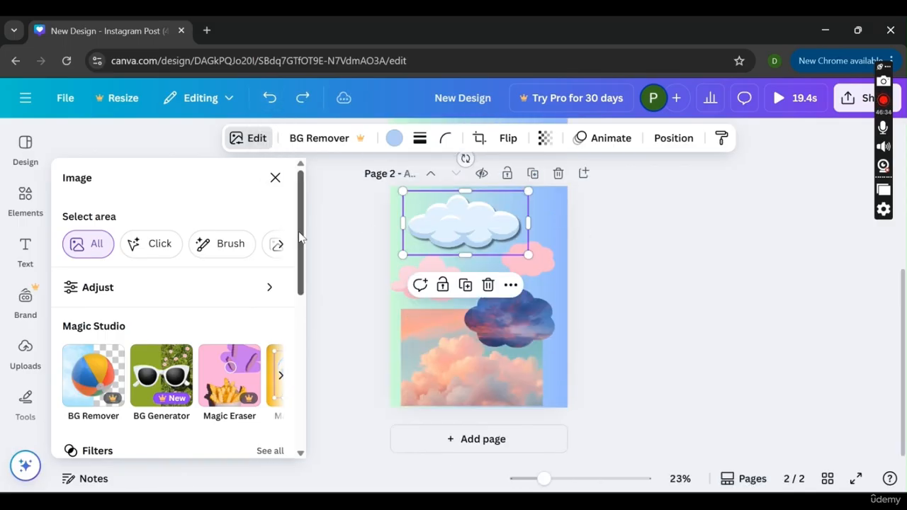
{"action": "left_click_drag", "start_coordinate": [299, 235], "coordinate": [298, 416]}
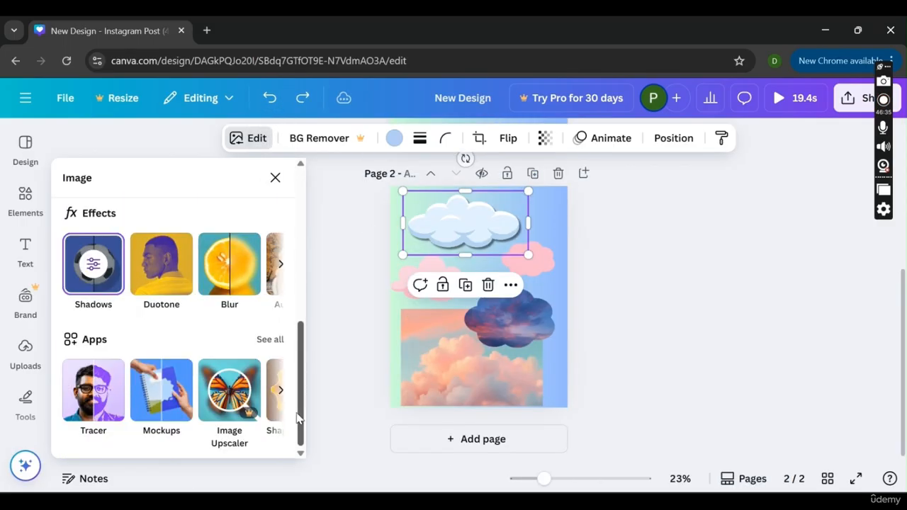
Brush blur onto the cloud's upper-left puff and lower centre at brush size 43 and intensity 90, and return to the image settings
{"action": "left_click", "coordinate": [234, 283]}
{"action": "left_click", "coordinate": [105, 225]}
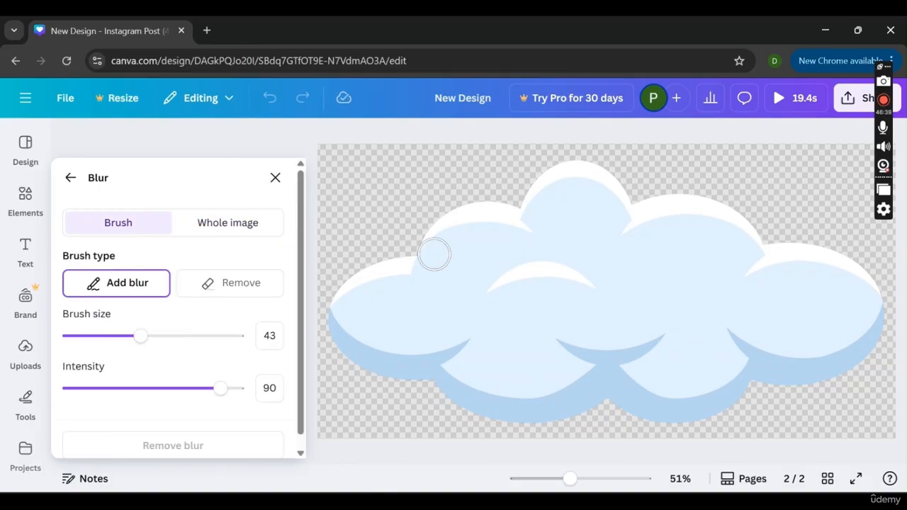
{"action": "mouse_move", "coordinate": [433, 255]}
{"action": "left_mouse_down"}
{"action": "mouse_move", "coordinate": [476, 225]}
{"action": "mouse_move", "coordinate": [529, 236]}
{"action": "mouse_move", "coordinate": [511, 251]}
{"action": "mouse_move", "coordinate": [444, 260]}
{"action": "mouse_move", "coordinate": [432, 277]}
{"action": "mouse_move", "coordinate": [494, 233]}
{"action": "mouse_move", "coordinate": [512, 246]}
{"action": "mouse_move", "coordinate": [444, 275]}
{"action": "left_mouse_up"}
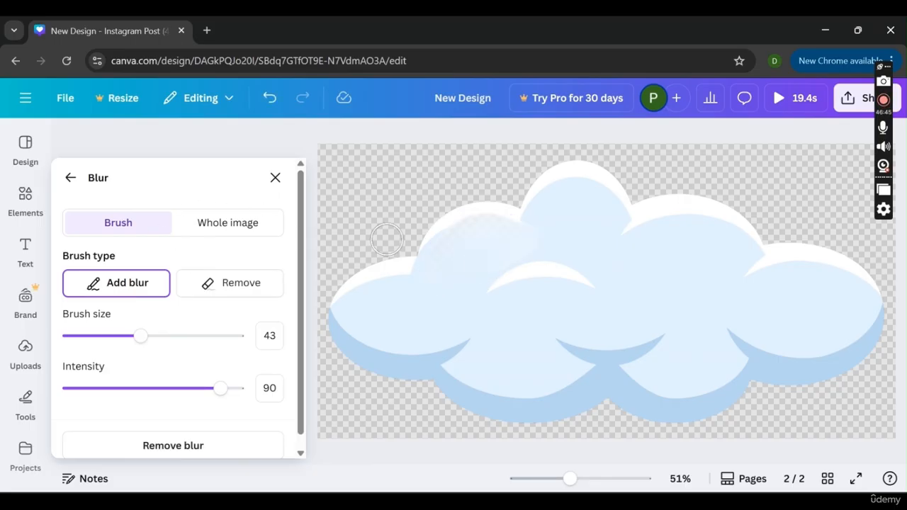
{"action": "mouse_move", "coordinate": [466, 262]}
{"action": "left_mouse_down"}
{"action": "mouse_move", "coordinate": [486, 243]}
{"action": "mouse_move", "coordinate": [534, 231]}
{"action": "mouse_move", "coordinate": [538, 213]}
{"action": "left_mouse_up"}
{"action": "mouse_move", "coordinate": [559, 334]}
{"action": "left_mouse_down"}
{"action": "mouse_move", "coordinate": [589, 361]}
{"action": "mouse_move", "coordinate": [641, 363]}
{"action": "mouse_move", "coordinate": [662, 336]}
{"action": "mouse_move", "coordinate": [604, 352]}
{"action": "mouse_move", "coordinate": [561, 337]}
{"action": "left_mouse_up"}
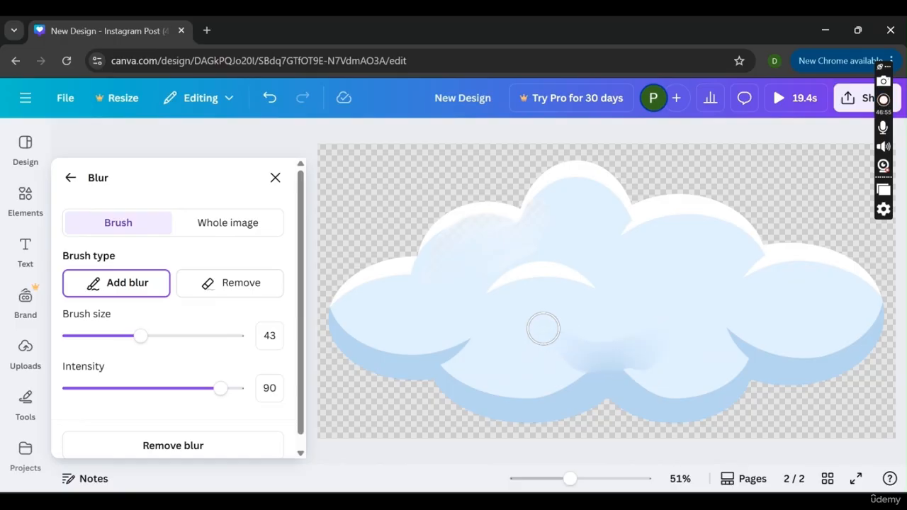
{"action": "left_click", "coordinate": [72, 178]}
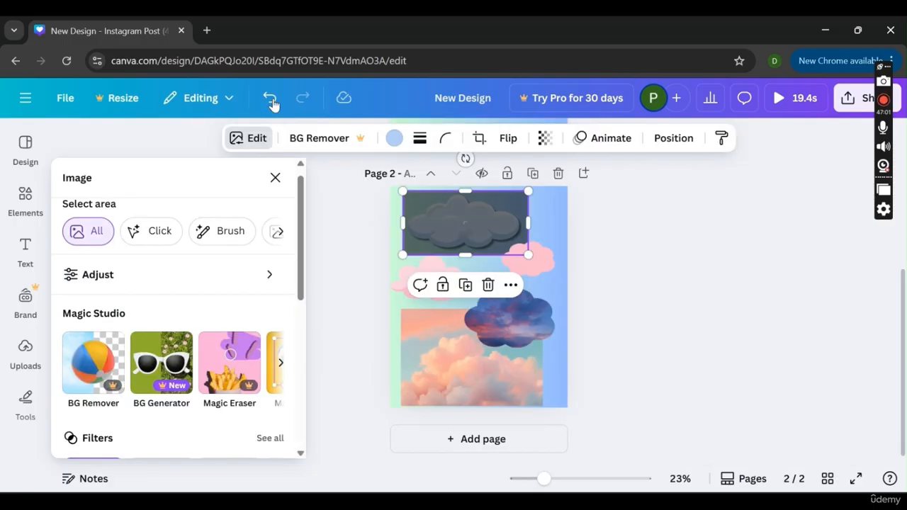
Undo the brushed blur on the cloud while keeping its original blue colouring
{"action": "left_click", "coordinate": [270, 99]}
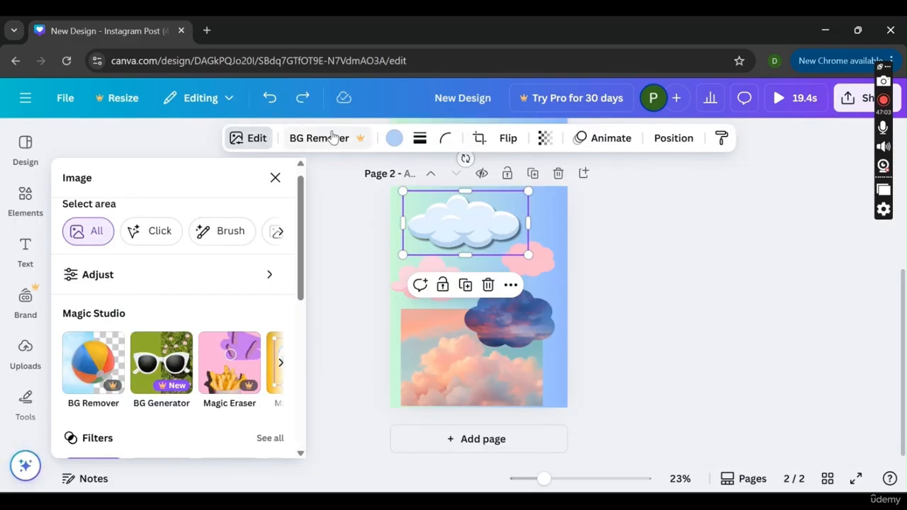
{"action": "left_click", "coordinate": [271, 101]}
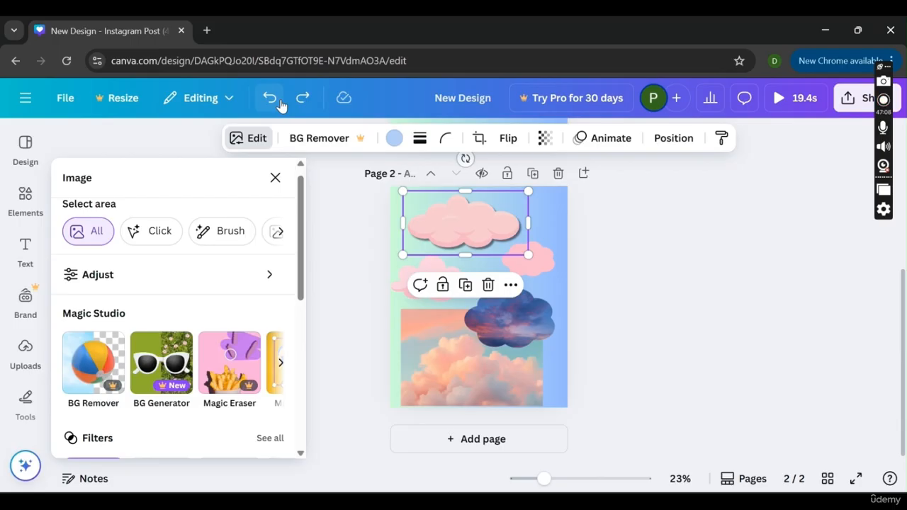
{"action": "left_click", "coordinate": [307, 101]}
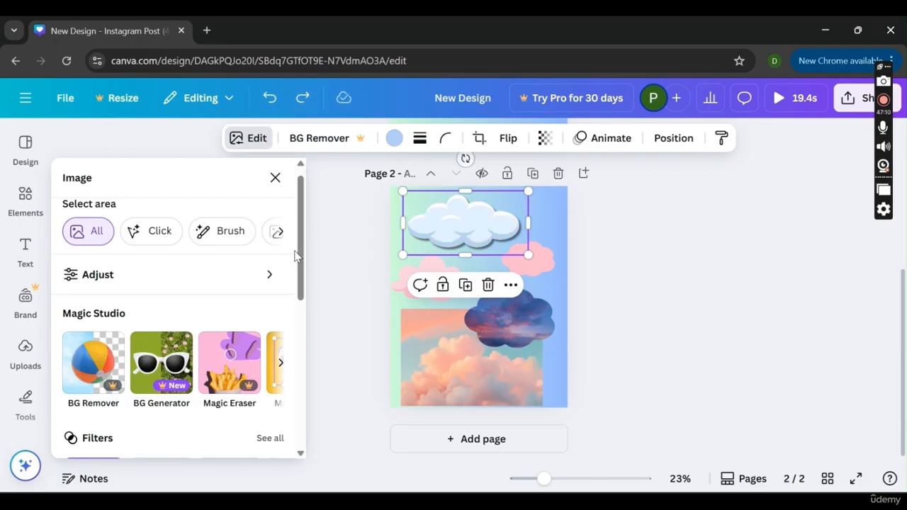
Apply the Auto Focus effect to the cloud
{"action": "left_click_drag", "start_coordinate": [296, 256], "coordinate": [284, 413]}
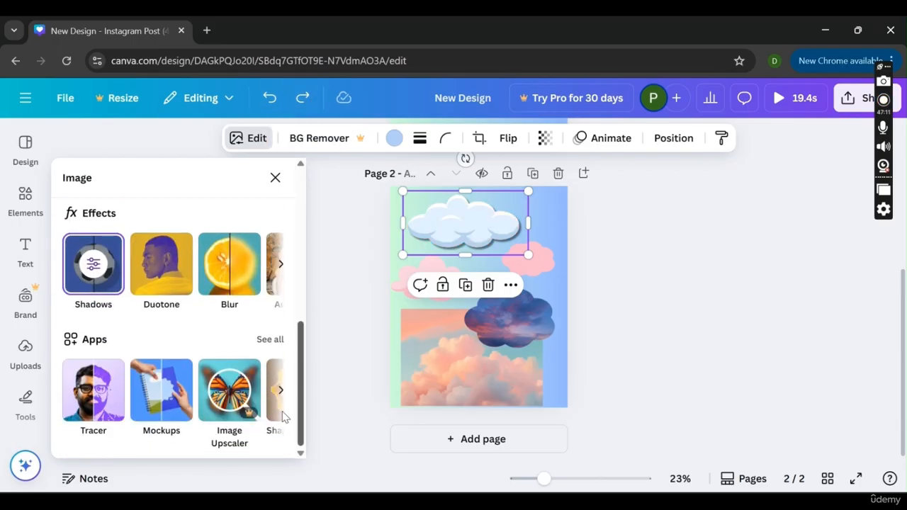
{"action": "left_click", "coordinate": [283, 263]}
{"action": "left_click", "coordinate": [186, 268]}
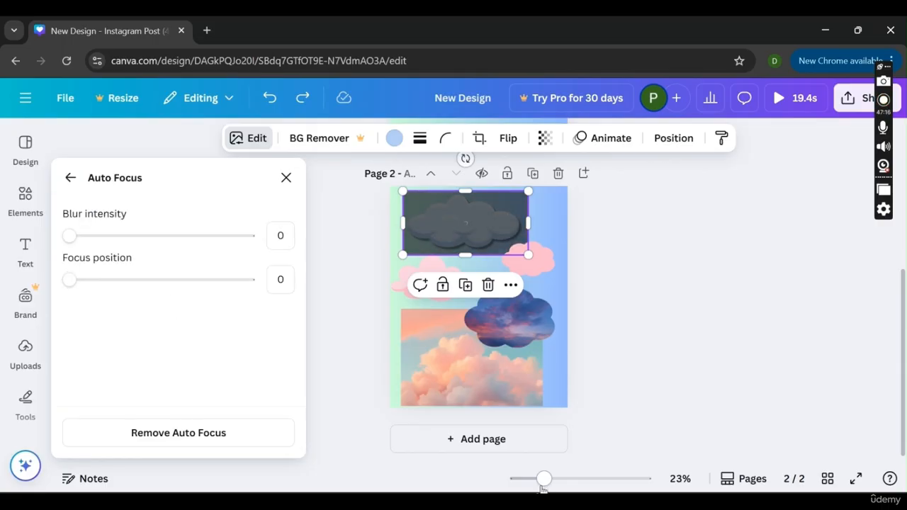
Raise the cloud's Auto Focus blur intensity and focus position to 100 each
{"action": "left_click_drag", "start_coordinate": [543, 478], "coordinate": [570, 479]}
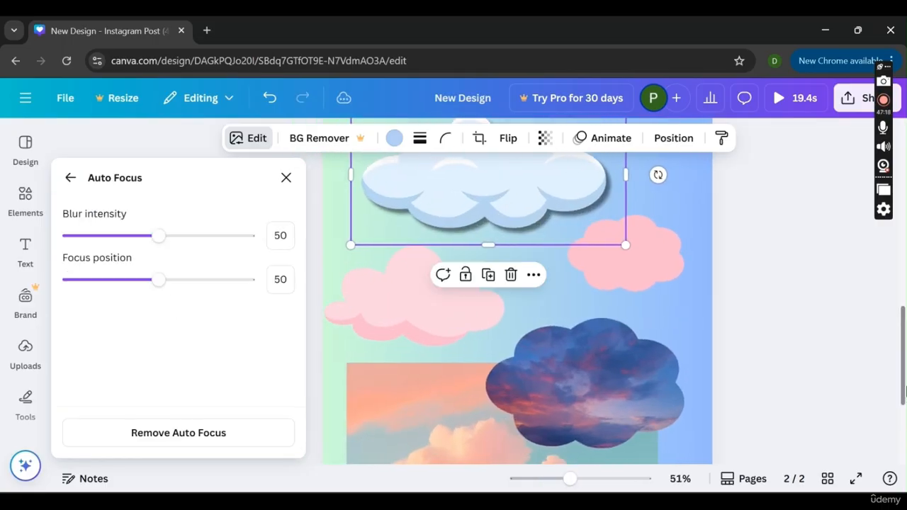
{"action": "left_click_drag", "start_coordinate": [898, 389], "coordinate": [896, 358]}
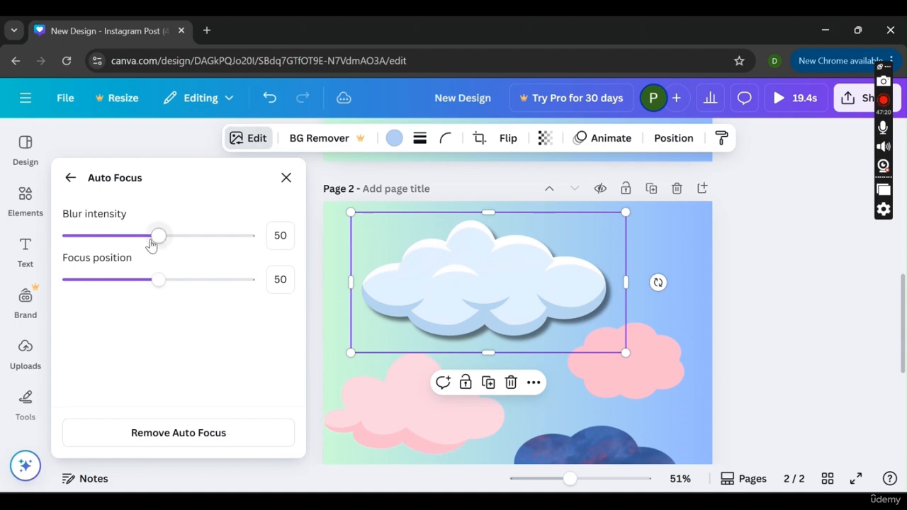
{"action": "left_click_drag", "start_coordinate": [156, 240], "coordinate": [319, 247]}
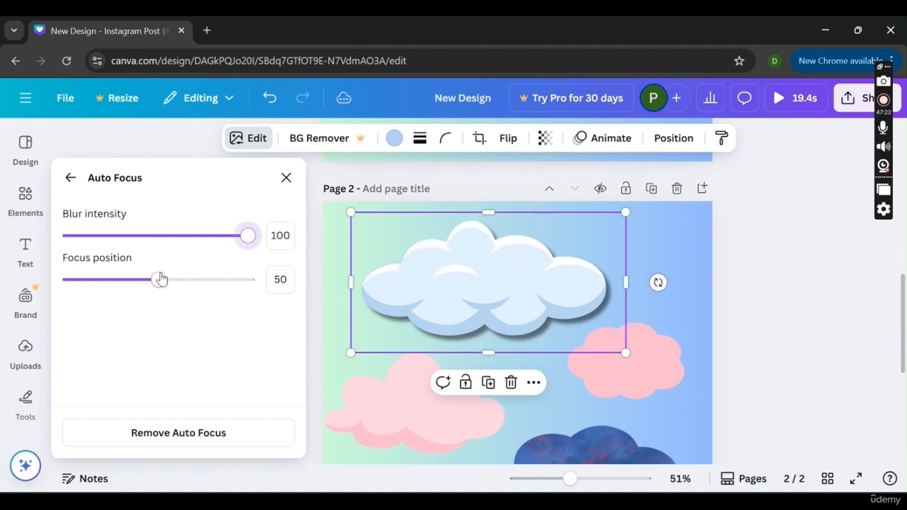
{"action": "left_click_drag", "start_coordinate": [159, 278], "coordinate": [321, 276]}
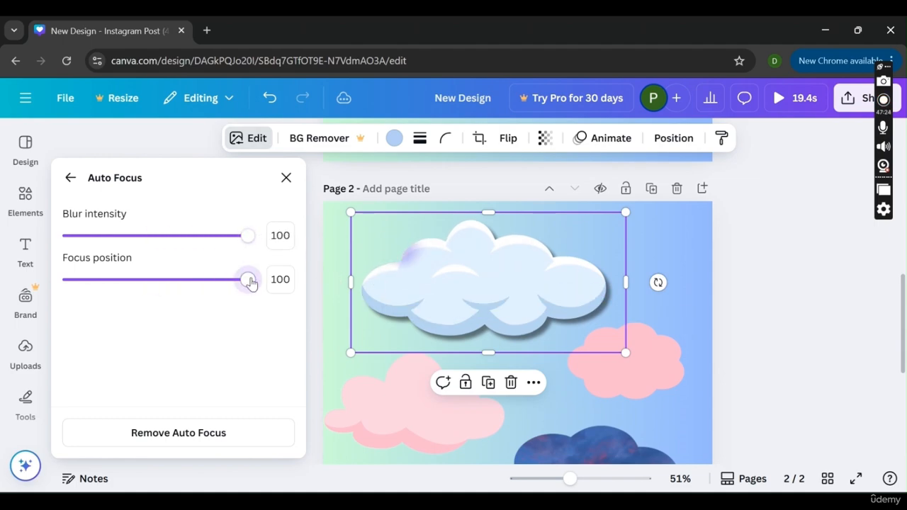
{"action": "left_click_drag", "start_coordinate": [250, 282], "coordinate": [331, 266]}
Set the Auto Focus focus position to 0 and blur intensity to 14, and return to the image settings
{"action": "left_click_drag", "start_coordinate": [250, 263], "coordinate": [68, 284]}
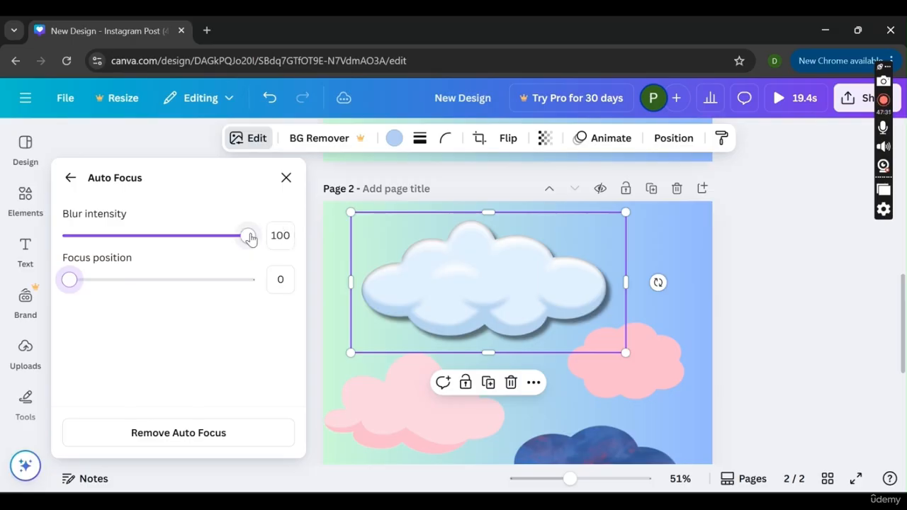
{"action": "left_click_drag", "start_coordinate": [209, 233], "coordinate": [94, 236]}
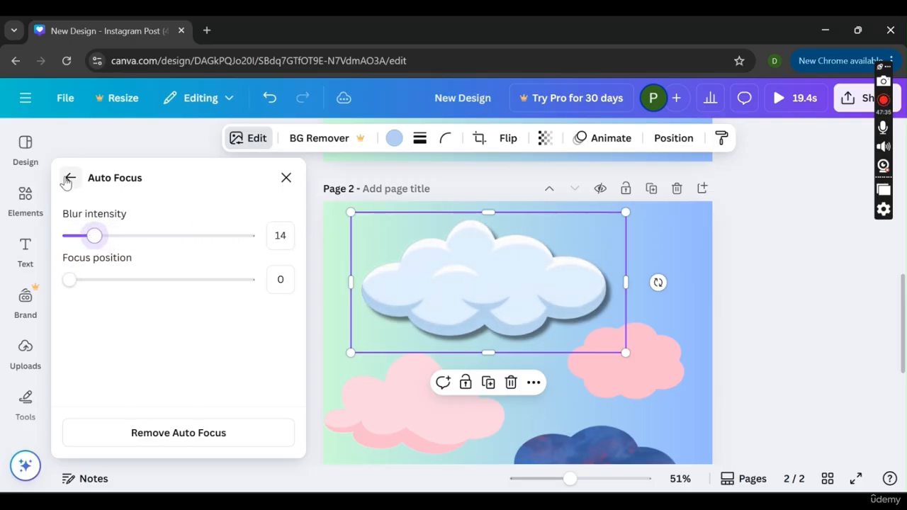
{"action": "left_click", "coordinate": [70, 178]}
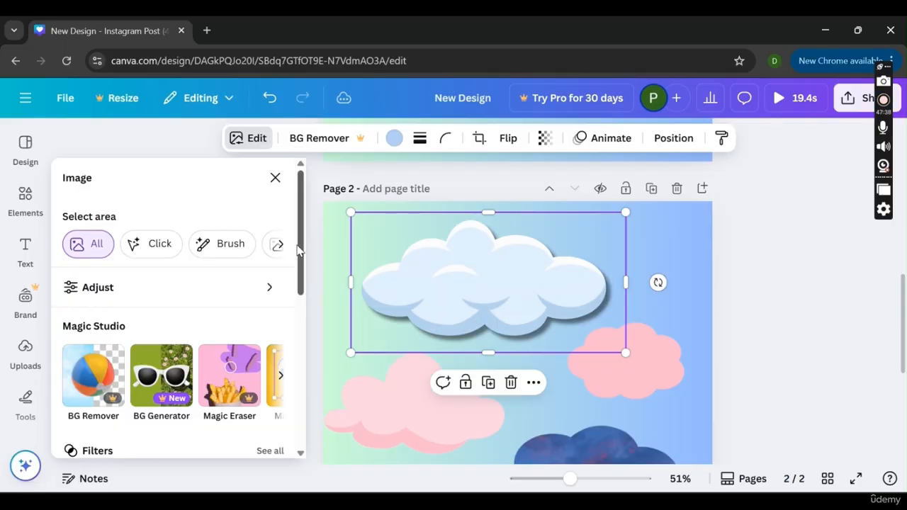
Try the Face Retouch effect on the cloud and return to the image settings
{"action": "left_click_drag", "start_coordinate": [303, 247], "coordinate": [295, 430]}
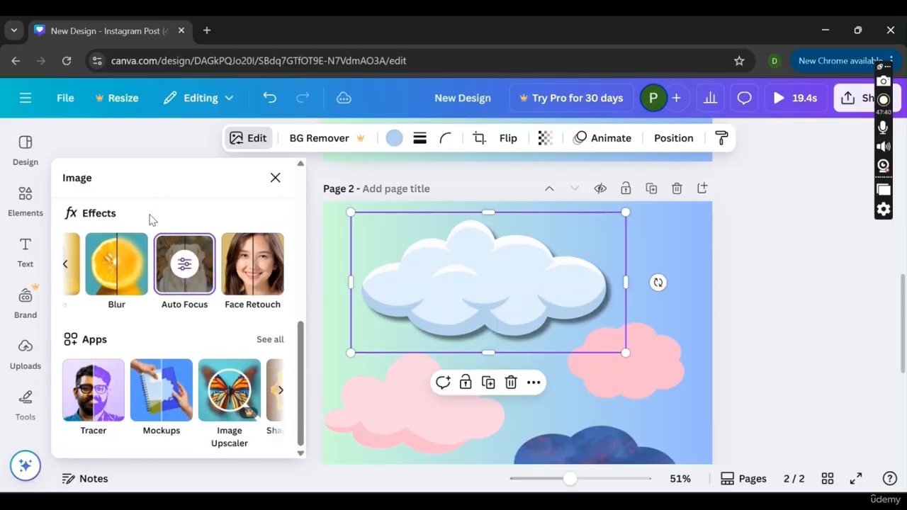
{"action": "left_click", "coordinate": [251, 291]}
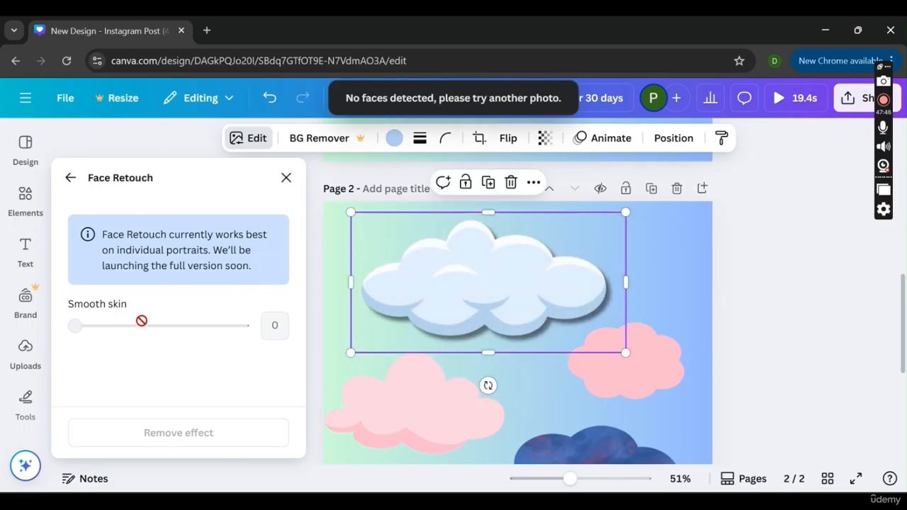
{"action": "left_click", "coordinate": [70, 181]}
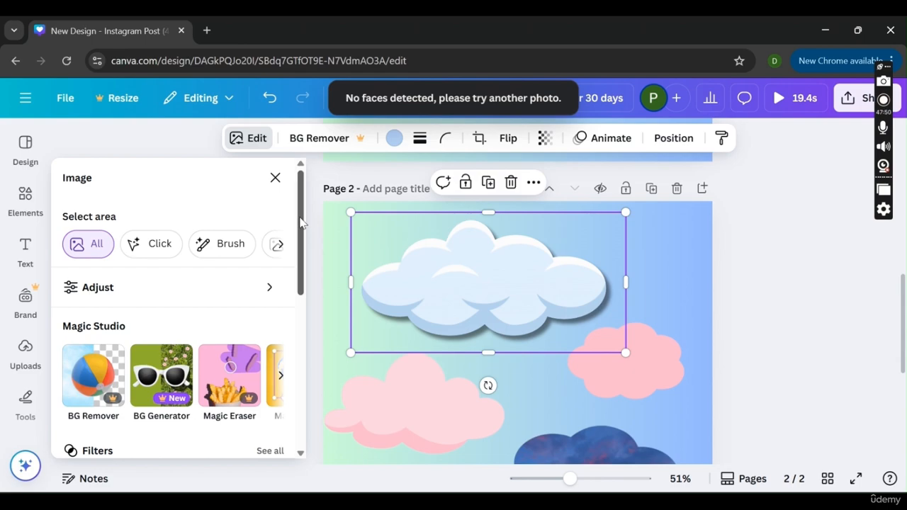
Examine the available image apps and the Tracer app's preview, description and permissions, and return to the app list
{"action": "left_click_drag", "start_coordinate": [301, 221], "coordinate": [300, 374]}
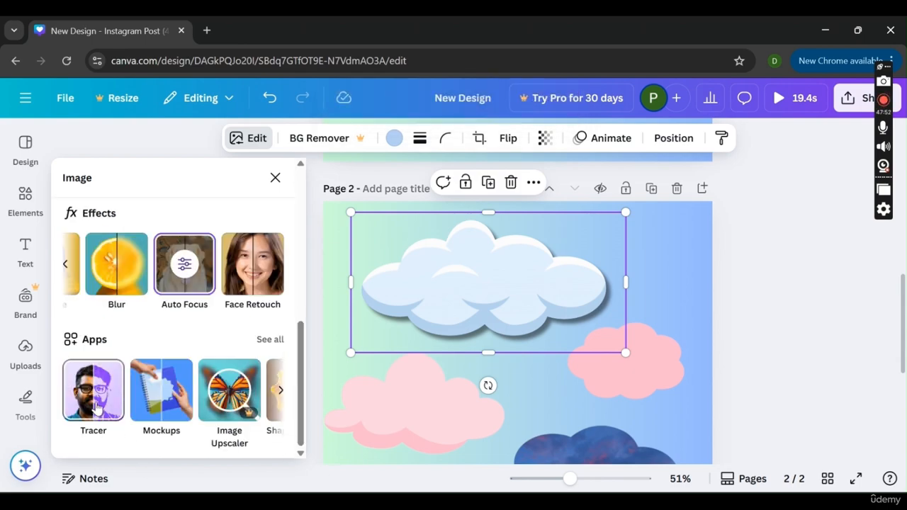
{"action": "left_click", "coordinate": [280, 392]}
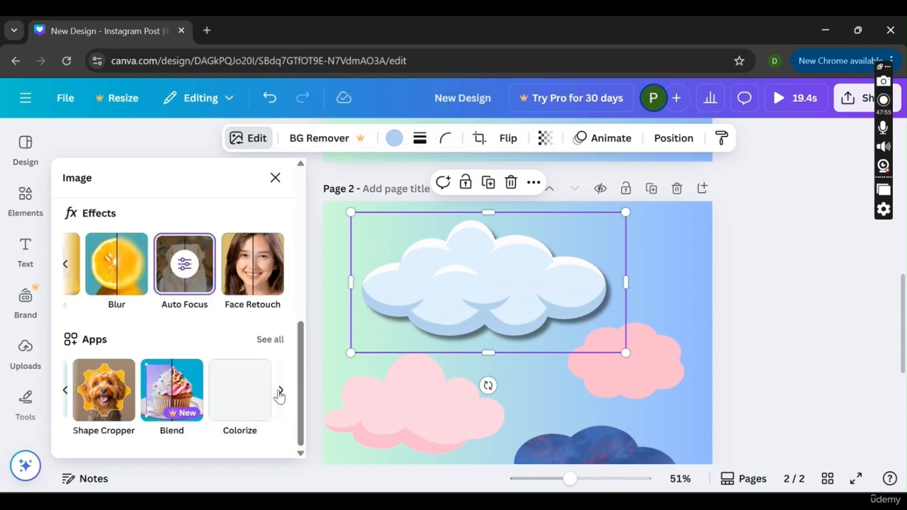
{"action": "left_click", "coordinate": [63, 394]}
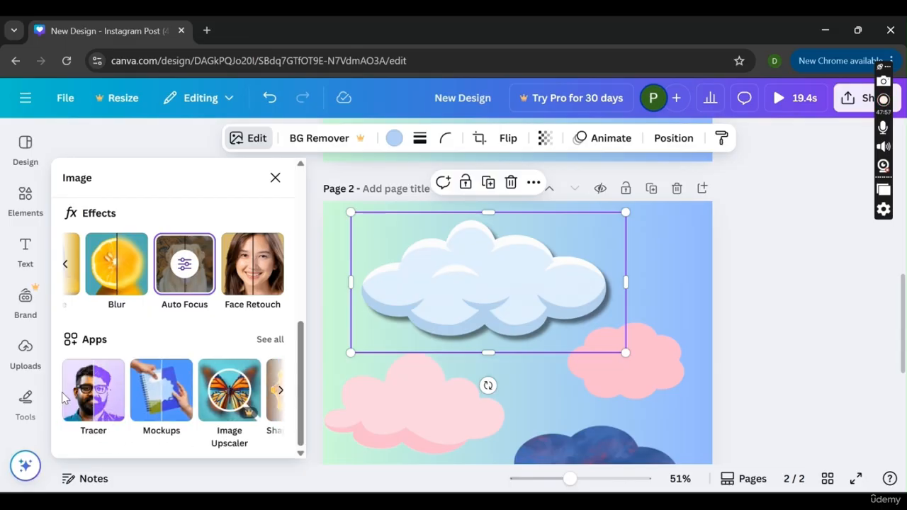
{"action": "left_click", "coordinate": [101, 424]}
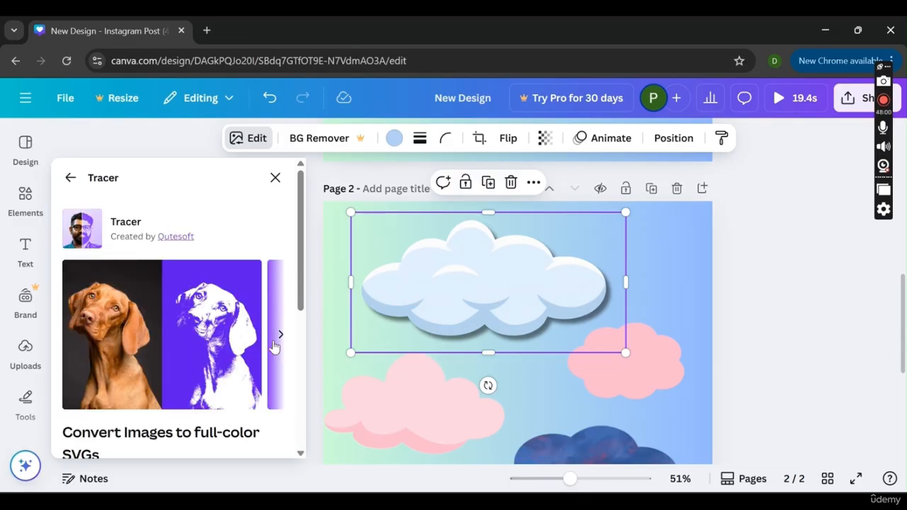
{"action": "left_click_drag", "start_coordinate": [301, 308], "coordinate": [264, 449]}
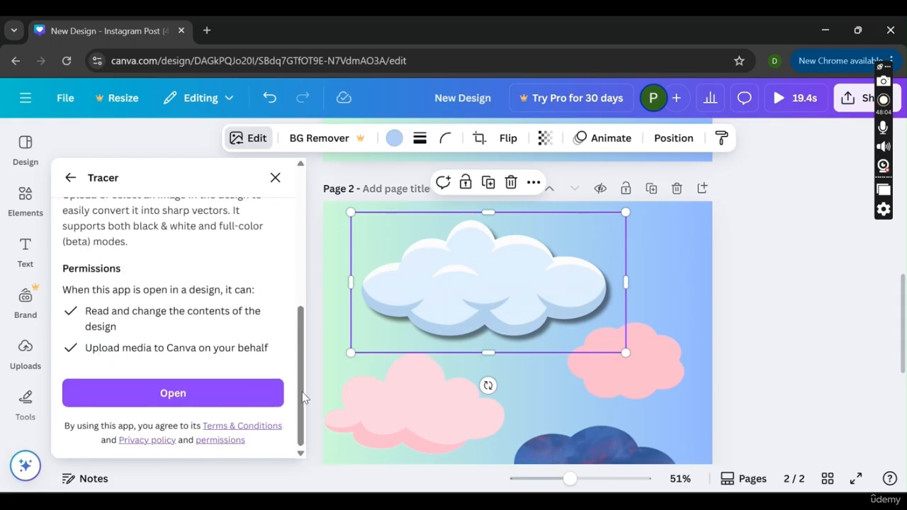
{"action": "left_click_drag", "start_coordinate": [302, 392], "coordinate": [295, 279]}
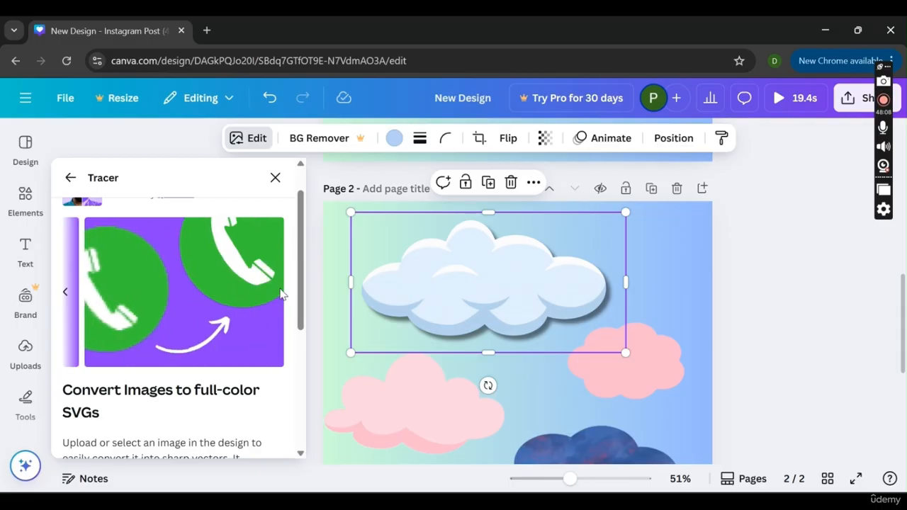
{"action": "left_click", "coordinate": [70, 177]}
{"action": "scroll", "coordinate": [298, 332], "scroll_direction": "down", "scroll_amount": 1}
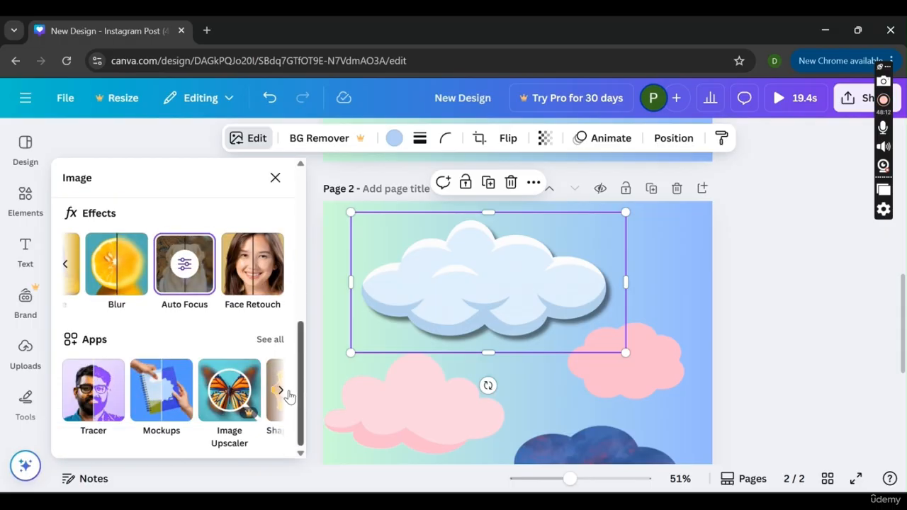
Place the cloud into the popular Mockups template showing a white mug on a wooden table
{"action": "left_click", "coordinate": [188, 408]}
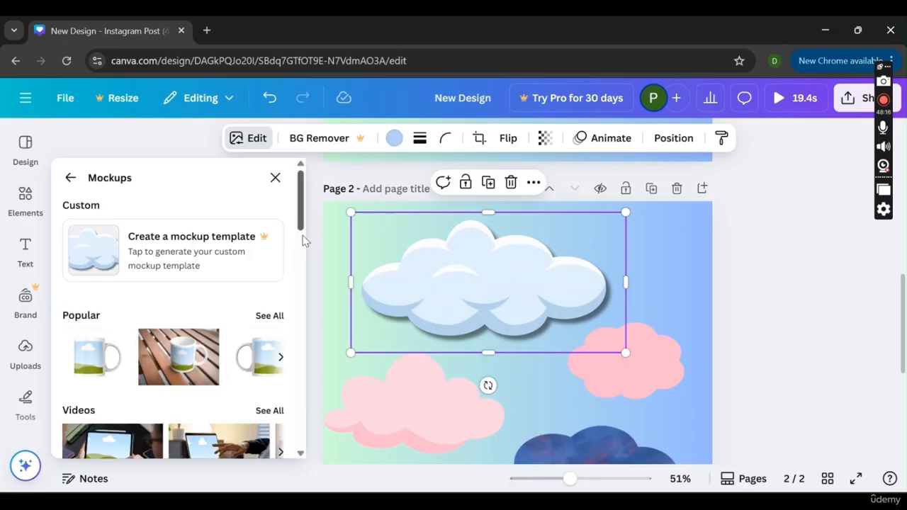
{"action": "scroll", "coordinate": [303, 239], "scroll_direction": "down", "scroll_amount": 1}
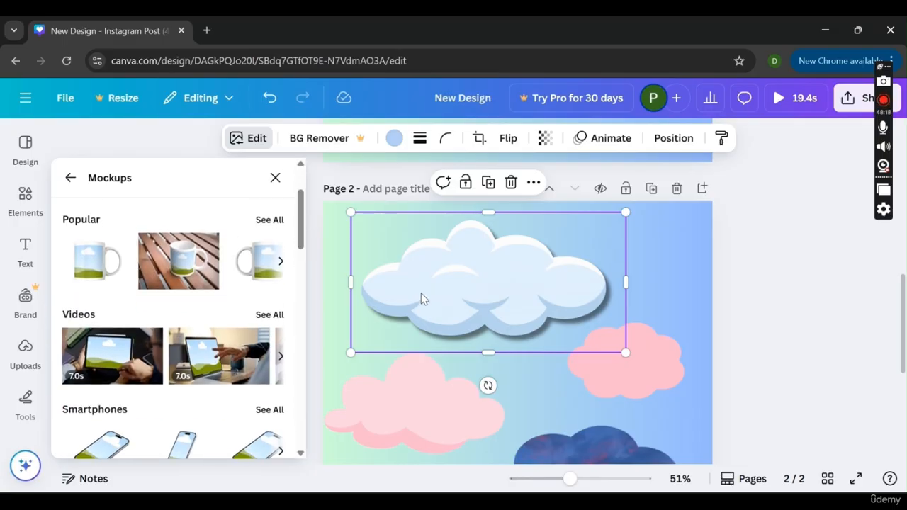
{"action": "left_click", "coordinate": [158, 283]}
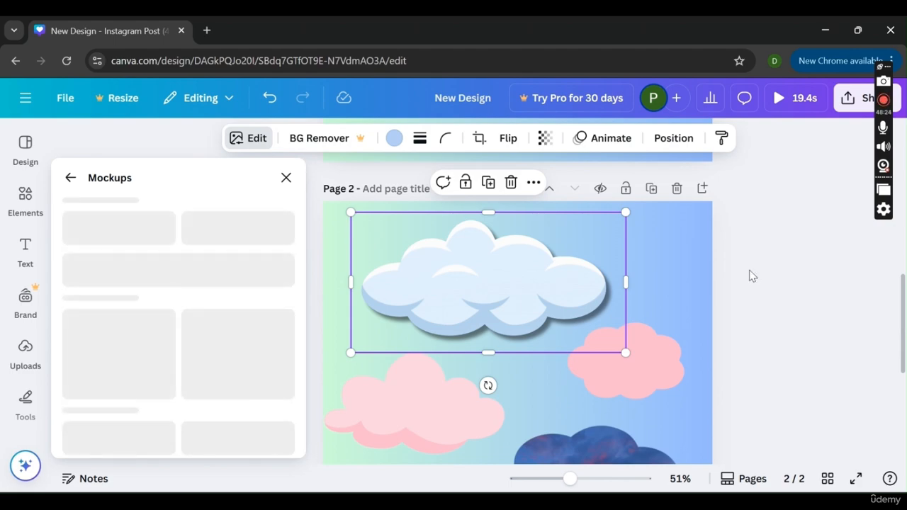
Enlarge the mug mockup to about twice its width and position it over the middle of page 2
{"action": "left_click_drag", "start_coordinate": [903, 306], "coordinate": [905, 343]}
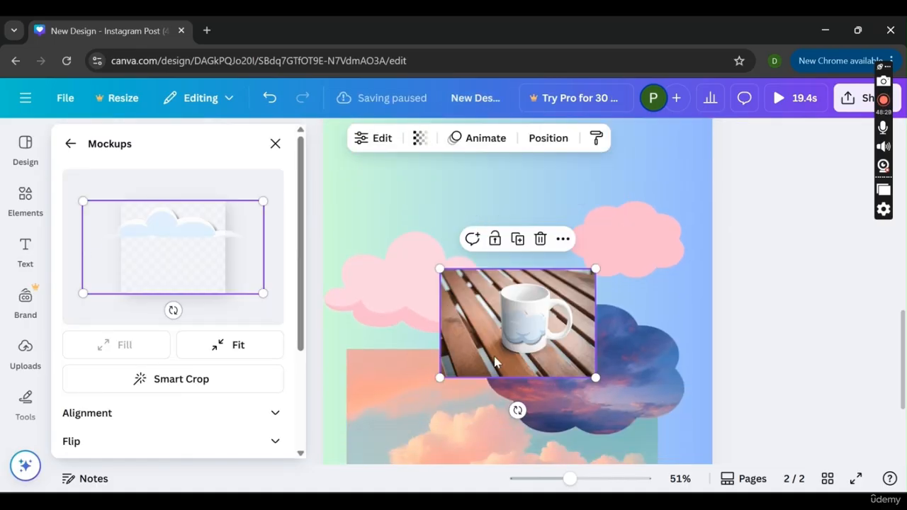
{"action": "left_click_drag", "start_coordinate": [488, 328], "coordinate": [485, 247]}
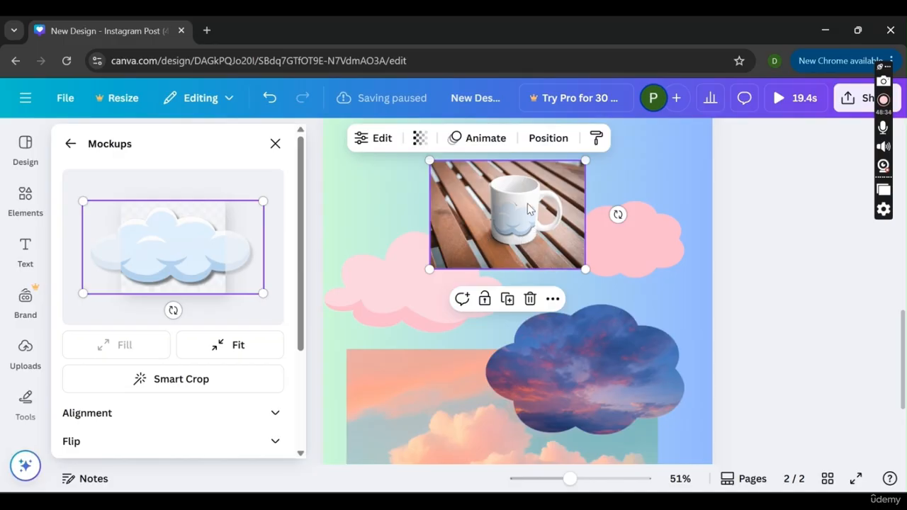
{"action": "left_click_drag", "start_coordinate": [433, 274], "coordinate": [303, 395]}
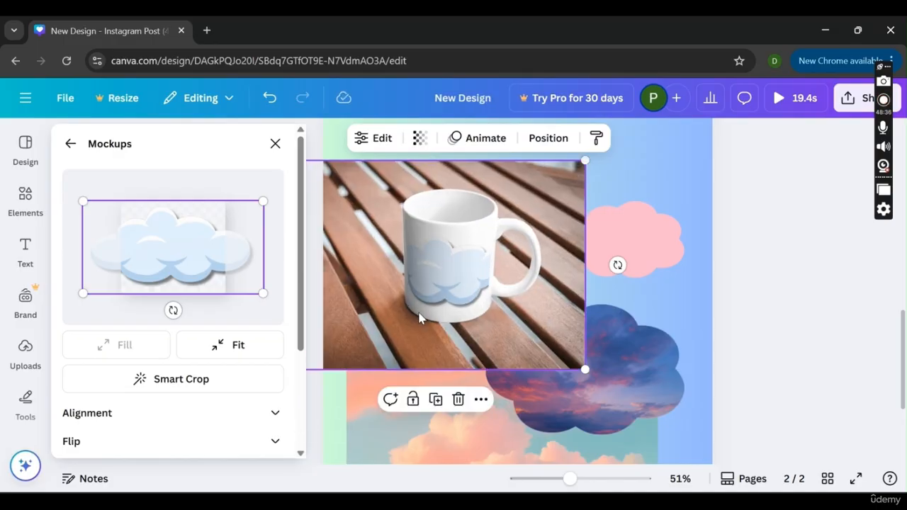
{"action": "left_click_drag", "start_coordinate": [423, 317], "coordinate": [482, 330]}
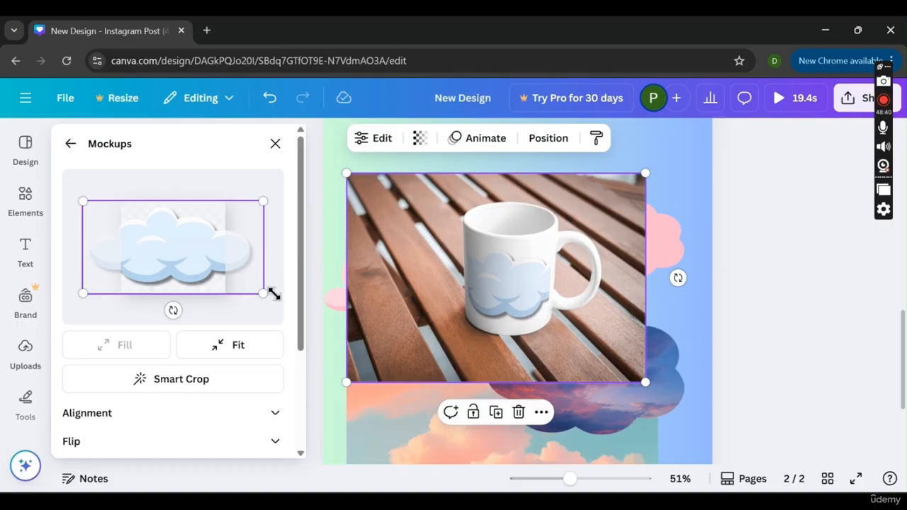
Shrink the cloud slightly within the mug mockup's print area and shift it to the left
{"action": "left_click_drag", "start_coordinate": [268, 297], "coordinate": [250, 286]}
{"action": "left_click_drag", "start_coordinate": [203, 249], "coordinate": [183, 247]}
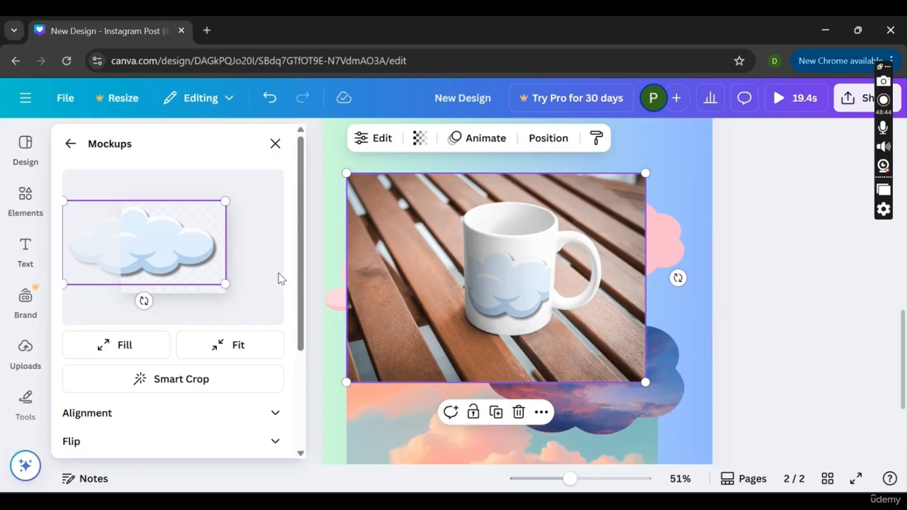
{"action": "scroll", "coordinate": [300, 241], "scroll_direction": "down", "scroll_amount": 2}
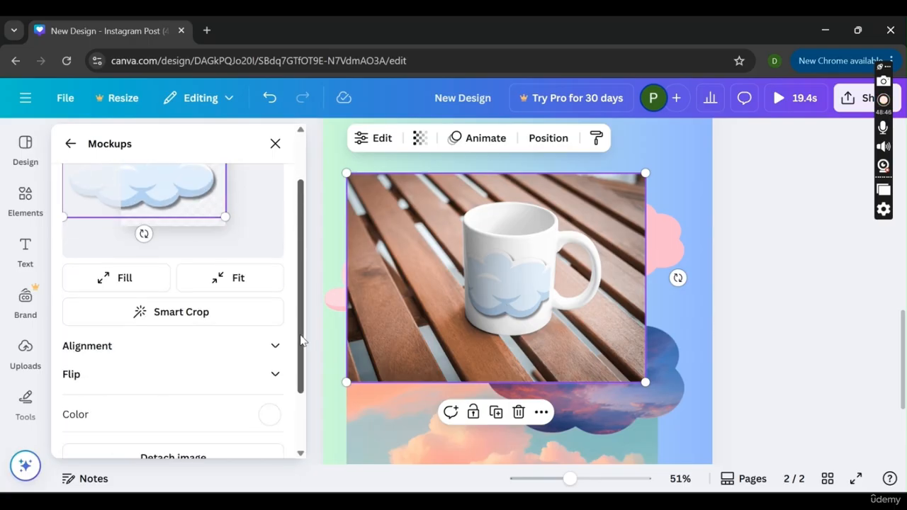
Close the Mockups settings and undo the mug mockup's repositioning, enlargement and placement on page 2
{"action": "scroll", "coordinate": [270, 196], "scroll_direction": "up", "scroll_amount": 2}
{"action": "left_click", "coordinate": [72, 144]}
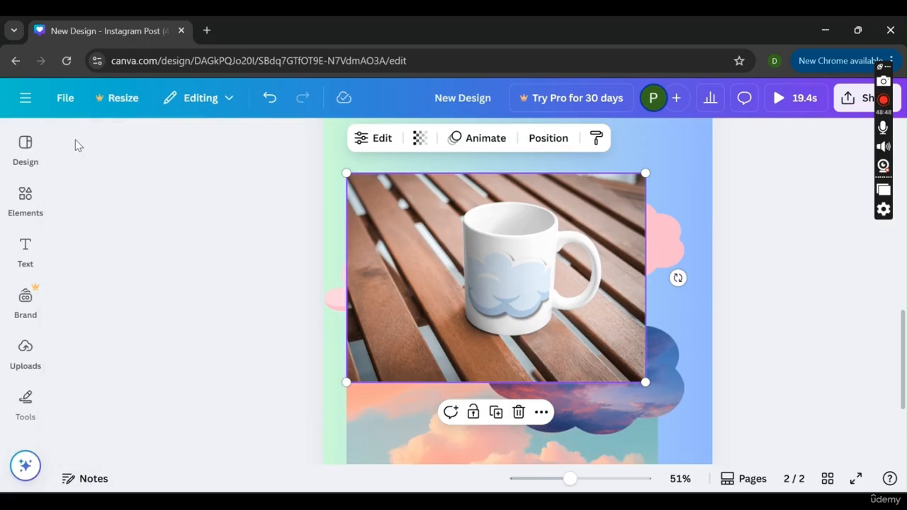
{"action": "left_click", "coordinate": [269, 100]}
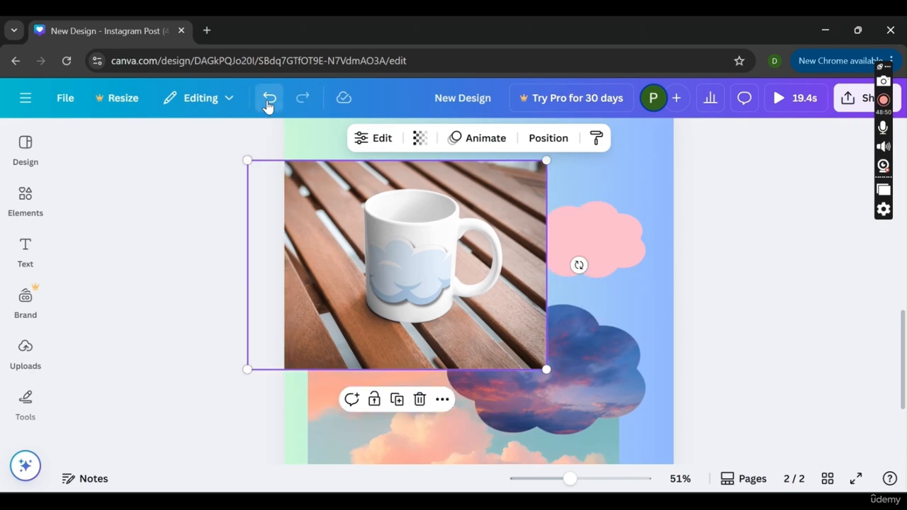
{"action": "left_click", "coordinate": [268, 103]}
{"action": "left_click", "coordinate": [268, 103]}
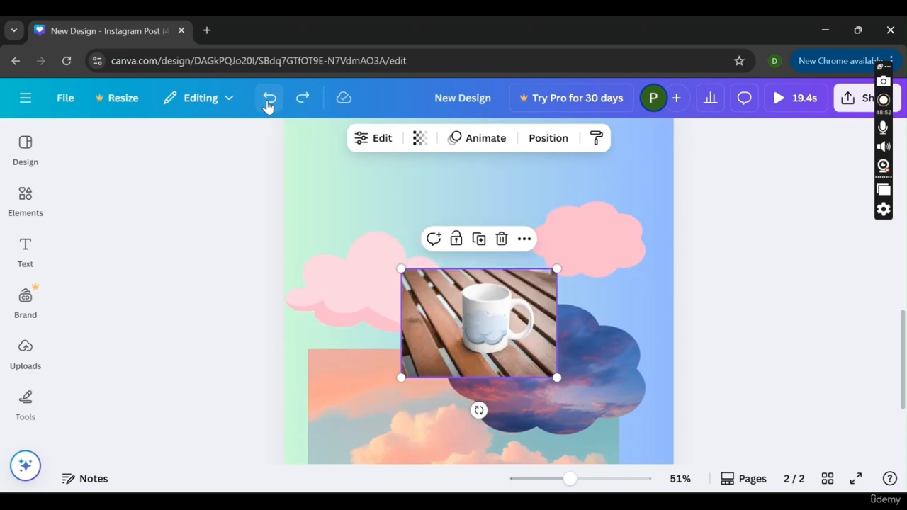
{"action": "left_click", "coordinate": [268, 104]}
{"action": "left_click", "coordinate": [268, 103]}
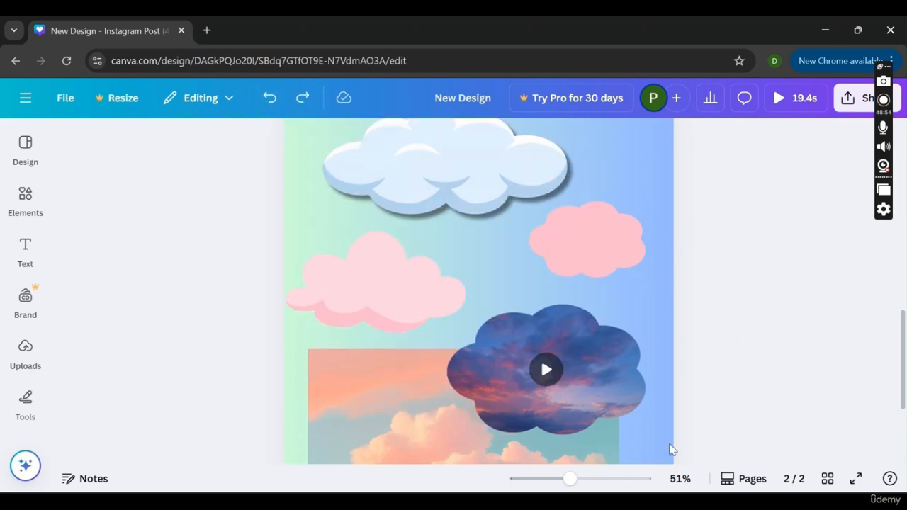
Try the Image Upscaler app on the light blue cloud and look through the neighbouring image apps
{"action": "left_click", "coordinate": [378, 156]}
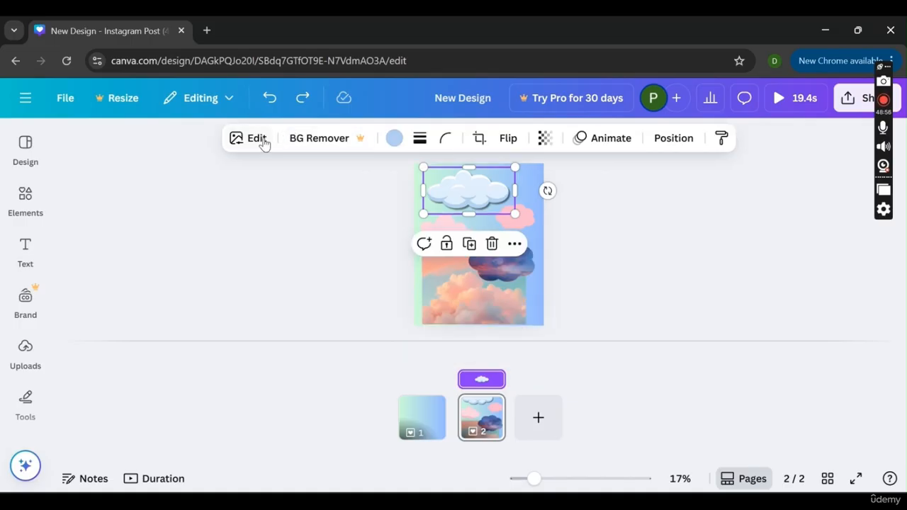
{"action": "left_click", "coordinate": [737, 478]}
{"action": "left_click_drag", "start_coordinate": [303, 233], "coordinate": [318, 418]}
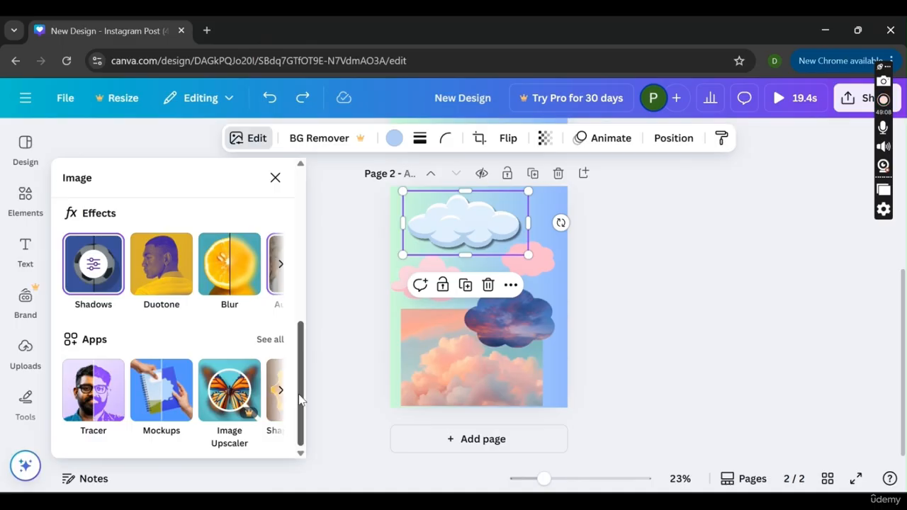
{"action": "left_click", "coordinate": [243, 384]}
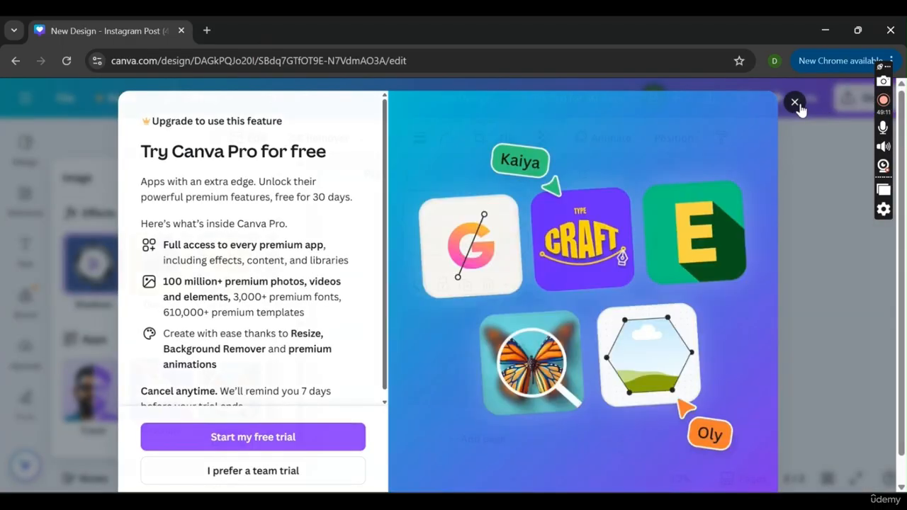
{"action": "left_click", "coordinate": [797, 103]}
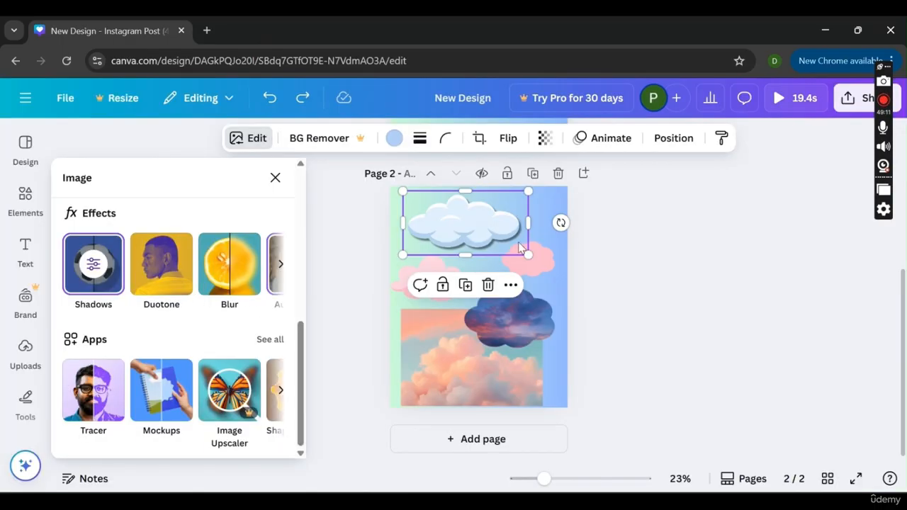
{"action": "left_click", "coordinate": [280, 391]}
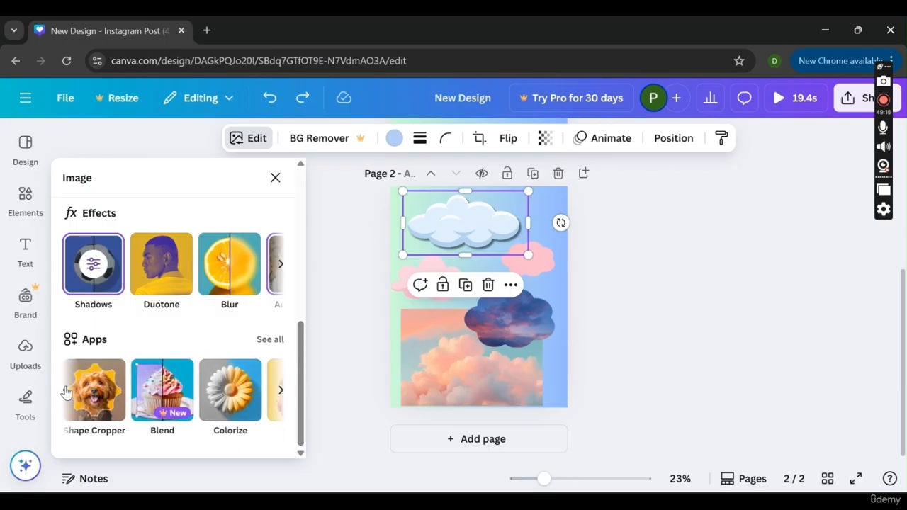
{"action": "left_click", "coordinate": [66, 391]}
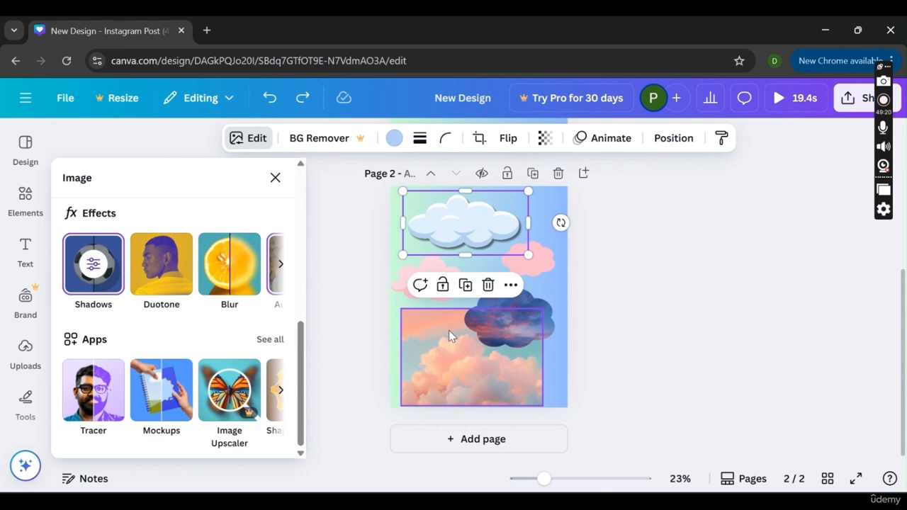
Select the pink sky photo for the Shape Cropper app and examine the app's preview, description and permissions
{"action": "left_click", "coordinate": [280, 392]}
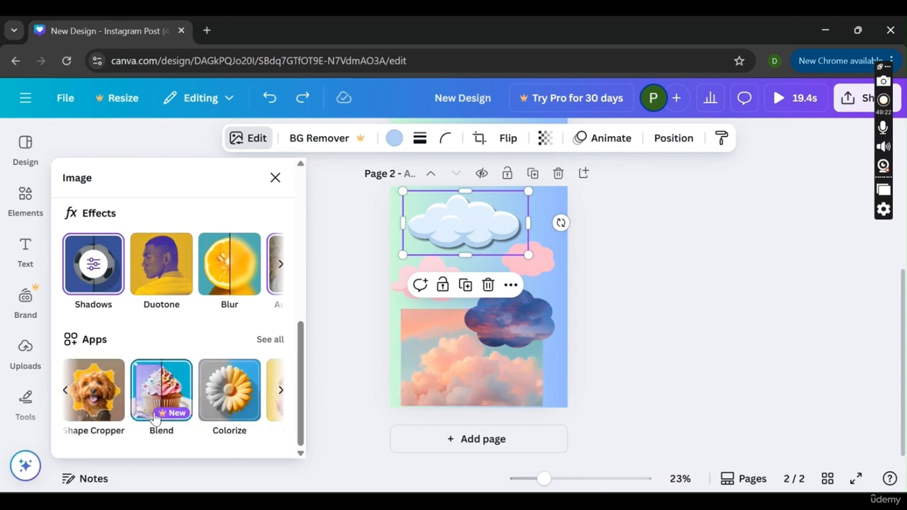
{"action": "left_click", "coordinate": [102, 413]}
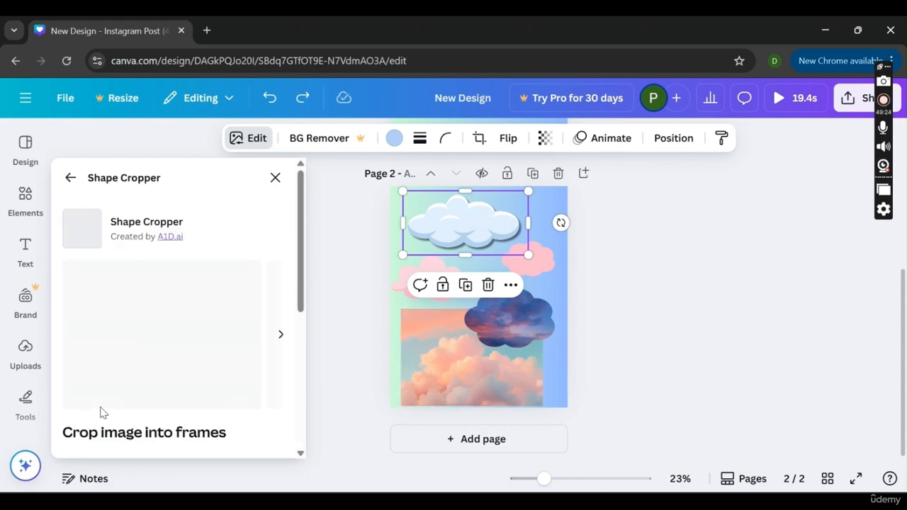
{"action": "left_click", "coordinate": [441, 339]}
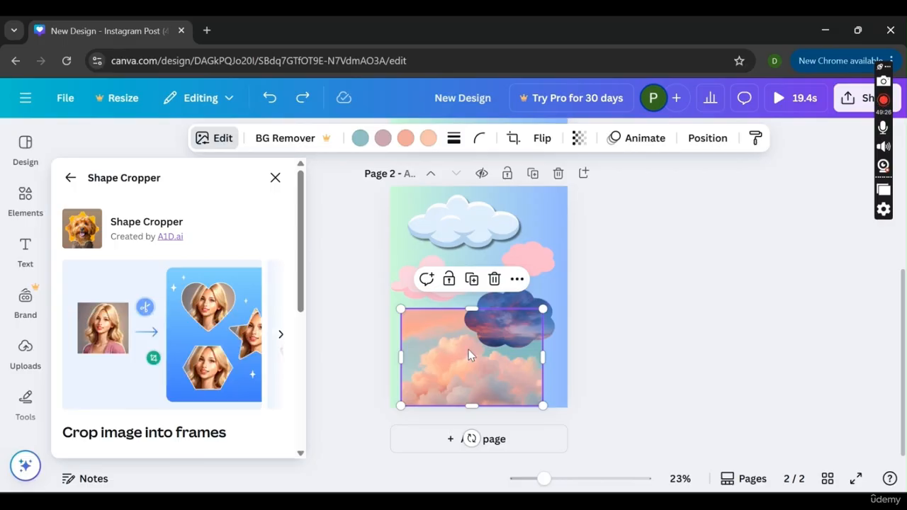
{"action": "scroll", "coordinate": [304, 268], "scroll_direction": "down", "scroll_amount": 3}
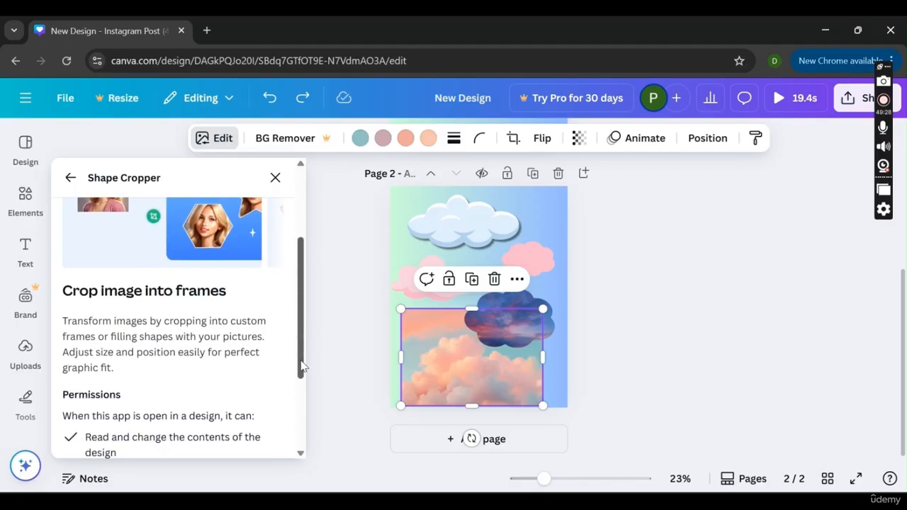
{"action": "scroll", "coordinate": [273, 269], "scroll_direction": "up", "scroll_amount": 3}
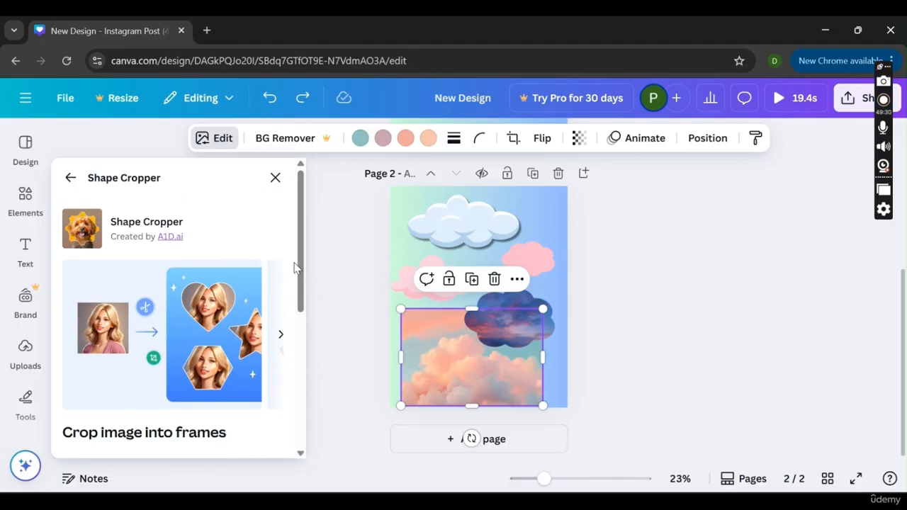
{"action": "scroll", "coordinate": [276, 340], "scroll_direction": "down", "scroll_amount": 3}
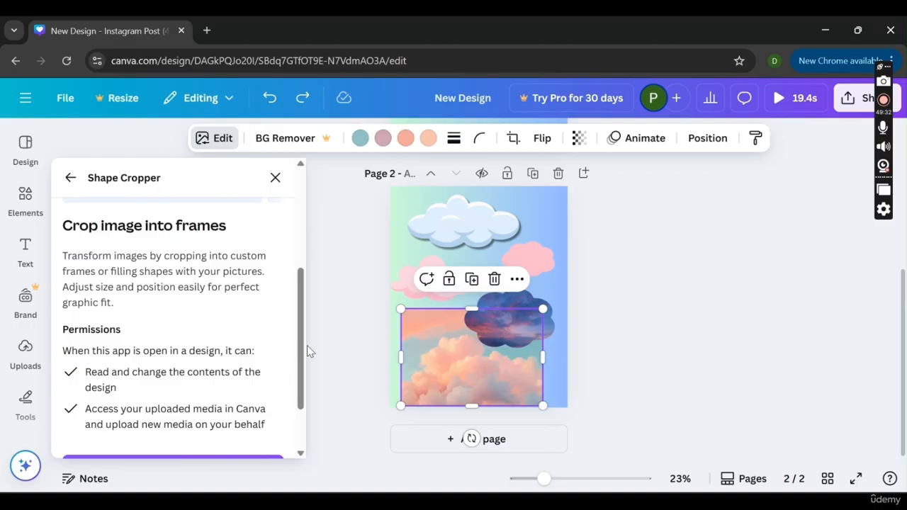
{"action": "scroll", "coordinate": [301, 342], "scroll_direction": "down", "scroll_amount": 2}
Crop the pink sky photo into a heart frame with Shape Cropper and add it to the design
{"action": "left_click", "coordinate": [244, 393]}
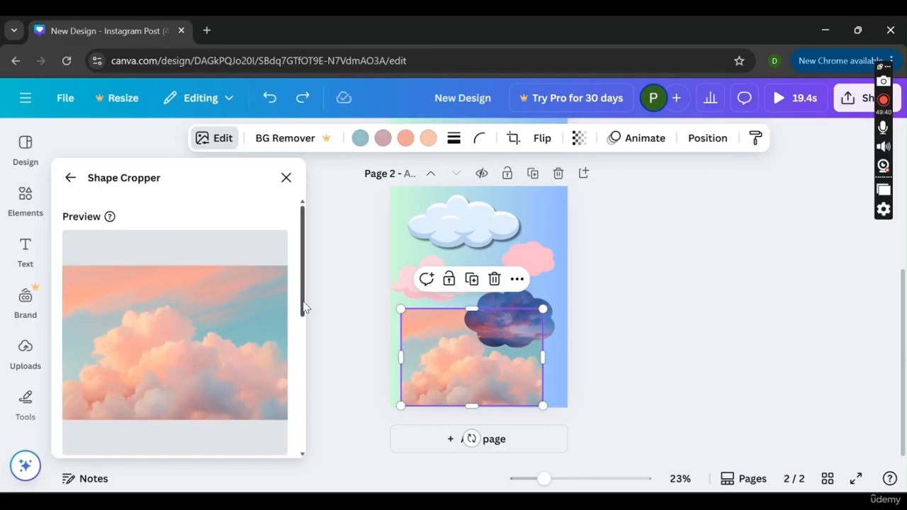
{"action": "left_click_drag", "start_coordinate": [303, 306], "coordinate": [293, 449]}
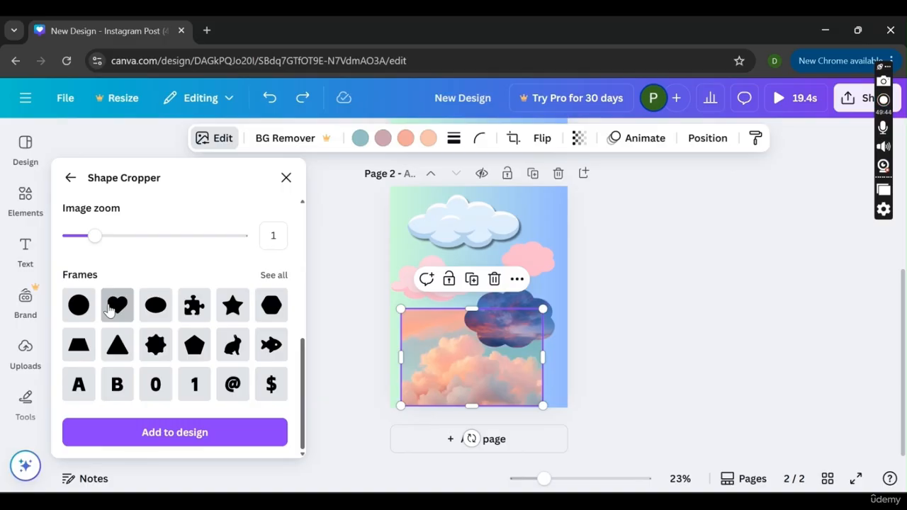
{"action": "left_click", "coordinate": [114, 308]}
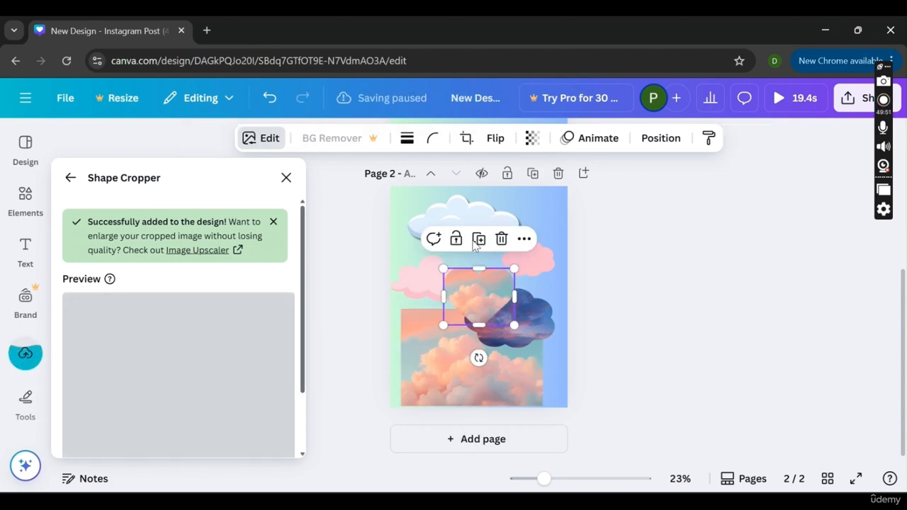
Move the heart-shaped sky crop next to the light blue cloud, at the page's upper right edge
{"action": "left_click_drag", "start_coordinate": [498, 277], "coordinate": [528, 203]}
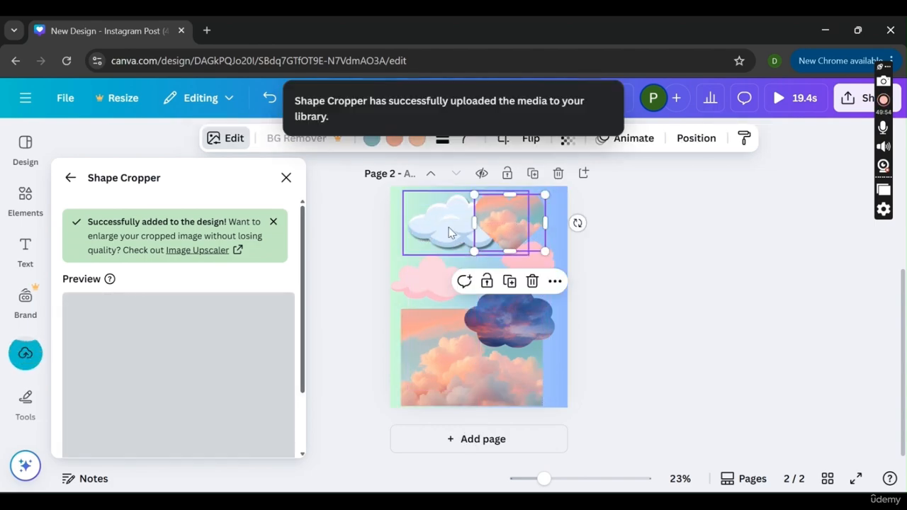
{"action": "left_click", "coordinate": [617, 248]}
{"action": "left_click_drag", "start_coordinate": [493, 215], "coordinate": [497, 239]}
{"action": "left_click", "coordinate": [584, 255]}
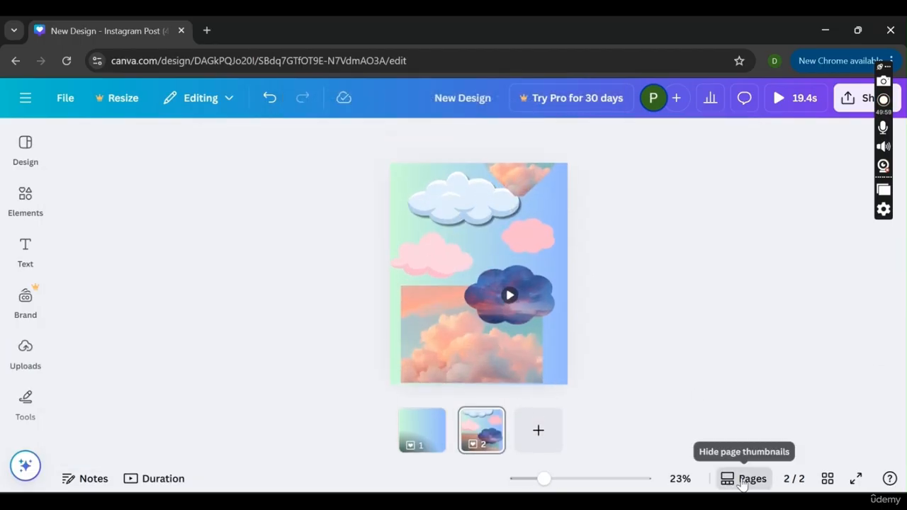
{"action": "left_click", "coordinate": [746, 476]}
{"action": "mouse_move", "coordinate": [519, 192]}
{"action": "left_mouse_down"}
{"action": "mouse_move", "coordinate": [515, 245]}
{"action": "mouse_move", "coordinate": [513, 197]}
{"action": "left_mouse_up"}
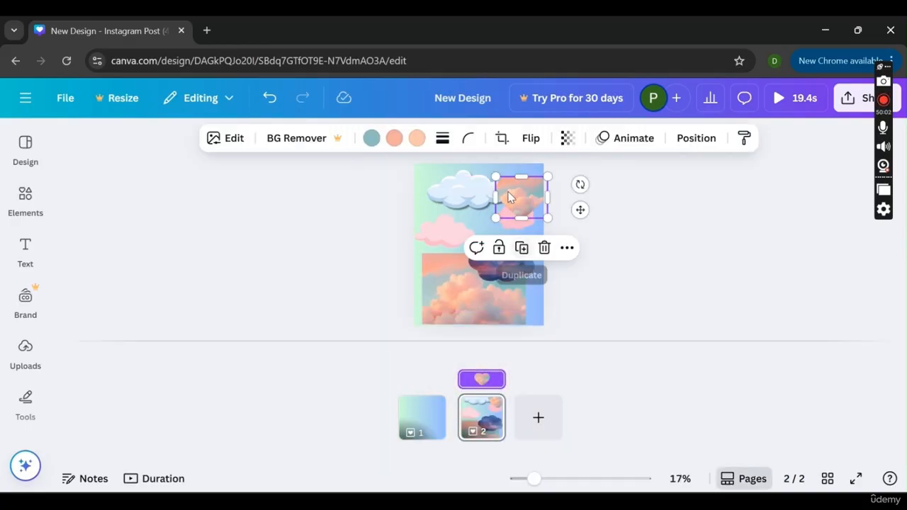
{"action": "left_click", "coordinate": [749, 482]}
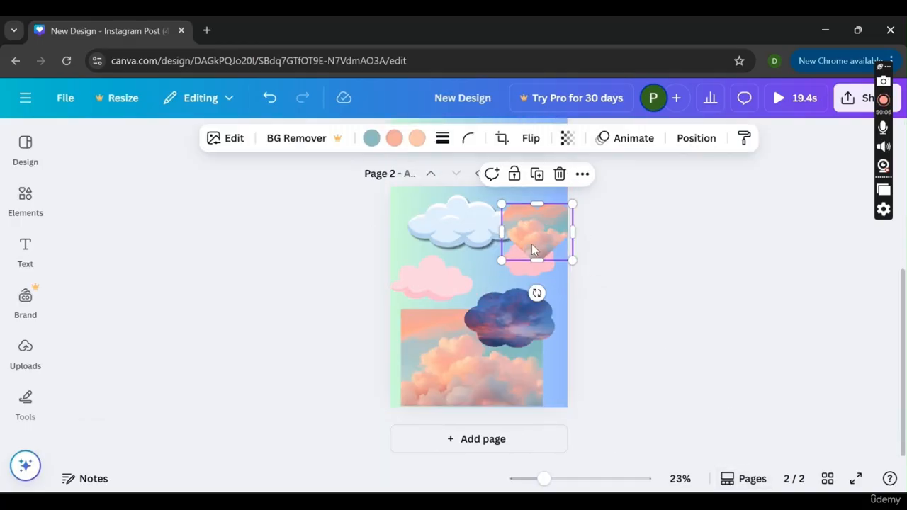
{"action": "left_click", "coordinate": [605, 276]}
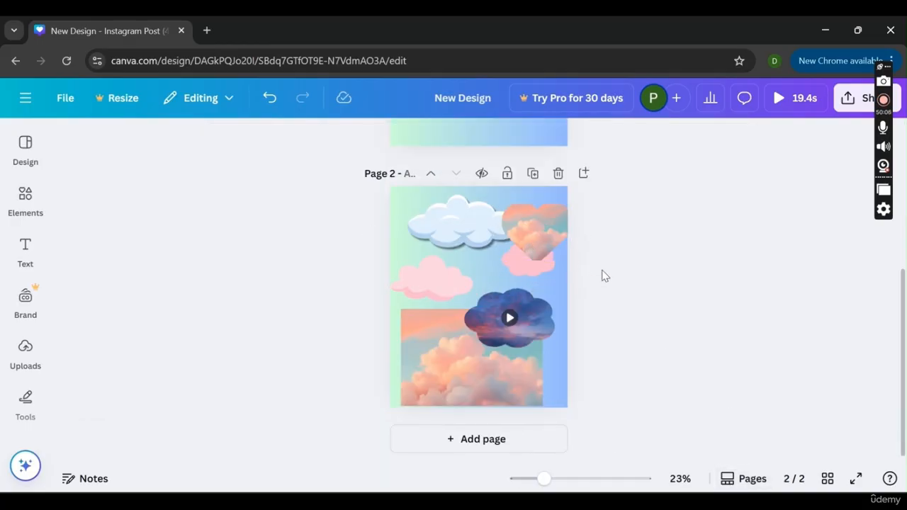
Delete the heart-shaped sky crop from page 2
{"action": "left_click", "coordinate": [528, 218]}
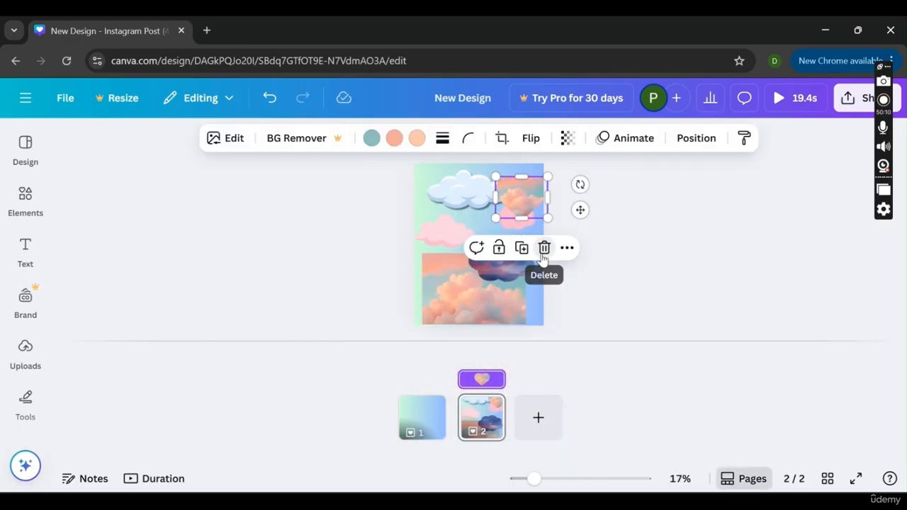
{"action": "left_click", "coordinate": [542, 247]}
{"action": "left_click", "coordinate": [744, 482]}
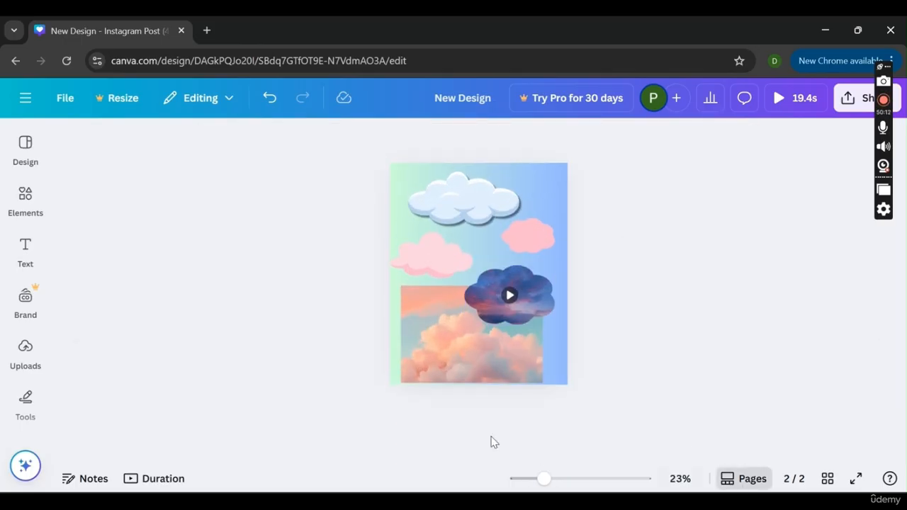
Open the image editing options for the light blue cloud, and hide its element timing and the page thumbnails
{"action": "left_click", "coordinate": [441, 225]}
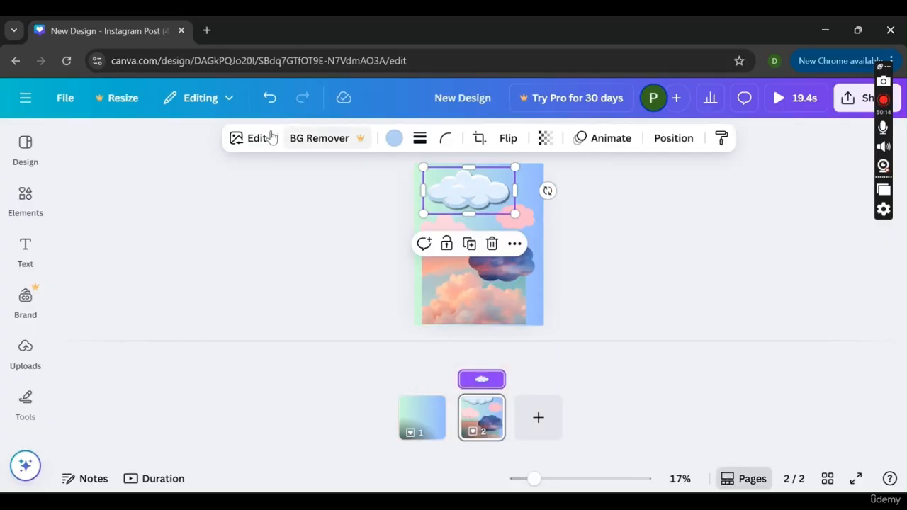
{"action": "left_click", "coordinate": [514, 243]}
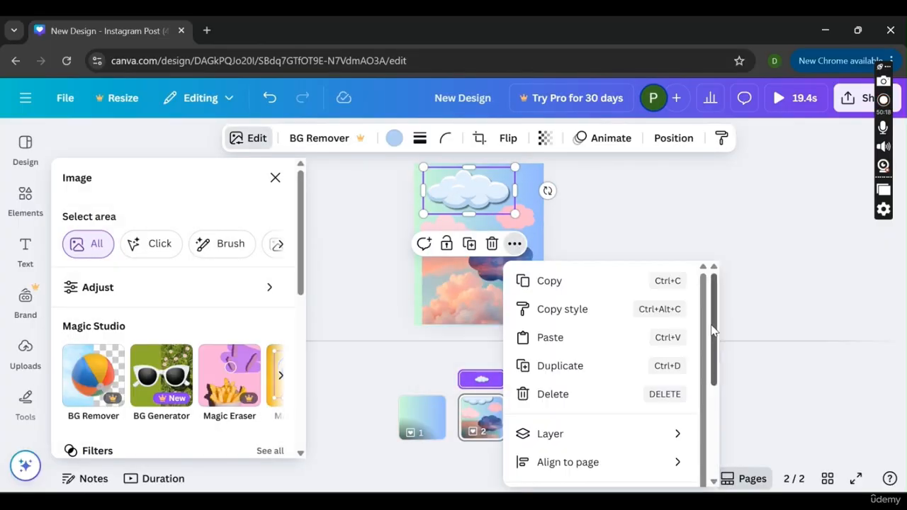
{"action": "scroll", "coordinate": [717, 333], "scroll_direction": "down", "scroll_amount": 3}
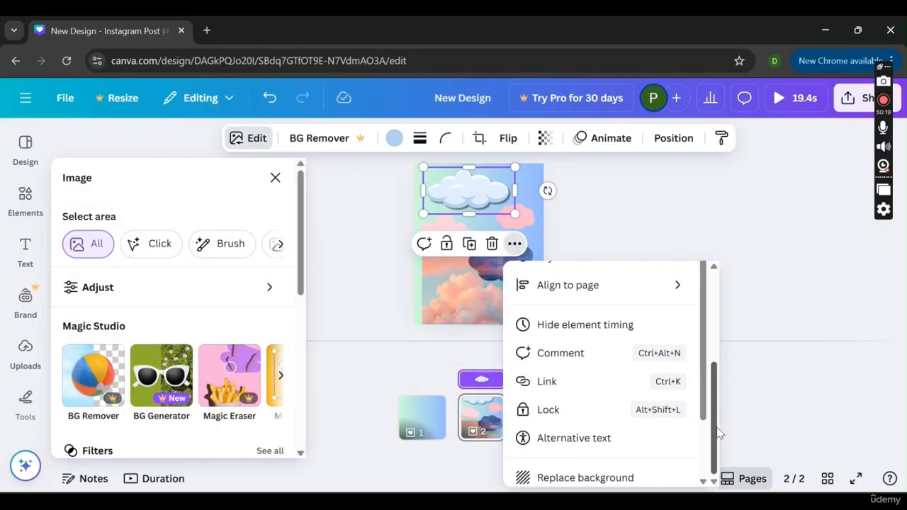
{"action": "left_click", "coordinate": [603, 324]}
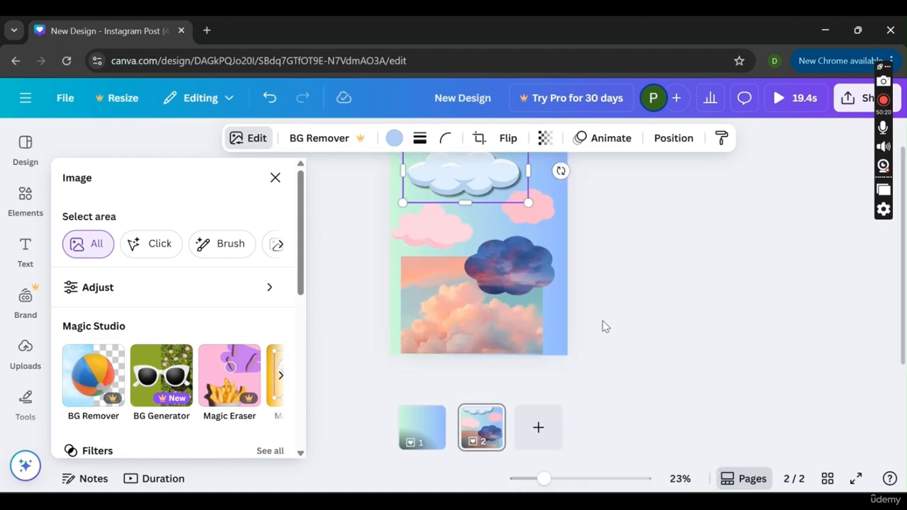
{"action": "left_click", "coordinate": [762, 484]}
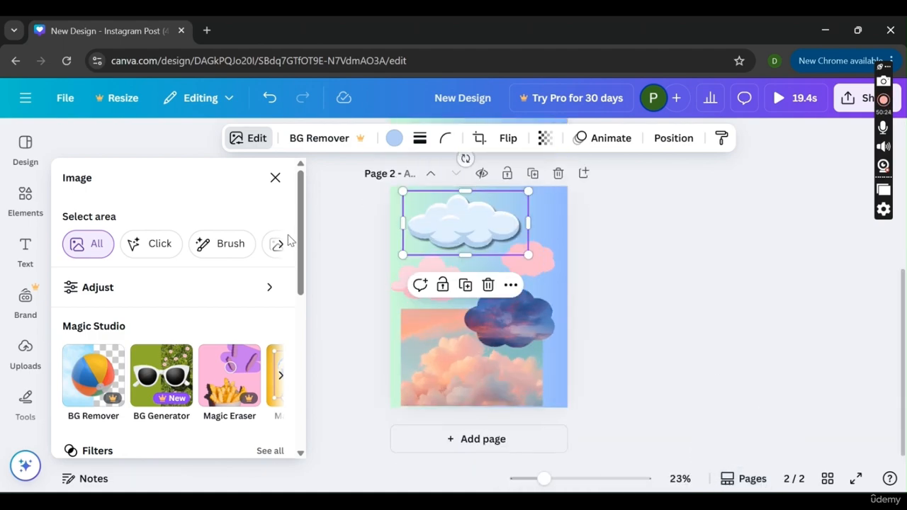
Look through the further image apps offered for the light blue cloud, past Shape Cropper and Pixelify
{"action": "left_click_drag", "start_coordinate": [301, 248], "coordinate": [304, 414]}
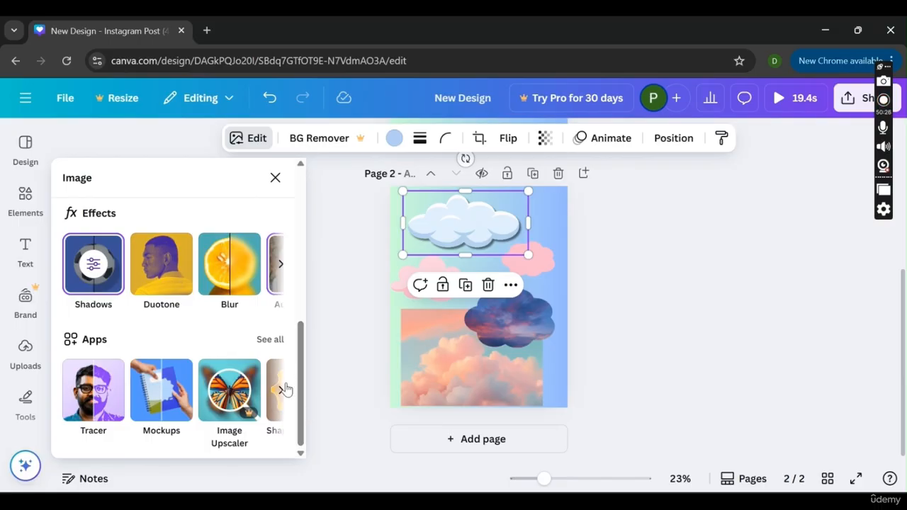
{"action": "left_click", "coordinate": [281, 390]}
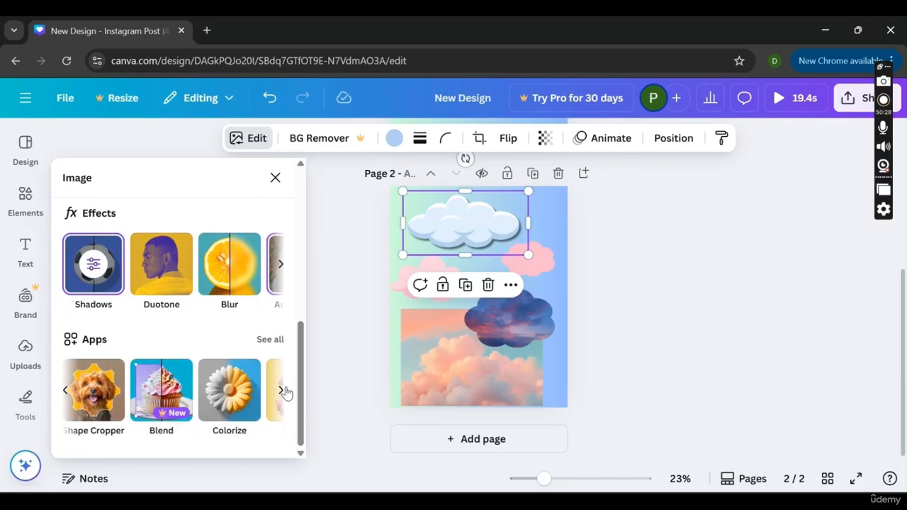
{"action": "left_click", "coordinate": [282, 391]}
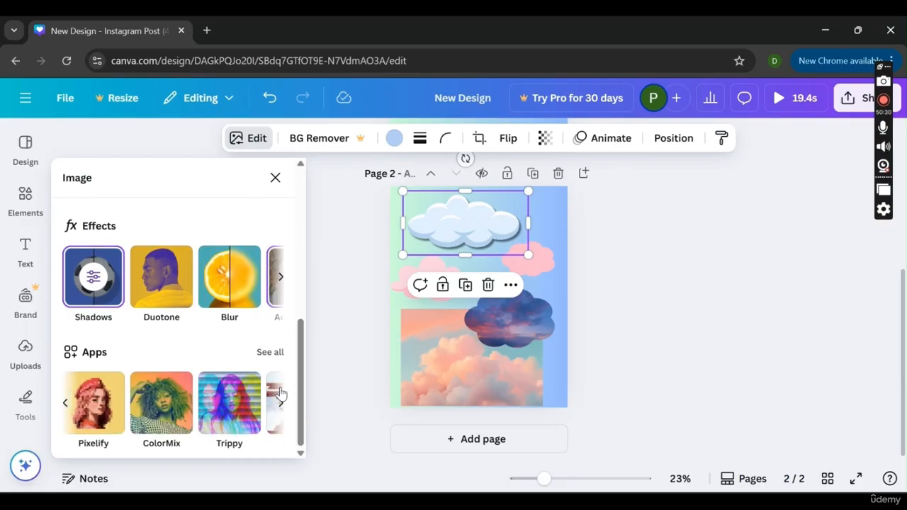
{"action": "left_click", "coordinate": [281, 405]}
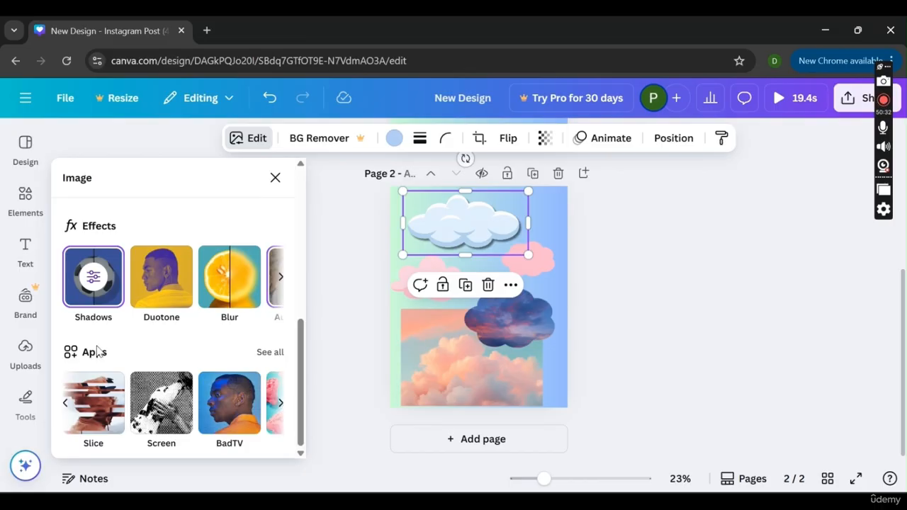
Look through the full list of image apps for the light blue cloud, from Tracer to Liquify, and close the image options
{"action": "left_click", "coordinate": [282, 404]}
{"action": "left_click", "coordinate": [270, 354]}
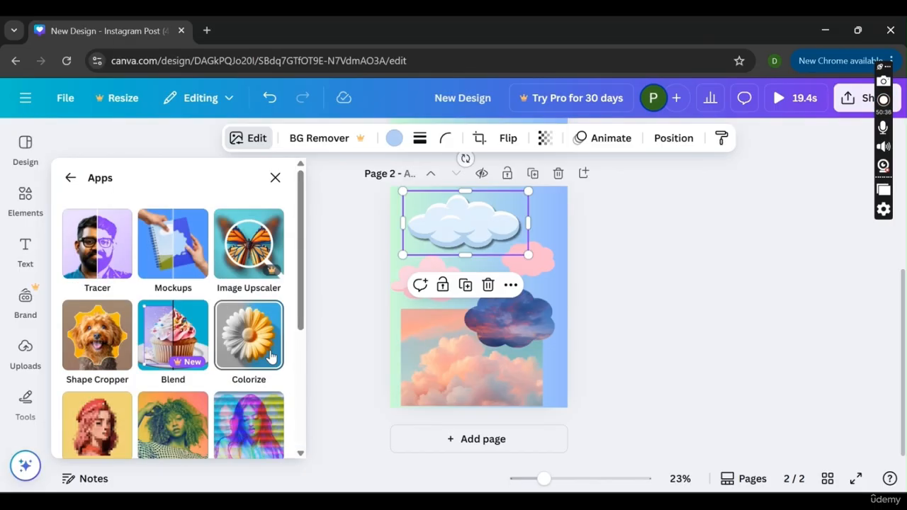
{"action": "scroll", "coordinate": [303, 265], "scroll_direction": "down", "scroll_amount": 5}
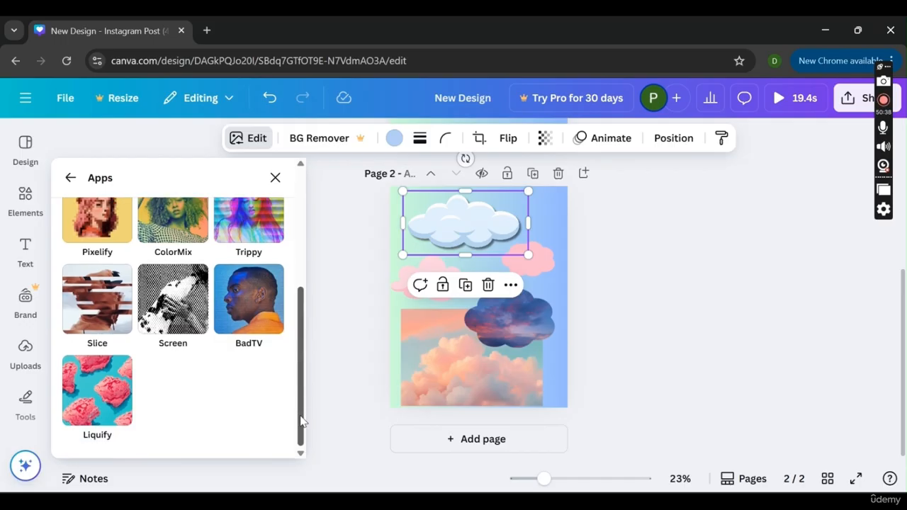
{"action": "left_click", "coordinate": [70, 180]}
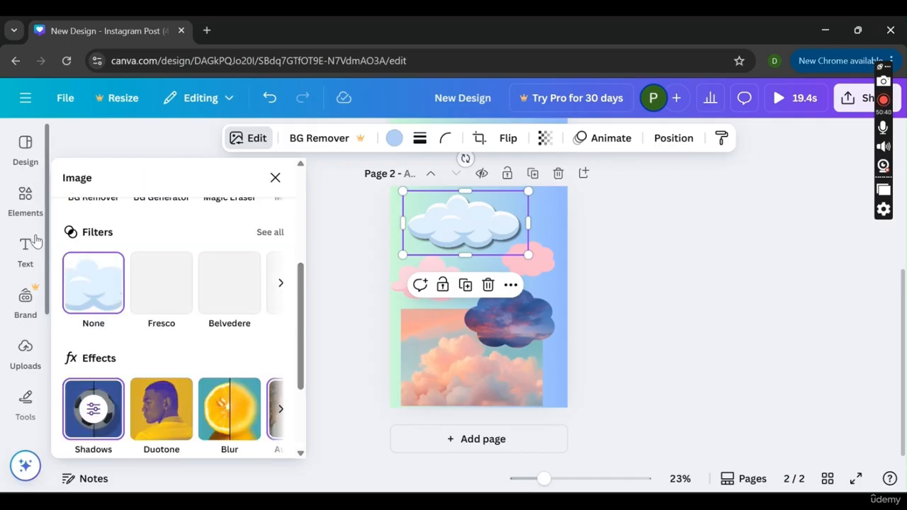
{"action": "scroll", "coordinate": [296, 296], "scroll_direction": "down", "scroll_amount": 2}
{"action": "scroll", "coordinate": [289, 296], "scroll_direction": "up", "scroll_amount": 5}
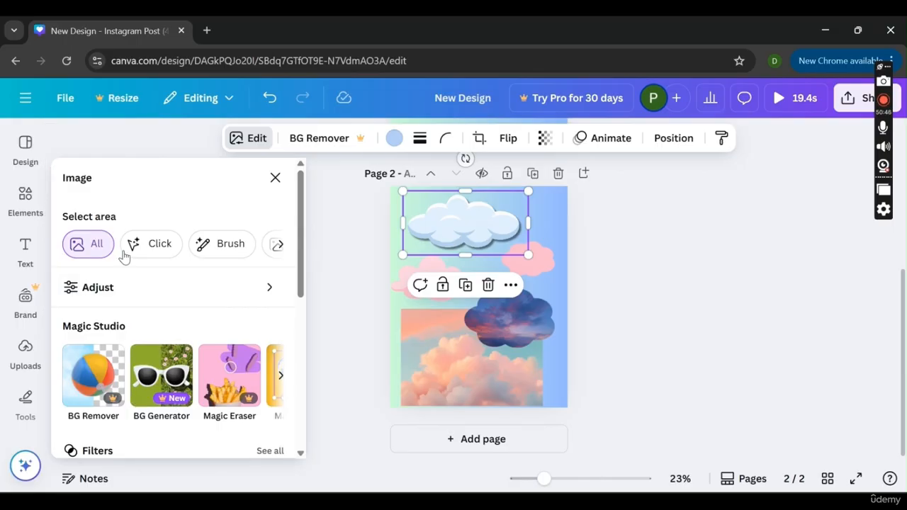
{"action": "left_click", "coordinate": [275, 178]}
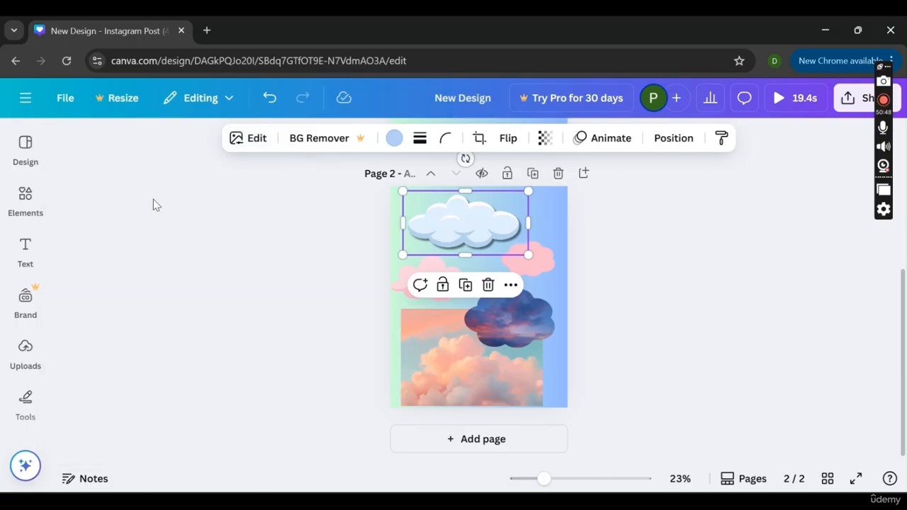
Browse the general app library's suggestions down to entries such as Anime Lineart and VoxelLab, and close the library
{"action": "left_click", "coordinate": [26, 248]}
{"action": "scroll", "coordinate": [45, 320], "scroll_direction": "down", "scroll_amount": 1}
{"action": "scroll", "coordinate": [45, 320], "scroll_direction": "down", "scroll_amount": 2}
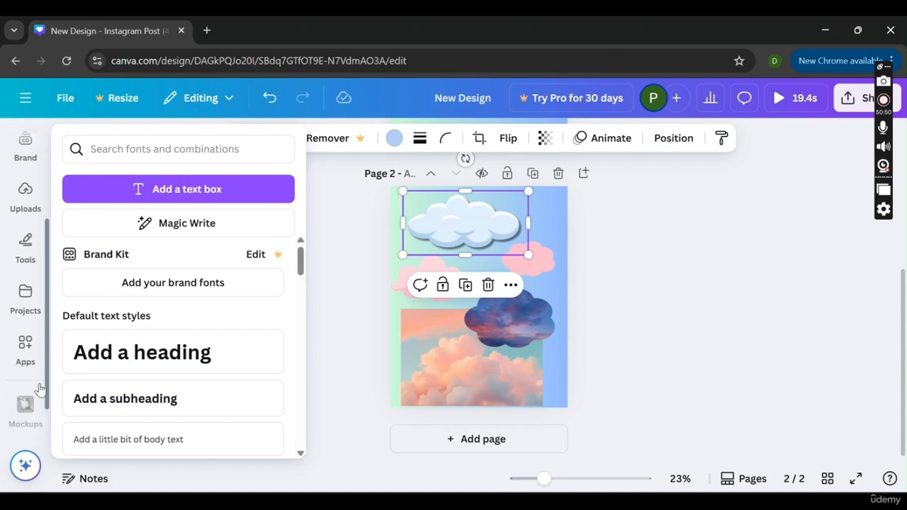
{"action": "left_click", "coordinate": [25, 333]}
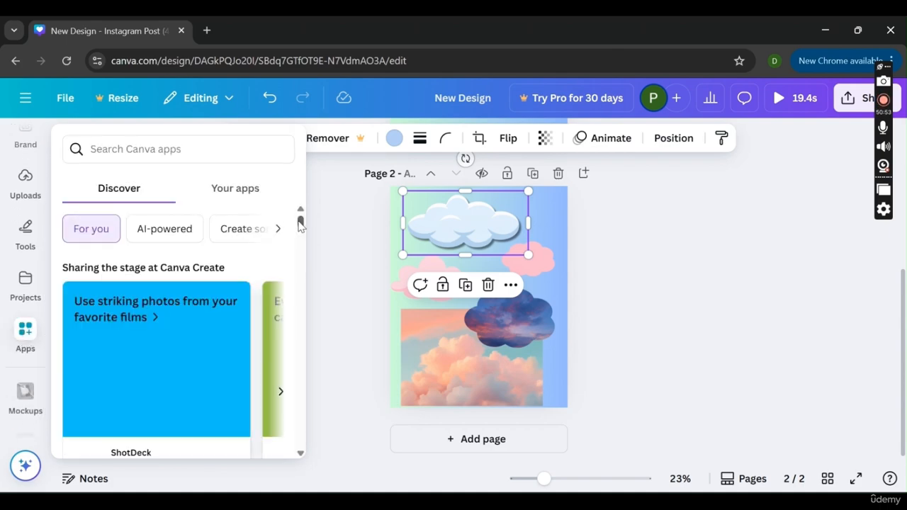
{"action": "left_click_drag", "start_coordinate": [299, 221], "coordinate": [302, 267]}
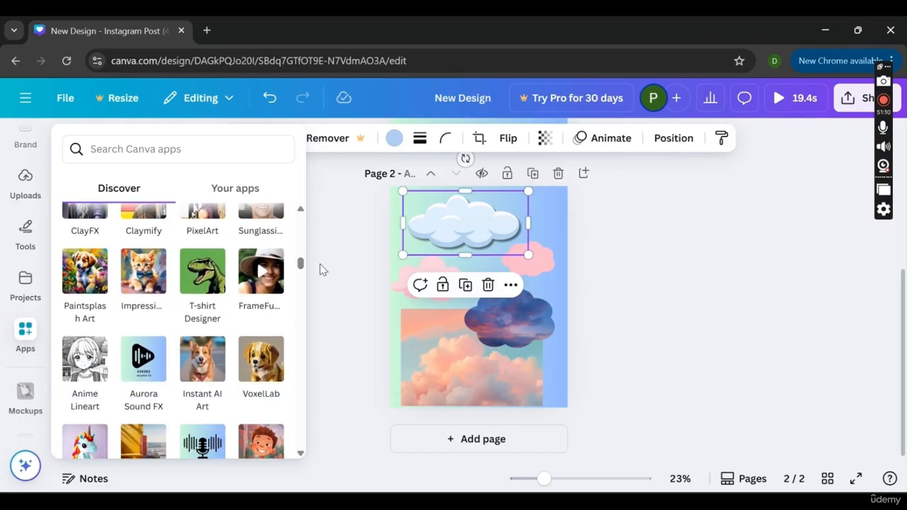
{"action": "left_click", "coordinate": [692, 276]}
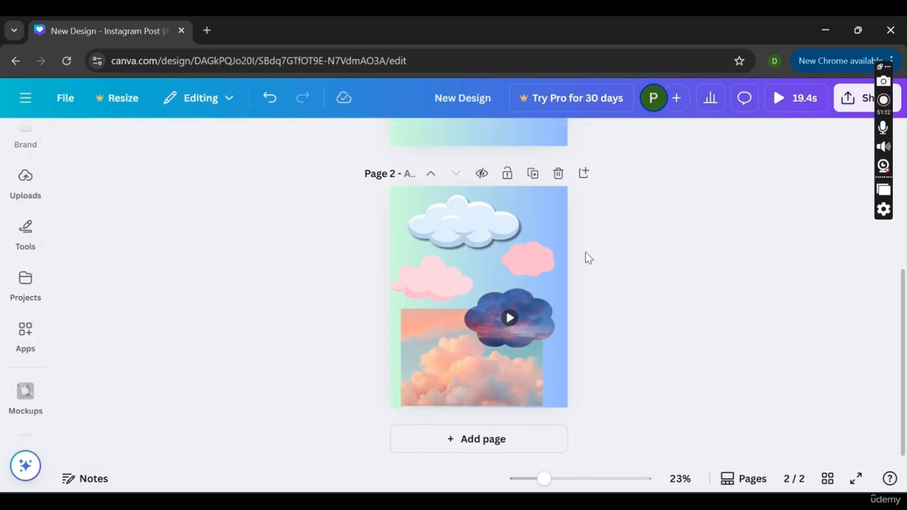
Try to remove the background of the sky photo on page 2, and dismiss the upgrade offer
{"action": "left_click", "coordinate": [460, 214]}
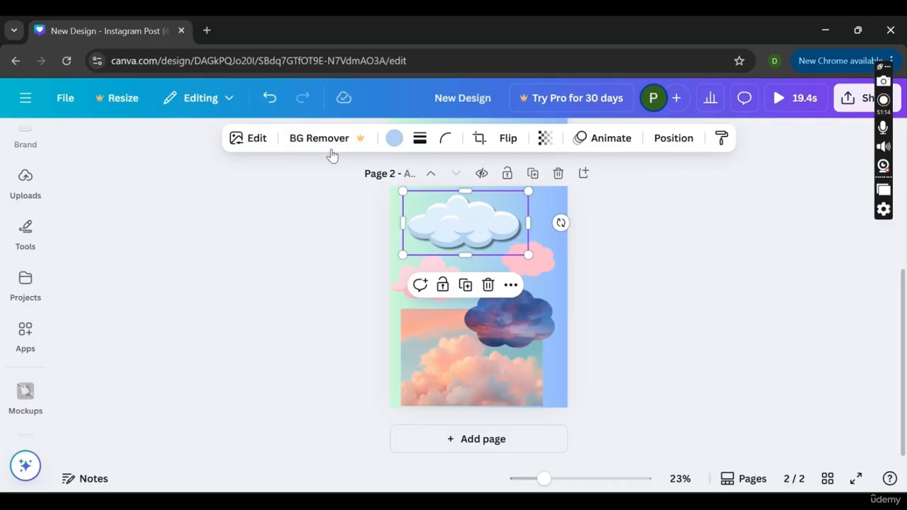
{"action": "left_click", "coordinate": [429, 335]}
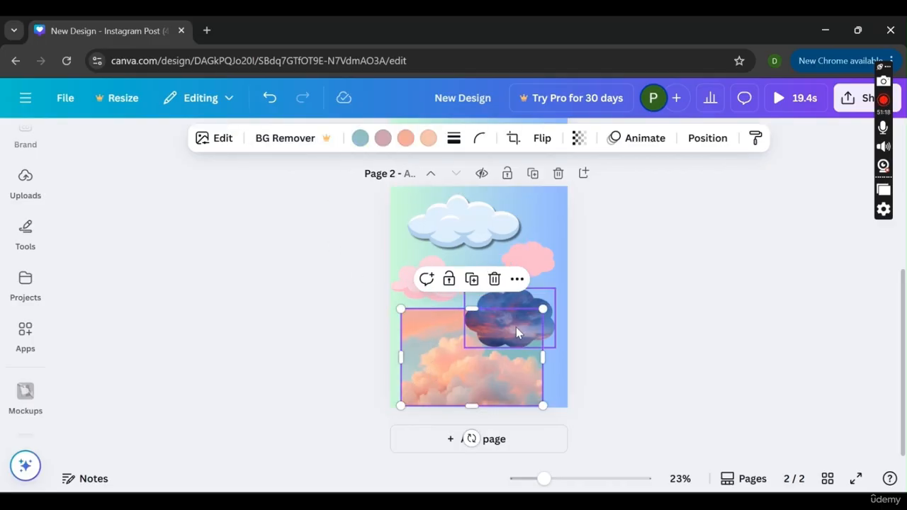
{"action": "left_click", "coordinate": [278, 138]}
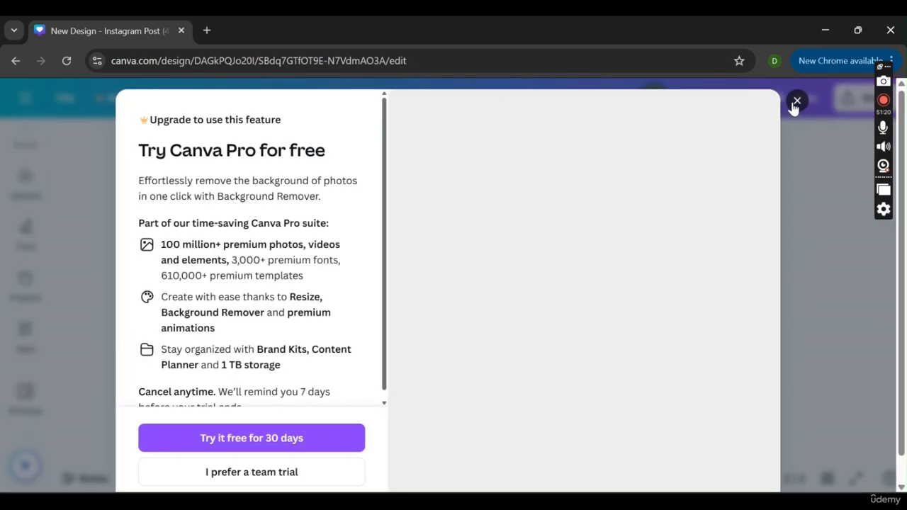
{"action": "left_click", "coordinate": [795, 101]}
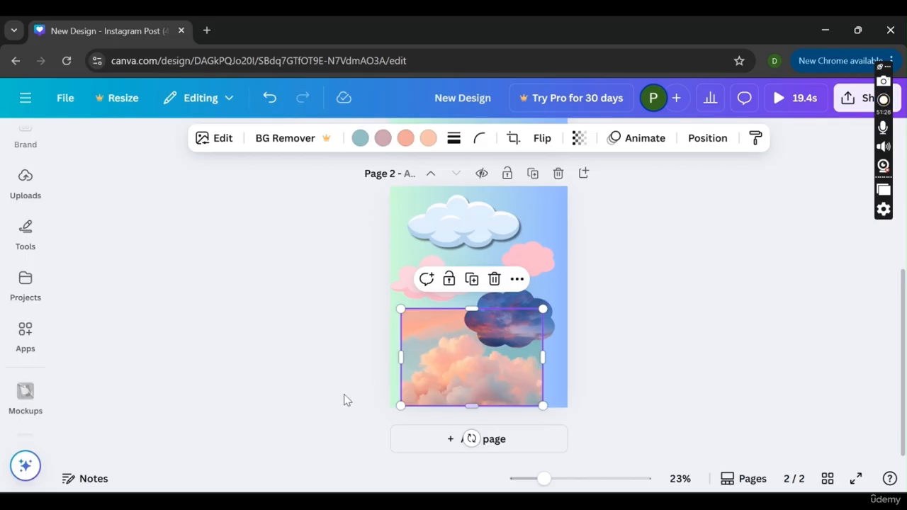
{"action": "left_click", "coordinate": [373, 296]}
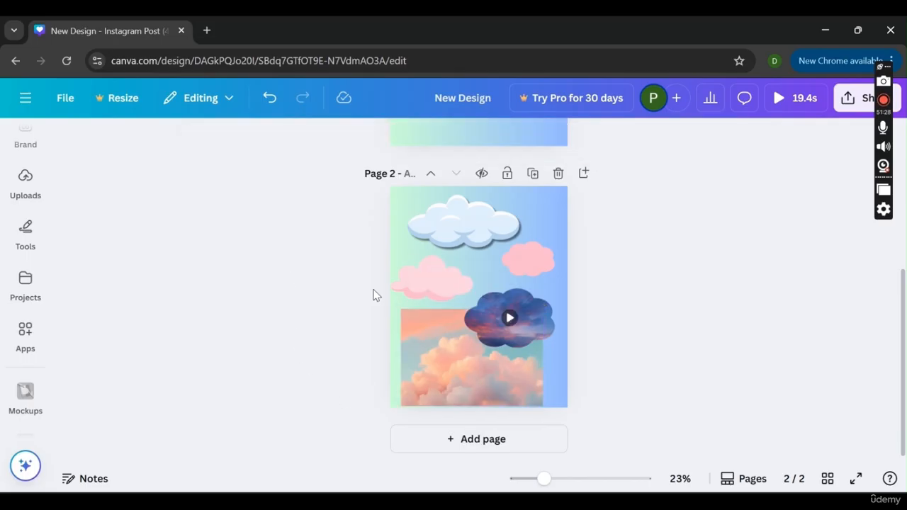
Compare the colour options available for the light blue cloud, the sky photo and the two pink clouds
{"action": "left_click", "coordinate": [447, 237]}
{"action": "left_click", "coordinate": [393, 147]}
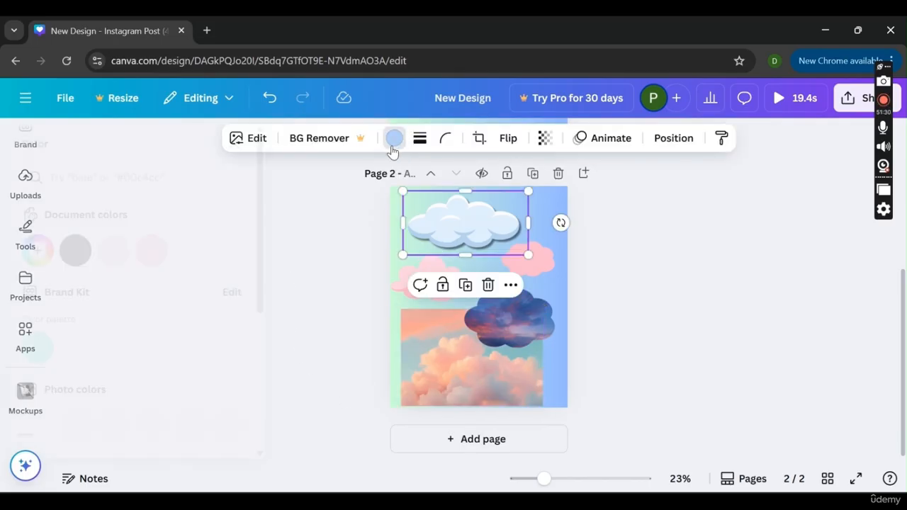
{"action": "left_click", "coordinate": [457, 345]}
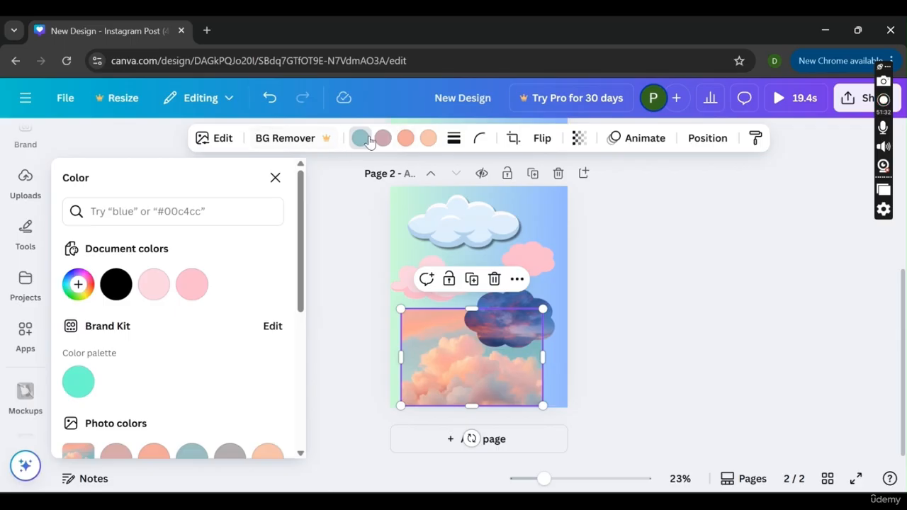
{"action": "left_click", "coordinate": [443, 225]}
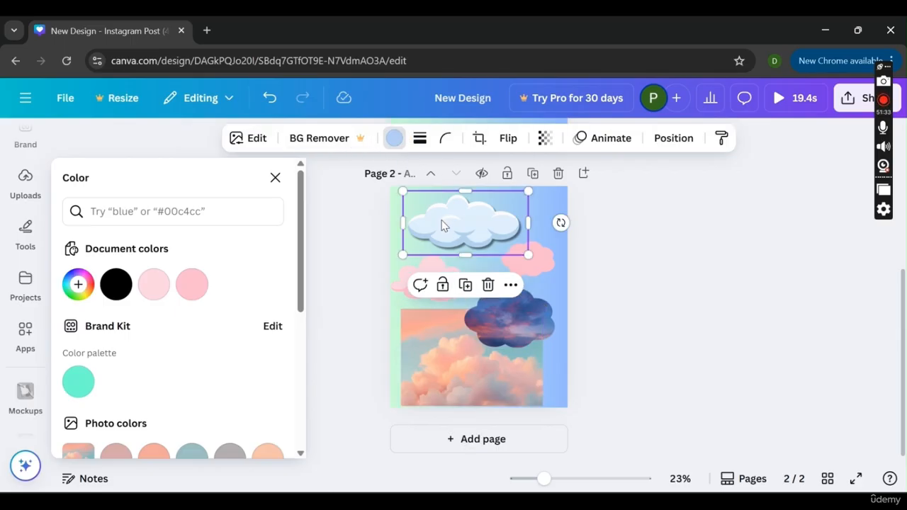
{"action": "left_click", "coordinate": [428, 262]}
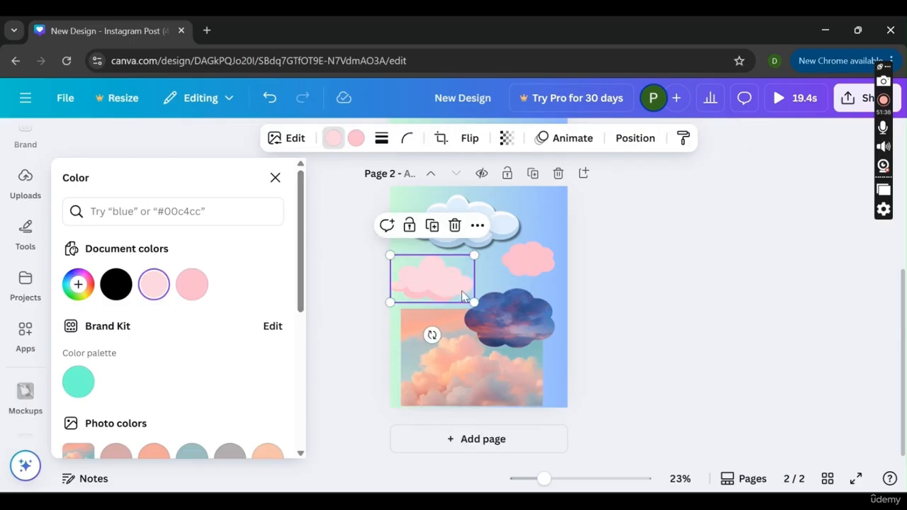
{"action": "left_click", "coordinate": [540, 249]}
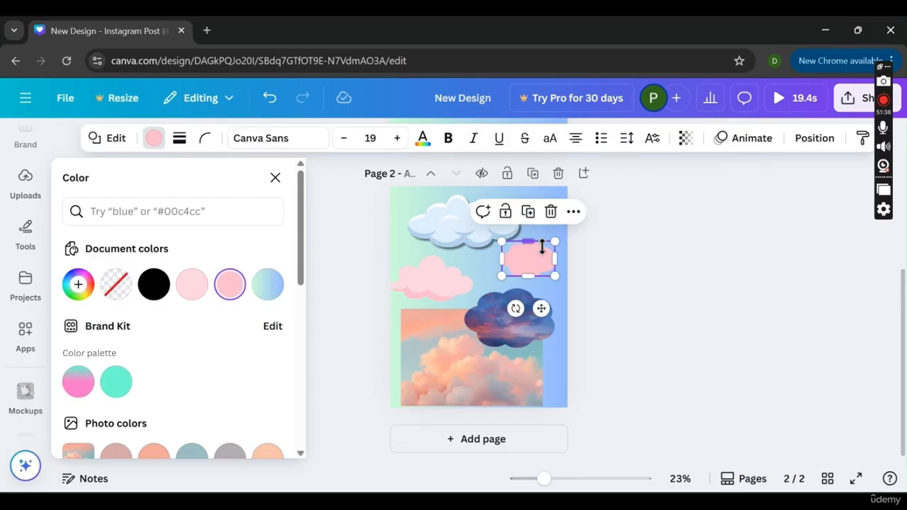
{"action": "left_click", "coordinate": [445, 233]}
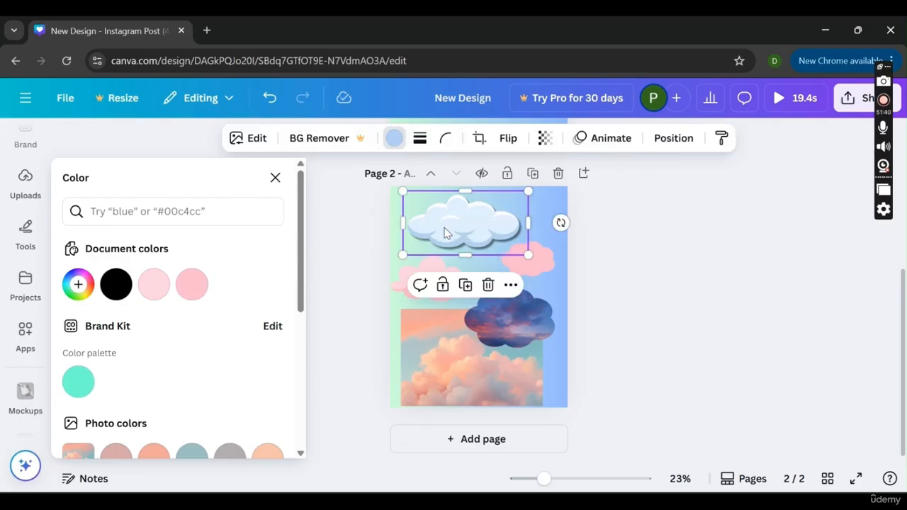
Examine the photo colours and default colours offered for the sky photo
{"action": "left_click", "coordinate": [441, 334]}
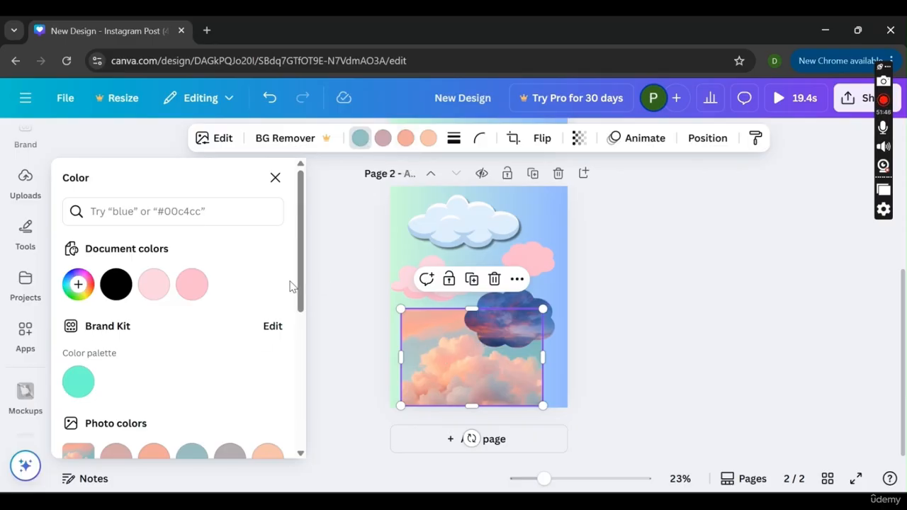
{"action": "left_click_drag", "start_coordinate": [300, 284], "coordinate": [293, 351]}
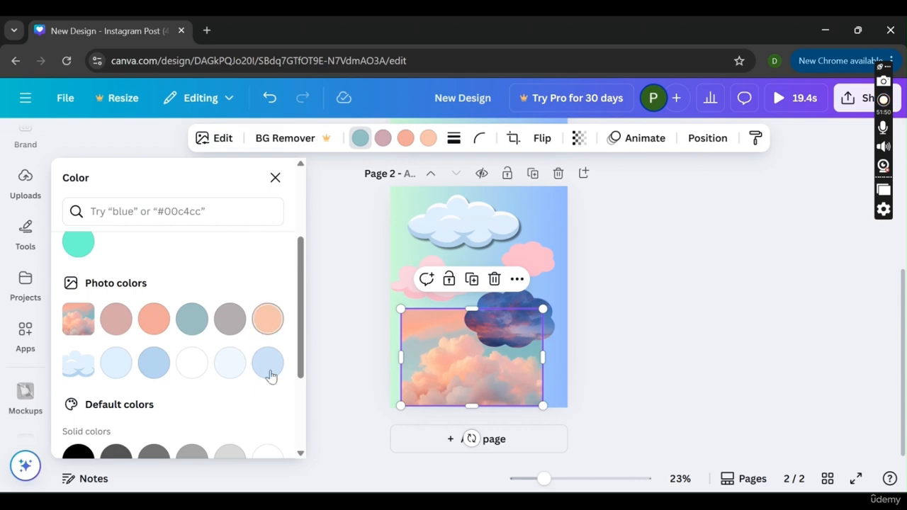
{"action": "left_click_drag", "start_coordinate": [303, 338], "coordinate": [287, 194]}
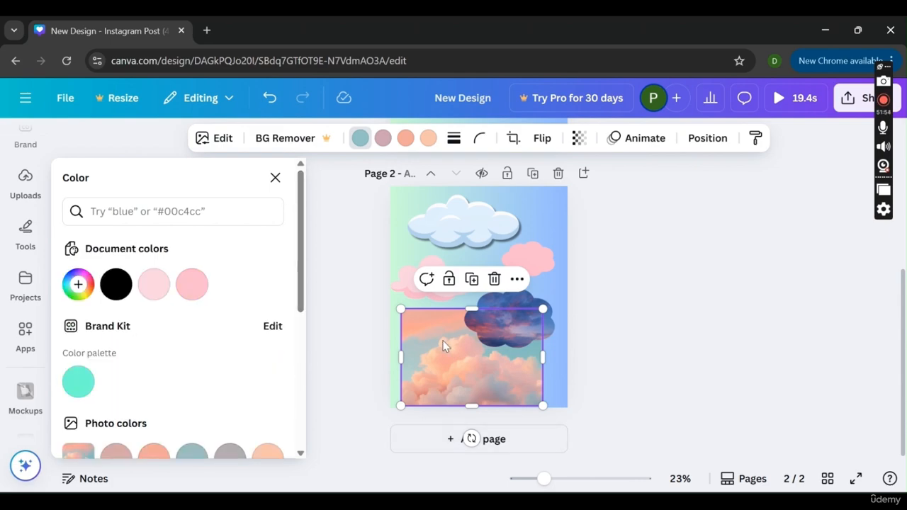
Rearrange page 2: pink cloud shape to the upper right corner, light blue cloud to the upper left, cloud-shaped video just above the sky photo
{"action": "left_click_drag", "start_coordinate": [531, 266], "coordinate": [543, 210]}
{"action": "left_click_drag", "start_coordinate": [467, 221], "coordinate": [456, 212]}
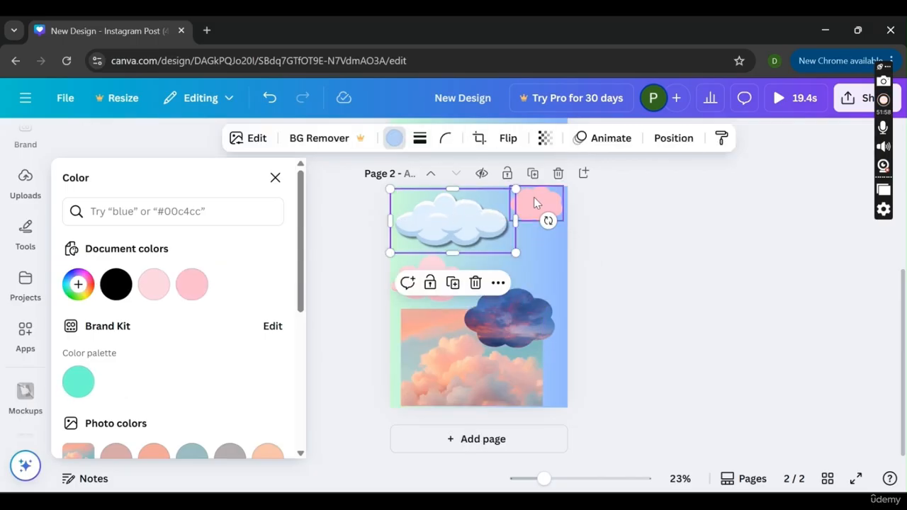
{"action": "left_click", "coordinate": [535, 199]}
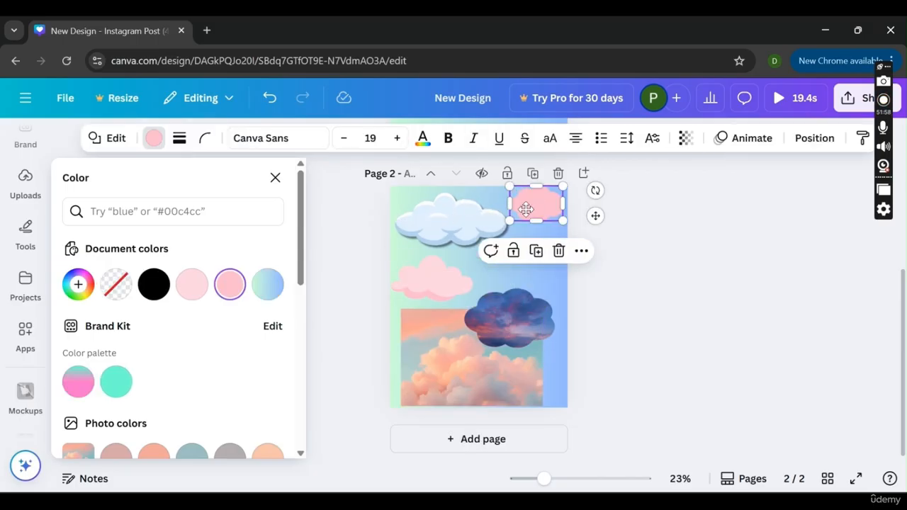
{"action": "left_click", "coordinate": [522, 298]}
{"action": "left_click_drag", "start_coordinate": [521, 301], "coordinate": [527, 263]}
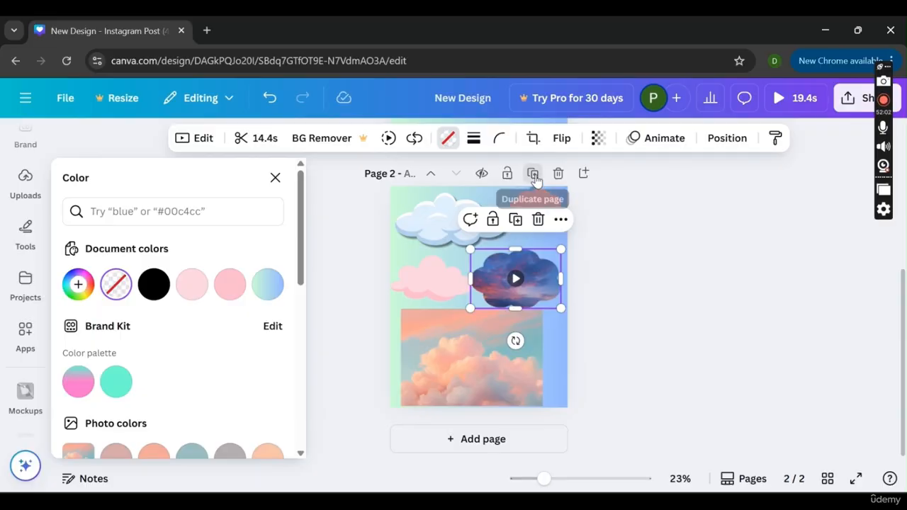
Duplicate page 2 and delete all the clouds and the cloud-shaped video from the copy, keeping only the sky photo
{"action": "left_click", "coordinate": [532, 174]}
{"action": "left_click_drag", "start_coordinate": [375, 233], "coordinate": [580, 295]}
{"action": "key", "text": "Delete"}
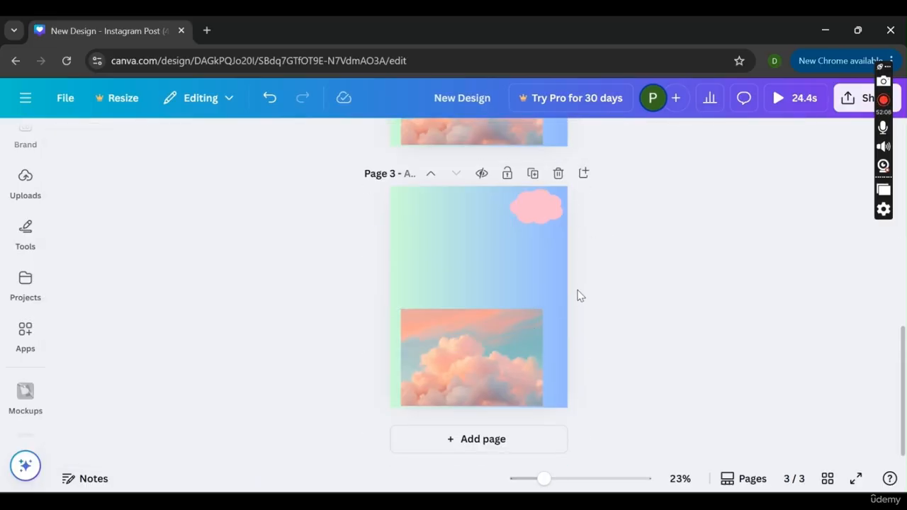
{"action": "left_click", "coordinate": [521, 201]}
{"action": "key", "text": "Delete"}
Enlarge the sky photo on page 3 beyond the page's width and centre it horizontally
{"action": "left_click", "coordinate": [478, 362]}
{"action": "left_click_drag", "start_coordinate": [478, 363], "coordinate": [482, 259]}
{"action": "left_click_drag", "start_coordinate": [546, 309], "coordinate": [595, 390]}
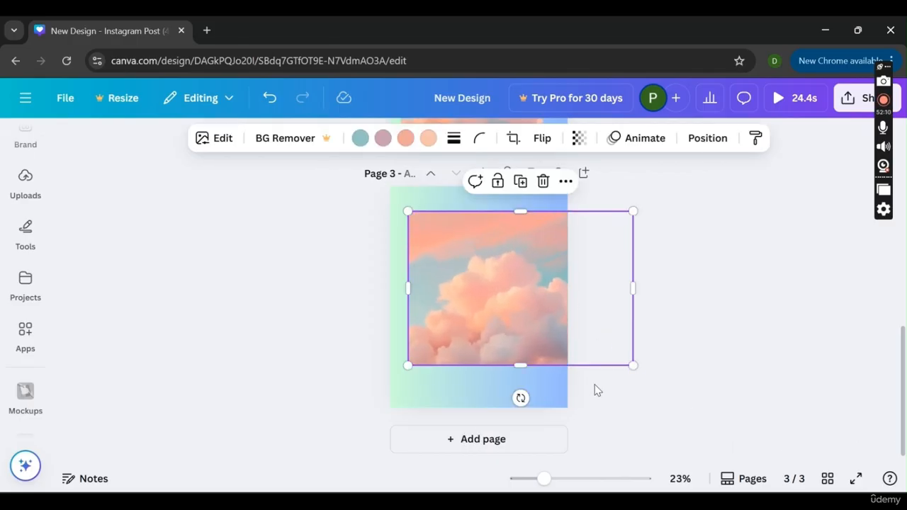
{"action": "left_click_drag", "start_coordinate": [503, 322], "coordinate": [496, 318]}
{"action": "left_click", "coordinate": [634, 306]}
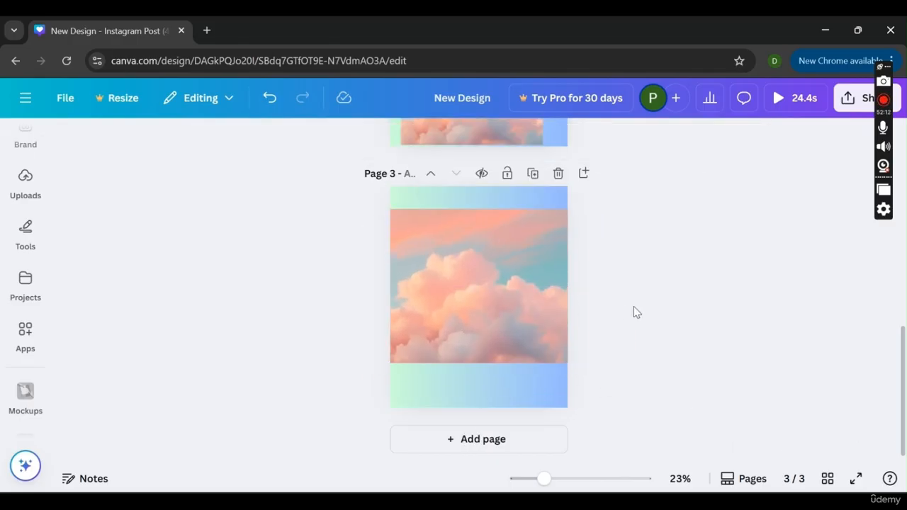
Replace page 3's background with the sky photo, and detach the image from the background again
{"action": "right_click", "coordinate": [493, 288]}
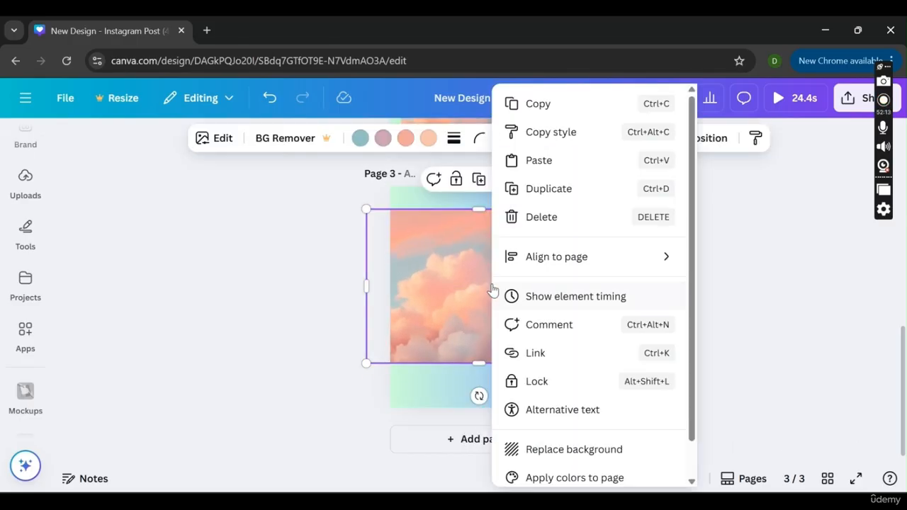
{"action": "left_click", "coordinate": [581, 450]}
{"action": "right_click", "coordinate": [459, 330]}
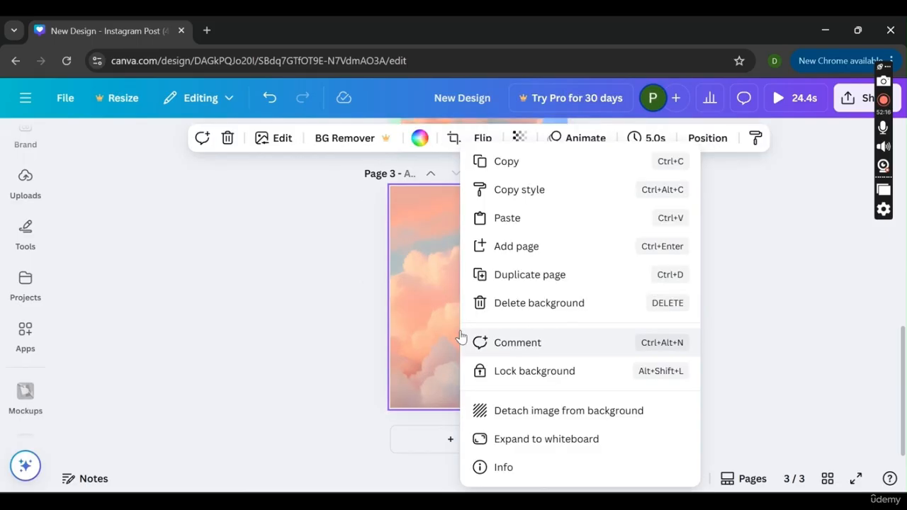
{"action": "left_click", "coordinate": [552, 420]}
Replace page 3's background with the detached sky photo and select the resulting background
{"action": "right_click", "coordinate": [508, 297]}
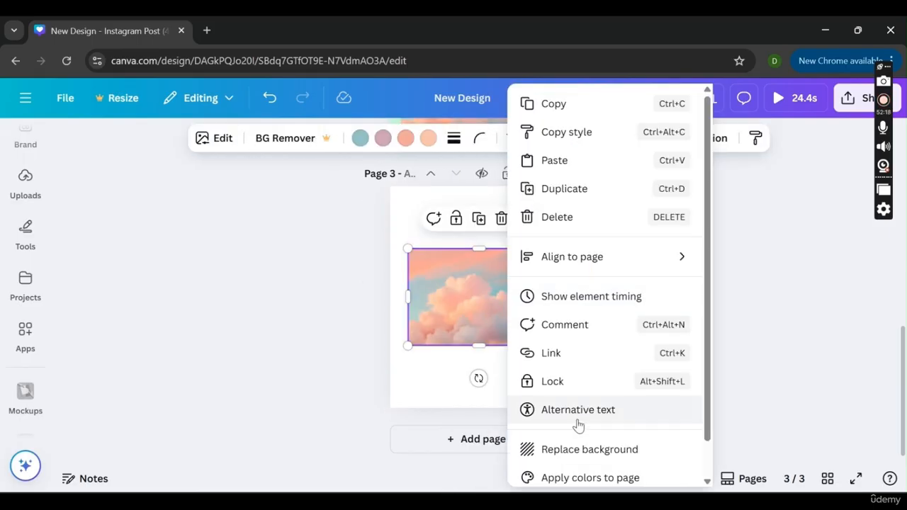
{"action": "left_click", "coordinate": [577, 446]}
{"action": "left_click", "coordinate": [541, 367]}
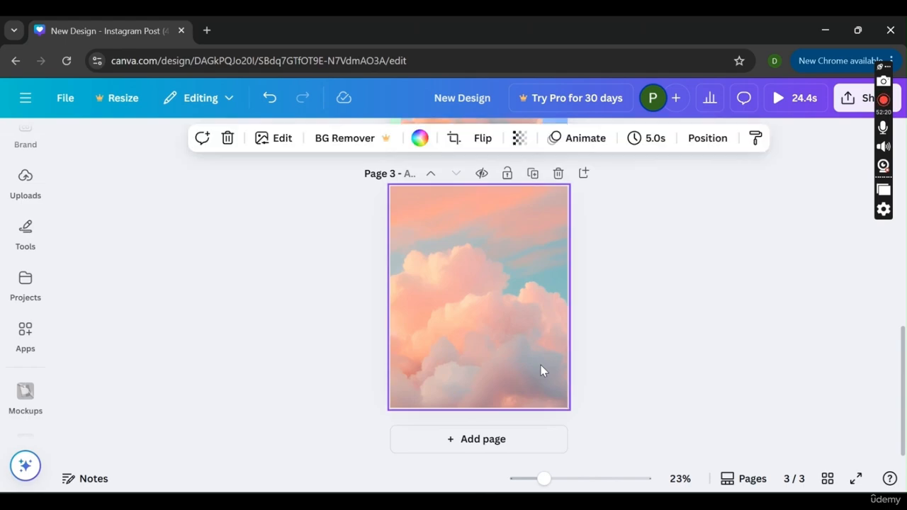
{"action": "left_click", "coordinate": [332, 318]}
{"action": "left_click", "coordinate": [484, 296]}
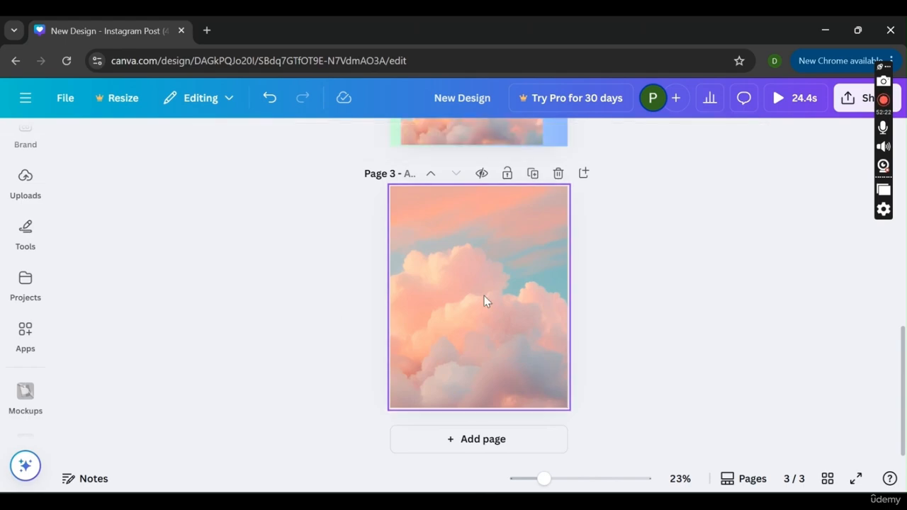
{"action": "left_click", "coordinate": [348, 265]}
{"action": "left_click", "coordinate": [446, 299]}
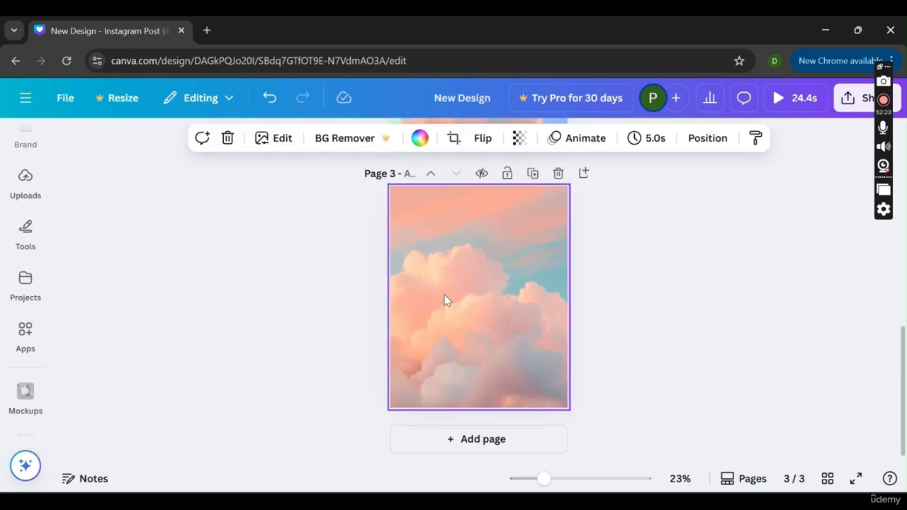
Duplicate page 3, delete the copy, and open the options of page 3's background image
{"action": "left_click", "coordinate": [347, 303]}
{"action": "left_click", "coordinate": [533, 173]}
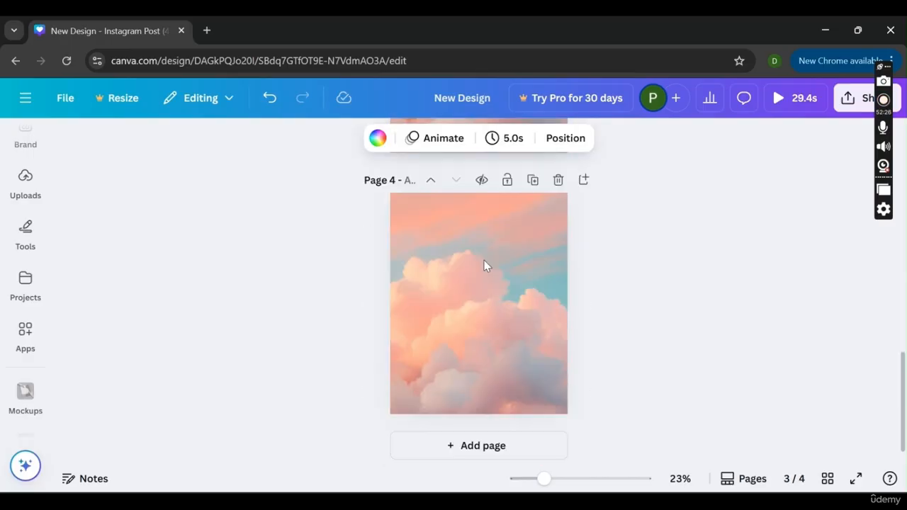
{"action": "left_click", "coordinate": [557, 180]}
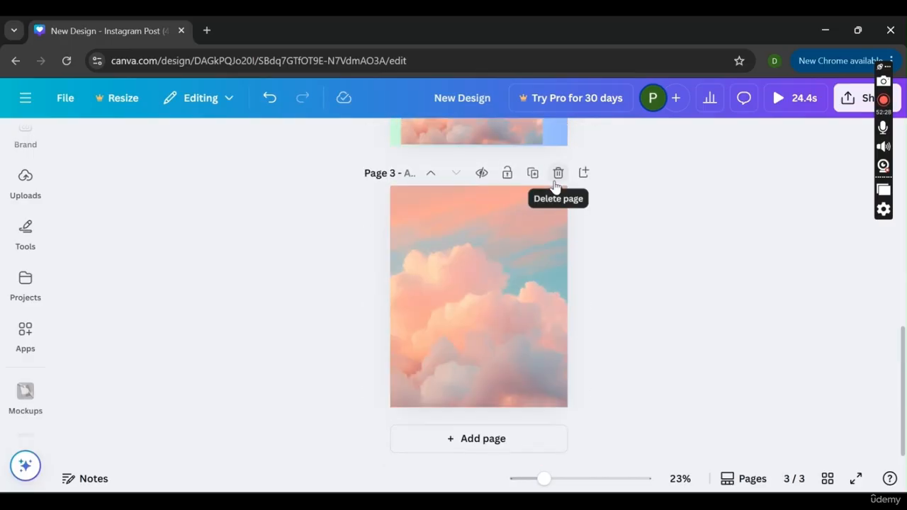
{"action": "left_click", "coordinate": [545, 246]}
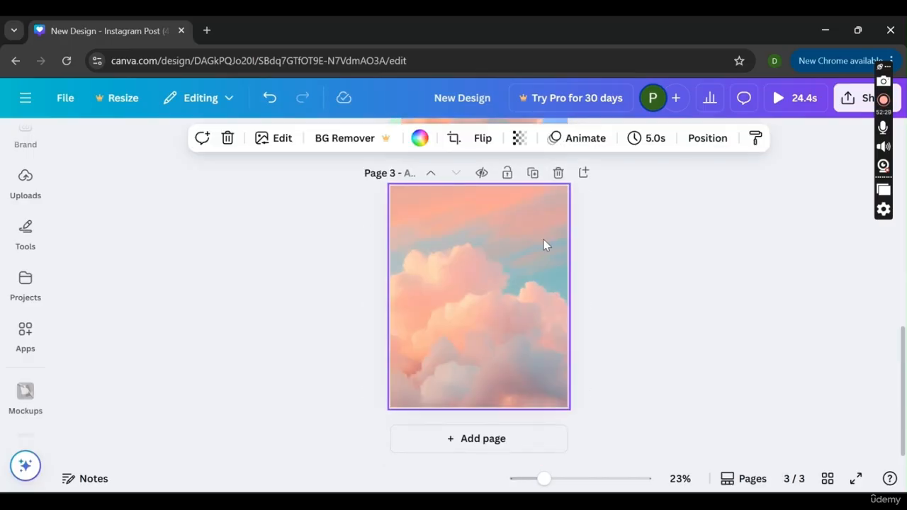
{"action": "right_click", "coordinate": [440, 212]}
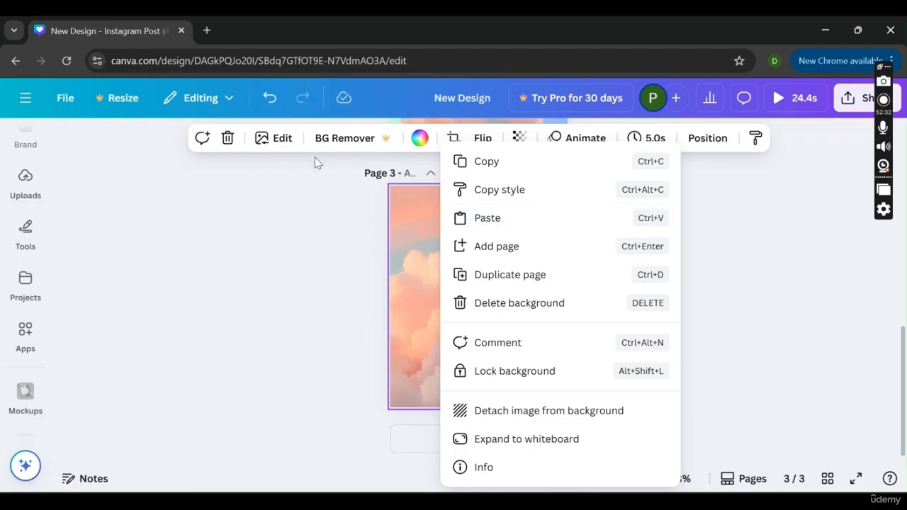
Undo the recent page and background changes until the sky photo is a separate element, and shrink it to page 3's width
{"action": "left_click", "coordinate": [264, 105]}
{"action": "left_click", "coordinate": [264, 106]}
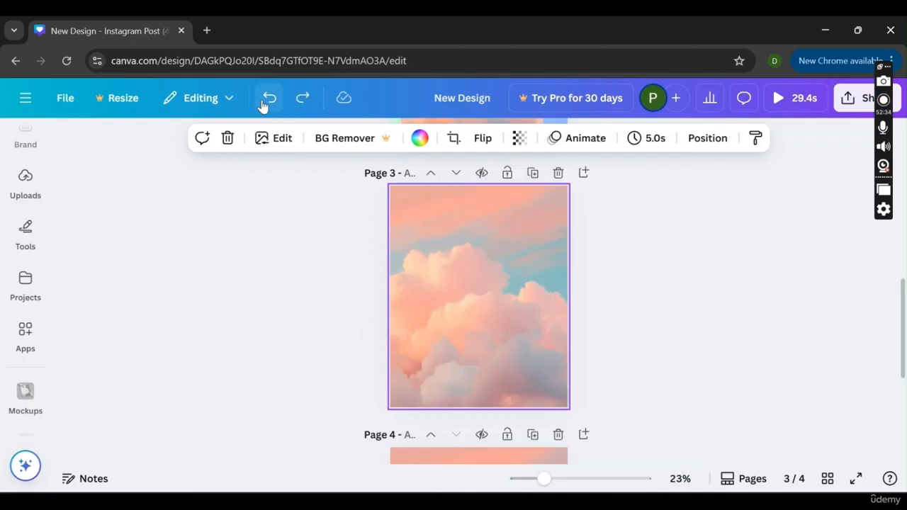
{"action": "left_click", "coordinate": [264, 106]}
{"action": "left_click", "coordinate": [265, 105]}
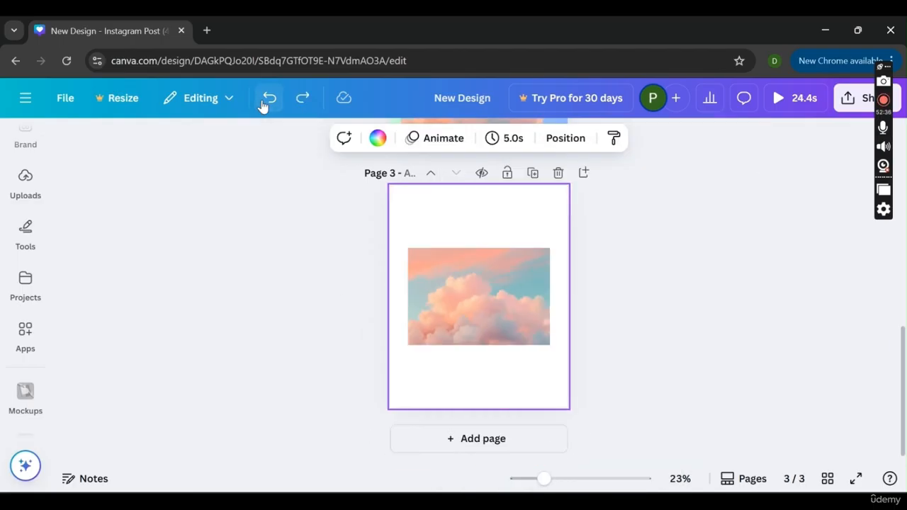
{"action": "left_click", "coordinate": [262, 105]}
{"action": "left_click", "coordinate": [262, 105]}
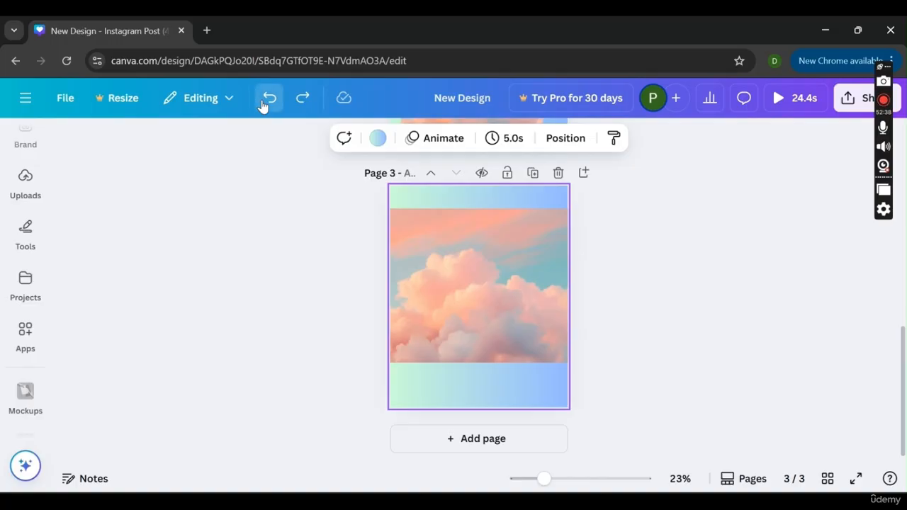
{"action": "left_click", "coordinate": [262, 105]}
{"action": "left_click_drag", "start_coordinate": [498, 282], "coordinate": [479, 284]}
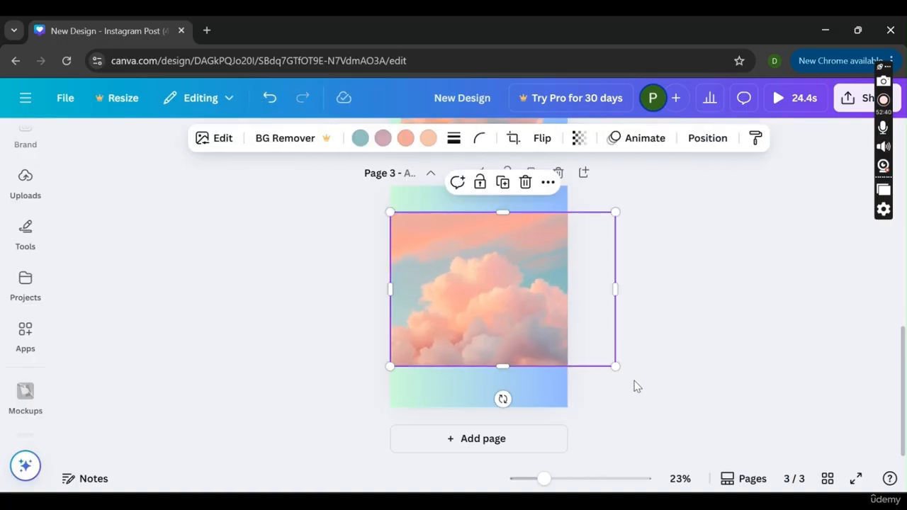
{"action": "left_click_drag", "start_coordinate": [616, 369], "coordinate": [568, 334]}
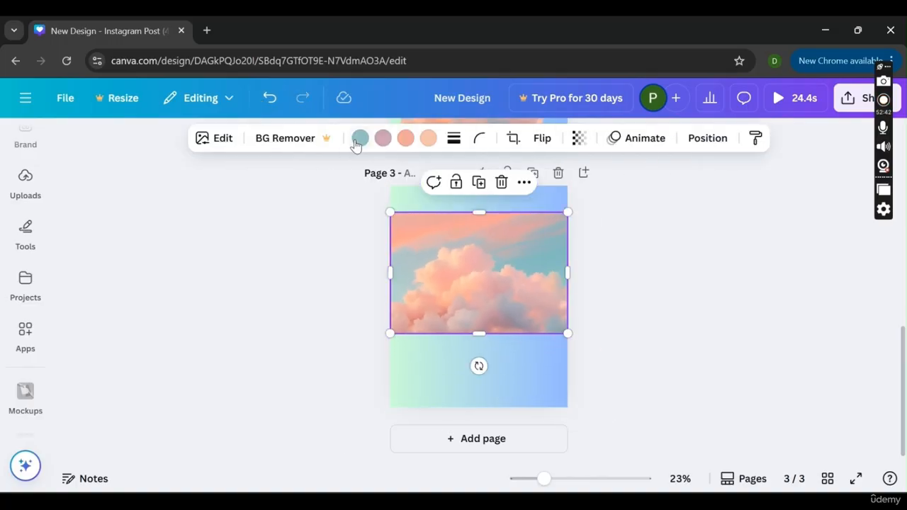
Recolour the sky photo on page 3, changing its blue-green tone to light pink and its mauve tone to bright turquoise
{"action": "left_click", "coordinate": [359, 139]}
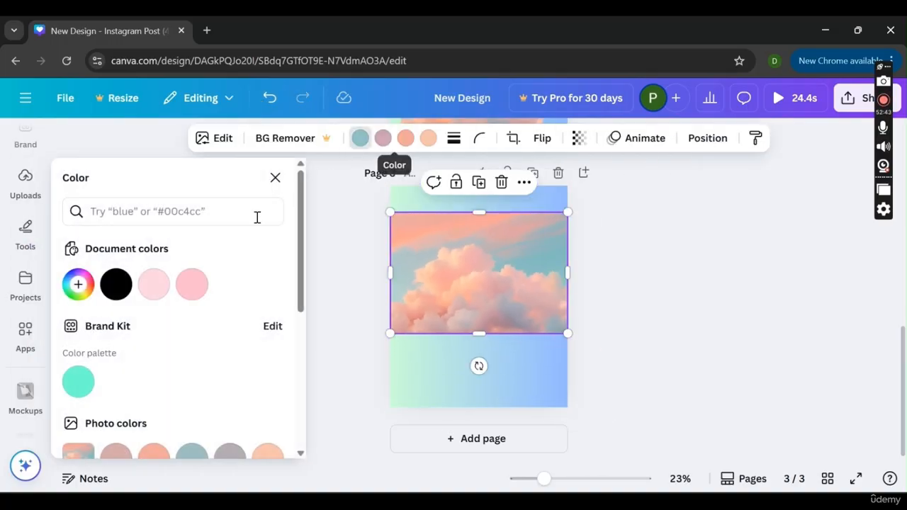
{"action": "left_click", "coordinate": [149, 296]}
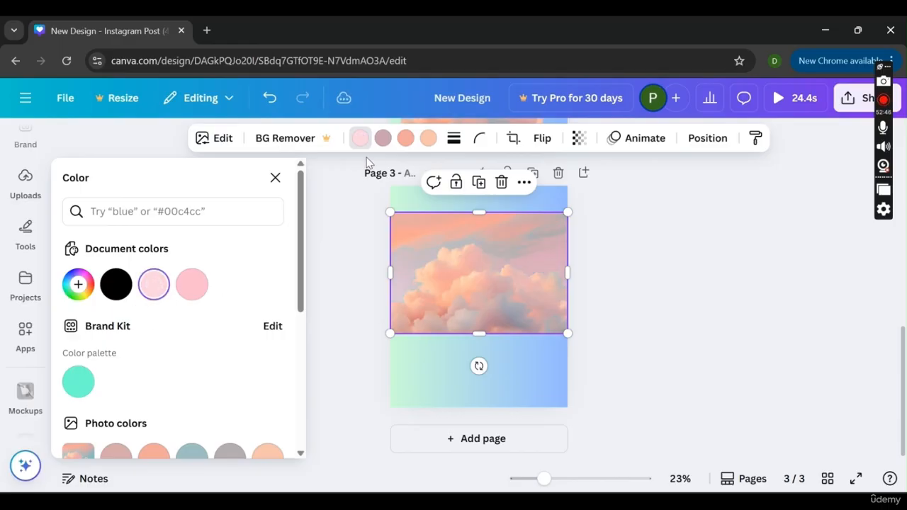
{"action": "left_click", "coordinate": [382, 138]}
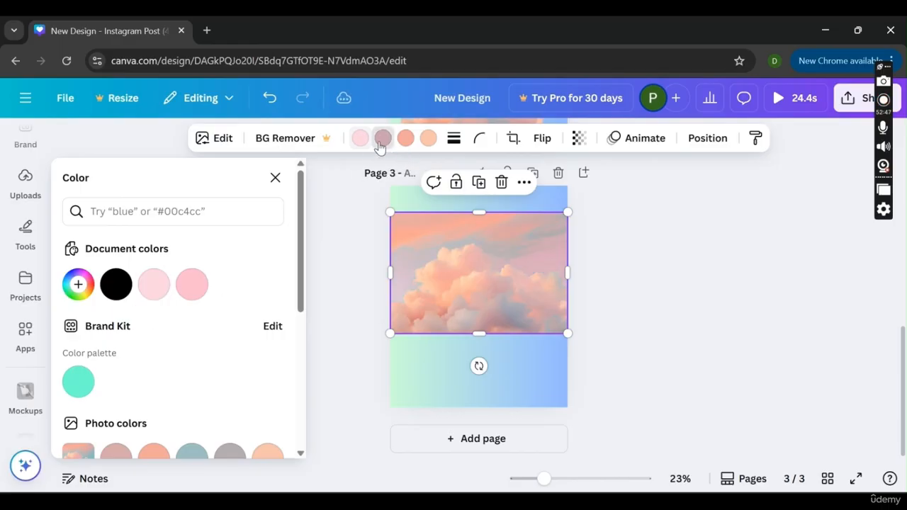
{"action": "left_click", "coordinate": [79, 284]}
{"action": "left_click", "coordinate": [167, 408]}
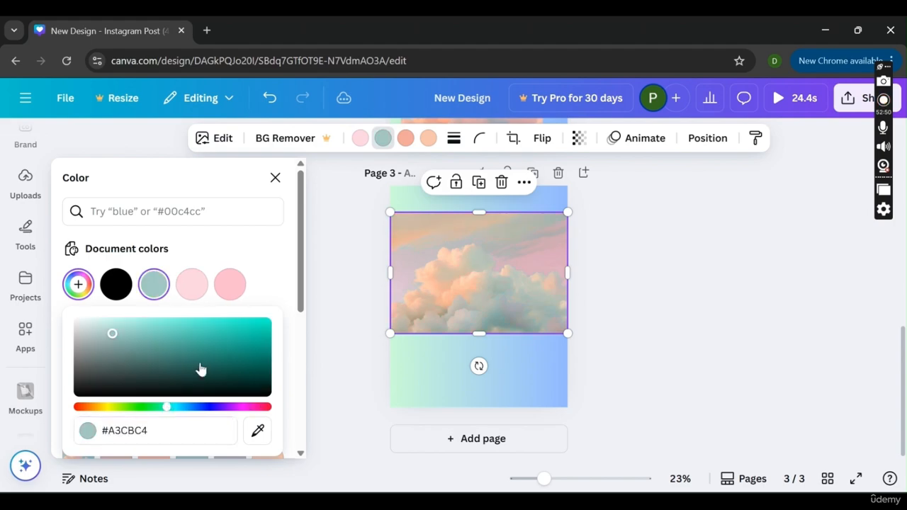
{"action": "left_click_drag", "start_coordinate": [198, 368], "coordinate": [221, 279]}
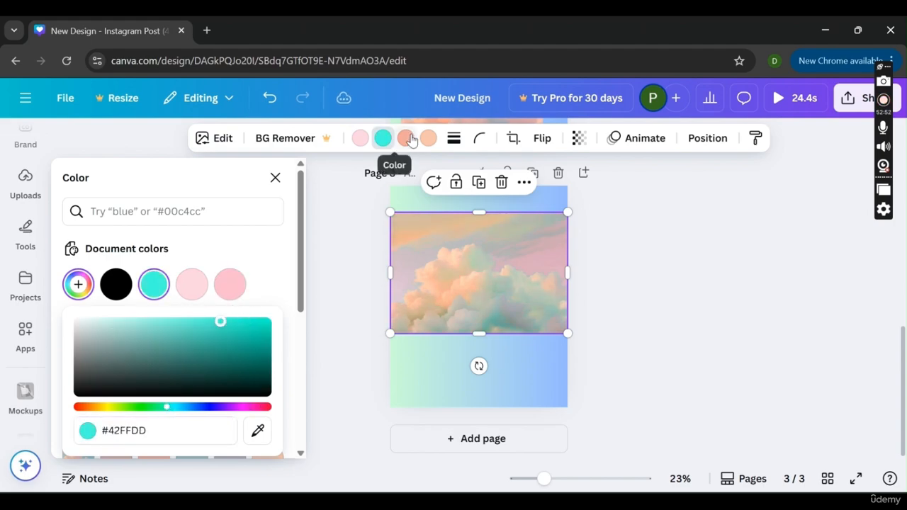
Change the sky photo's salmon tone to black and its peach tone to dark brown #8F411E
{"action": "left_click", "coordinate": [383, 139]}
{"action": "left_click", "coordinate": [155, 283]}
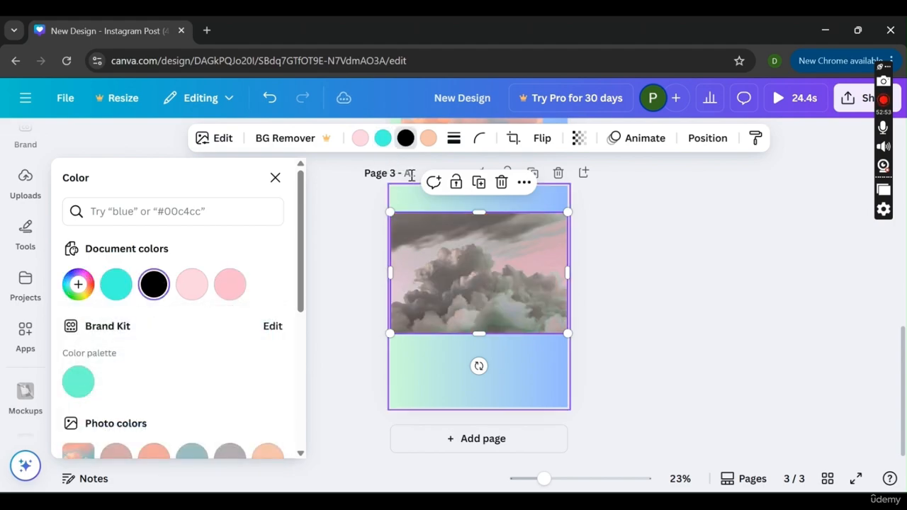
{"action": "left_click", "coordinate": [428, 138]}
{"action": "left_click", "coordinate": [80, 282]}
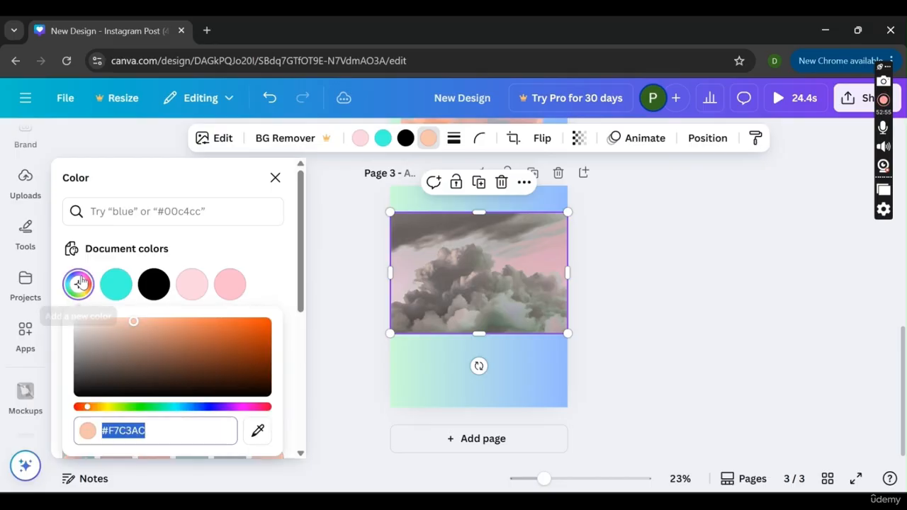
{"action": "left_click_drag", "start_coordinate": [243, 332], "coordinate": [231, 351]}
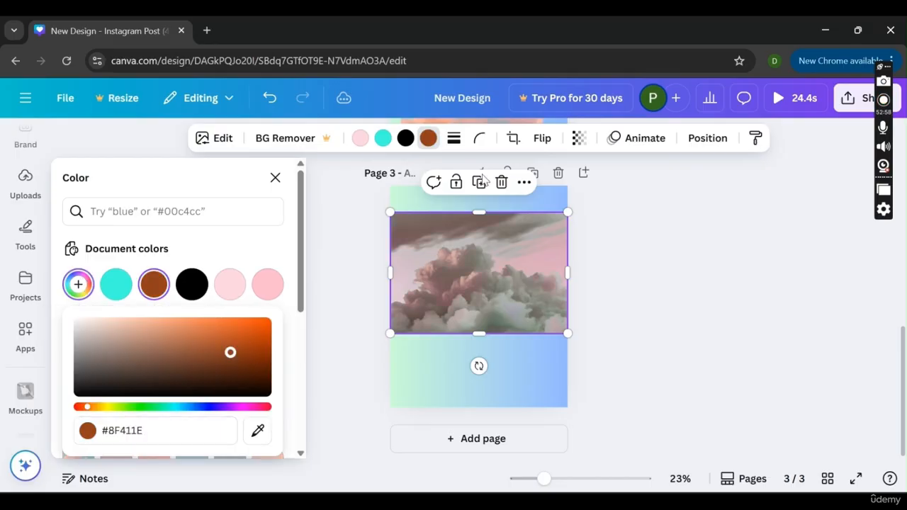
Change the sky photo's light pink tone to the brown document colour and deselect the photo
{"action": "left_click", "coordinate": [359, 139]}
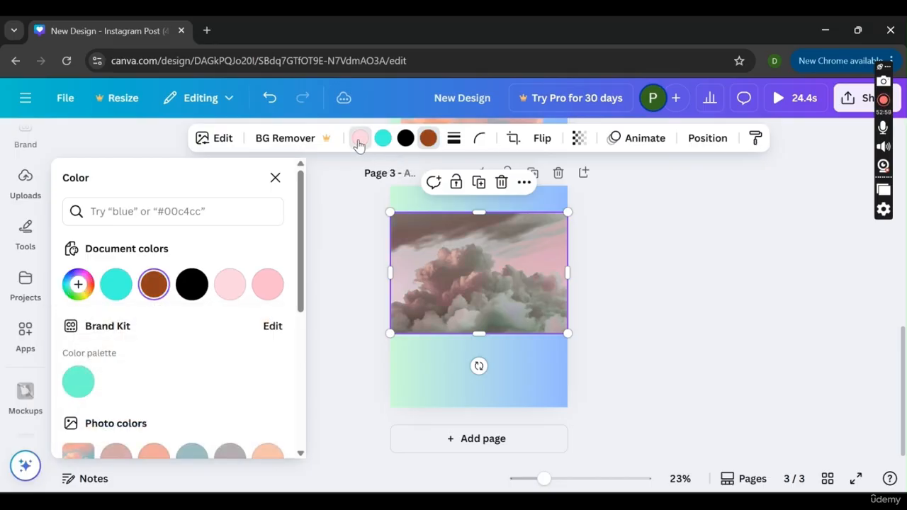
{"action": "left_click", "coordinate": [155, 284]}
{"action": "left_click", "coordinate": [607, 323]}
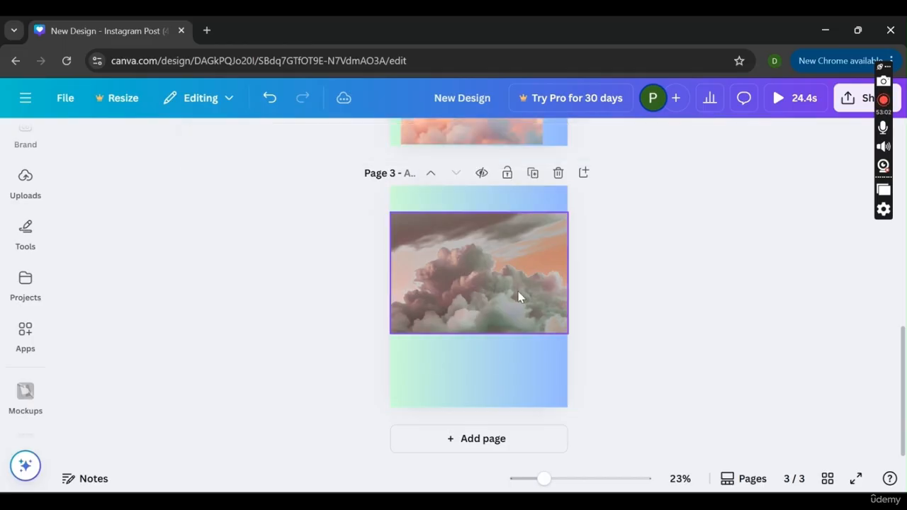
Undo all the colour changes made to page 3's sky photo
{"action": "left_click", "coordinate": [279, 100]}
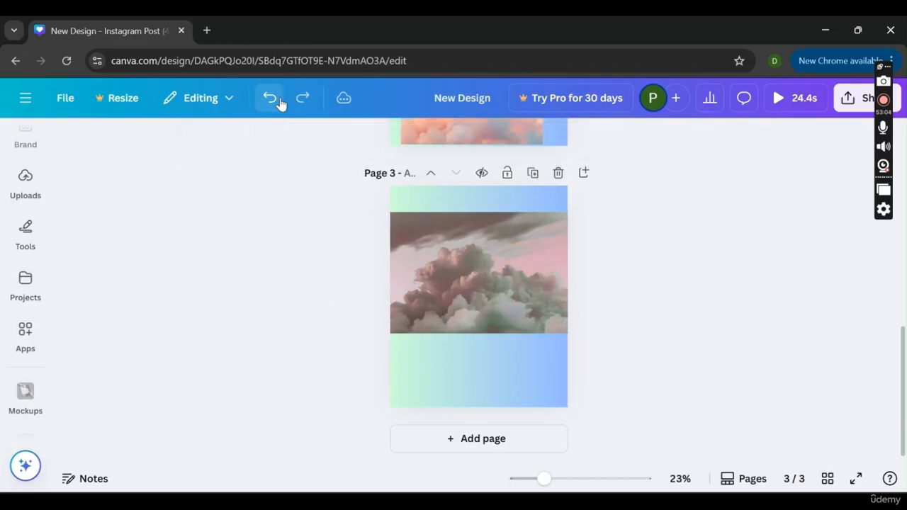
{"action": "left_click", "coordinate": [278, 100]}
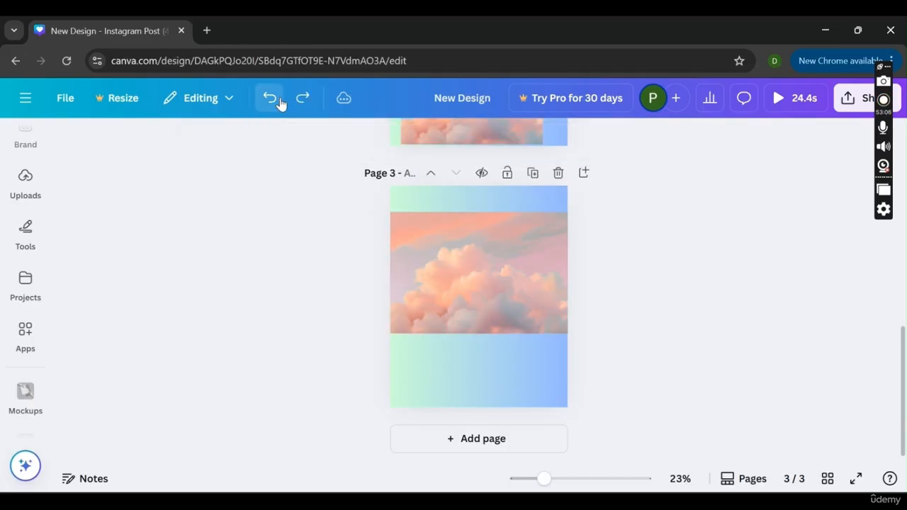
{"action": "left_click", "coordinate": [279, 102]}
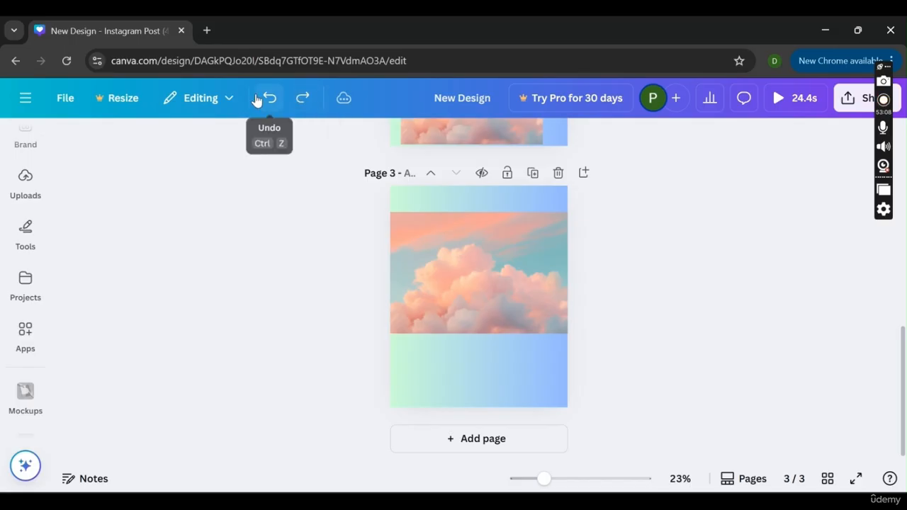
{"action": "left_click", "coordinate": [257, 100]}
{"action": "left_click", "coordinate": [300, 103]}
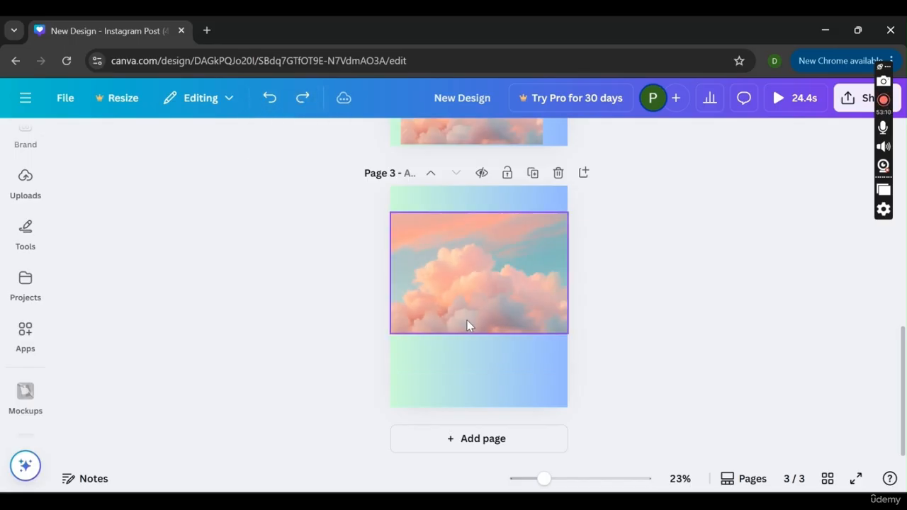
Replace page 3's background with the sky photo
{"action": "left_click", "coordinate": [467, 326]}
{"action": "right_click", "coordinate": [468, 327]}
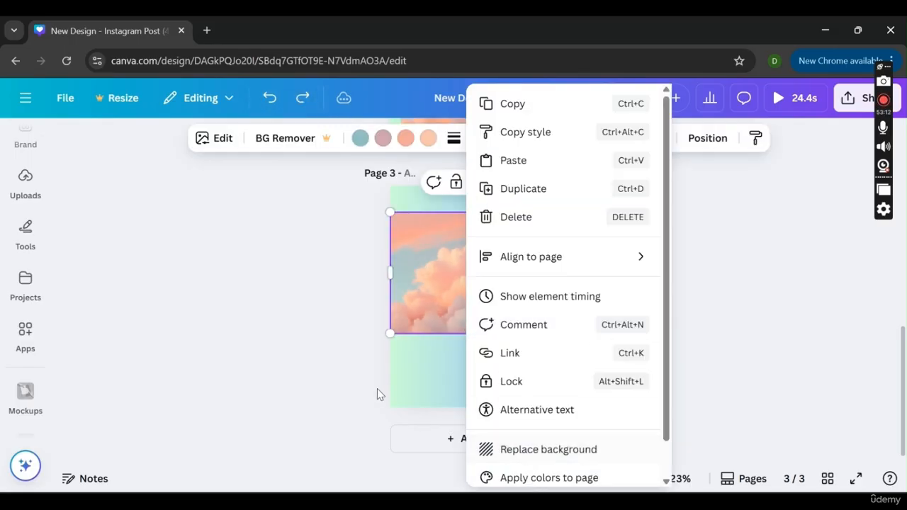
{"action": "left_click", "coordinate": [517, 448]}
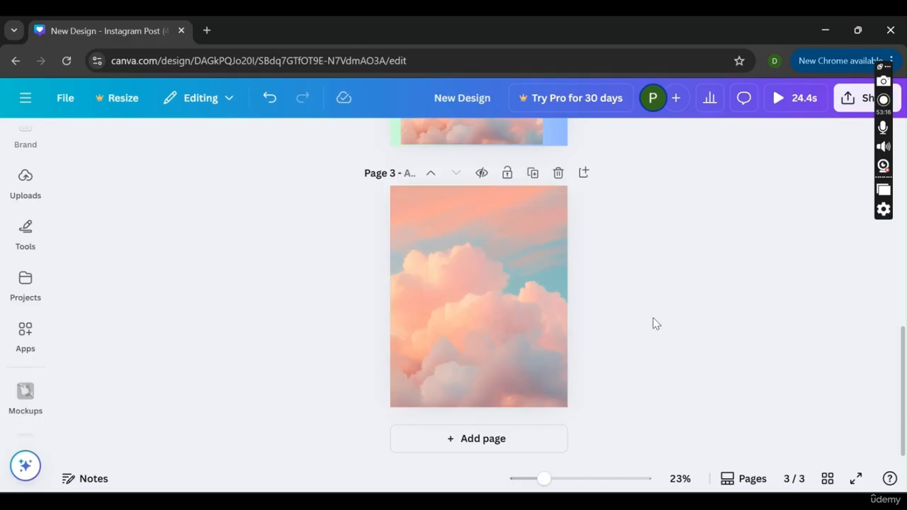
Add a solid border to the sky photo on page 2
{"action": "left_click_drag", "start_coordinate": [904, 373], "coordinate": [874, 272]}
{"action": "left_click", "coordinate": [539, 324]}
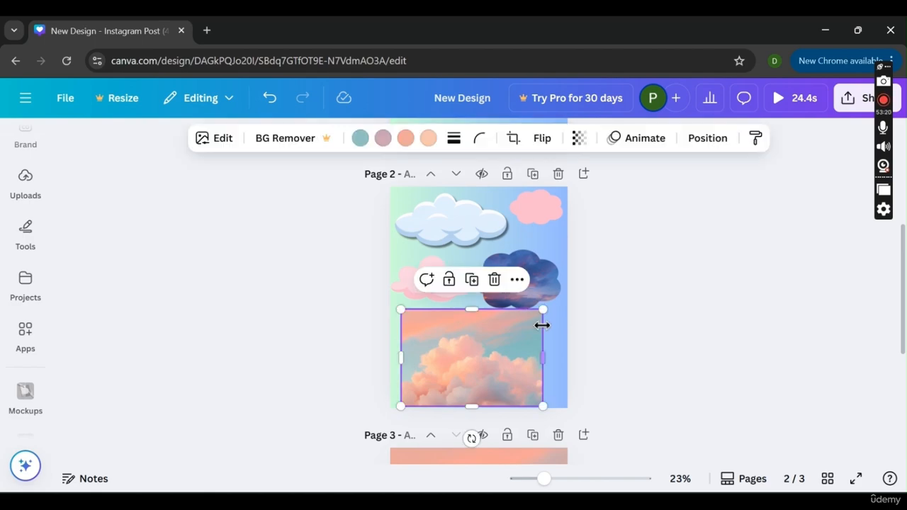
{"action": "left_click", "coordinate": [454, 139]}
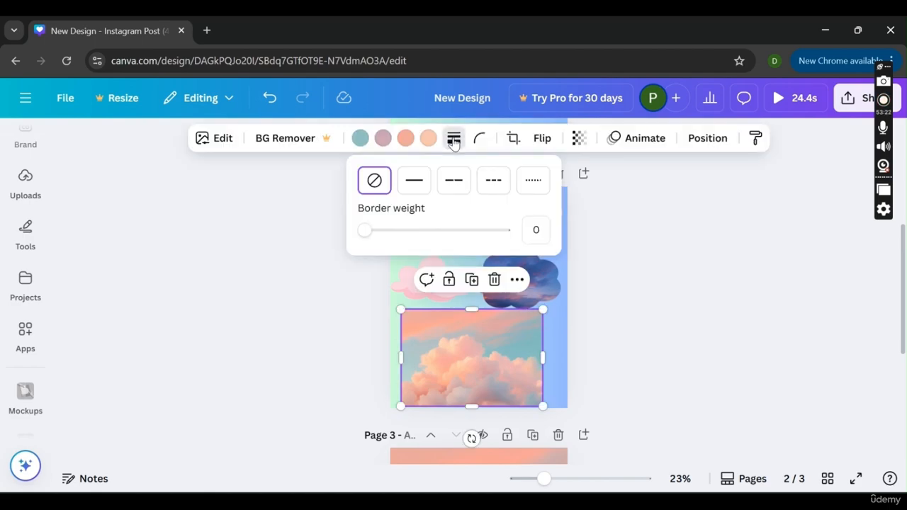
{"action": "left_click", "coordinate": [406, 185]}
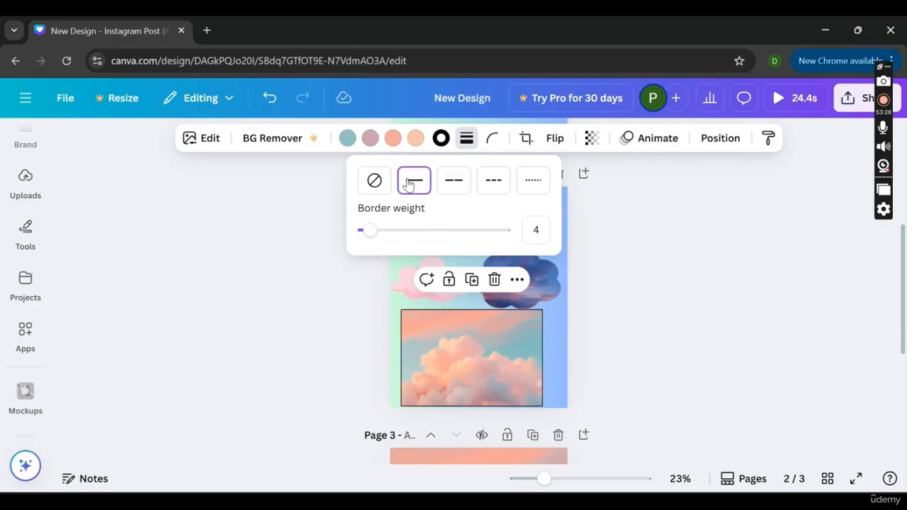
Try the long-dash, short-dash and dotted border styles on page 2's sky photo, and return to the solid style
{"action": "left_click", "coordinate": [459, 184]}
{"action": "left_click", "coordinate": [492, 186]}
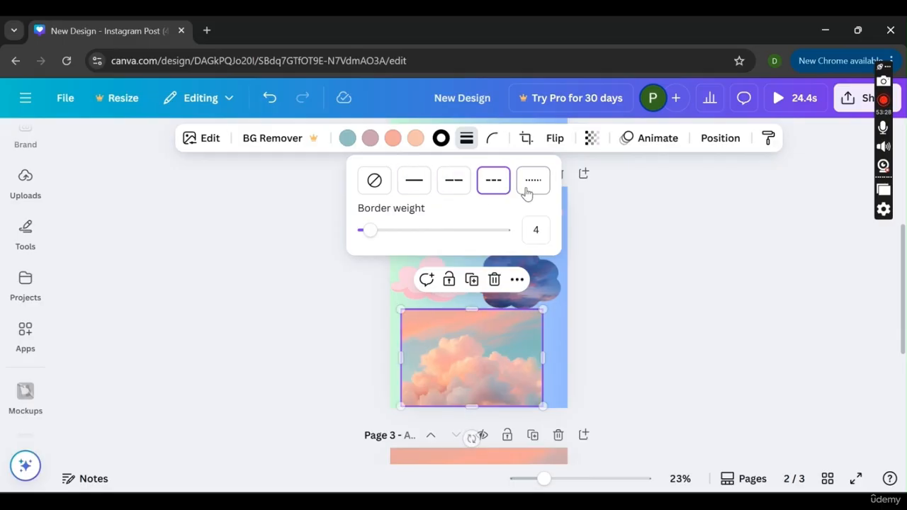
{"action": "left_click", "coordinate": [527, 192]}
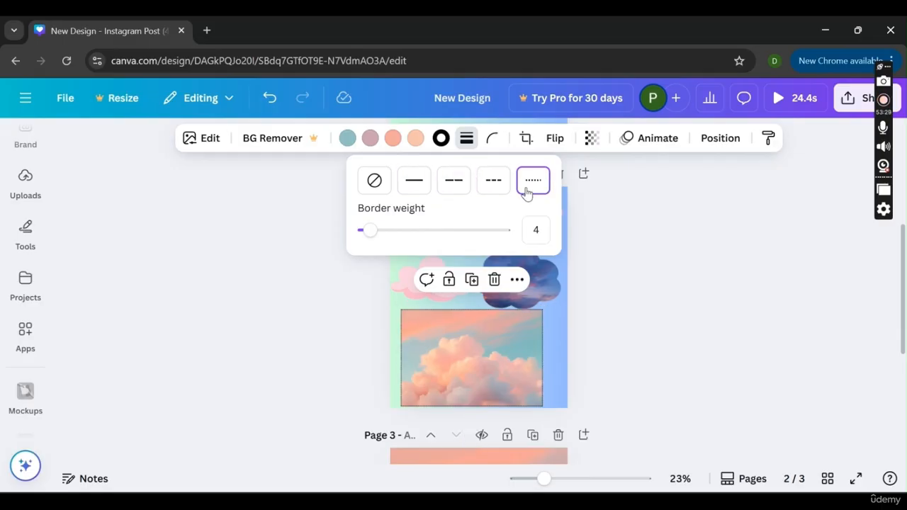
{"action": "left_click", "coordinate": [417, 186]}
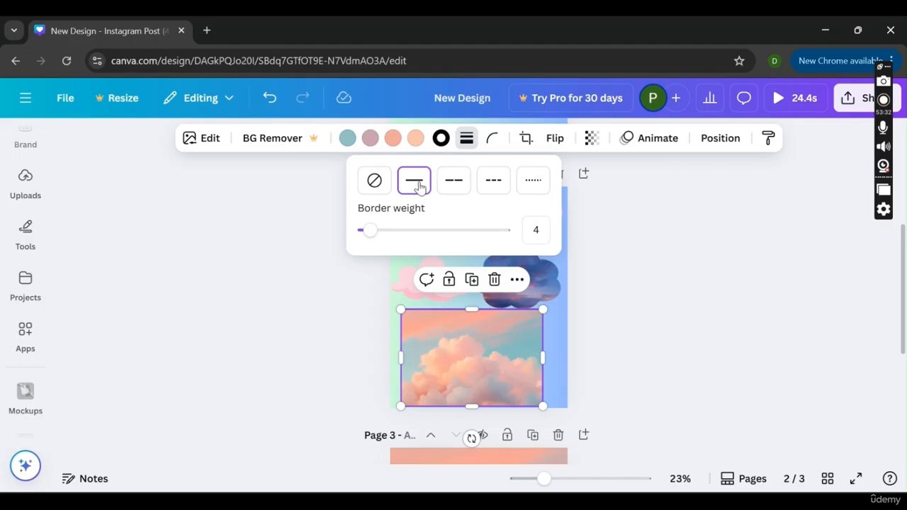
Thicken the sky photo's border, try both dashed styles, and settle on a dotted border with a weight of 15
{"action": "mouse_move", "coordinate": [374, 235]}
{"action": "left_mouse_down"}
{"action": "mouse_move", "coordinate": [526, 250]}
{"action": "mouse_move", "coordinate": [380, 249]}
{"action": "mouse_move", "coordinate": [492, 236]}
{"action": "mouse_move", "coordinate": [389, 239]}
{"action": "left_mouse_up"}
{"action": "left_click", "coordinate": [457, 183]}
{"action": "left_click", "coordinate": [501, 193]}
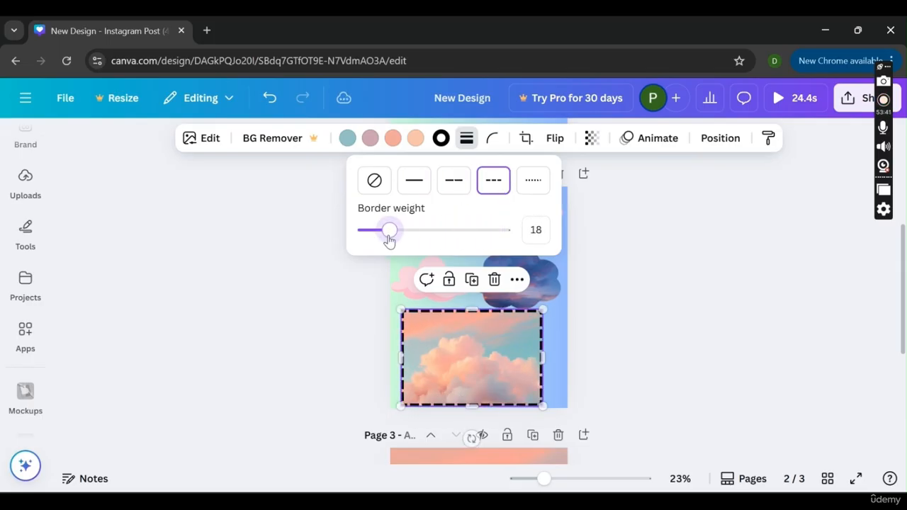
{"action": "left_click", "coordinate": [535, 189]}
{"action": "left_click_drag", "start_coordinate": [449, 231], "coordinate": [387, 232]}
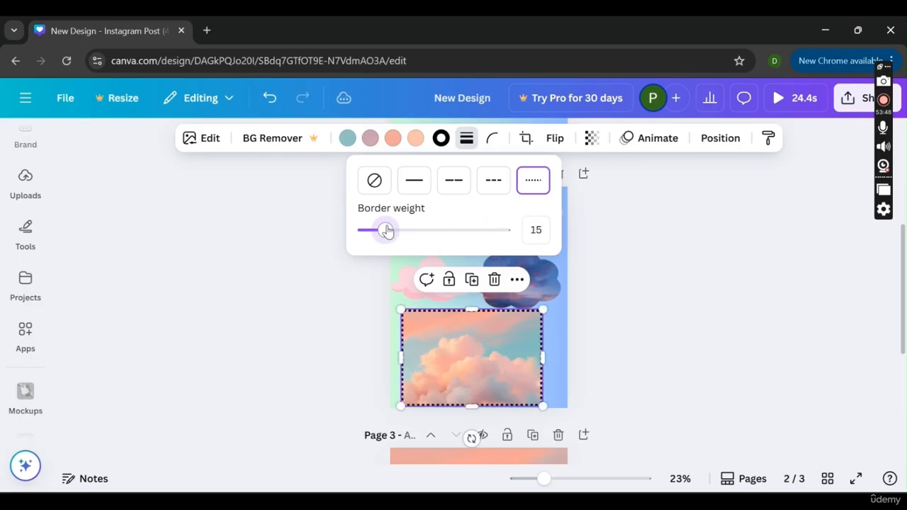
Try white as the sky photo's border colour and set it to the darker pink document colour
{"action": "left_click", "coordinate": [440, 138]}
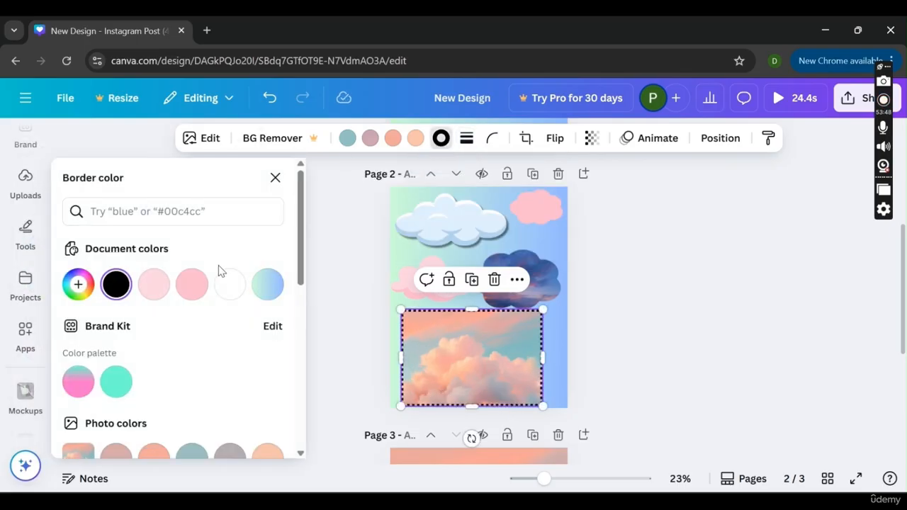
{"action": "left_click", "coordinate": [227, 284]}
{"action": "left_click", "coordinate": [192, 284]}
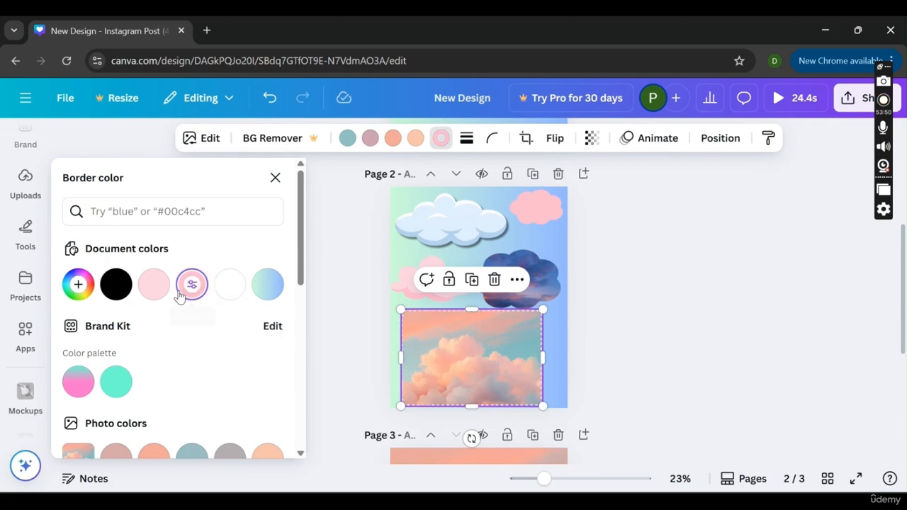
Try the lighter pink document colour for the sky photo's border and set the border colour to white
{"action": "left_click", "coordinate": [149, 292]}
{"action": "left_click", "coordinate": [225, 287]}
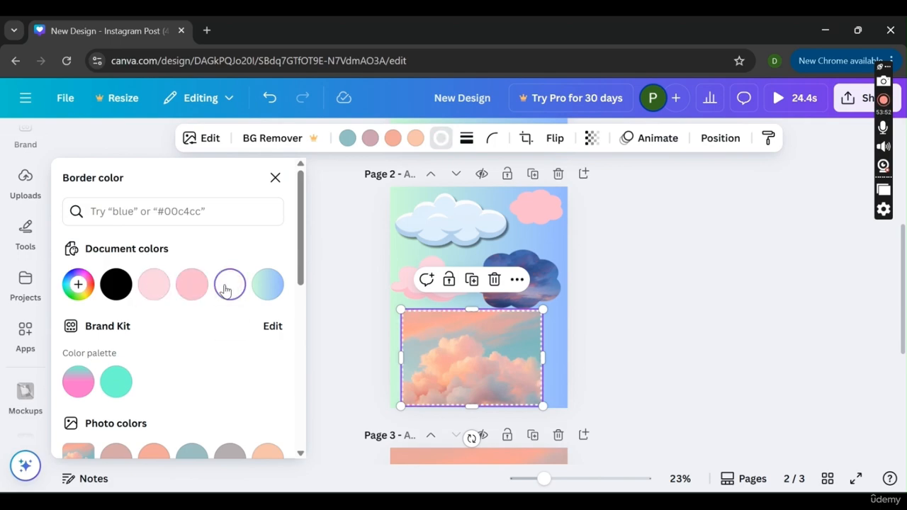
{"action": "left_click", "coordinate": [698, 301]}
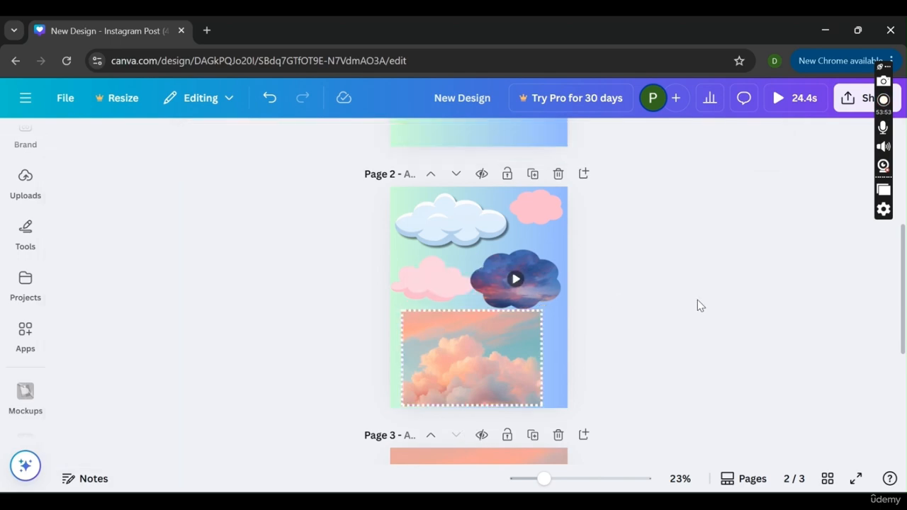
Round the corners of page 2's sky photo with a corner rounding of 100
{"action": "left_click", "coordinate": [500, 347]}
{"action": "left_click", "coordinate": [489, 145]}
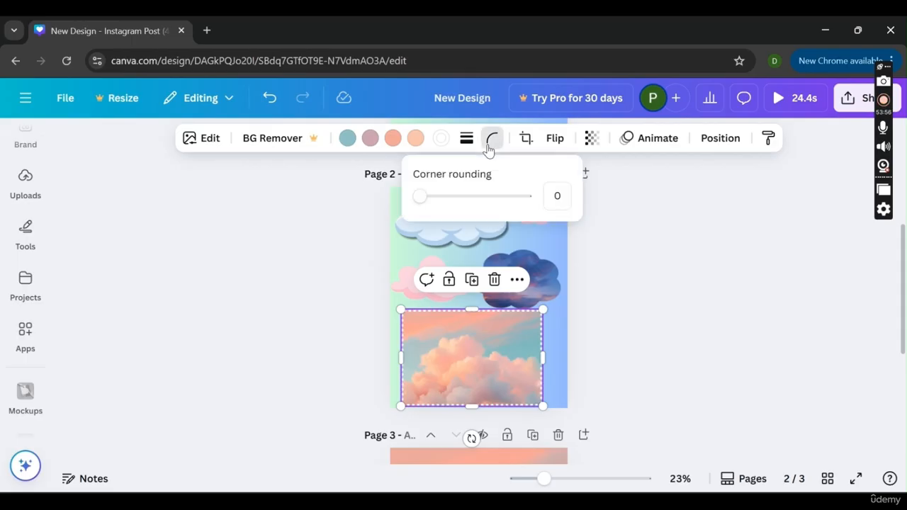
{"action": "left_click_drag", "start_coordinate": [428, 198], "coordinate": [593, 213]}
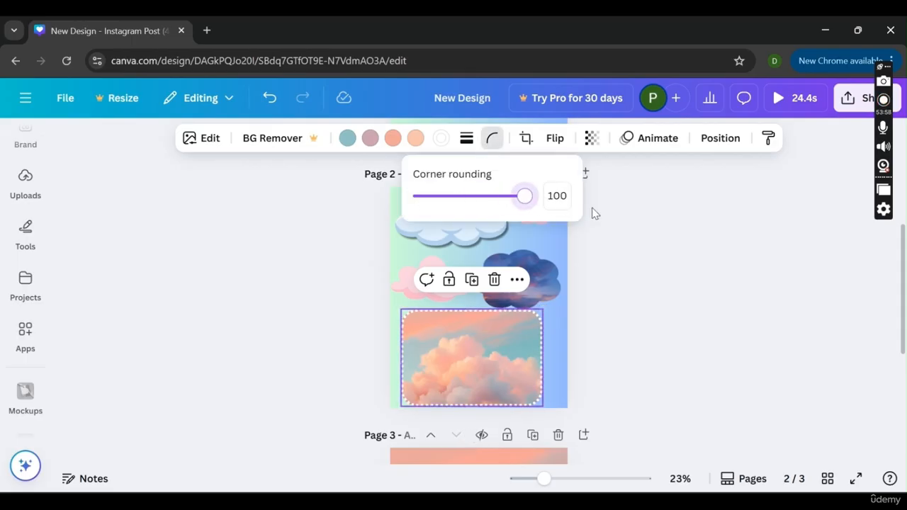
{"action": "mouse_move", "coordinate": [657, 307]}
{"action": "left_mouse_down"}
{"action": "mouse_move", "coordinate": [546, 324]}
{"action": "mouse_move", "coordinate": [653, 310]}
{"action": "left_mouse_up"}
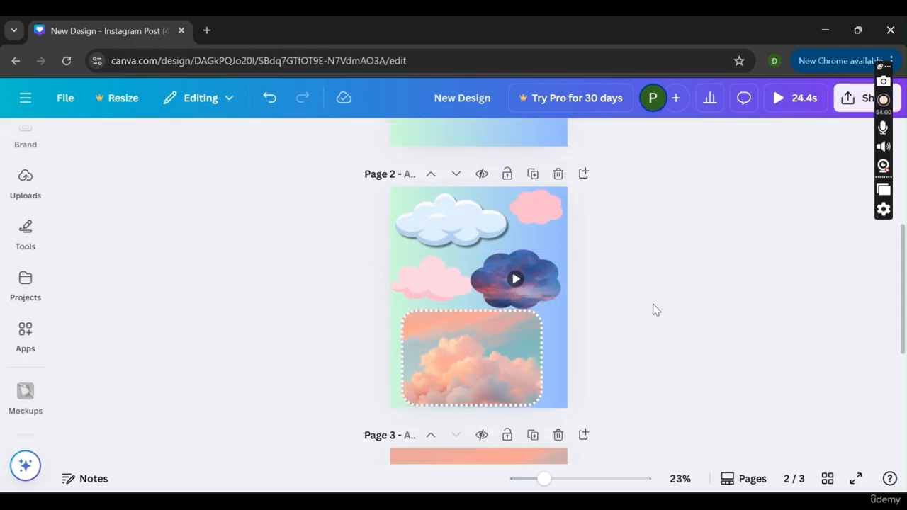
Remove the dotted border from page 2's sky photo
{"action": "left_click", "coordinate": [411, 327]}
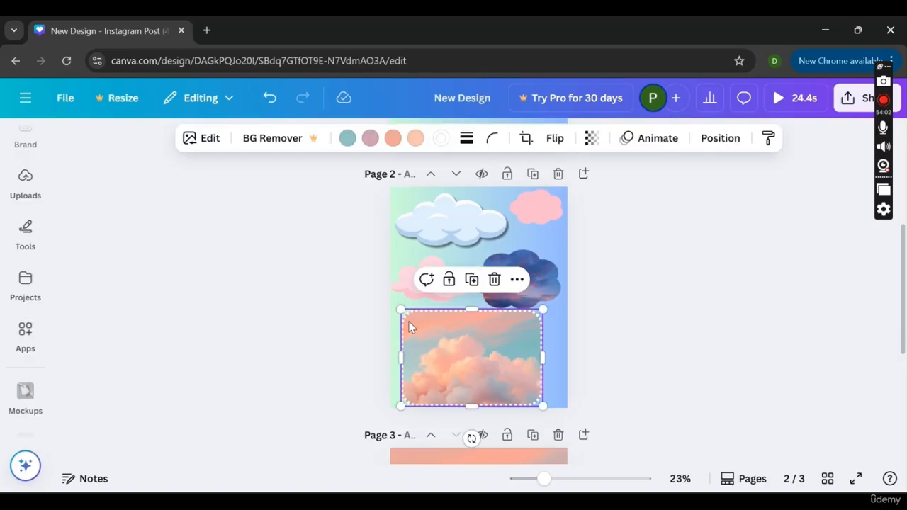
{"action": "left_click", "coordinate": [465, 138]}
{"action": "left_click", "coordinate": [387, 182]}
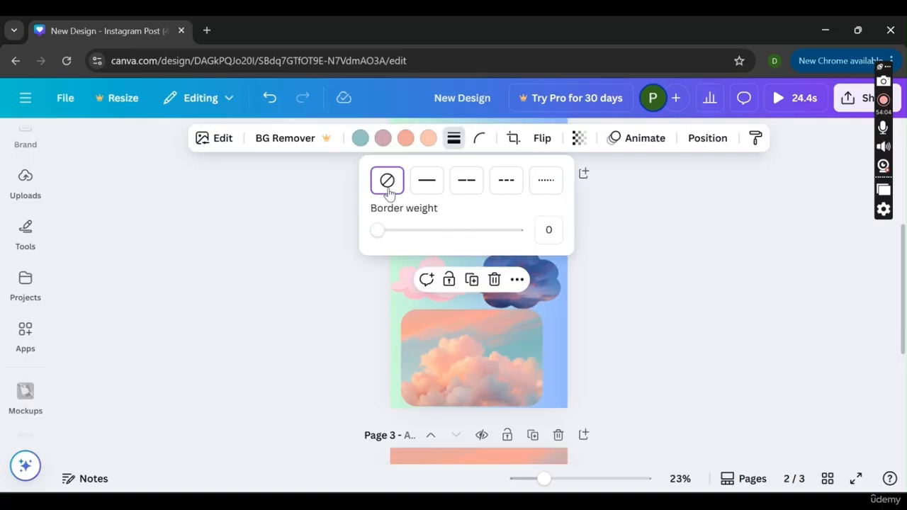
{"action": "left_click", "coordinate": [417, 338]}
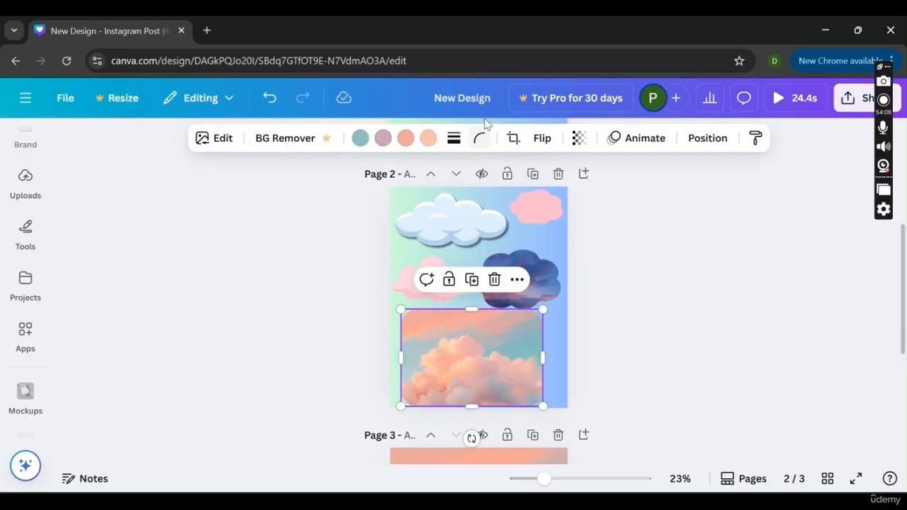
{"action": "left_click", "coordinate": [635, 237]}
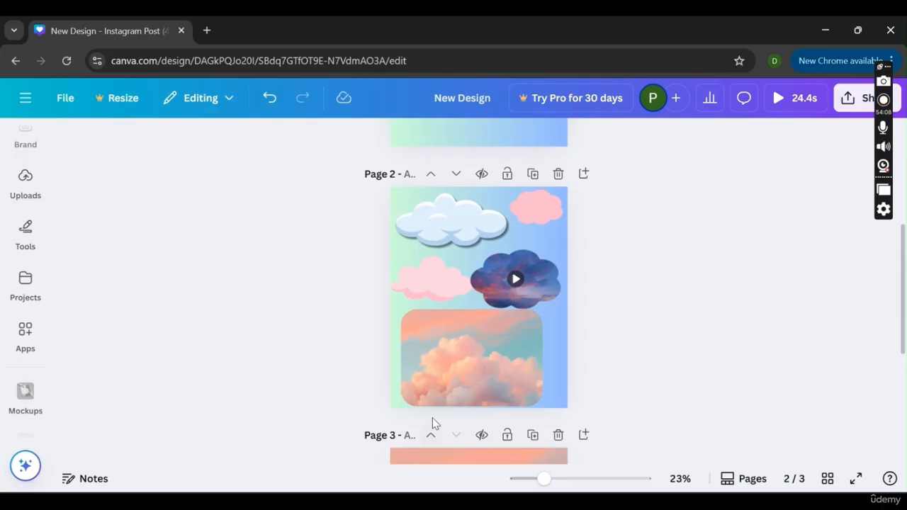
Try the 4:3 and 2:3 crop ratios on page 2's sky photo, apply 4:3, and undo the crop
{"action": "left_click", "coordinate": [448, 367]}
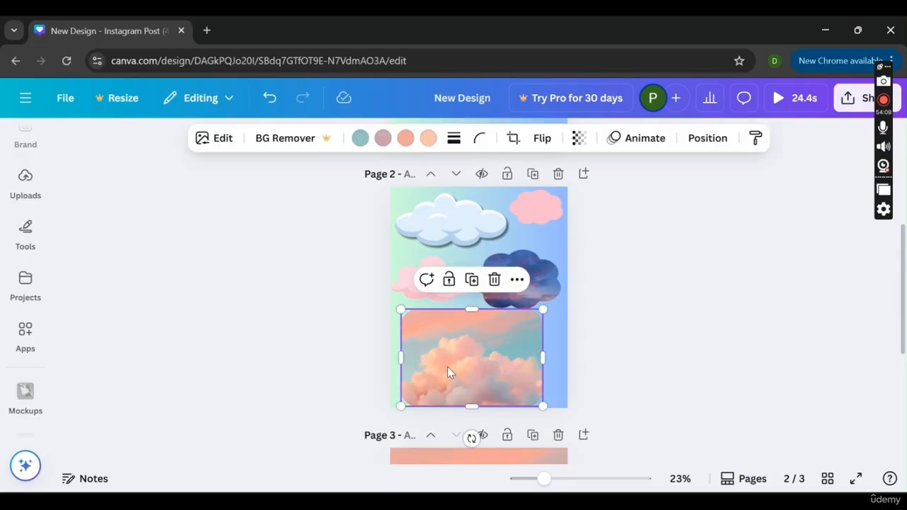
{"action": "left_click", "coordinate": [510, 144]}
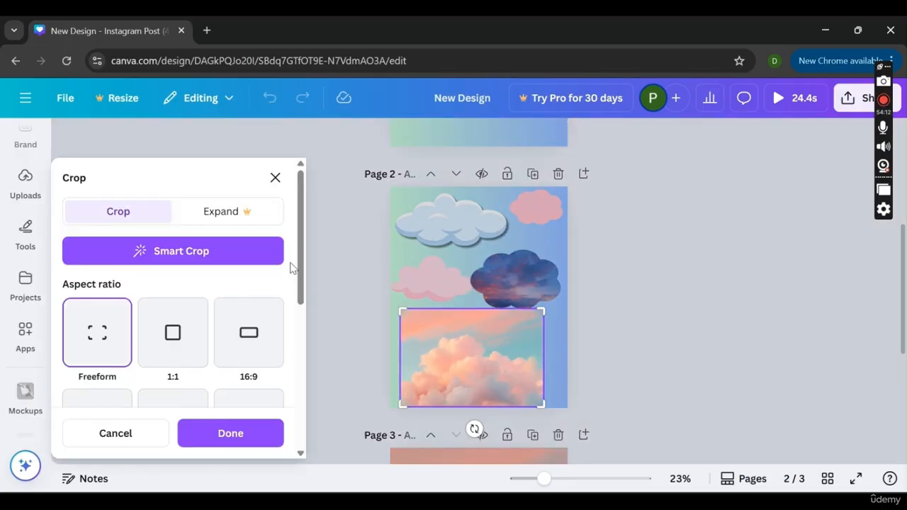
{"action": "scroll", "coordinate": [290, 312], "scroll_direction": "down", "scroll_amount": 4}
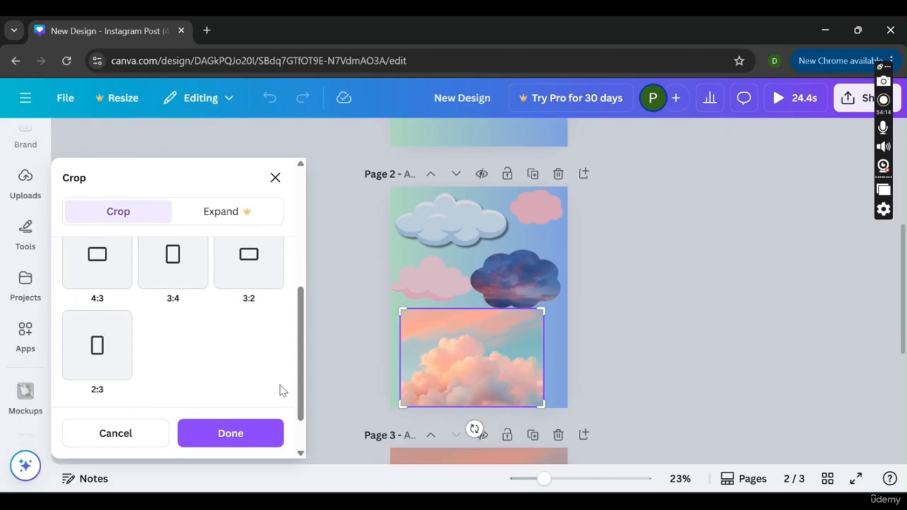
{"action": "left_click", "coordinate": [154, 249]}
{"action": "left_click", "coordinate": [94, 282]}
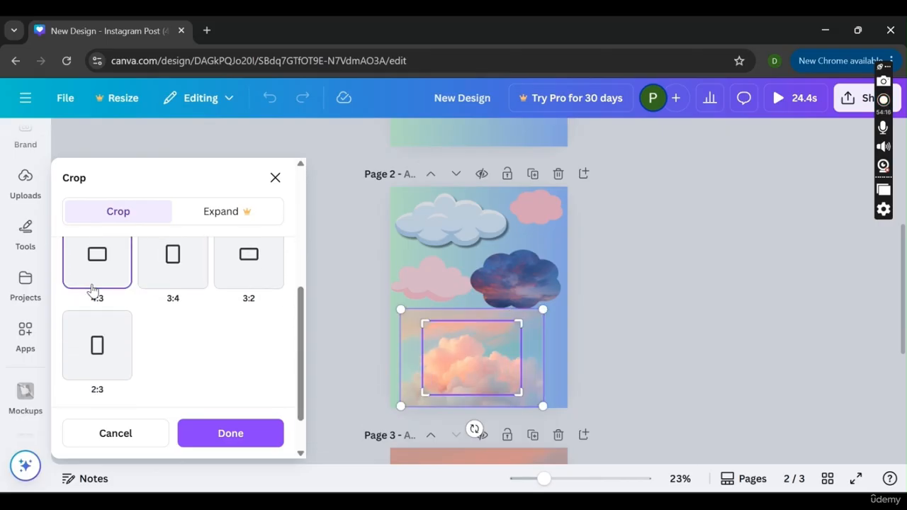
{"action": "left_click", "coordinate": [92, 365]}
{"action": "left_click", "coordinate": [113, 277]}
{"action": "left_click", "coordinate": [210, 434]}
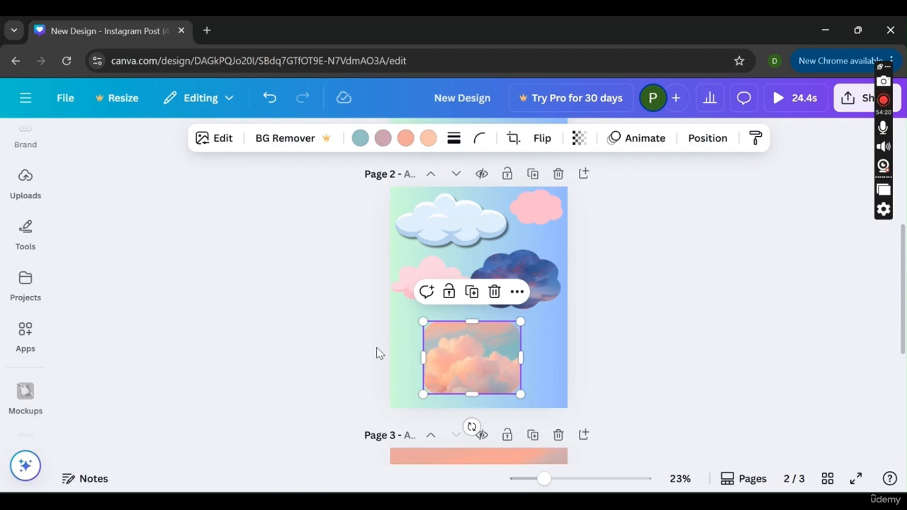
{"action": "left_click", "coordinate": [269, 97]}
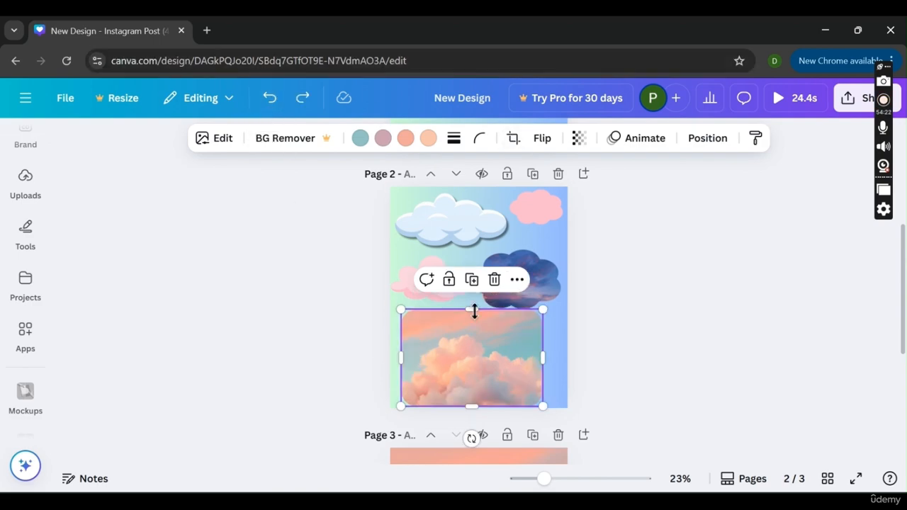
Crop the sky photo freeform from its lower-left corner and place it near the lower-left margins of page 2
{"action": "left_click", "coordinate": [513, 138]}
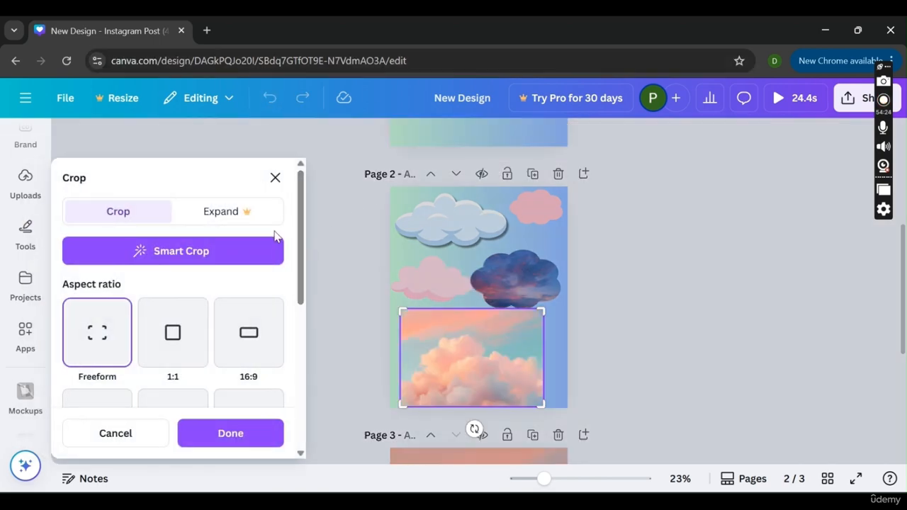
{"action": "left_click_drag", "start_coordinate": [301, 243], "coordinate": [301, 248]}
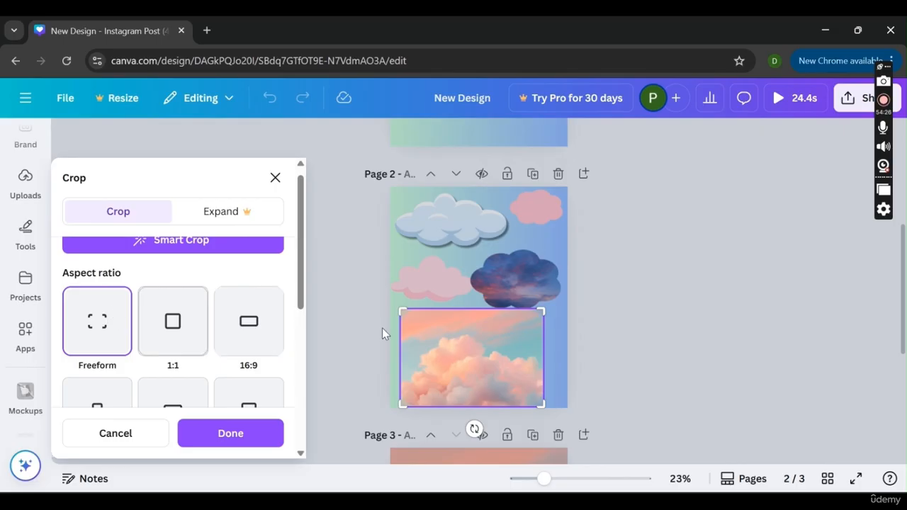
{"action": "left_click_drag", "start_coordinate": [401, 408], "coordinate": [434, 384]}
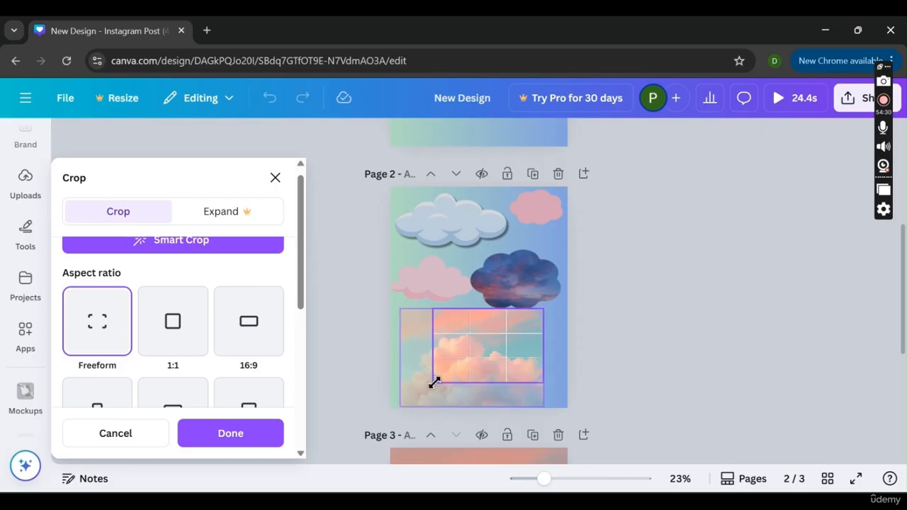
{"action": "mouse_move", "coordinate": [470, 354]}
{"action": "left_mouse_down"}
{"action": "mouse_move", "coordinate": [478, 363]}
{"action": "mouse_move", "coordinate": [468, 350]}
{"action": "left_mouse_up"}
{"action": "left_click", "coordinate": [322, 395]}
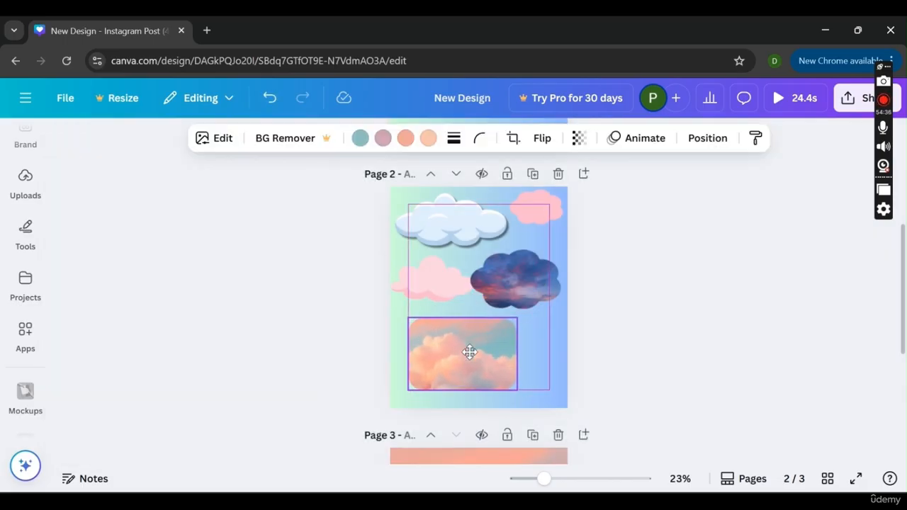
{"action": "left_click", "coordinate": [615, 327]}
Flip the cropped sky photo on page 2 horizontally, repeating the flip to compare both orientations
{"action": "left_click", "coordinate": [433, 374]}
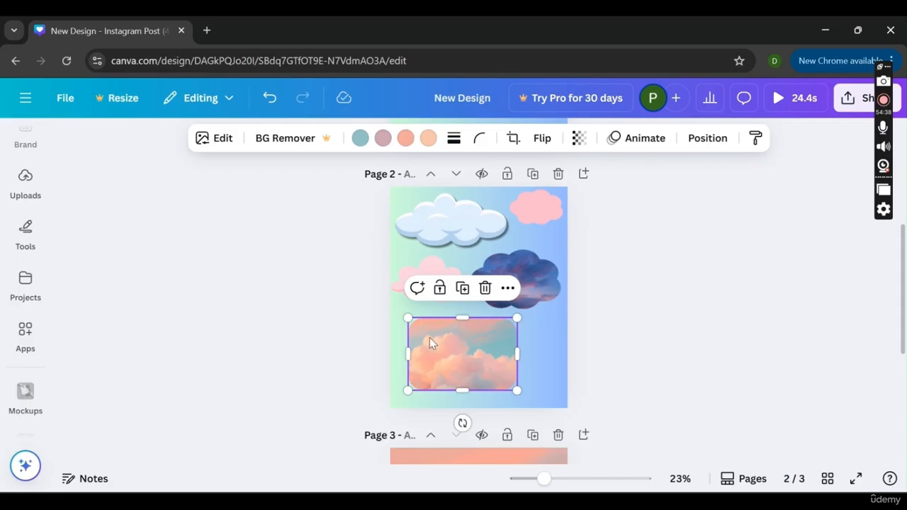
{"action": "left_click", "coordinate": [542, 140]}
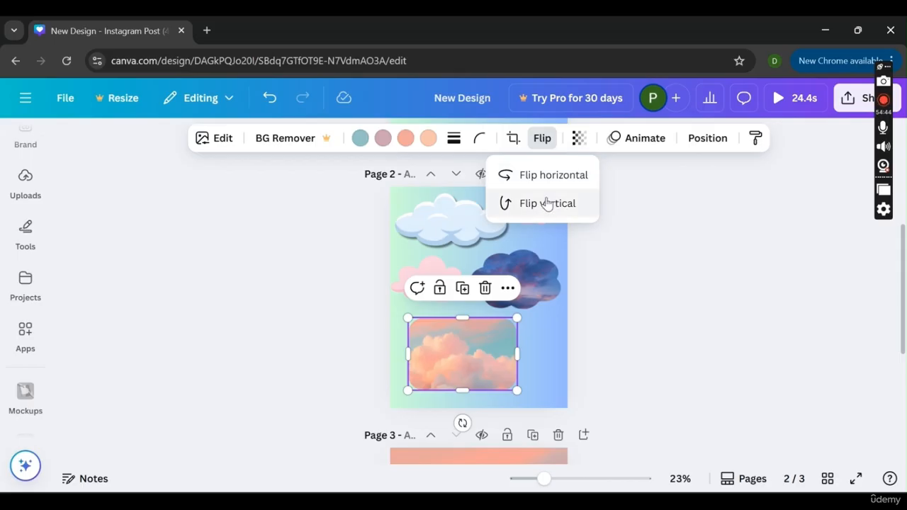
{"action": "left_click", "coordinate": [530, 177]}
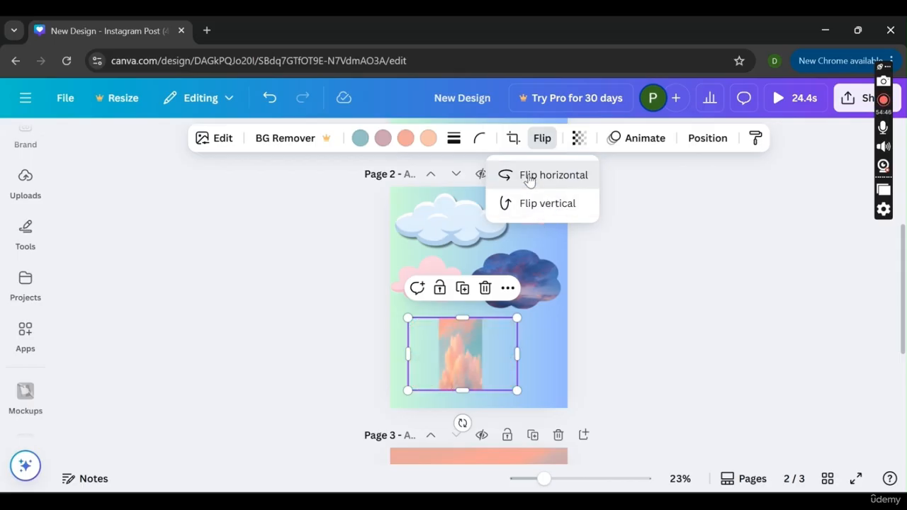
{"action": "left_click", "coordinate": [529, 177]}
{"action": "left_click", "coordinate": [530, 177]}
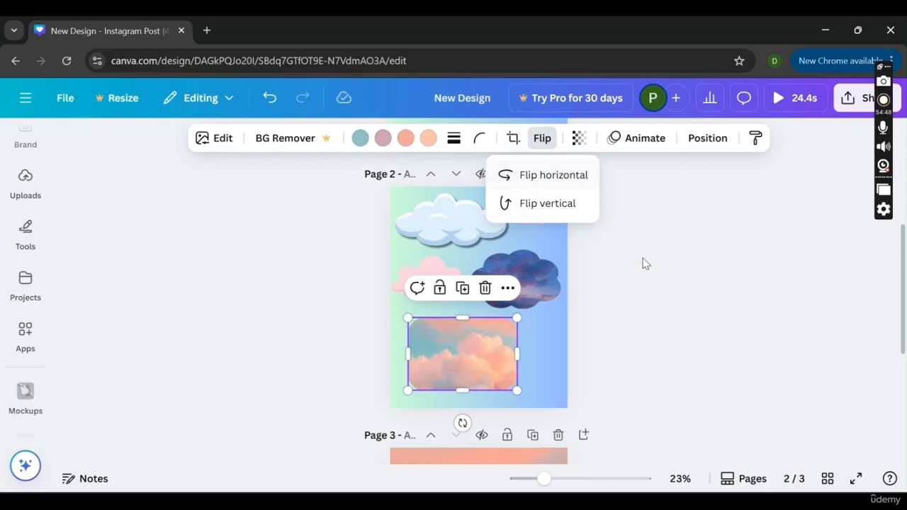
{"action": "left_click", "coordinate": [645, 264]}
Try flipping the sky photo vertically and back, and flip it horizontally to restore its original orientation
{"action": "left_click", "coordinate": [461, 345]}
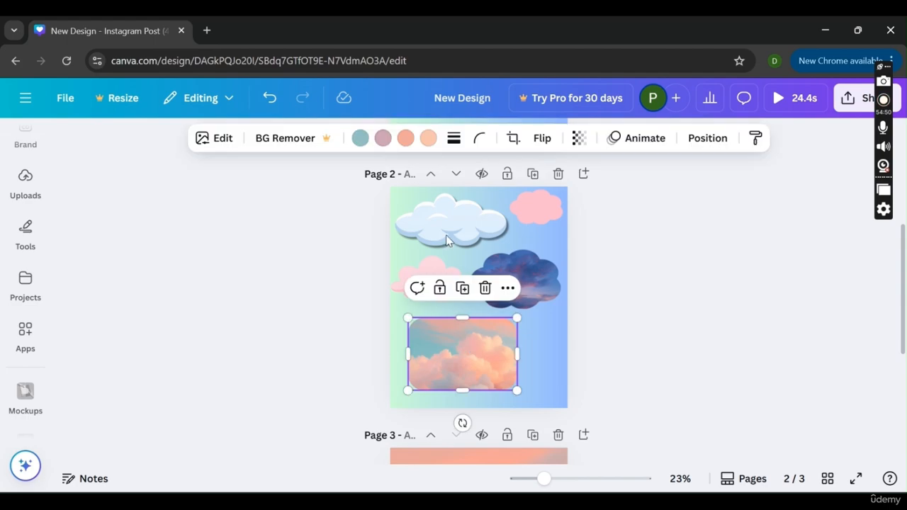
{"action": "left_click", "coordinate": [556, 150]}
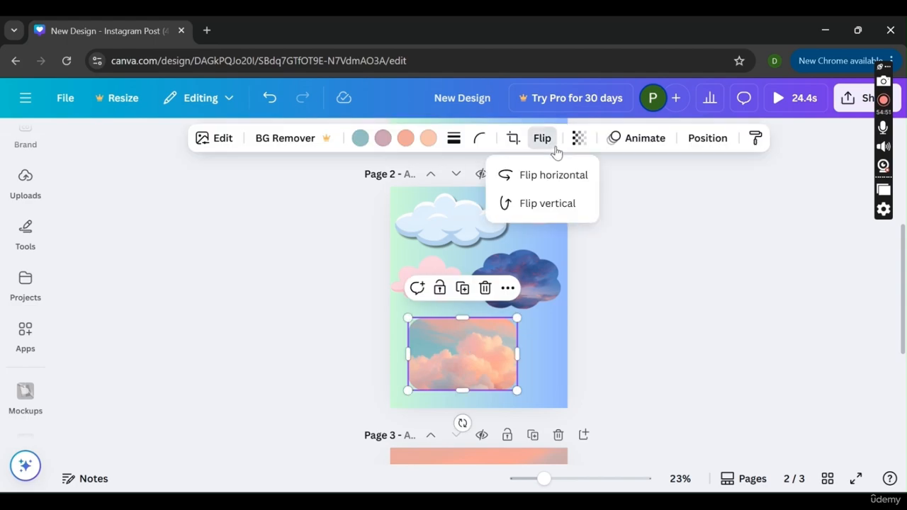
{"action": "left_click", "coordinate": [559, 211]}
{"action": "left_click", "coordinate": [561, 213]}
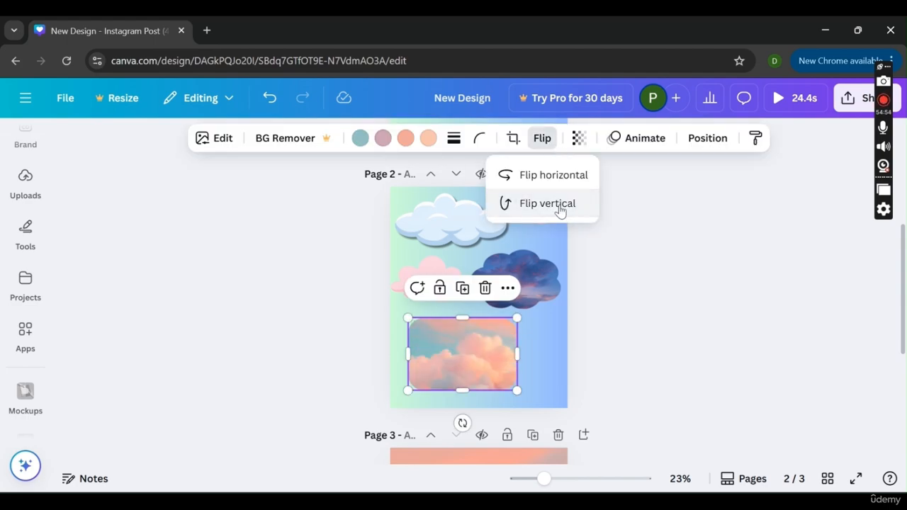
{"action": "left_click", "coordinate": [525, 187]}
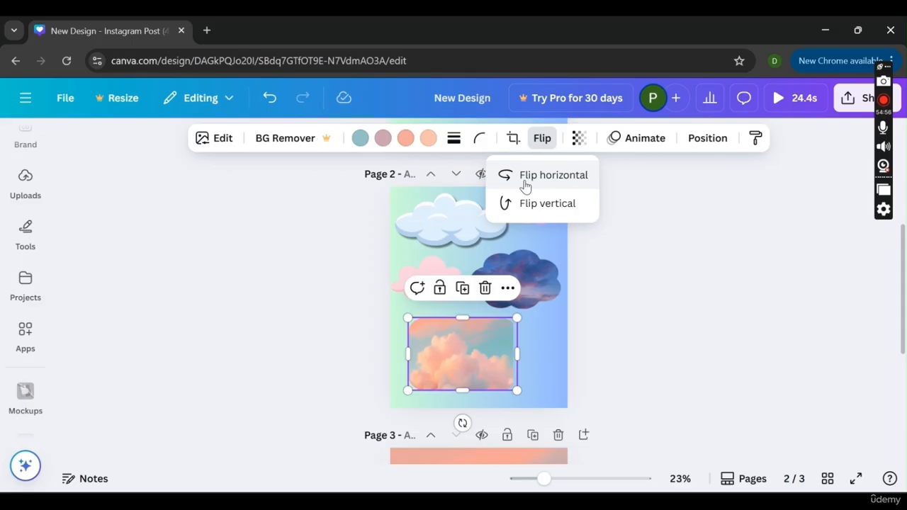
{"action": "left_click", "coordinate": [752, 328]}
Shift the pale pink cloud slightly upward on page 2 and copy the large blue cloud
{"action": "mouse_move", "coordinate": [453, 263]}
{"action": "left_mouse_down"}
{"action": "mouse_move", "coordinate": [480, 234]}
{"action": "mouse_move", "coordinate": [456, 265]}
{"action": "mouse_move", "coordinate": [462, 279]}
{"action": "mouse_move", "coordinate": [463, 255]}
{"action": "left_mouse_up"}
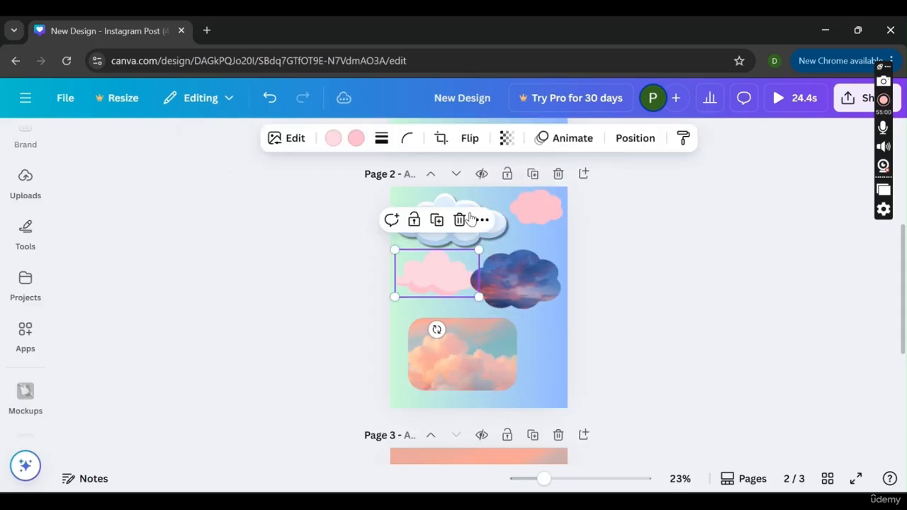
{"action": "left_click", "coordinate": [501, 218]}
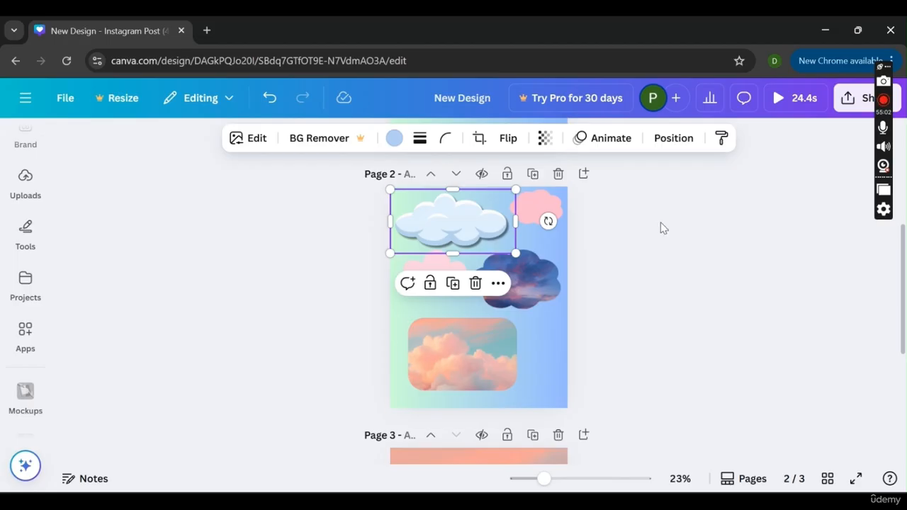
{"action": "left_click", "coordinate": [662, 227]}
{"action": "right_click", "coordinate": [499, 226]}
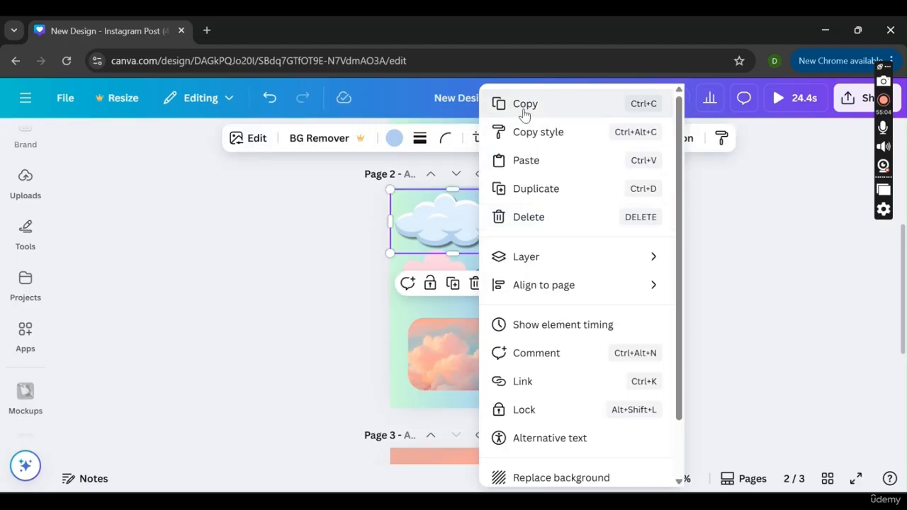
{"action": "left_click", "coordinate": [524, 104]}
{"action": "left_click", "coordinate": [724, 252]}
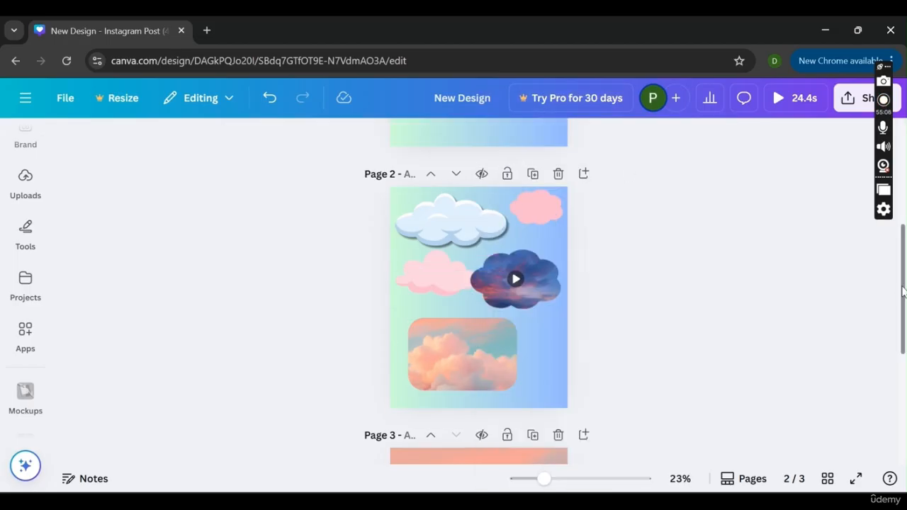
Paste two copies of the blue cloud onto page 3, placing one below the other near the upper middle
{"action": "left_click_drag", "start_coordinate": [905, 338], "coordinate": [905, 402]}
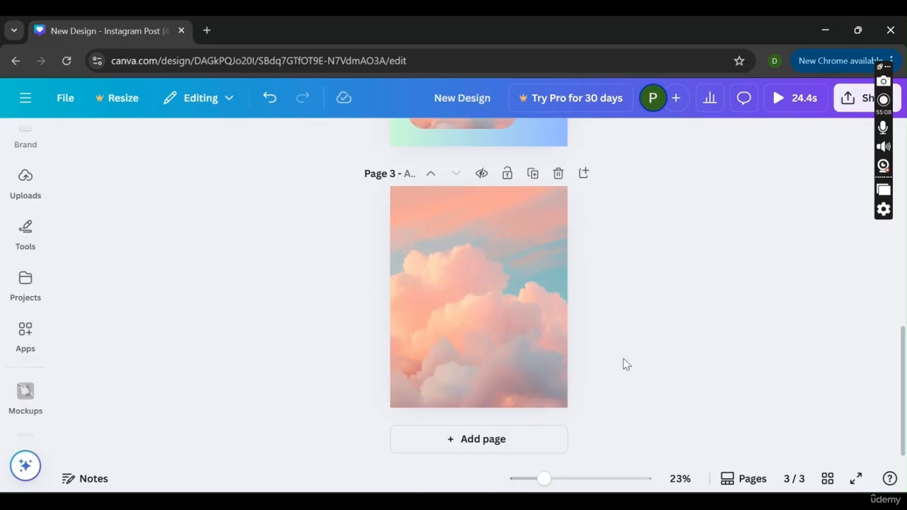
{"action": "key", "text": "ctrl+v"}
{"action": "left_click_drag", "start_coordinate": [466, 214], "coordinate": [498, 293]}
Flip page 3's lower blue cloud horizontally and move it up so it overlaps the first cloud
{"action": "left_click", "coordinate": [459, 288]}
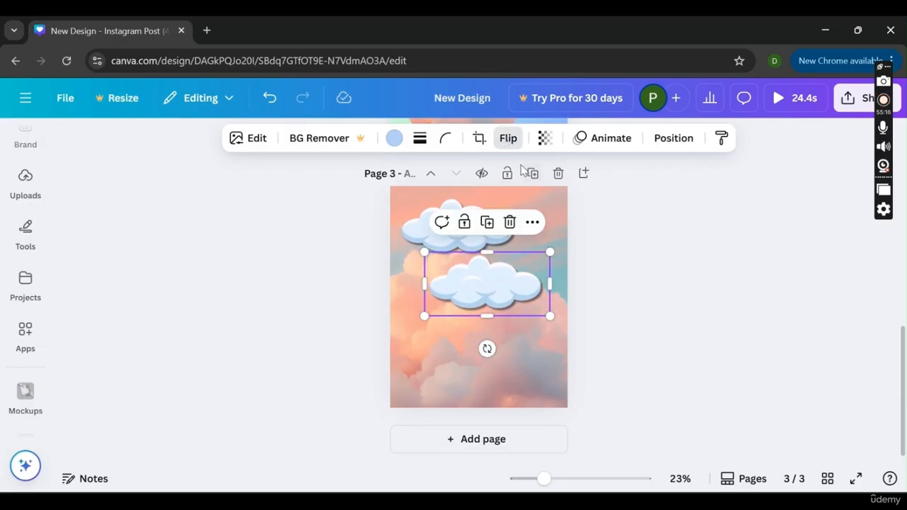
{"action": "left_click", "coordinate": [508, 138]}
{"action": "left_click", "coordinate": [514, 184]}
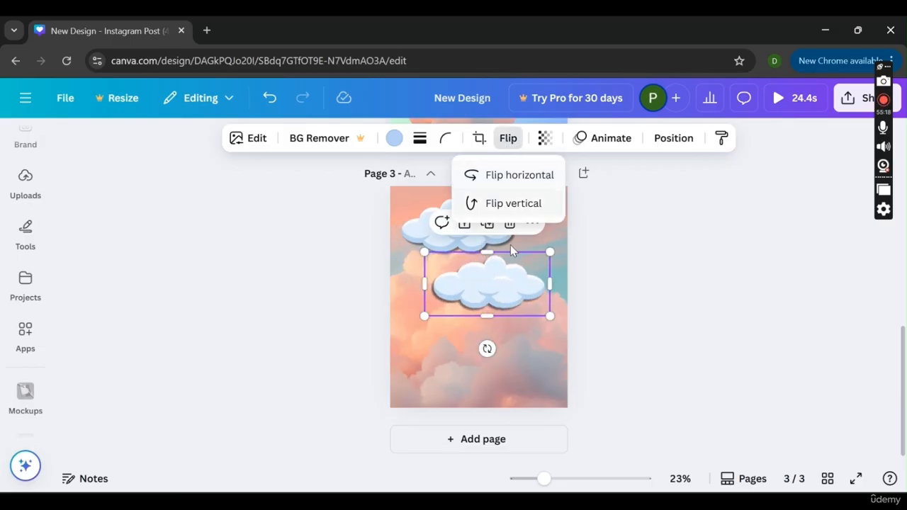
{"action": "left_click_drag", "start_coordinate": [512, 288], "coordinate": [526, 254]}
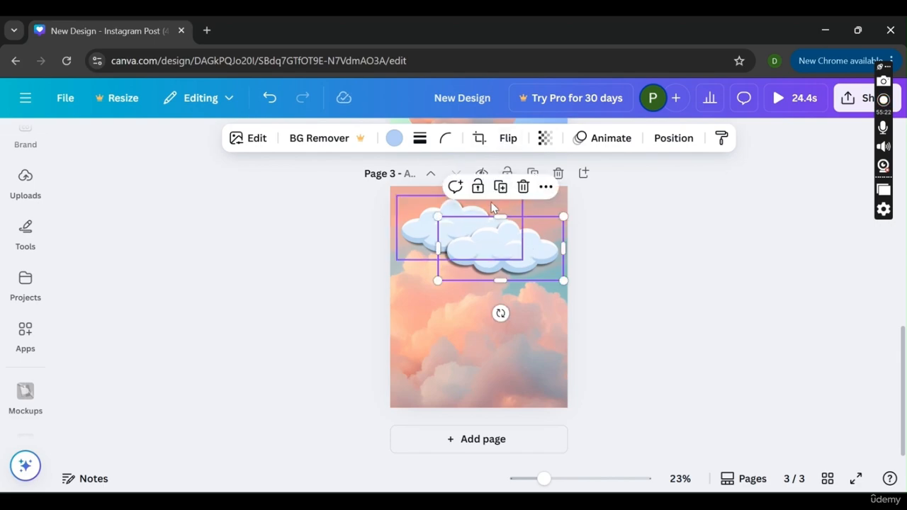
Position the third blue cloud on page 3 below the upper pair and flip it horizontally
{"action": "left_click_drag", "start_coordinate": [474, 235], "coordinate": [437, 271]}
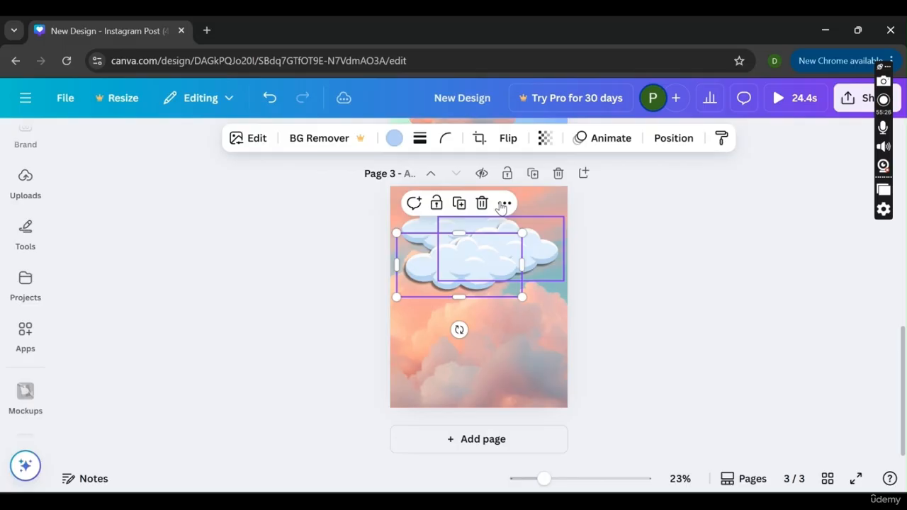
{"action": "left_click", "coordinate": [500, 145]}
{"action": "left_click", "coordinate": [513, 180]}
{"action": "left_click", "coordinate": [714, 241]}
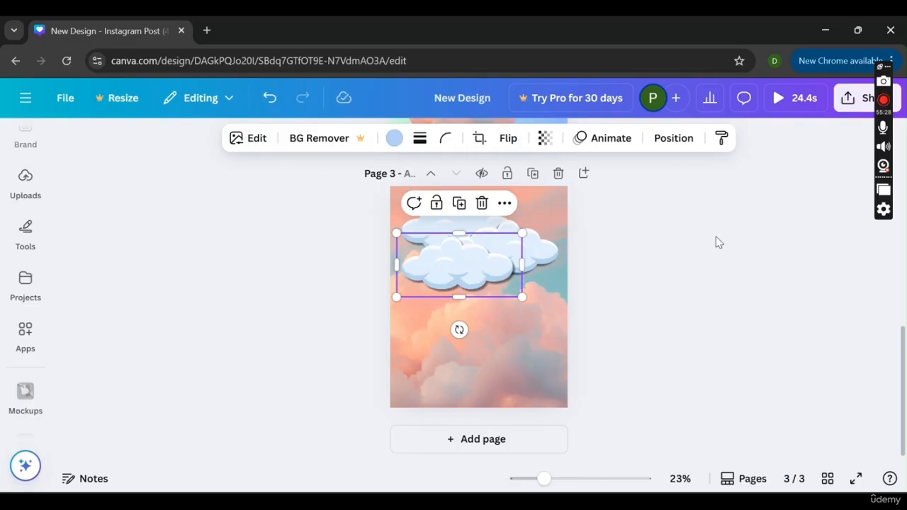
{"action": "left_click", "coordinate": [714, 241]}
Build a second cluster of overlapping blue clouds in page 3's lower half, duplicating one cloud and placing the copy at the front
{"action": "left_click_drag", "start_coordinate": [482, 279], "coordinate": [435, 346]}
{"action": "left_click", "coordinate": [468, 266]}
{"action": "left_click", "coordinate": [499, 279]}
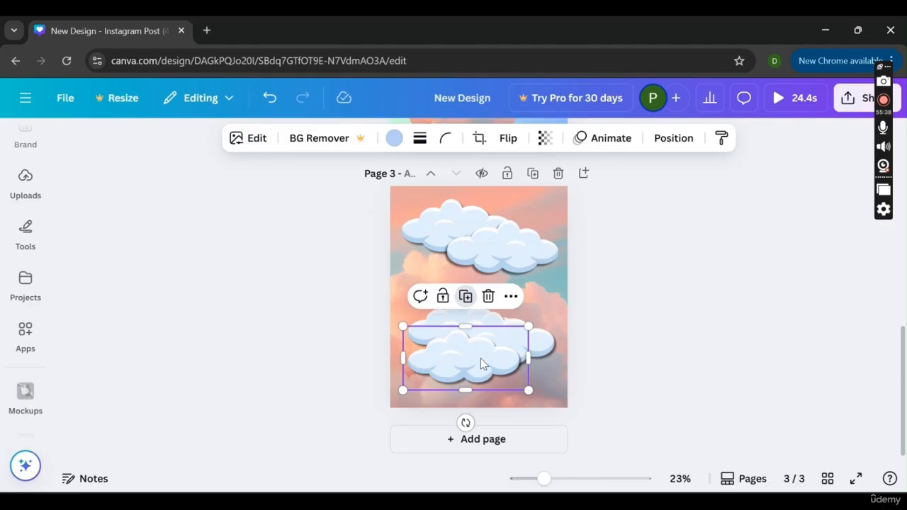
{"action": "left_click", "coordinate": [465, 298]}
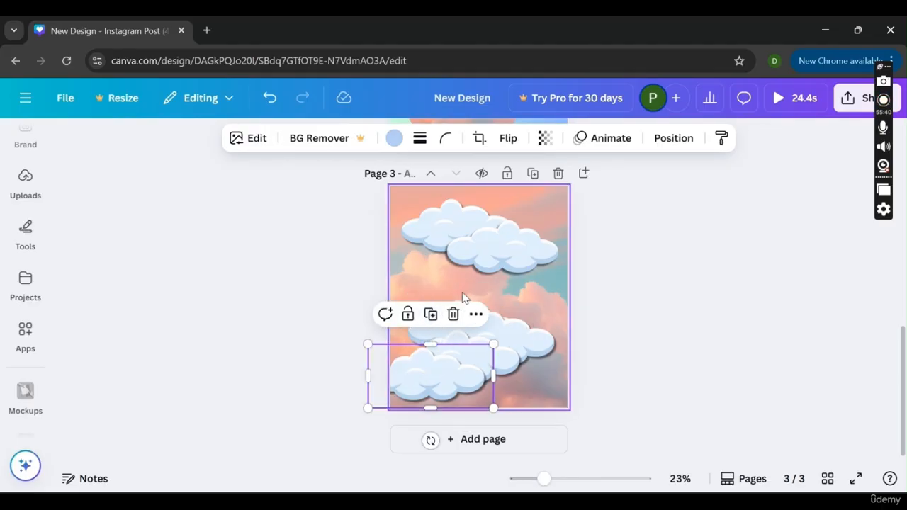
{"action": "left_click_drag", "start_coordinate": [454, 379], "coordinate": [512, 379]}
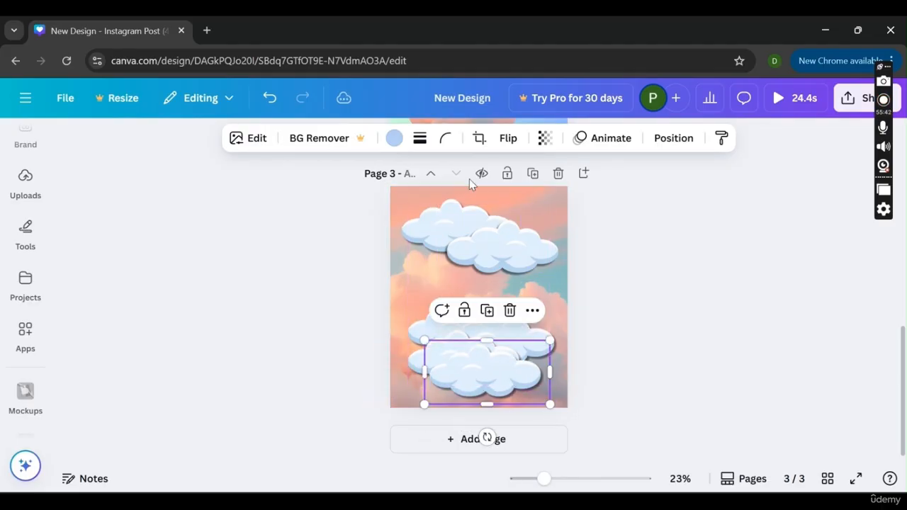
Delete all the blue clouds from page 3, first the lower cluster and then the two upper clouds
{"action": "left_click", "coordinate": [628, 258]}
{"action": "left_click_drag", "start_coordinate": [618, 320], "coordinate": [485, 357]}
{"action": "key", "text": "Delete"}
{"action": "left_click", "coordinate": [481, 260]}
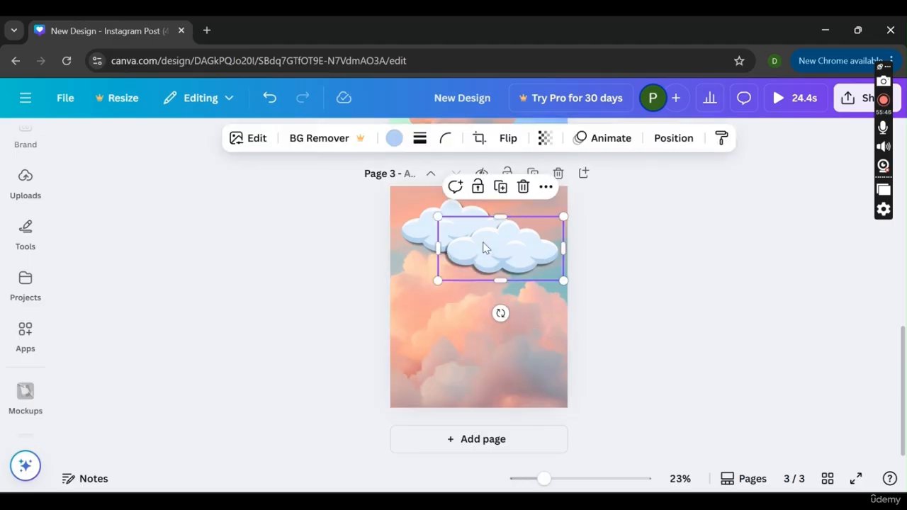
{"action": "key", "text": "Delete"}
{"action": "left_click", "coordinate": [466, 238]}
{"action": "key", "text": "Delete"}
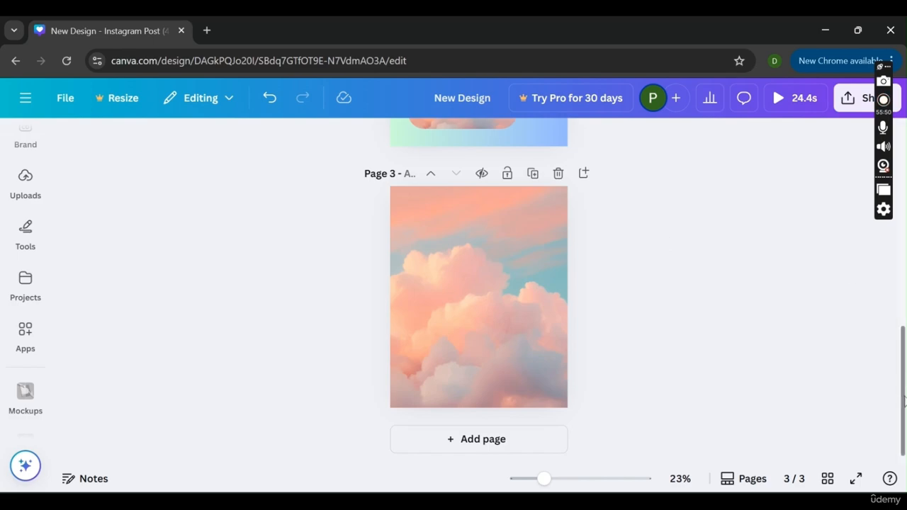
Set the large blue cloud's transparency on page 2 to 42
{"action": "scroll", "coordinate": [885, 326], "scroll_direction": "up", "scroll_amount": 4}
{"action": "left_click", "coordinate": [459, 209]}
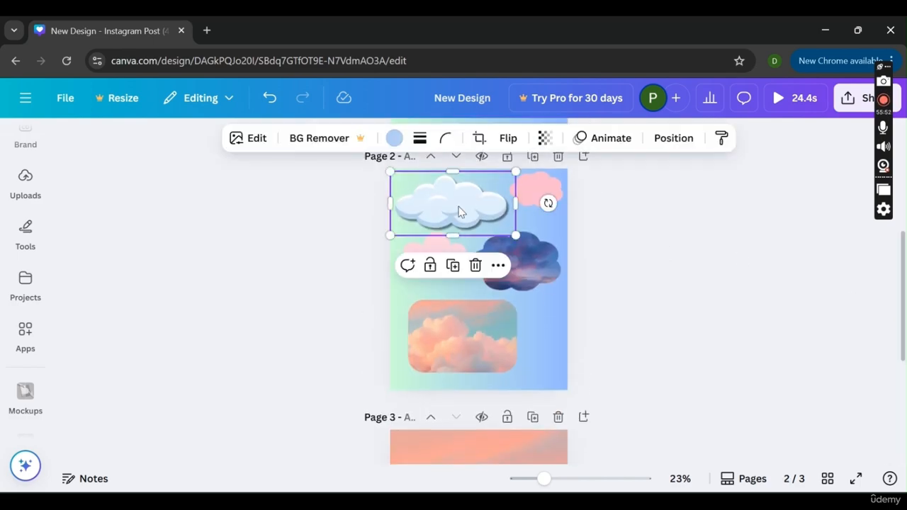
{"action": "left_click", "coordinate": [544, 138]}
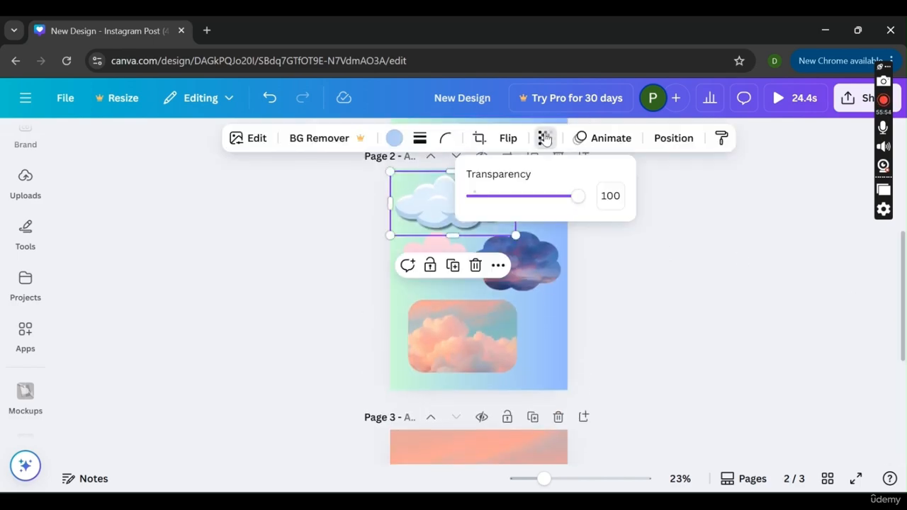
{"action": "left_click_drag", "start_coordinate": [560, 203], "coordinate": [511, 207]}
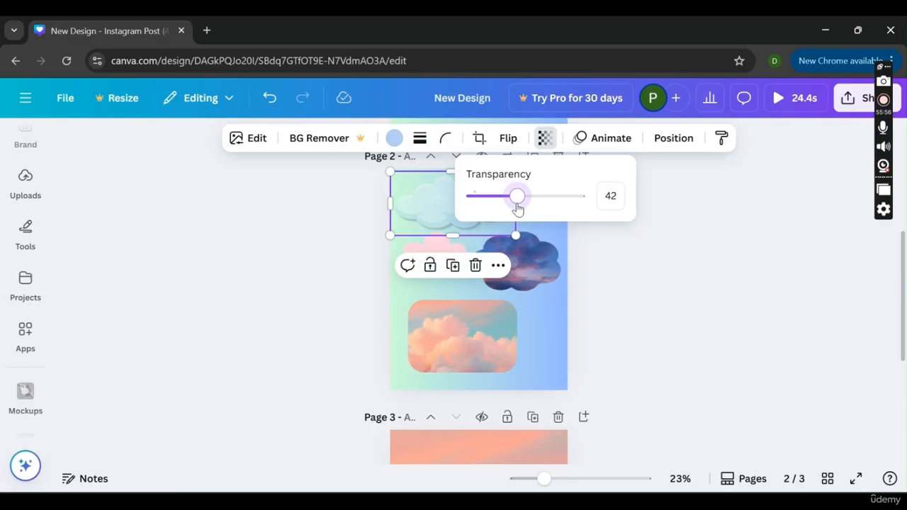
{"action": "left_click", "coordinate": [370, 239]}
{"action": "left_click_drag", "start_coordinate": [371, 236], "coordinate": [464, 197]}
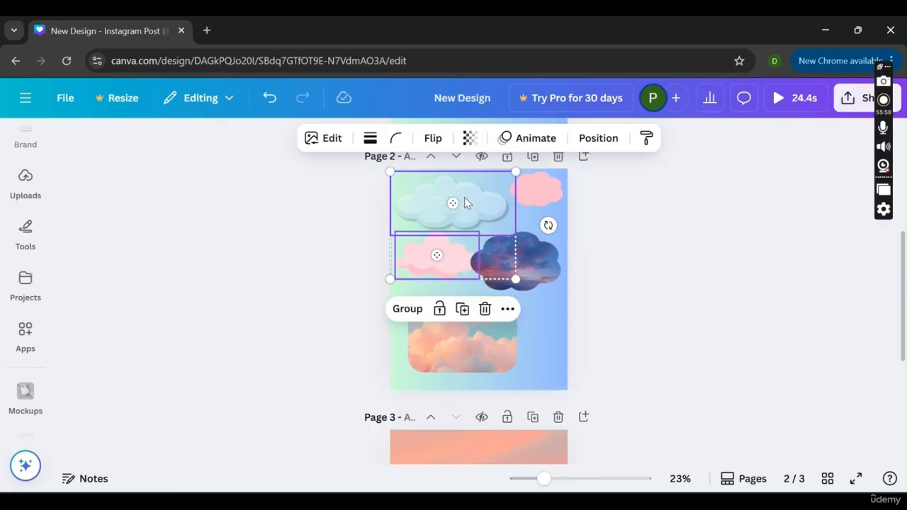
{"action": "left_click", "coordinate": [354, 218]}
Shift the semi-transparent blue cloud slightly upward on page 2 and copy it
{"action": "left_click", "coordinate": [403, 219]}
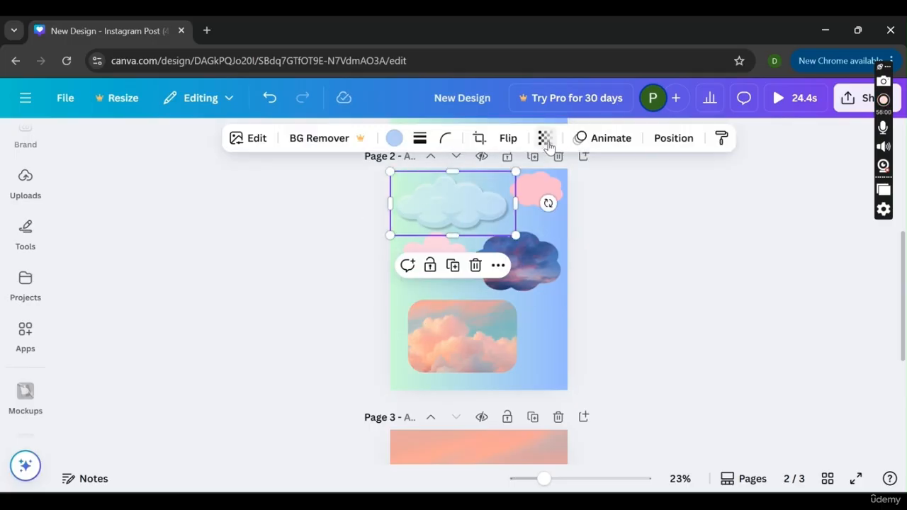
{"action": "mouse_move", "coordinate": [452, 207]}
{"action": "left_mouse_down"}
{"action": "mouse_move", "coordinate": [453, 304]}
{"action": "mouse_move", "coordinate": [480, 358]}
{"action": "mouse_move", "coordinate": [477, 347]}
{"action": "mouse_move", "coordinate": [461, 351]}
{"action": "mouse_move", "coordinate": [469, 350]}
{"action": "mouse_move", "coordinate": [453, 200]}
{"action": "left_mouse_up"}
{"action": "right_click", "coordinate": [453, 201]}
{"action": "left_click", "coordinate": [481, 101]}
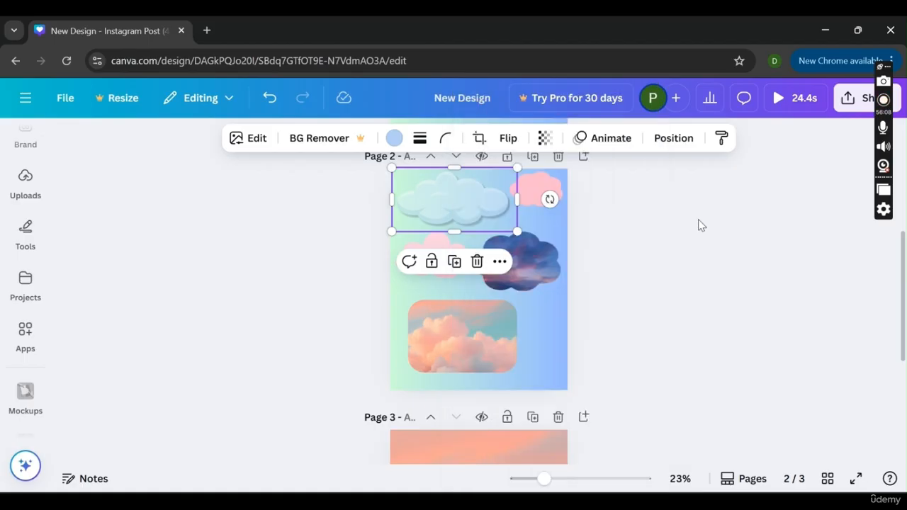
Paste the semi-transparent blue cloud onto page 3 and move it to the upper middle of the sky background
{"action": "left_click", "coordinate": [756, 277]}
{"action": "left_click_drag", "start_coordinate": [903, 312], "coordinate": [896, 404]}
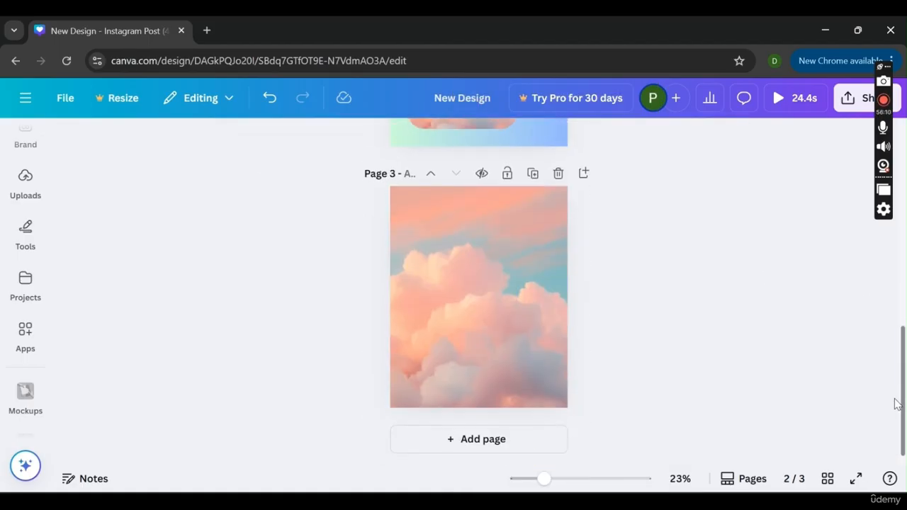
{"action": "key", "text": "ctrl+v"}
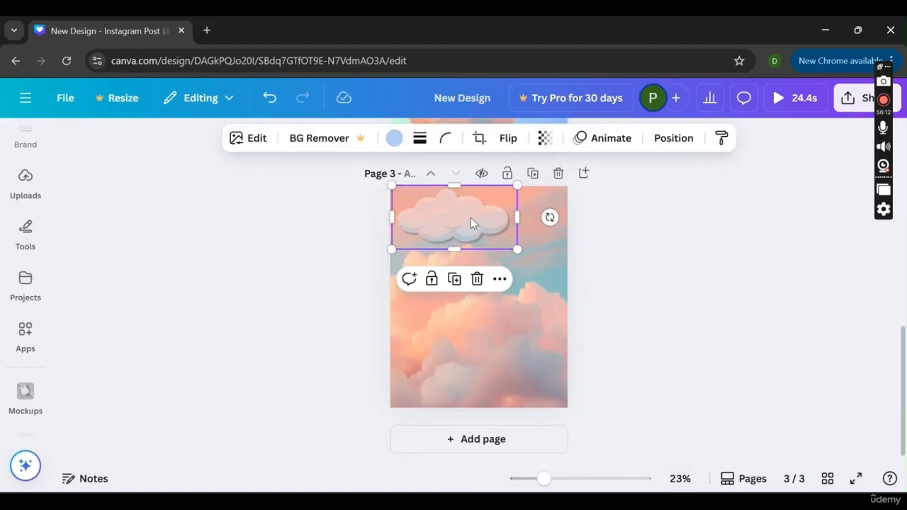
{"action": "left_click_drag", "start_coordinate": [471, 218], "coordinate": [490, 236]}
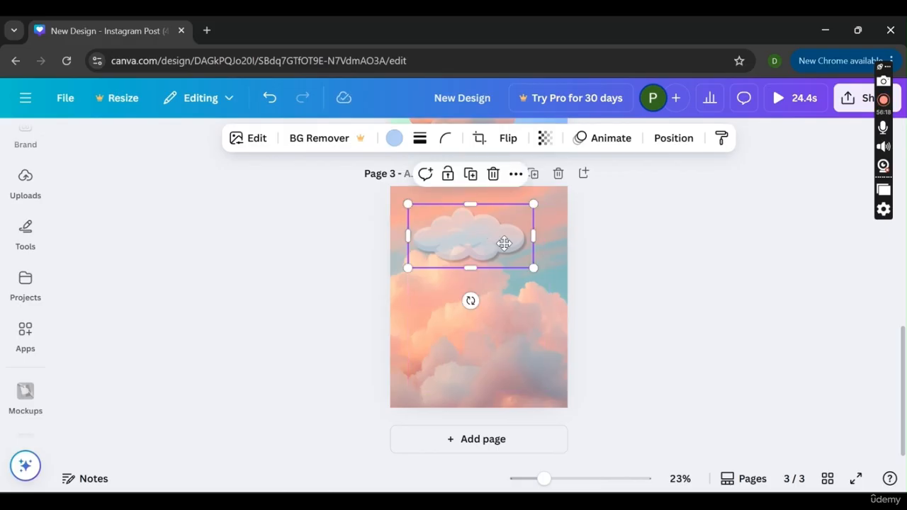
{"action": "left_click_drag", "start_coordinate": [490, 234], "coordinate": [584, 218]}
Set the transparency of page 3's blue cloud to 100 and delete the cloud from the page
{"action": "left_click", "coordinate": [544, 138]}
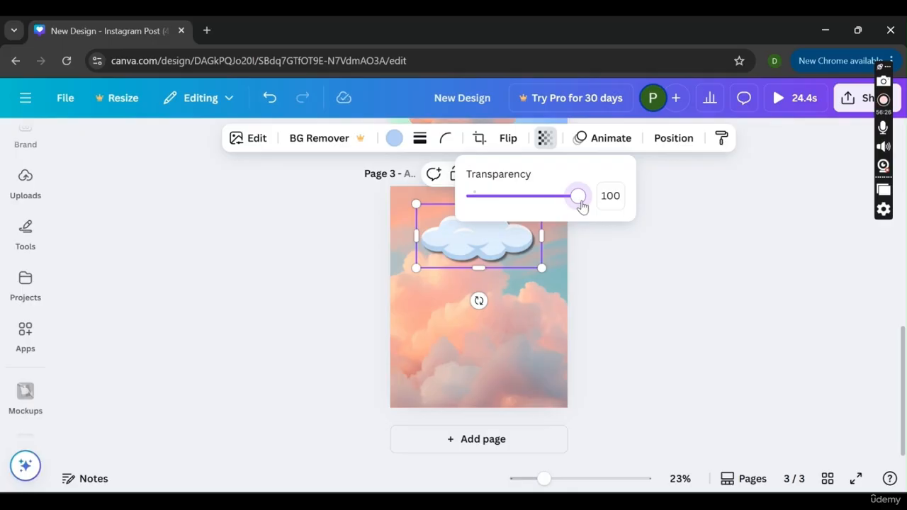
{"action": "left_click", "coordinate": [665, 247]}
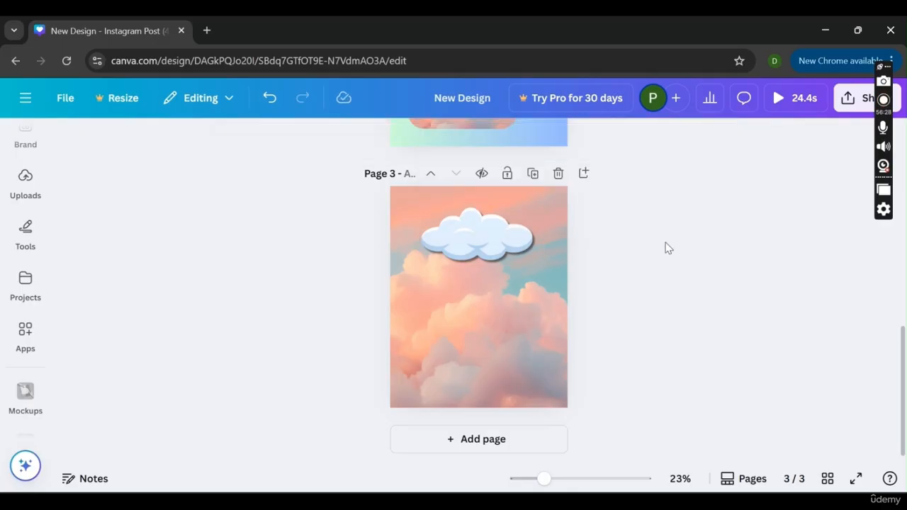
{"action": "left_click", "coordinate": [538, 237]}
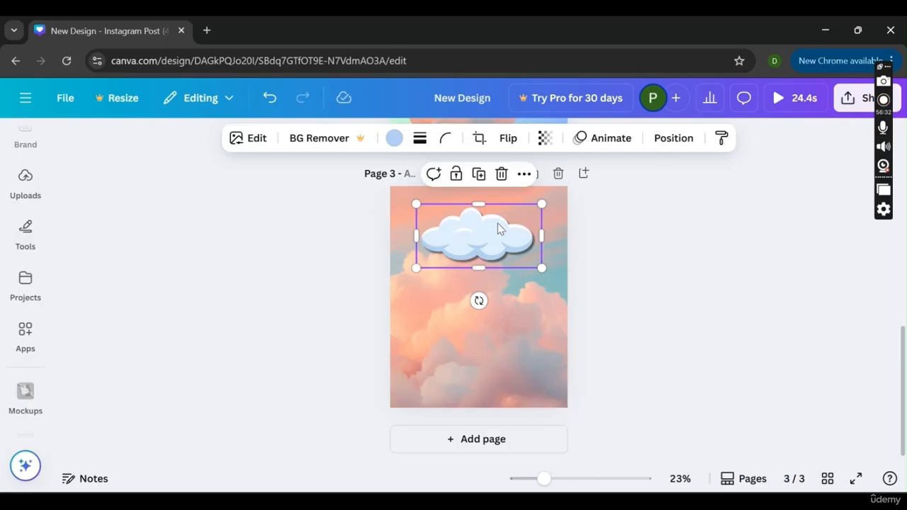
{"action": "key", "text": "Delete"}
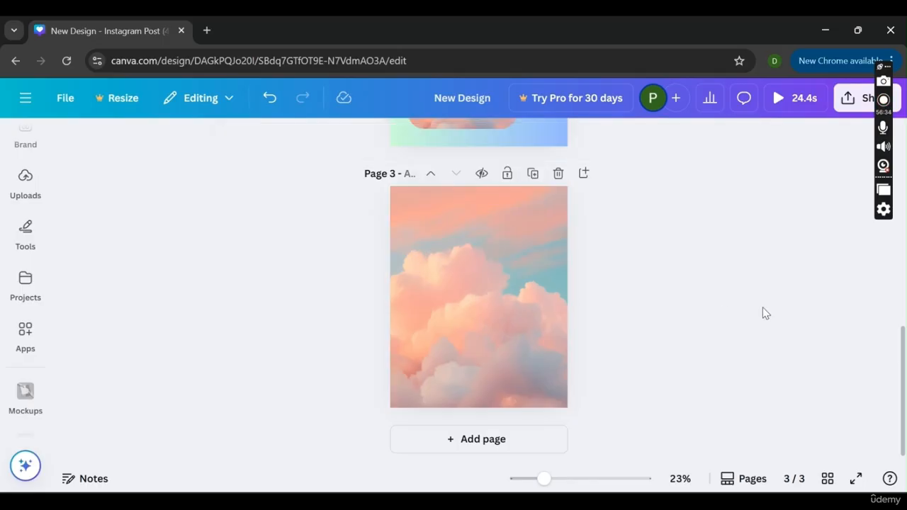
{"action": "left_click_drag", "start_coordinate": [903, 379], "coordinate": [898, 407]}
{"action": "left_click", "coordinate": [25, 283]}
{"action": "scroll", "coordinate": [28, 213], "scroll_direction": "up", "scroll_amount": 3}
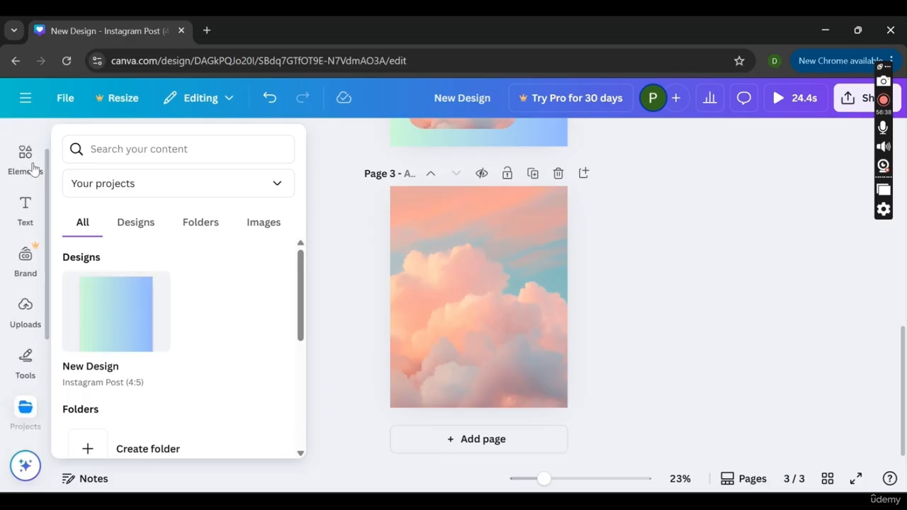
{"action": "left_click_drag", "start_coordinate": [49, 163], "coordinate": [39, 135]}
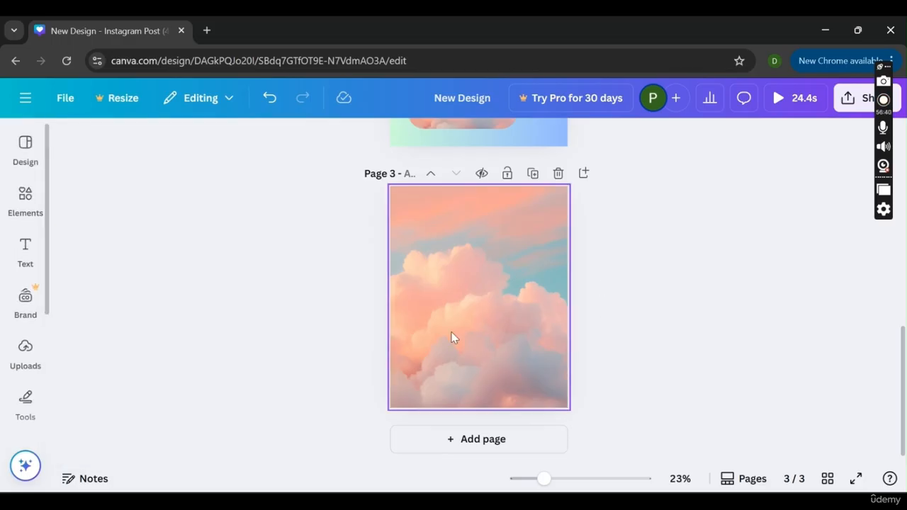
Set the large blue cloud's transparency on page 2 to 100 and deselect it
{"action": "left_click_drag", "start_coordinate": [901, 383], "coordinate": [887, 279]}
{"action": "left_click", "coordinate": [503, 213]}
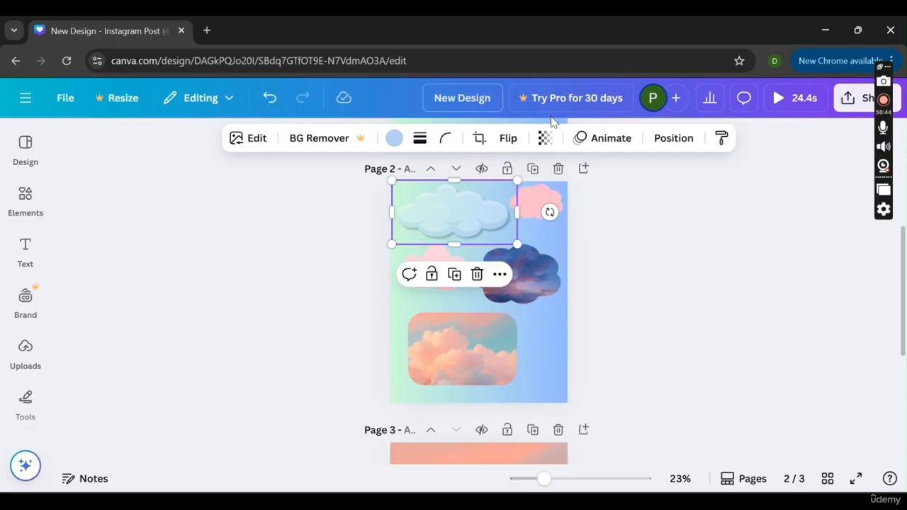
{"action": "left_click", "coordinate": [544, 138]}
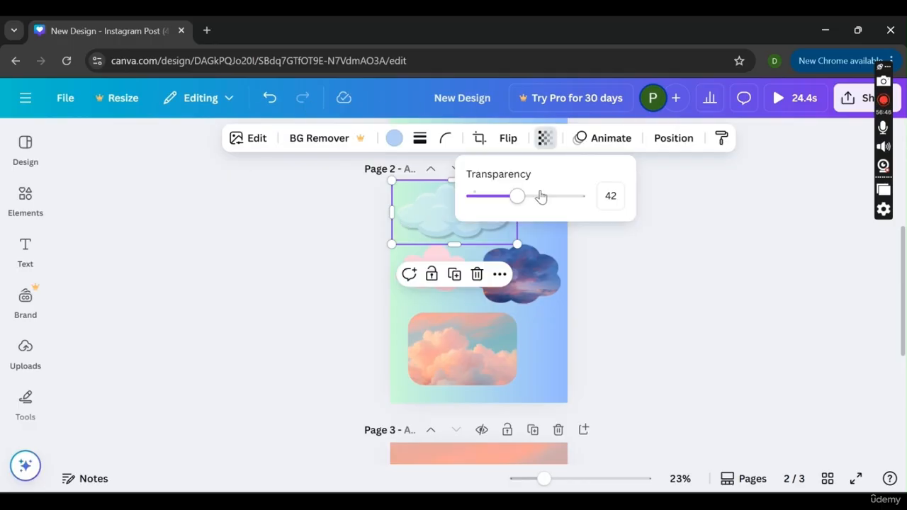
{"action": "left_click_drag", "start_coordinate": [540, 196], "coordinate": [611, 205]}
{"action": "left_click", "coordinate": [638, 277]}
{"action": "left_click", "coordinate": [640, 277]}
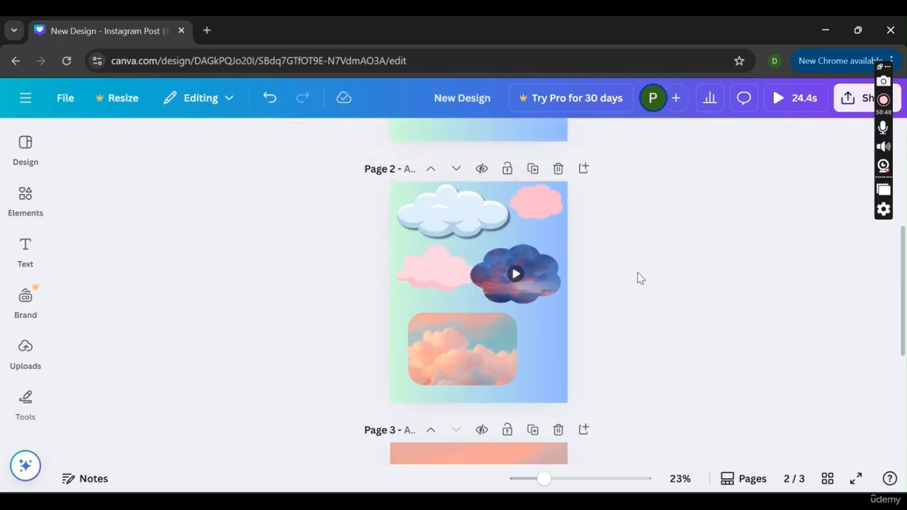